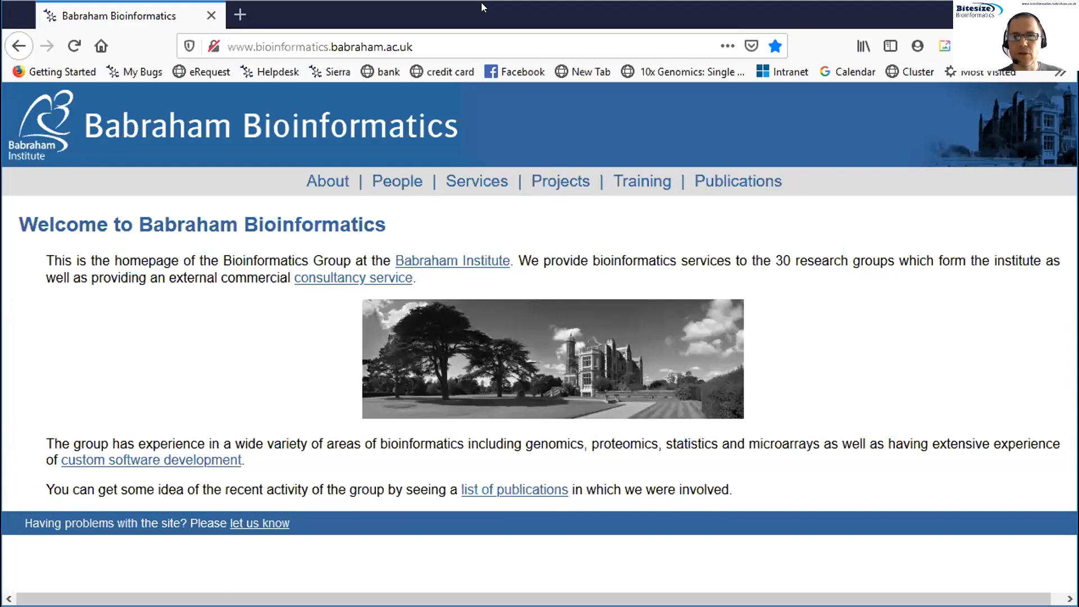
# - Open the SeqMonk page from the projects list on the Babraham Bioinformatics website
pyautogui.click(592, 190)
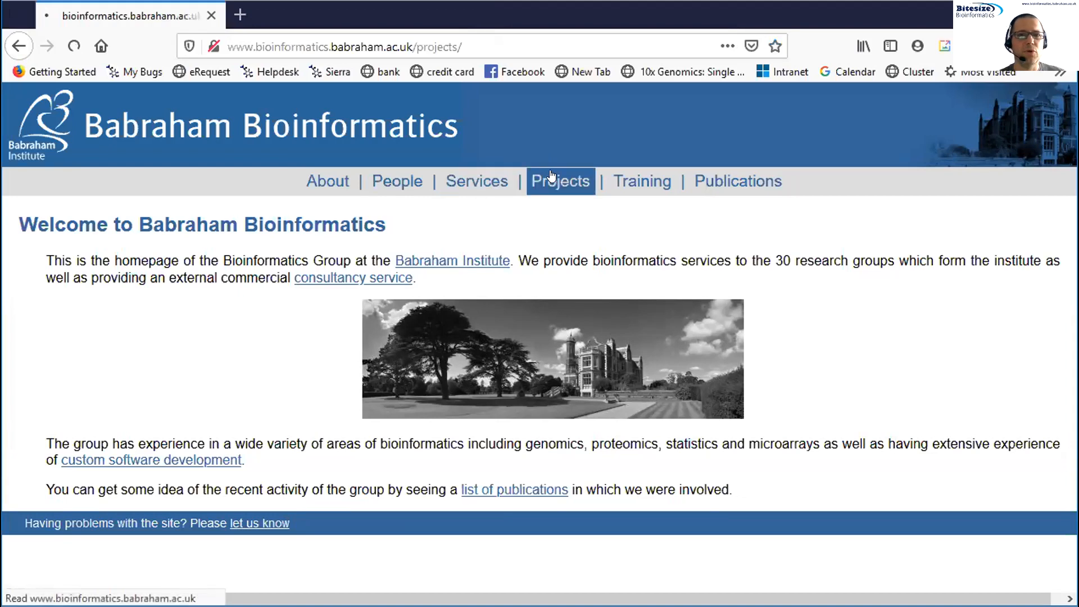
pyautogui.scroll(-10, 345, 355)
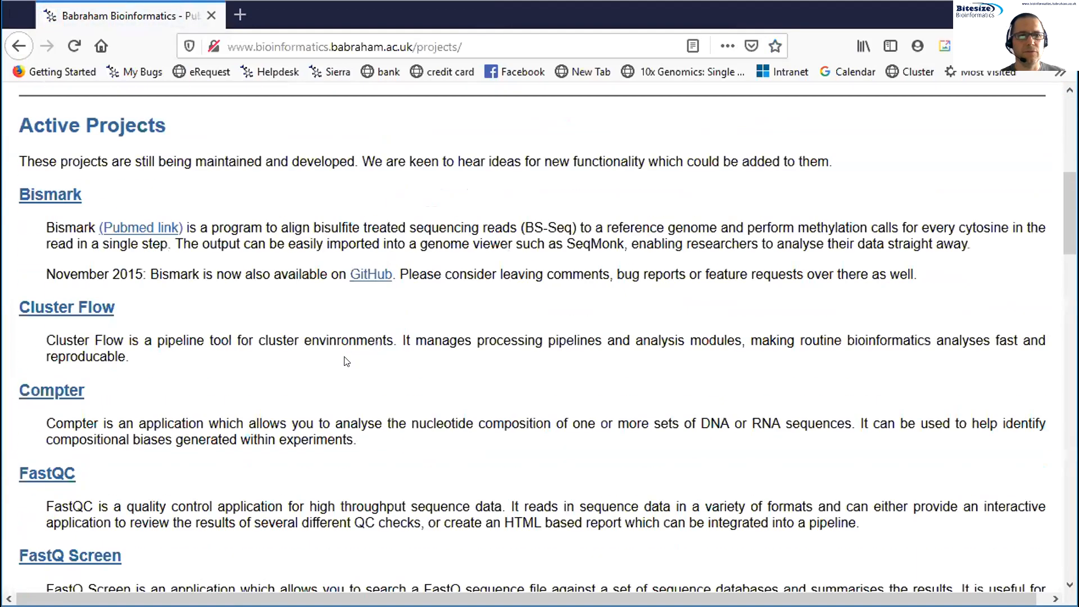
pyautogui.scroll(-10, 345, 358)
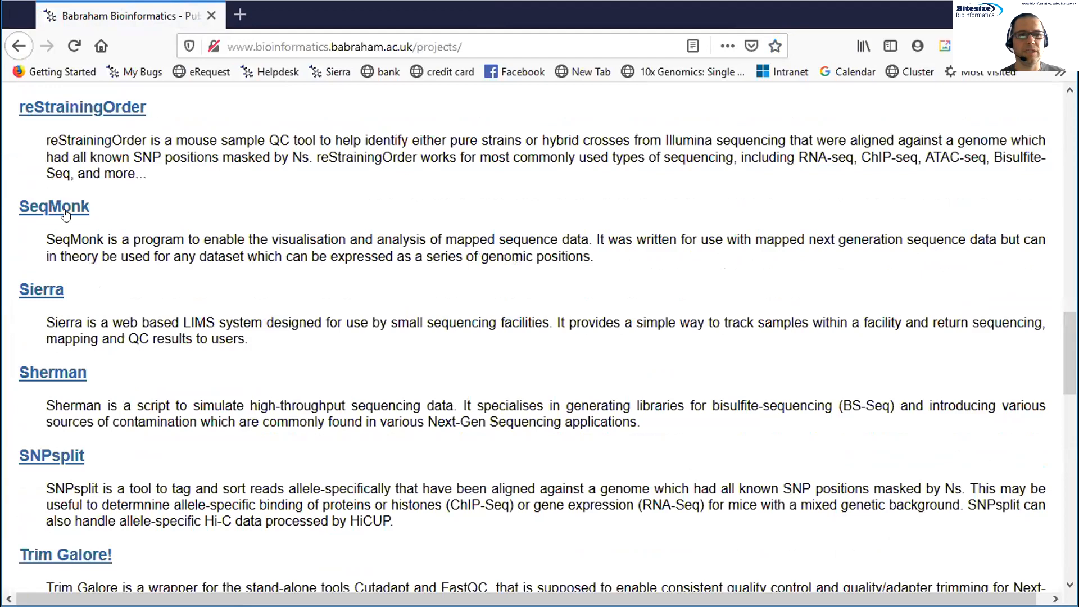
pyautogui.click(78, 210)
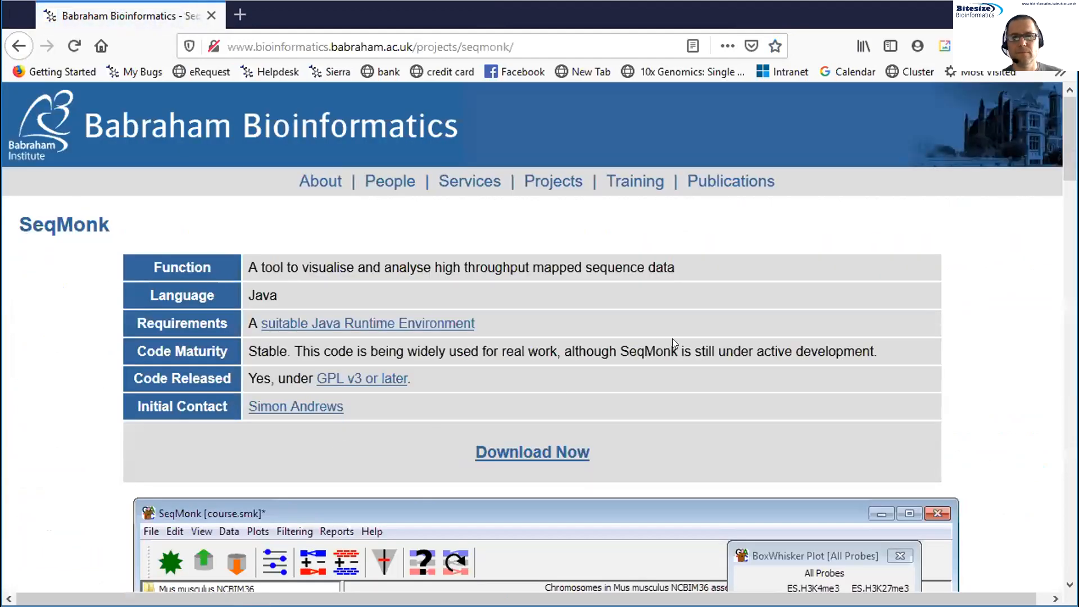
# - Look over the SeqMonk project page and open its download list
pyautogui.scroll(-4, 673, 339)
pyautogui.scroll(-5, 673, 338)
pyautogui.scroll(6, 672, 338)
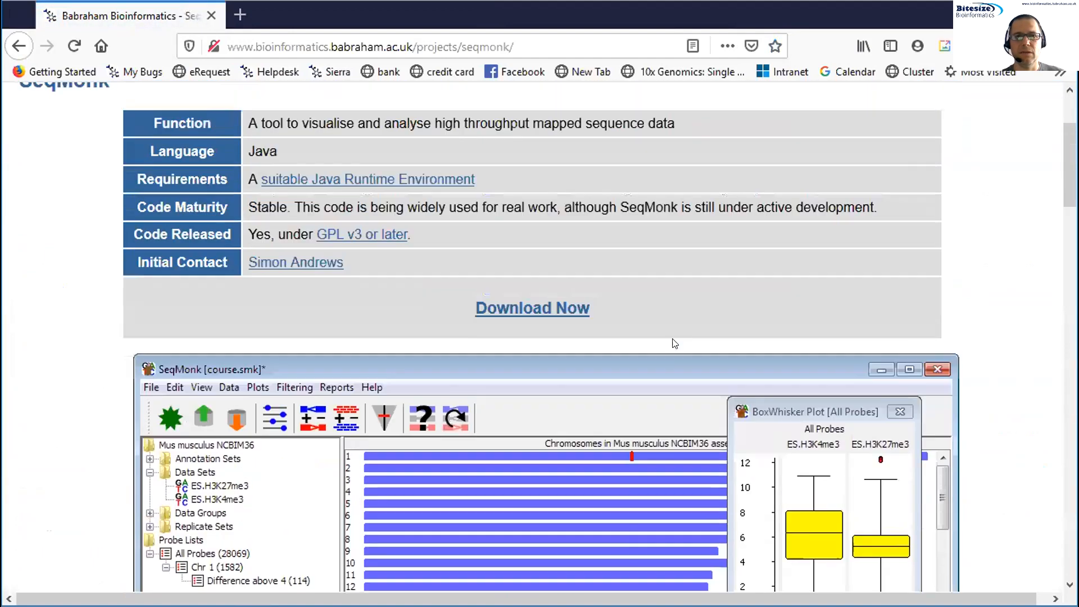
pyautogui.click(543, 309)
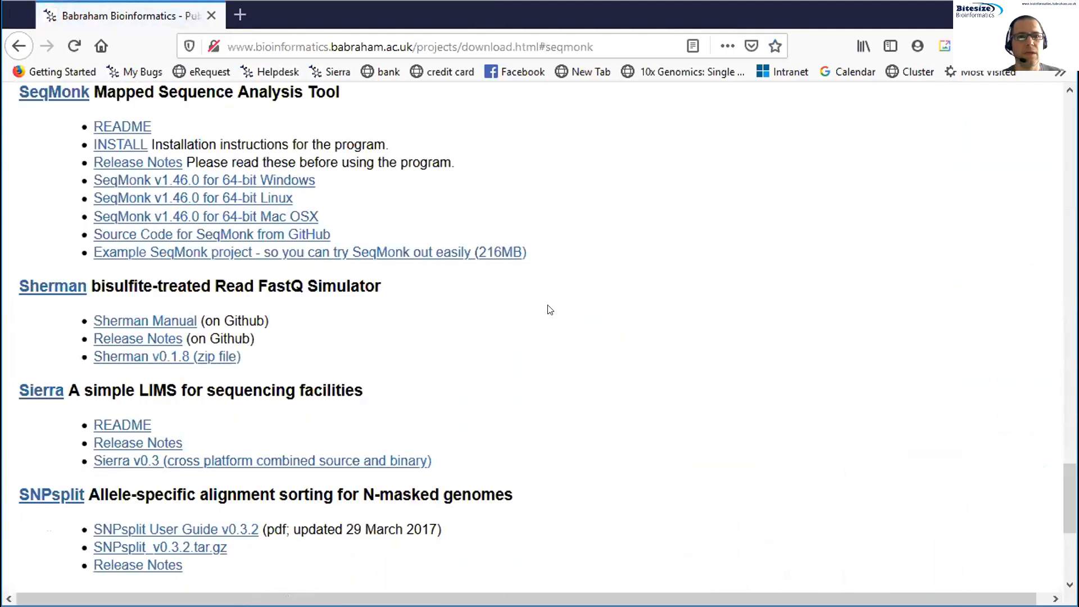
pyautogui.click(19, 46)
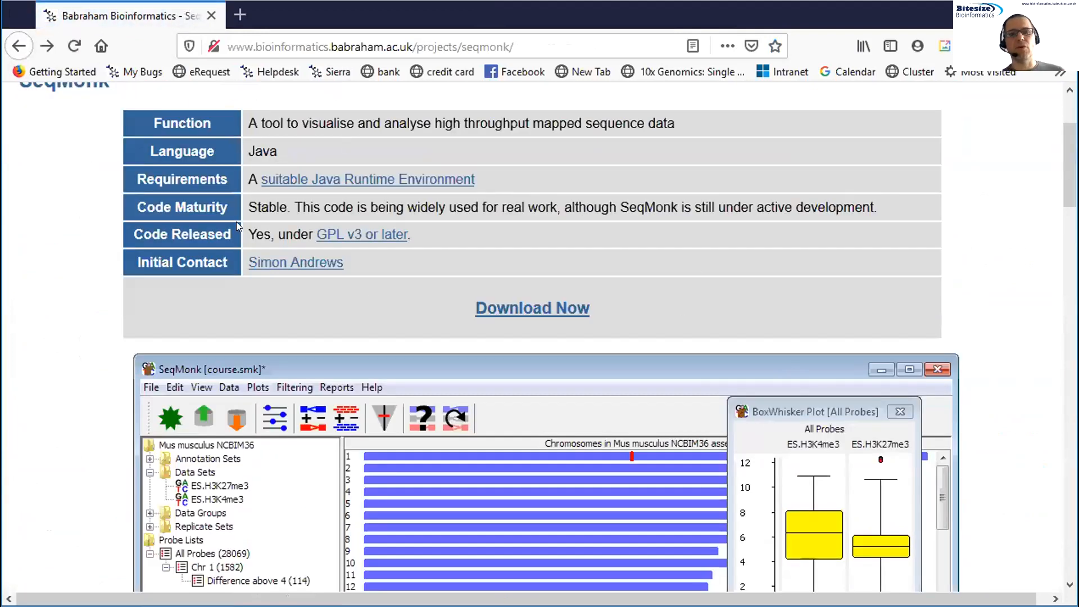
pyautogui.scroll(2, 301, 237)
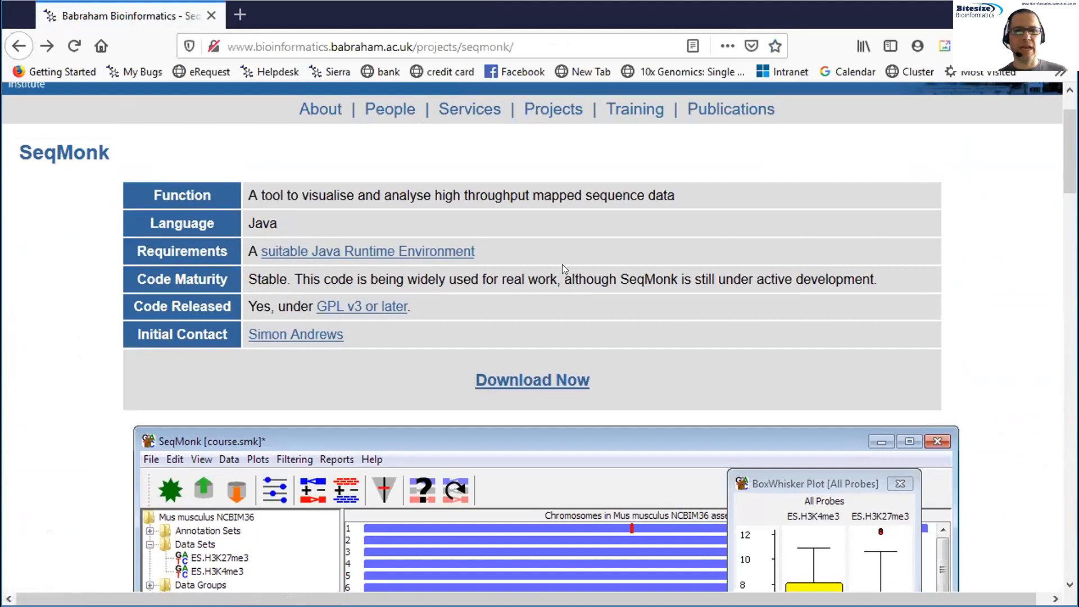
pyautogui.scroll(-4, 747, 314)
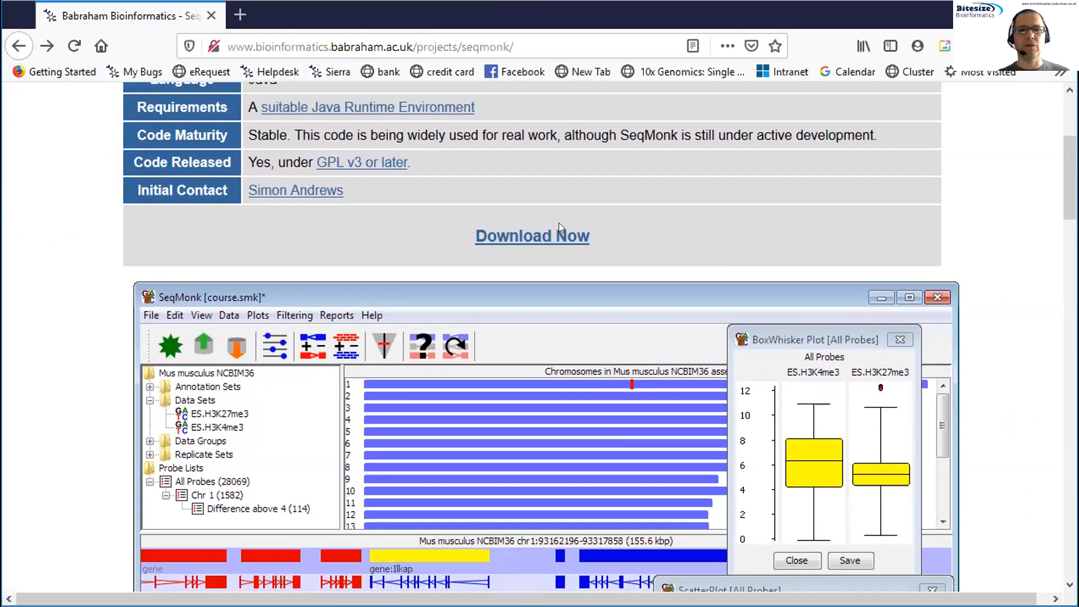
pyautogui.click(559, 235)
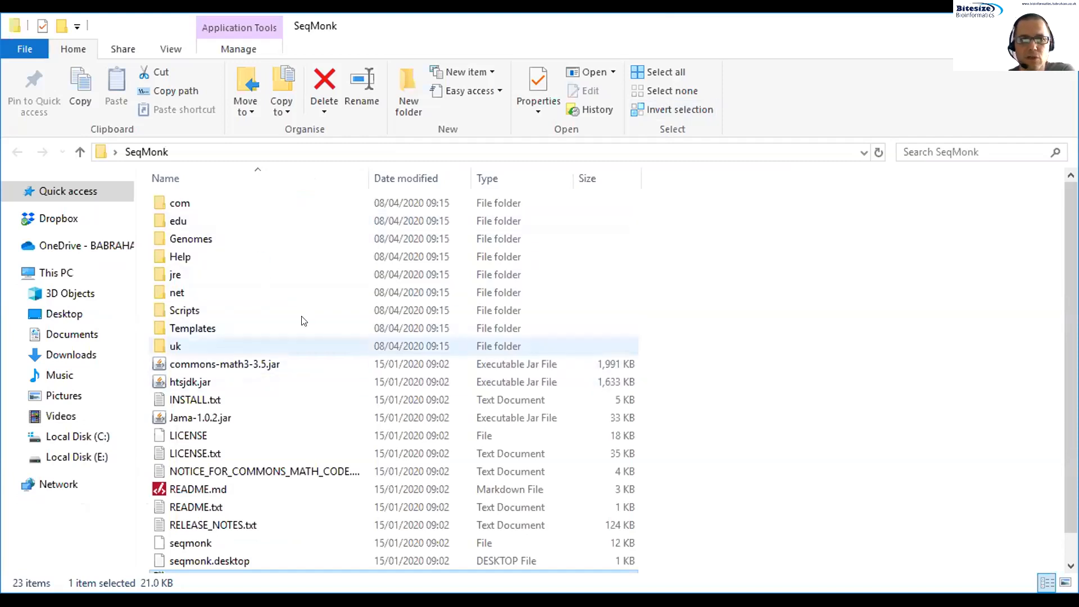
# - Launch SeqMonk.exe from the SeqMonk folder and complete the initial setup with the suggested cache and genomes folders
pyautogui.scroll(-1, 303, 321)
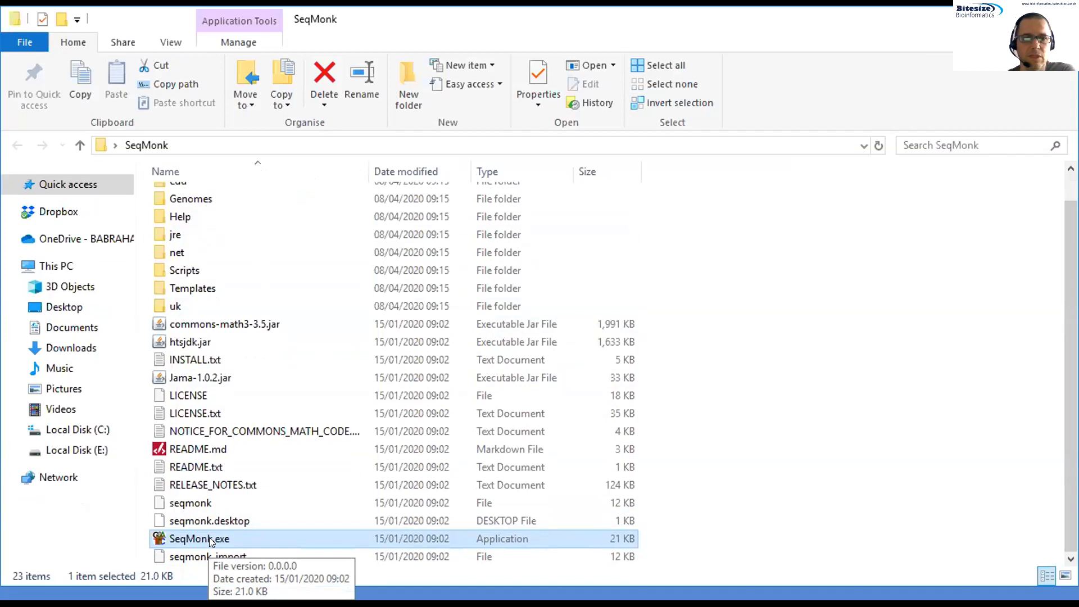
pyautogui.doubleClick(209, 538)
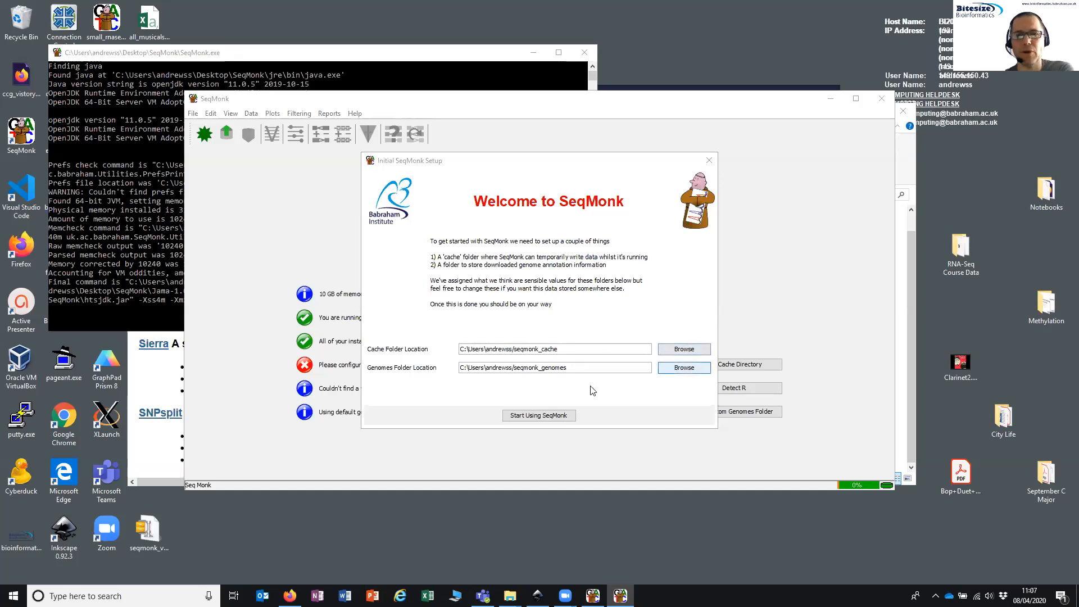
pyautogui.click(539, 416)
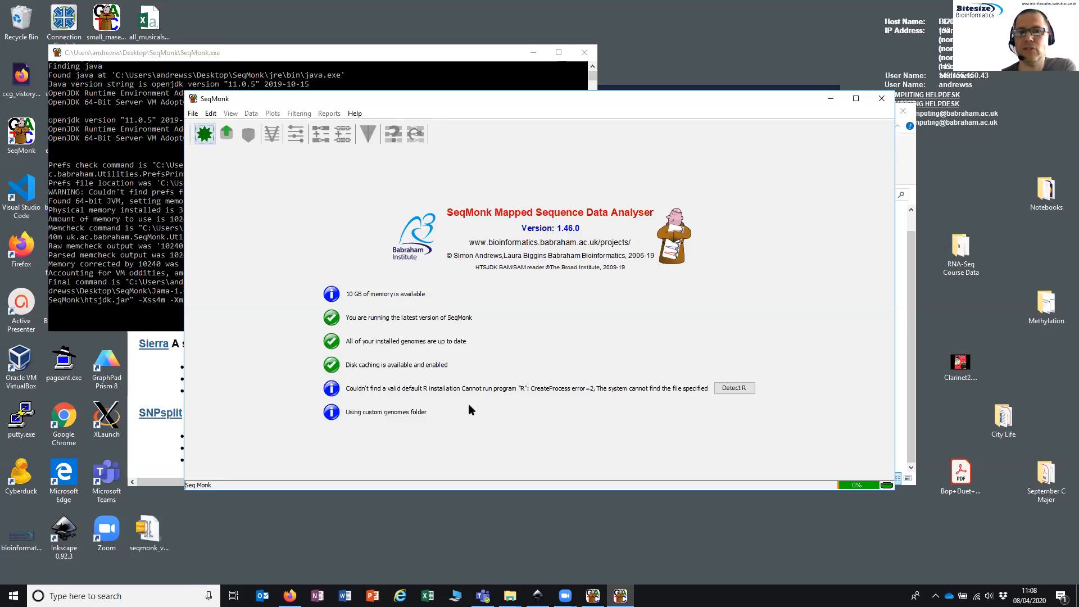
# - Detect R, accept the R-3.6.3 x64 installation, and install the missing R dependencies
pyautogui.click(744, 392)
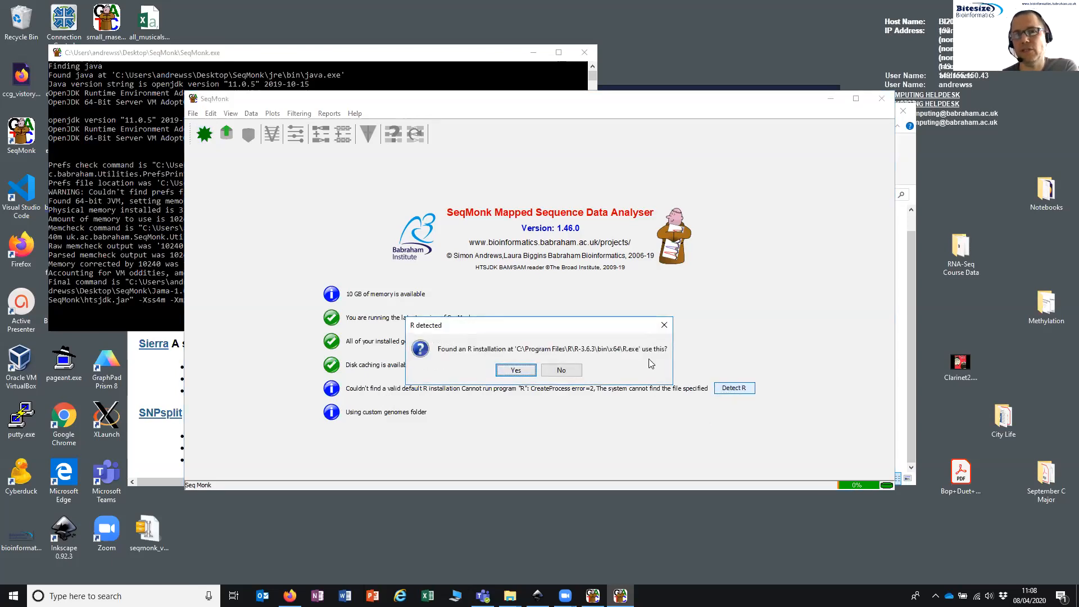
pyautogui.click(516, 371)
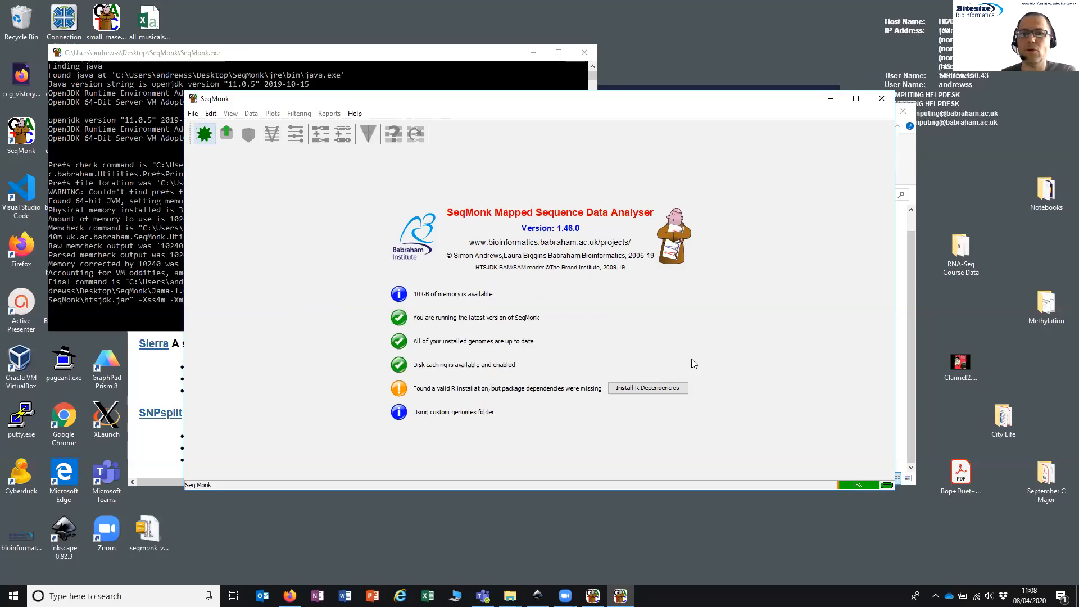
pyautogui.click(656, 389)
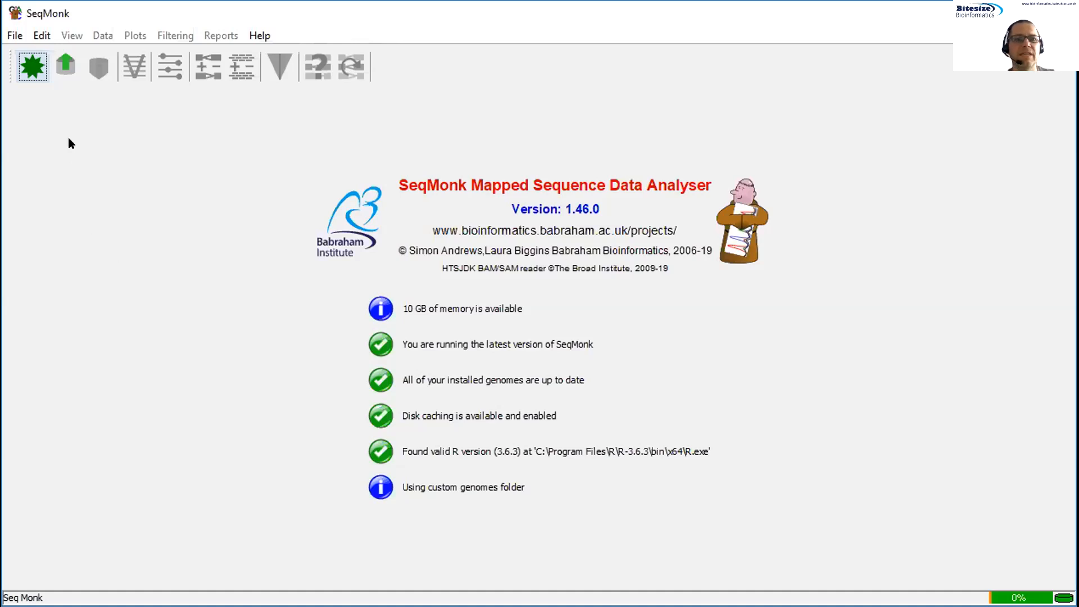
pyautogui.click(10, 36)
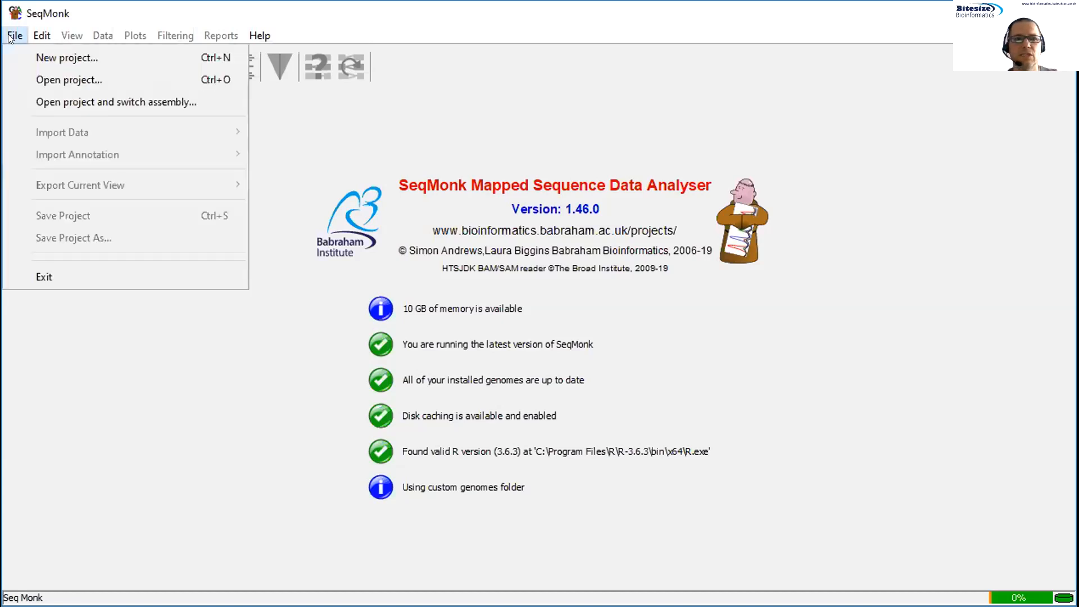
pyautogui.click(58, 58)
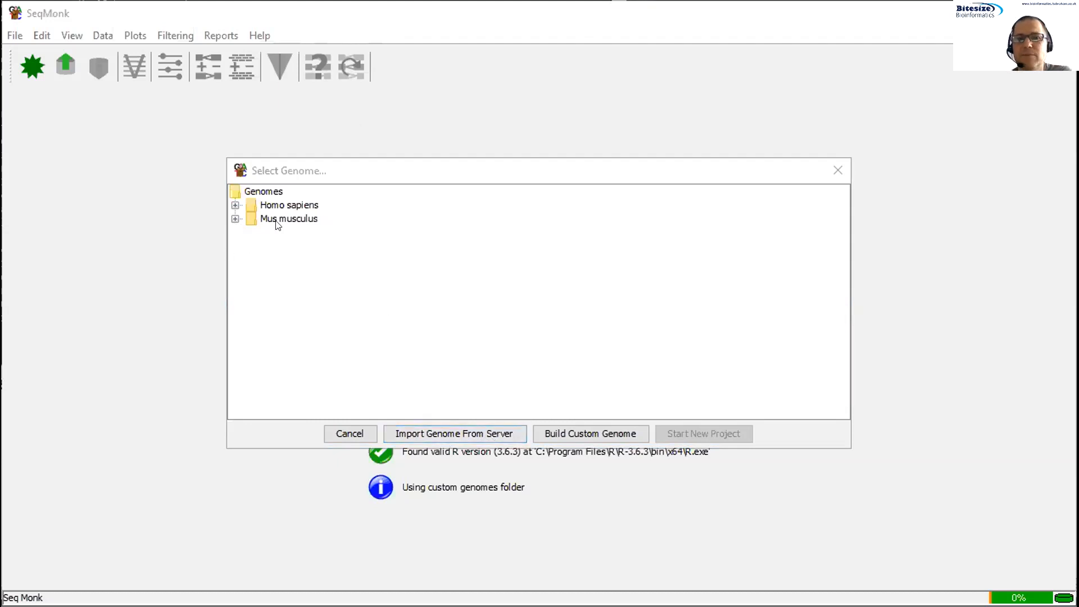
pyautogui.click(470, 439)
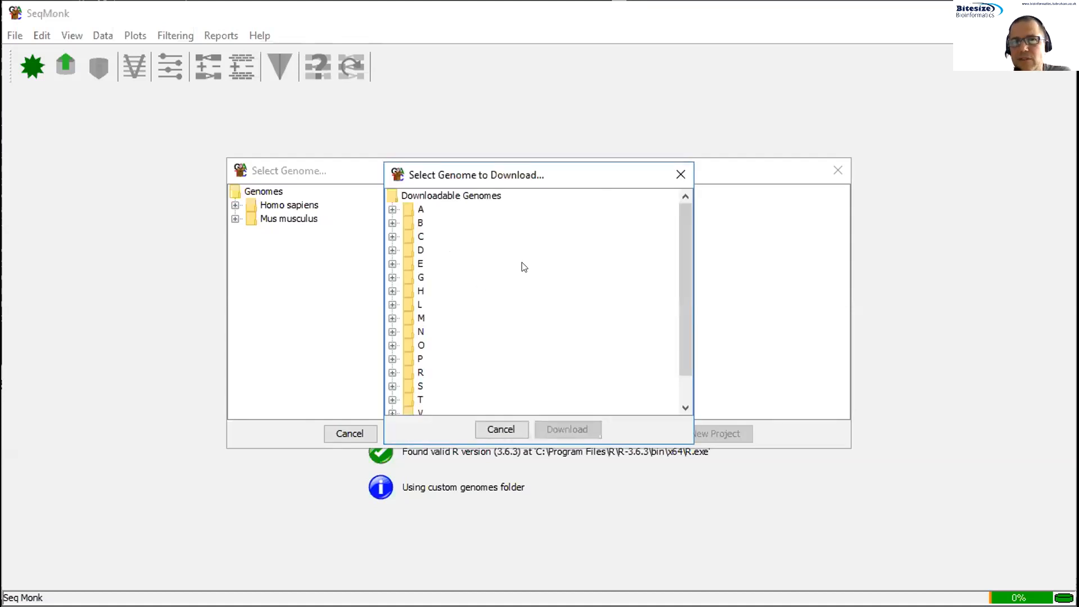
pyautogui.click(392, 318)
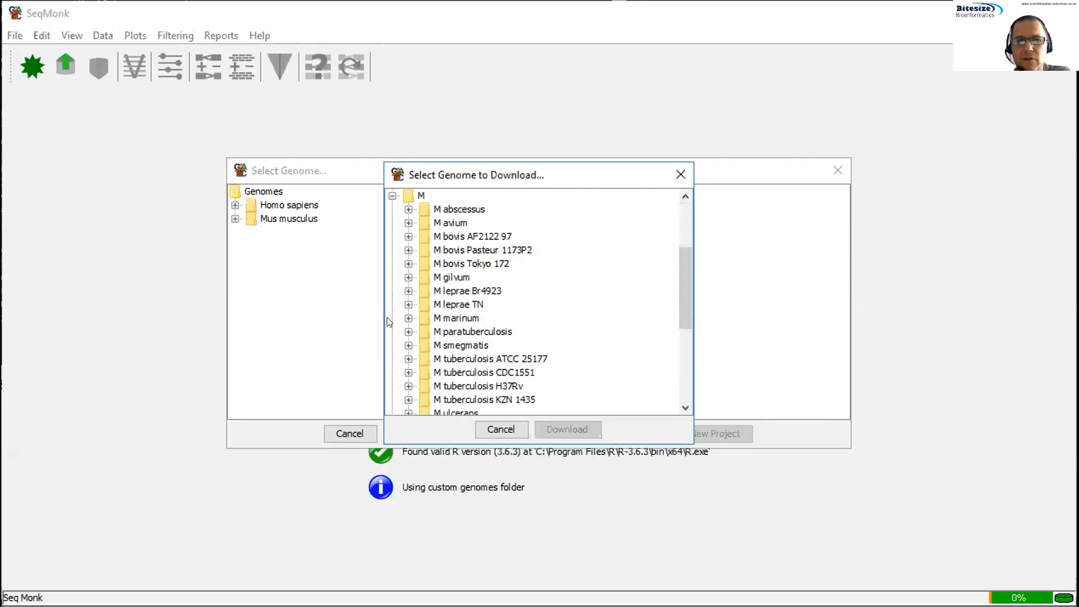
pyautogui.scroll(-5, 442, 312)
pyautogui.click(408, 285)
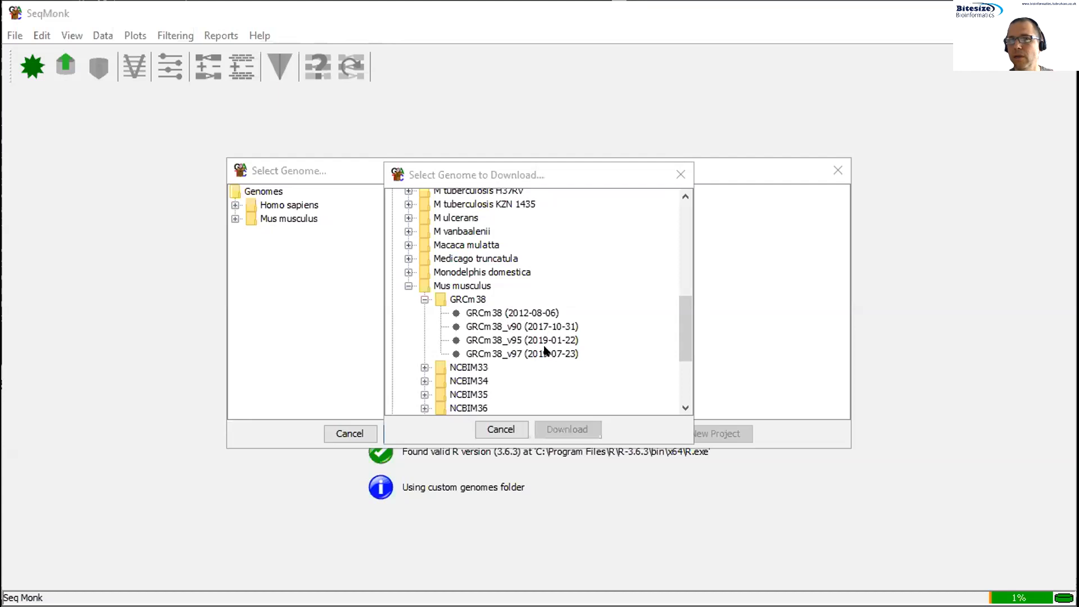
pyautogui.click(497, 355)
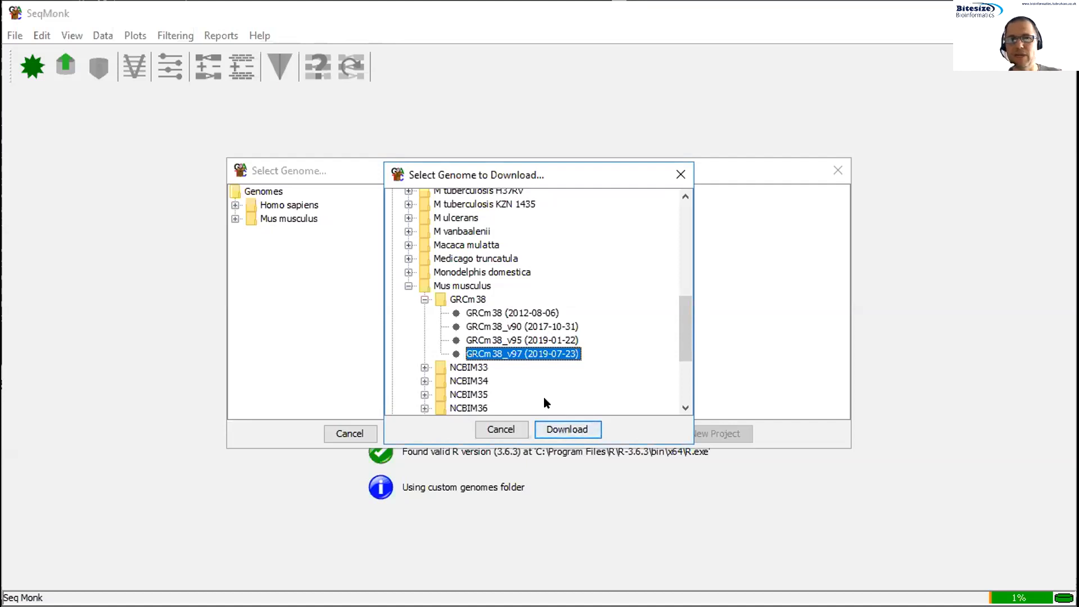
pyautogui.click(565, 429)
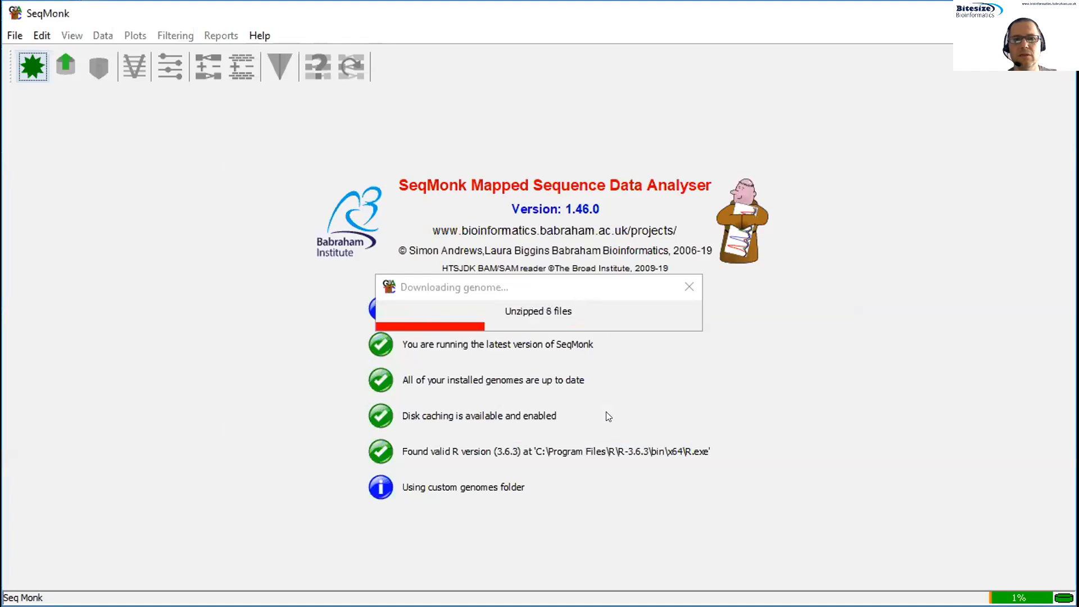
# - Start the new project with the Mus musculus GRCm38_v97 genome
pyautogui.click(235, 219)
pyautogui.click(250, 232)
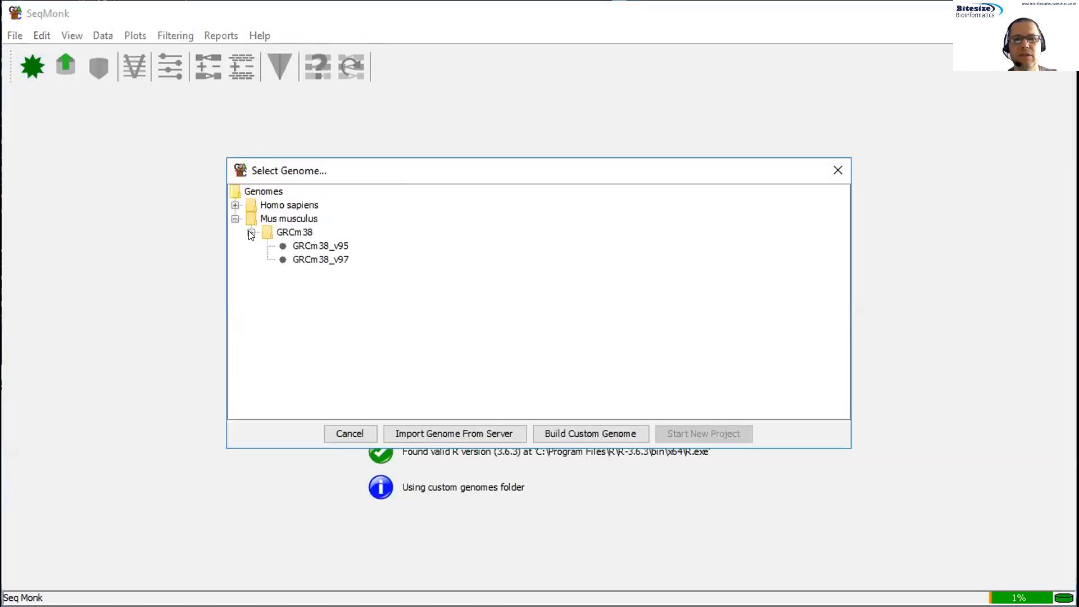
pyautogui.click(310, 259)
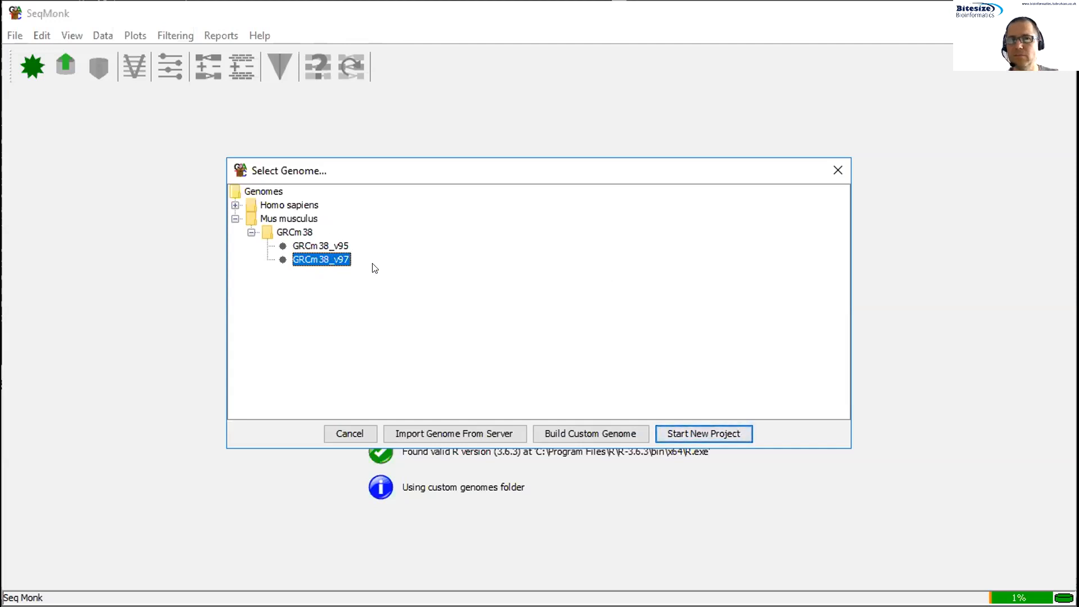
pyautogui.click(709, 427)
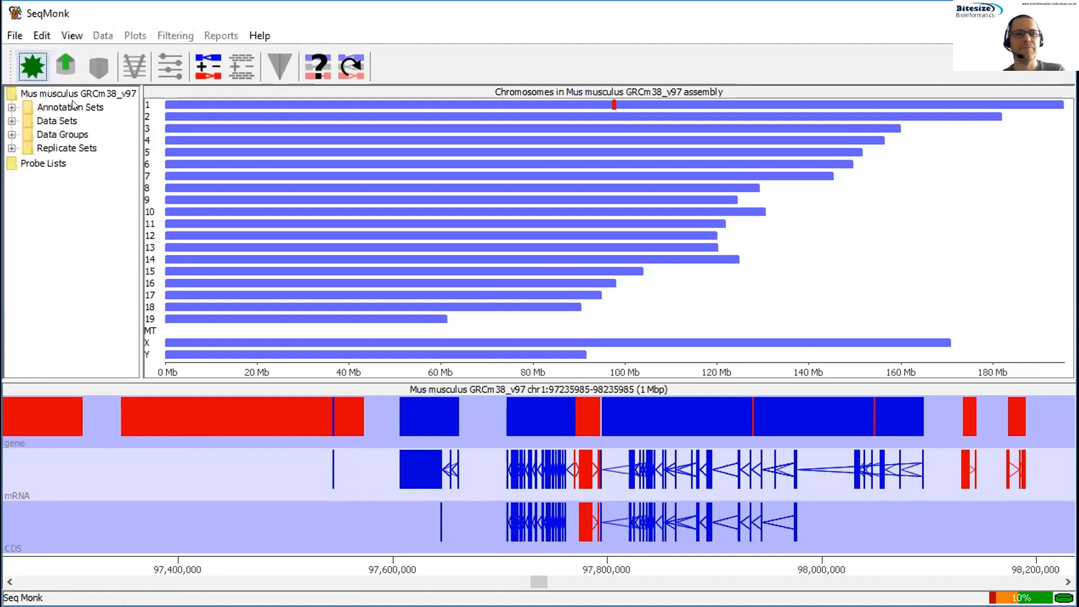
# - Choose GSM307618.bam and GSM307619.bam from the Example Data folder on the desktop for BAM/SAM import
pyautogui.click(9, 36)
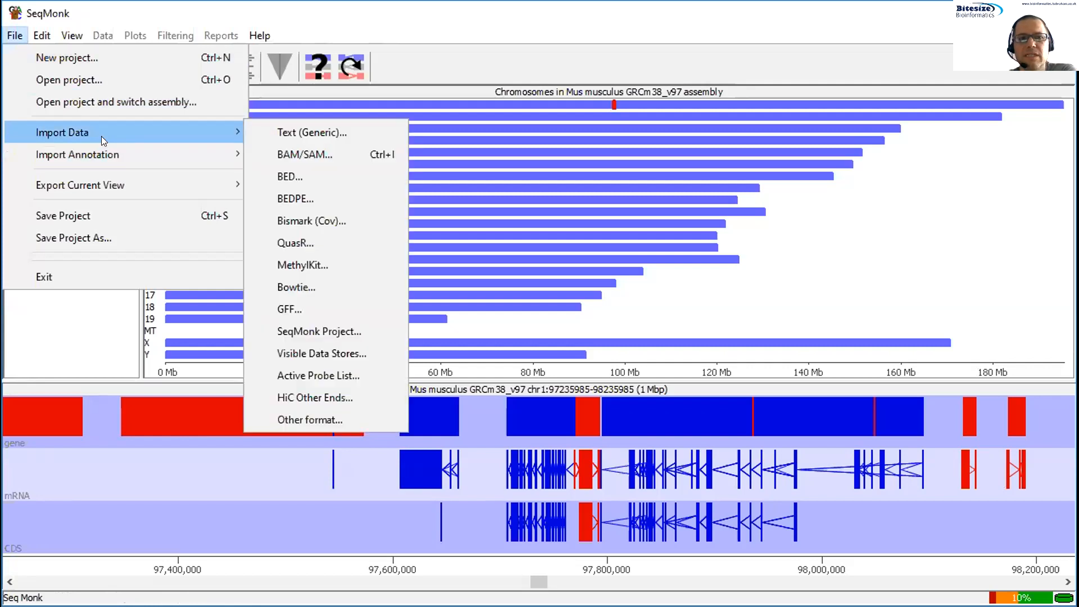
pyautogui.moveTo(225, 130)
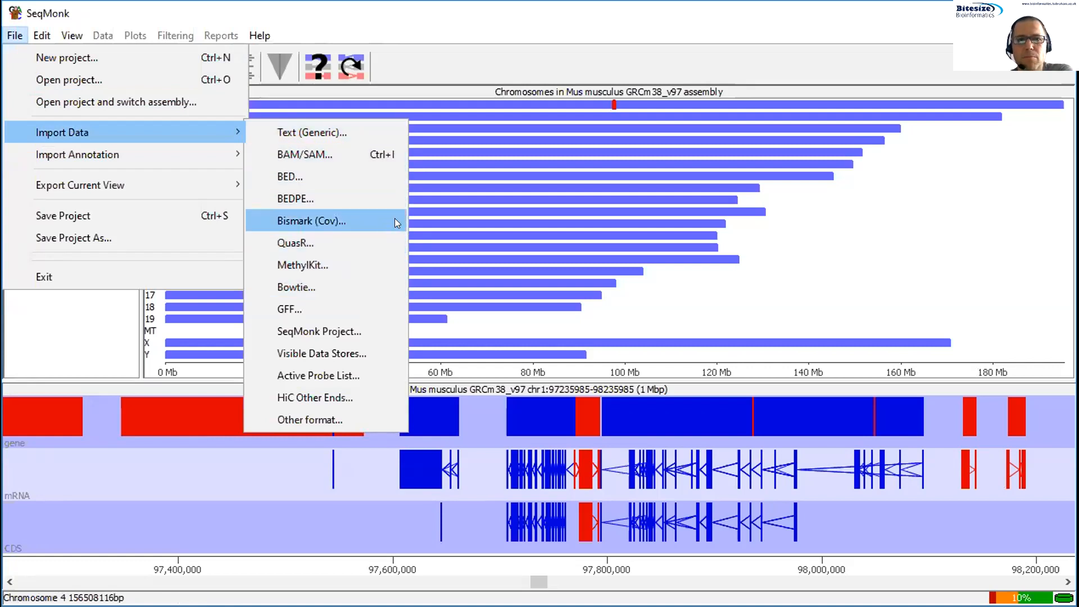
pyautogui.click(315, 156)
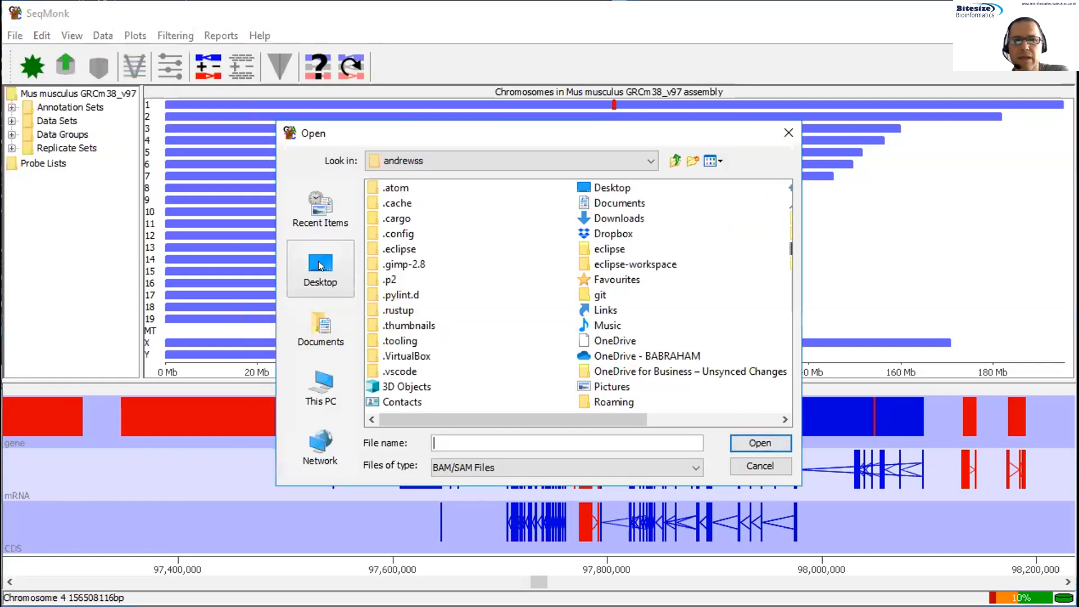
pyautogui.click(320, 262)
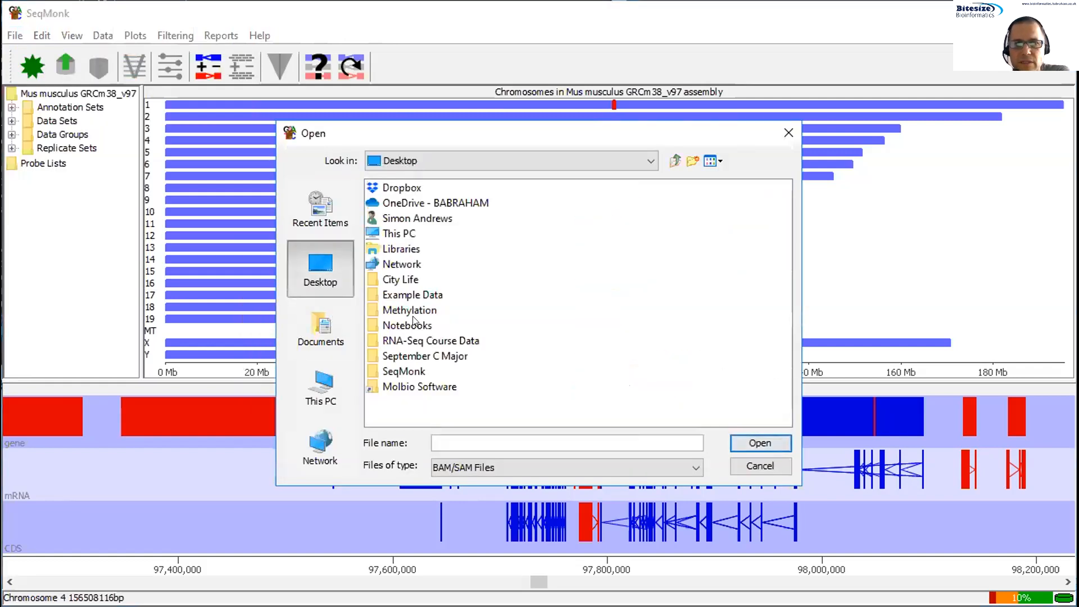
pyautogui.doubleClick(415, 294)
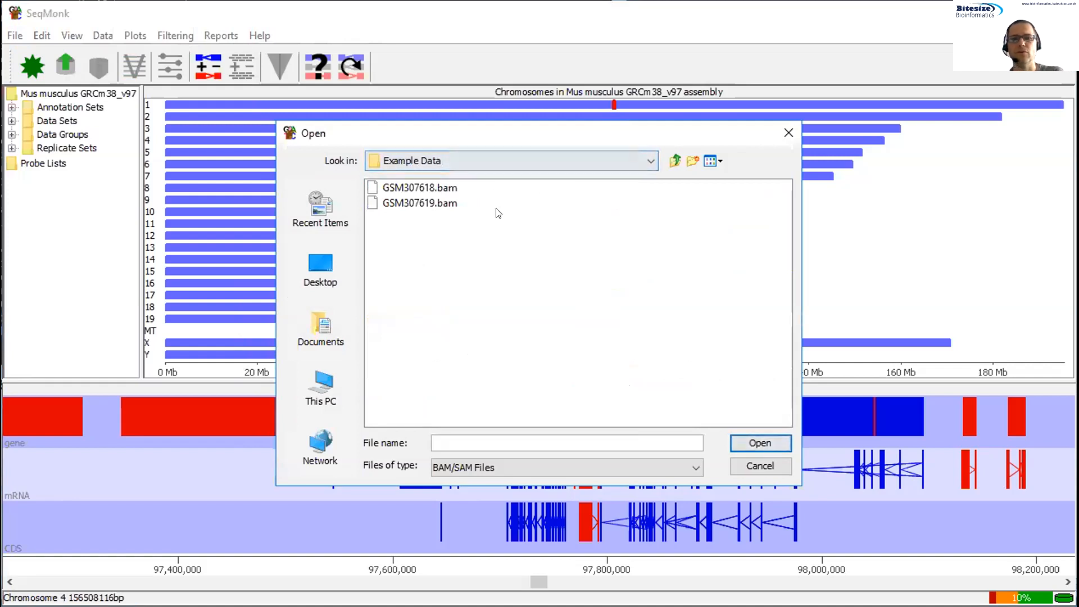
pyautogui.click(427, 189)
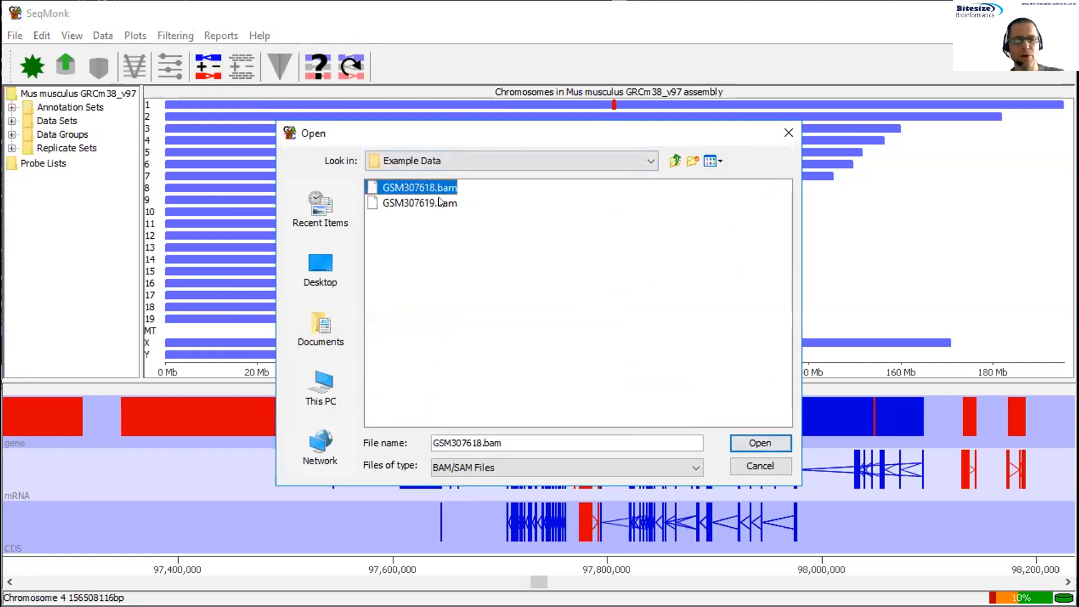
pyautogui.keyDown('shift'); pyautogui.click(441, 203); pyautogui.keyUp('shift')
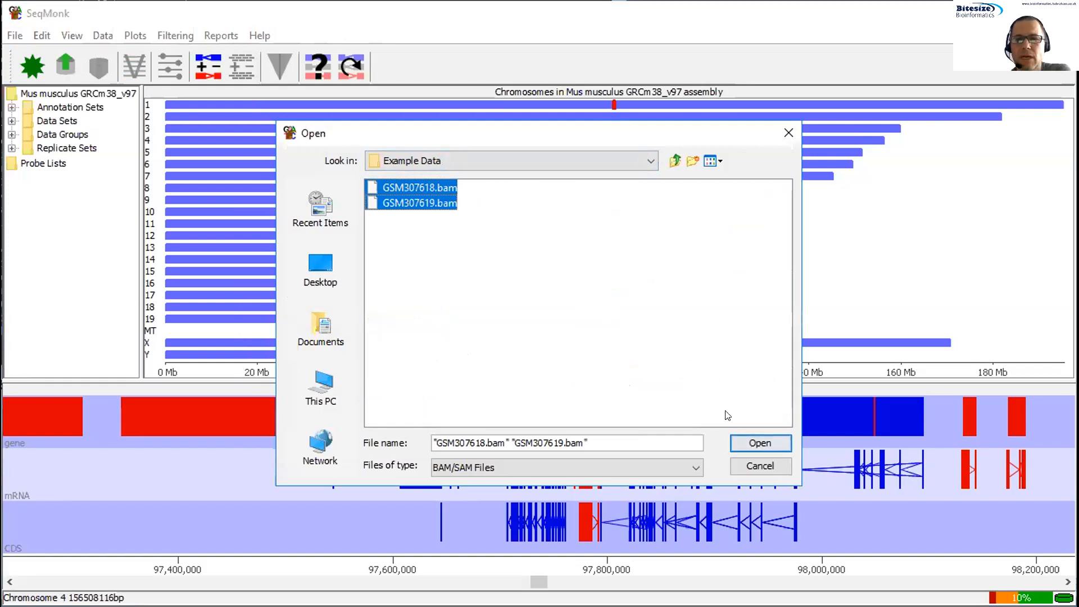
pyautogui.click(757, 444)
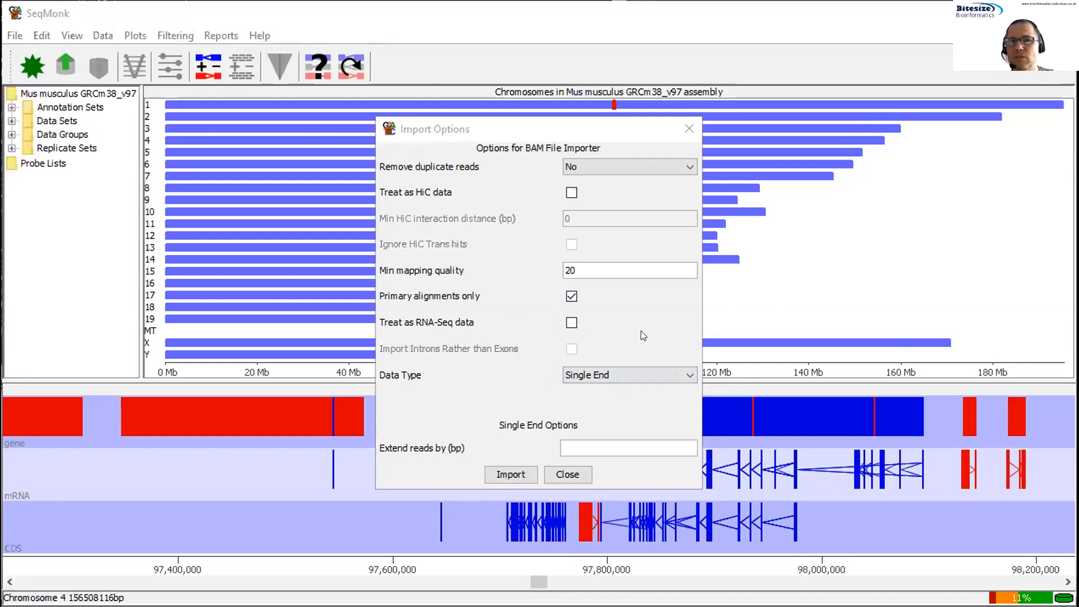
# - Import the BAM files as Single End data with duplicates kept, minimum mapping quality 20 and primary alignments only
pyautogui.click(626, 369)
pyautogui.click(627, 369)
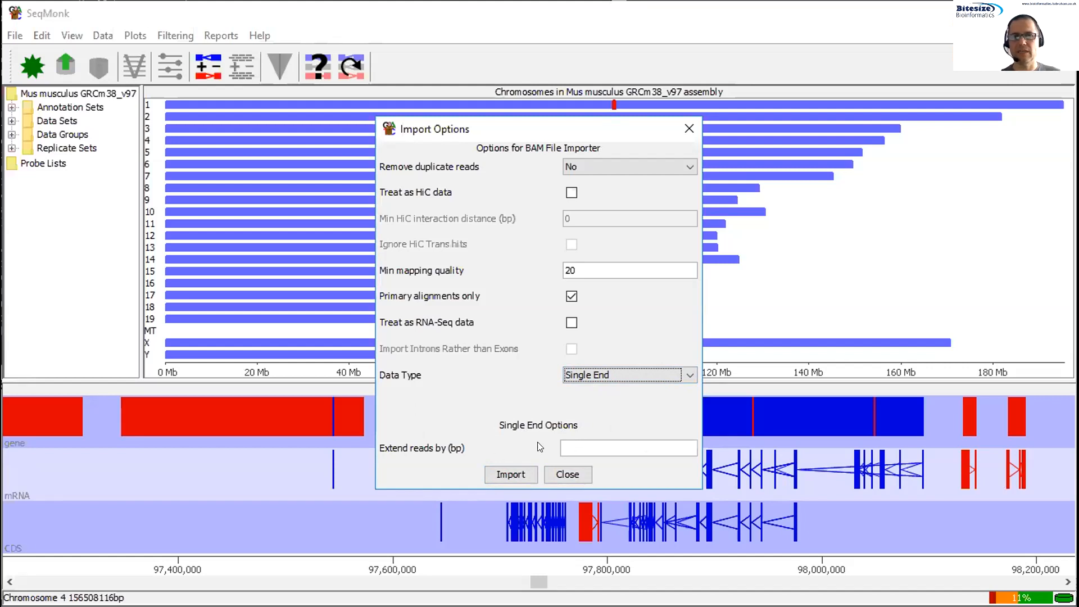
pyautogui.click(511, 475)
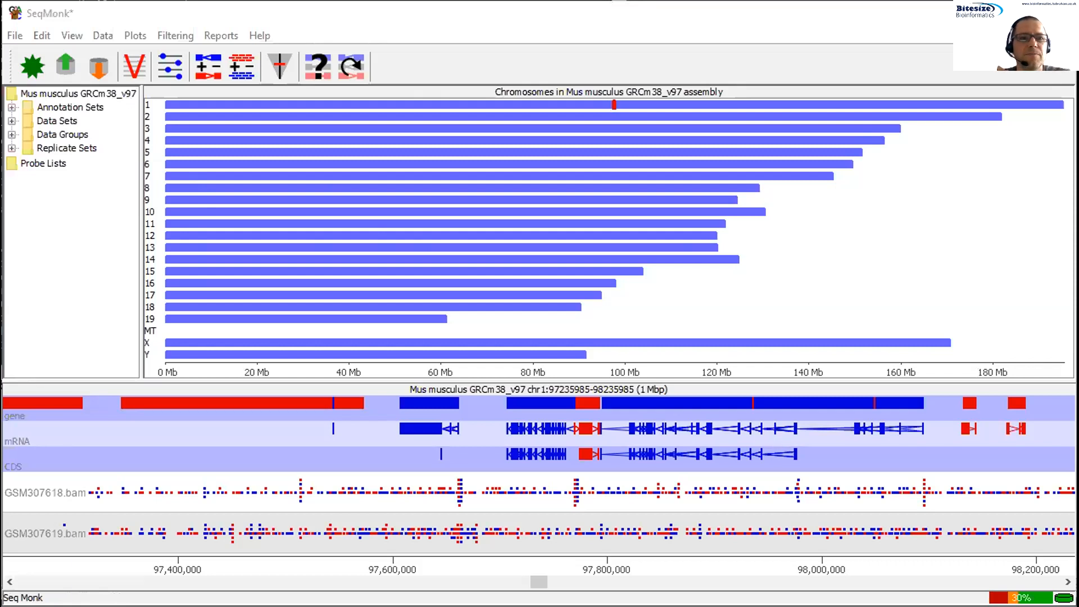
# - Examine the feature types and counts of the Core genome annotation set and the available annotation import options
pyautogui.click(12, 107)
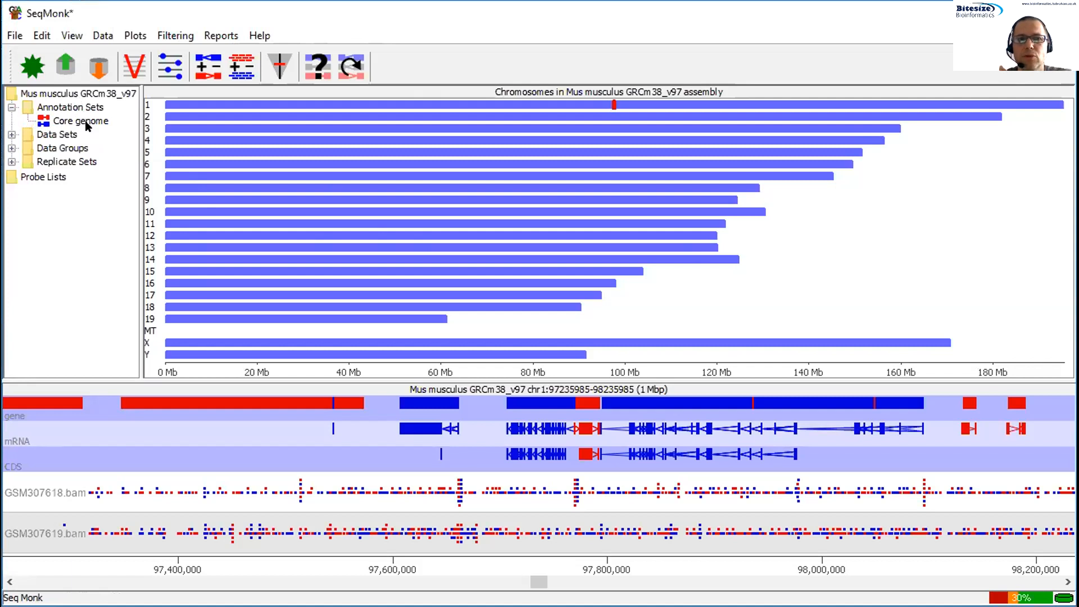
pyautogui.doubleClick(87, 123)
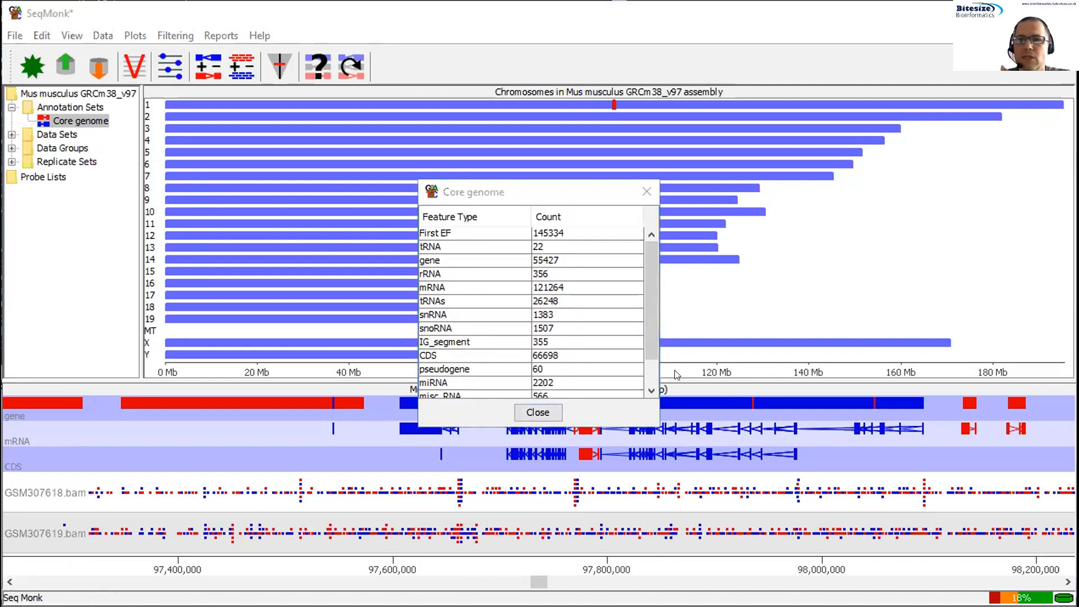
pyautogui.click(650, 290)
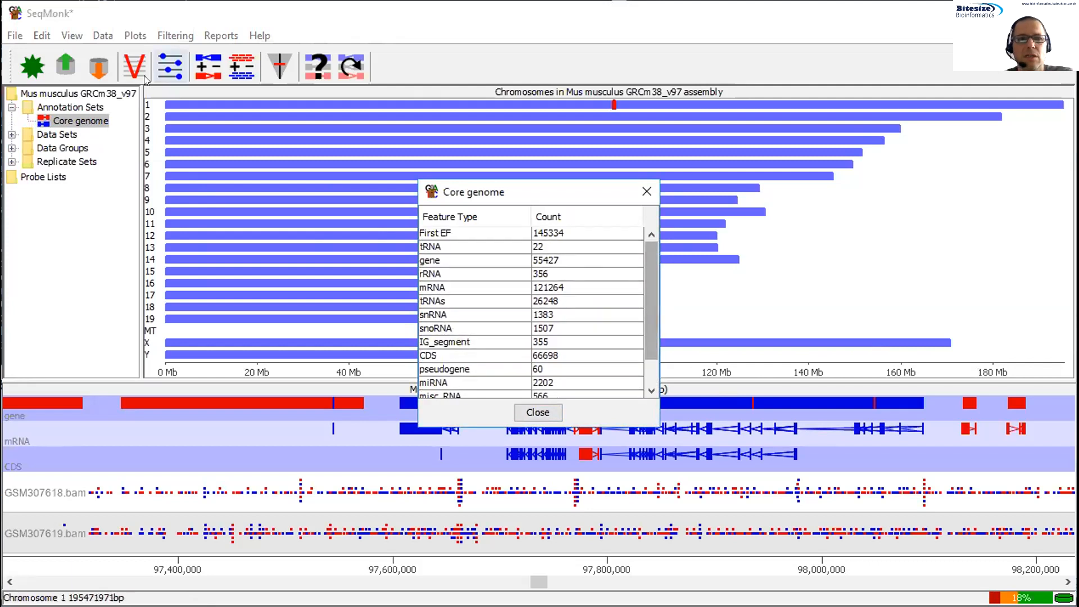
pyautogui.click(14, 35)
pyautogui.moveTo(57, 164)
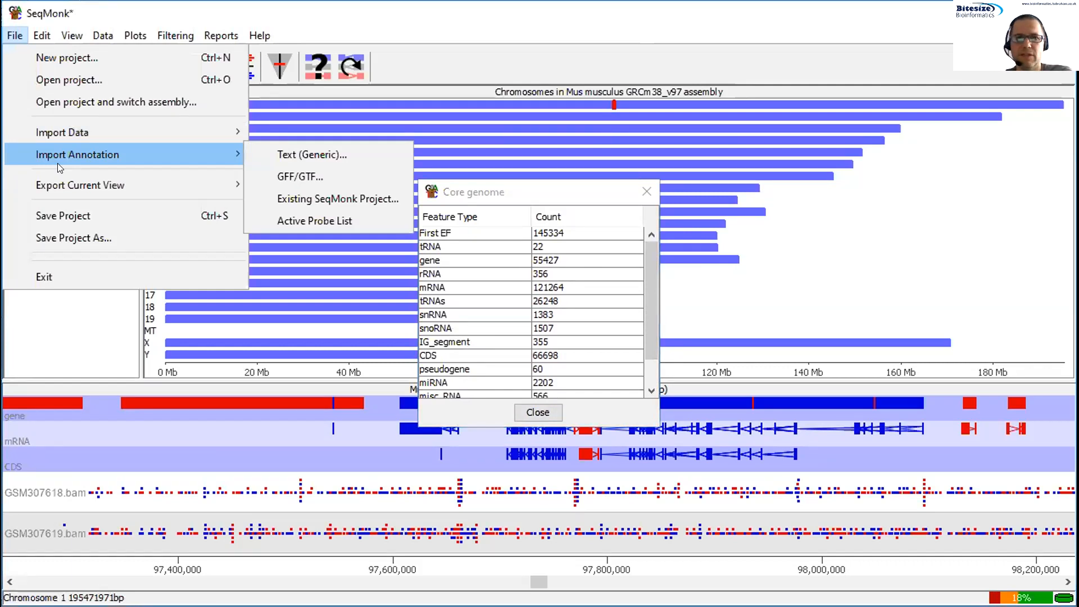
pyautogui.click(646, 189)
# - Expand the data sets and rename GSM307618.bam to K4
pyautogui.click(56, 134)
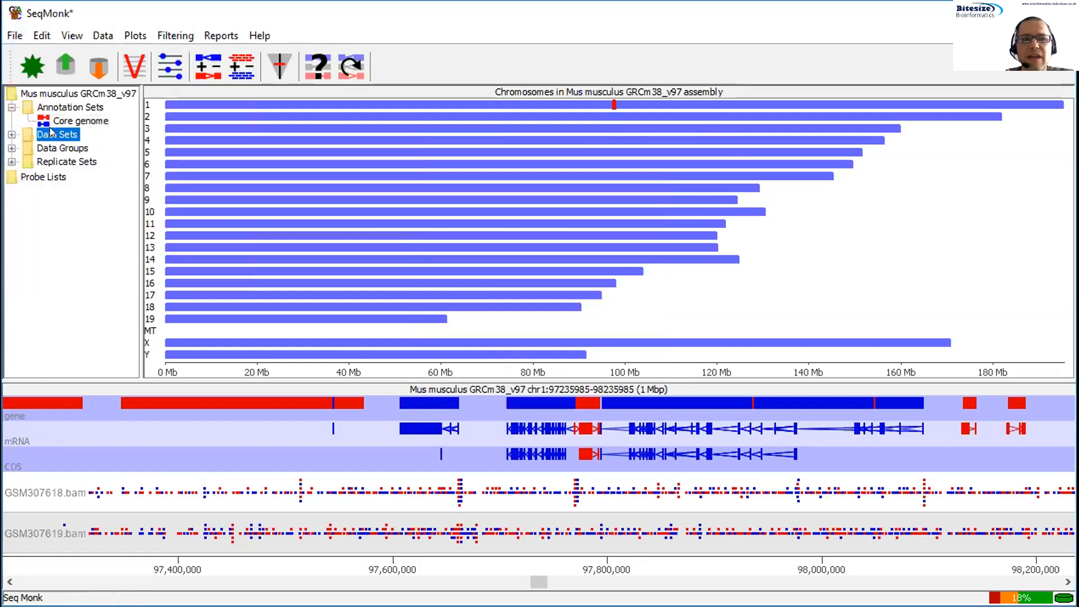
pyautogui.click(11, 135)
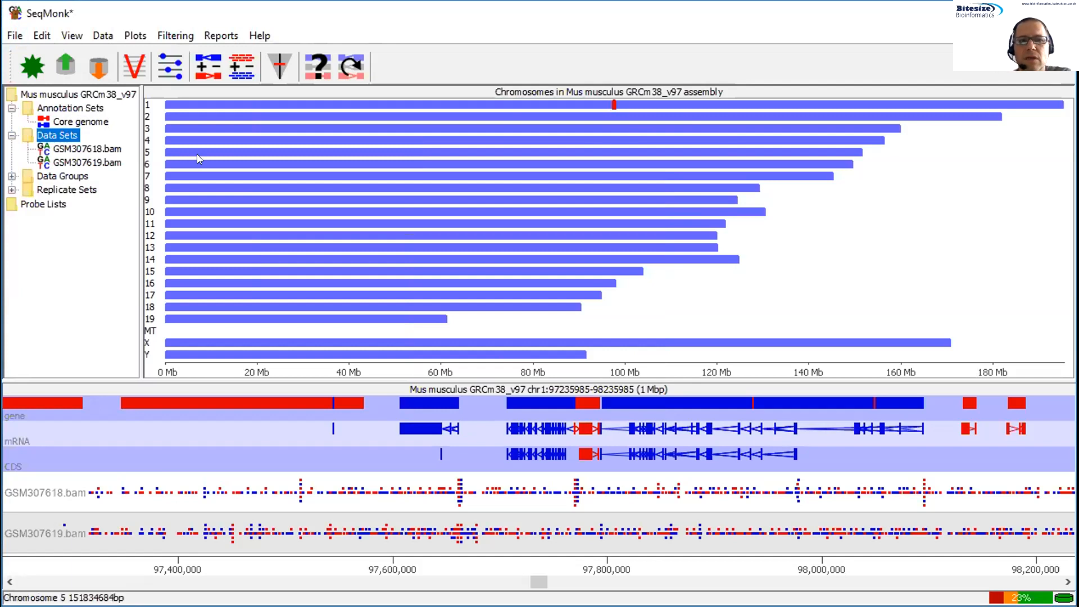
pyautogui.click(86, 149)
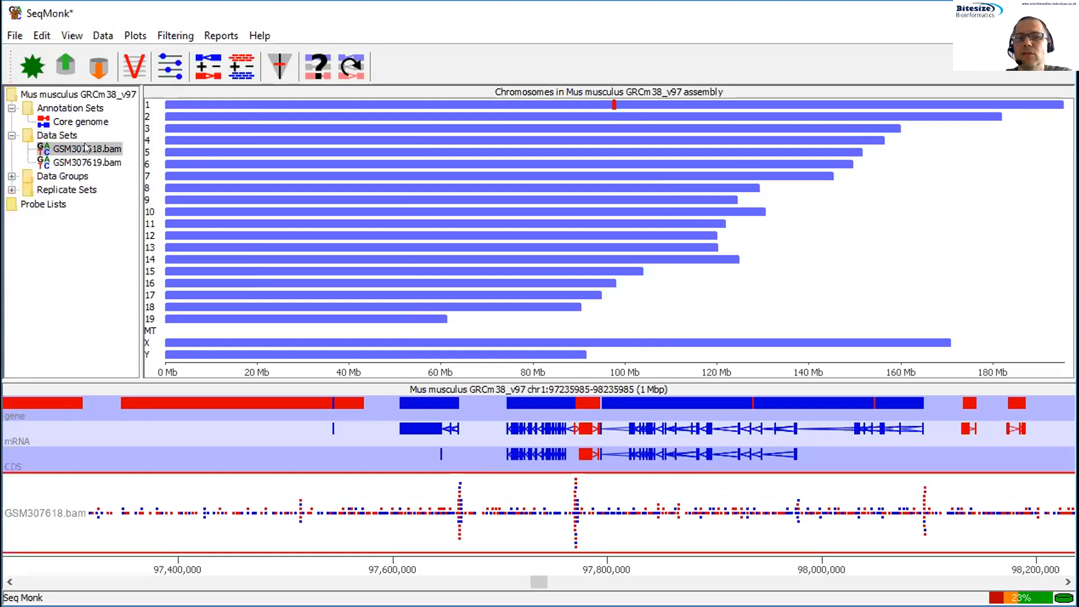
pyautogui.rightClick(86, 147)
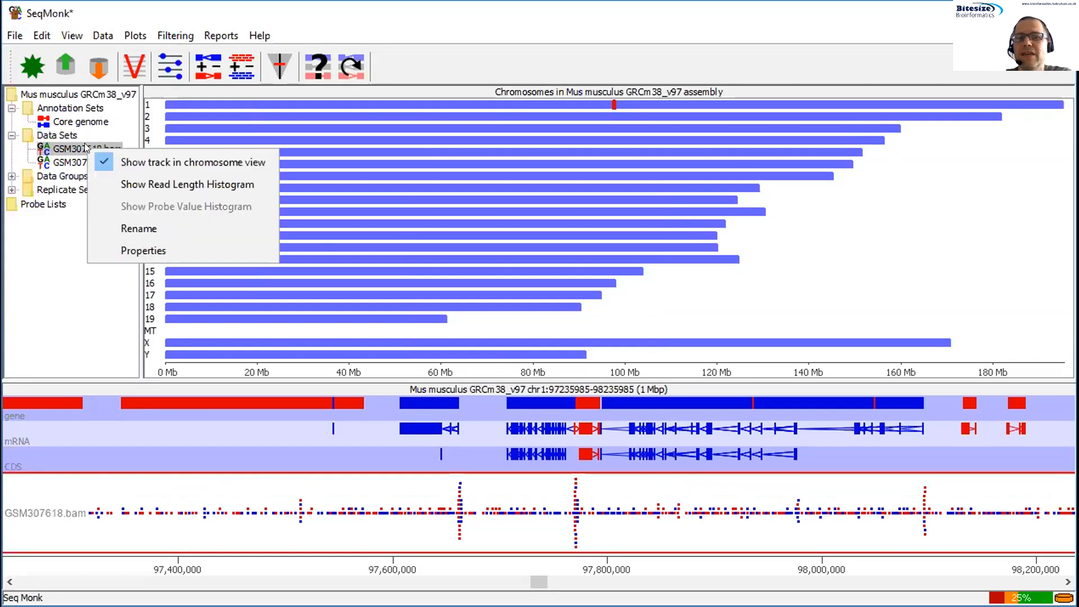
pyautogui.click(131, 227)
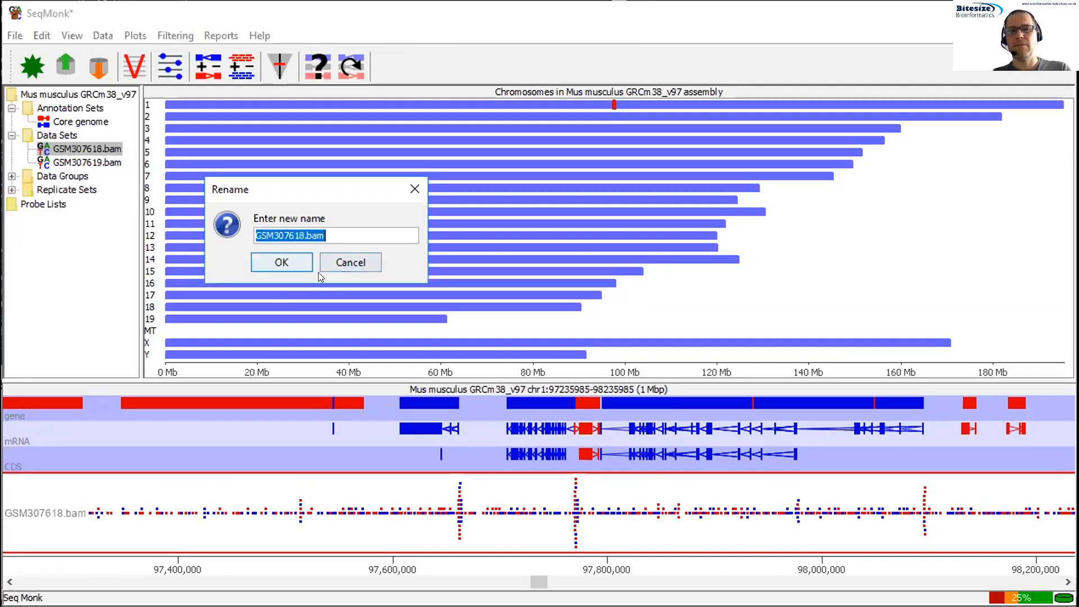
pyautogui.moveTo(337, 231); pyautogui.dragTo(218, 225)
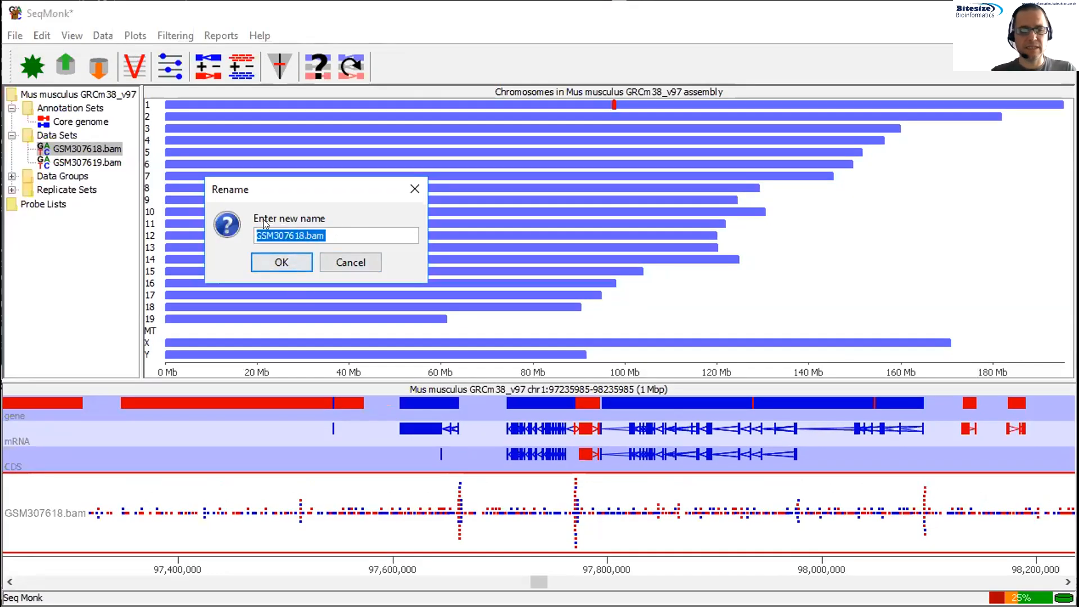
pyautogui.write('K4')
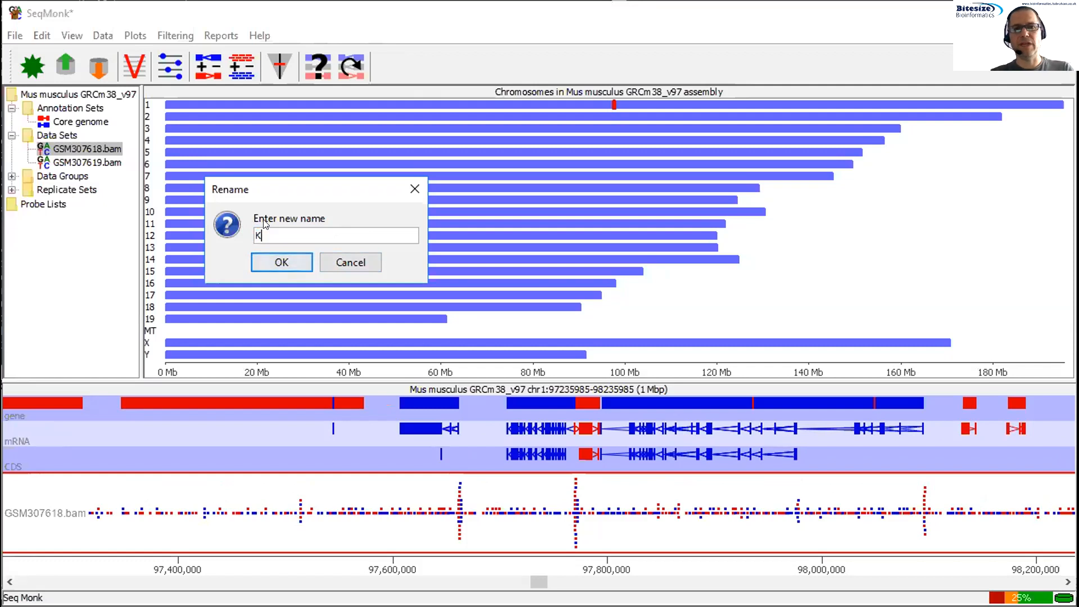
pyautogui.click(288, 262)
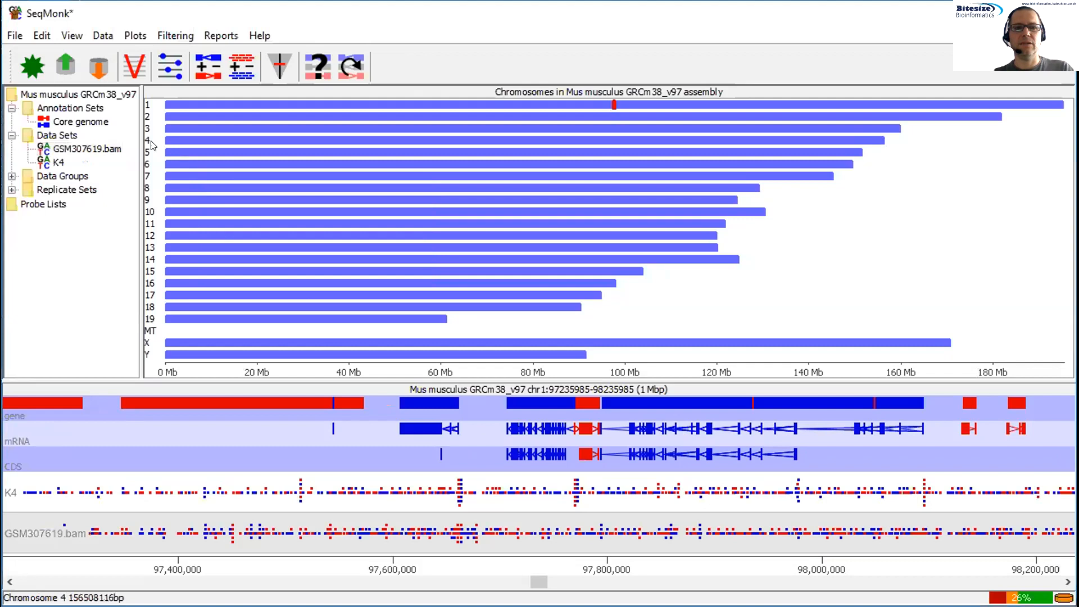
# - Rename the GSM307619.bam data set to K27
pyautogui.rightClick(86, 141)
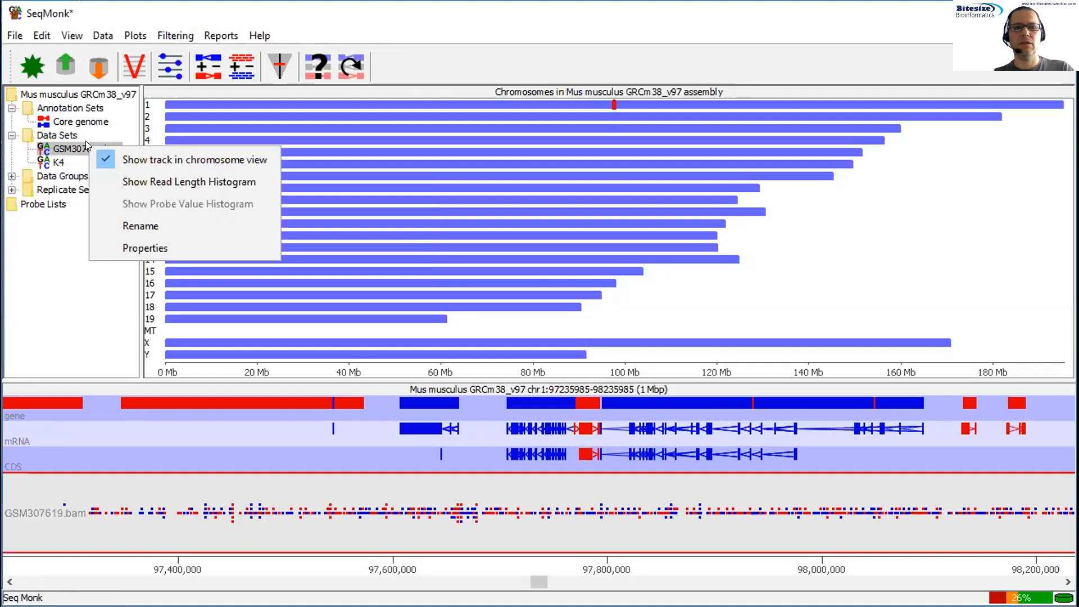
pyautogui.click(142, 219)
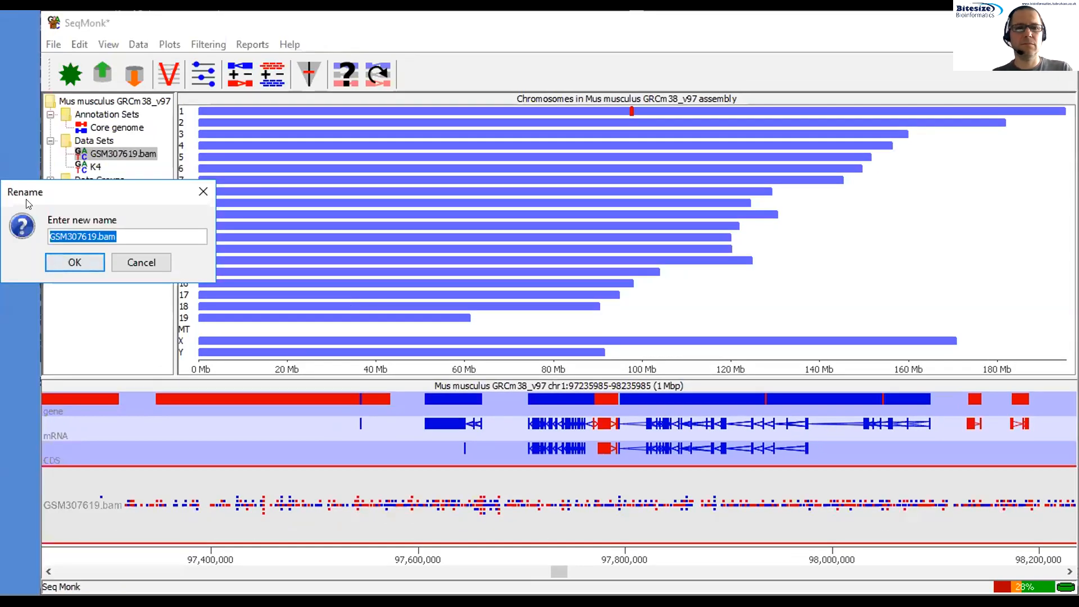
pyautogui.moveTo(160, 189); pyautogui.dragTo(304, 176)
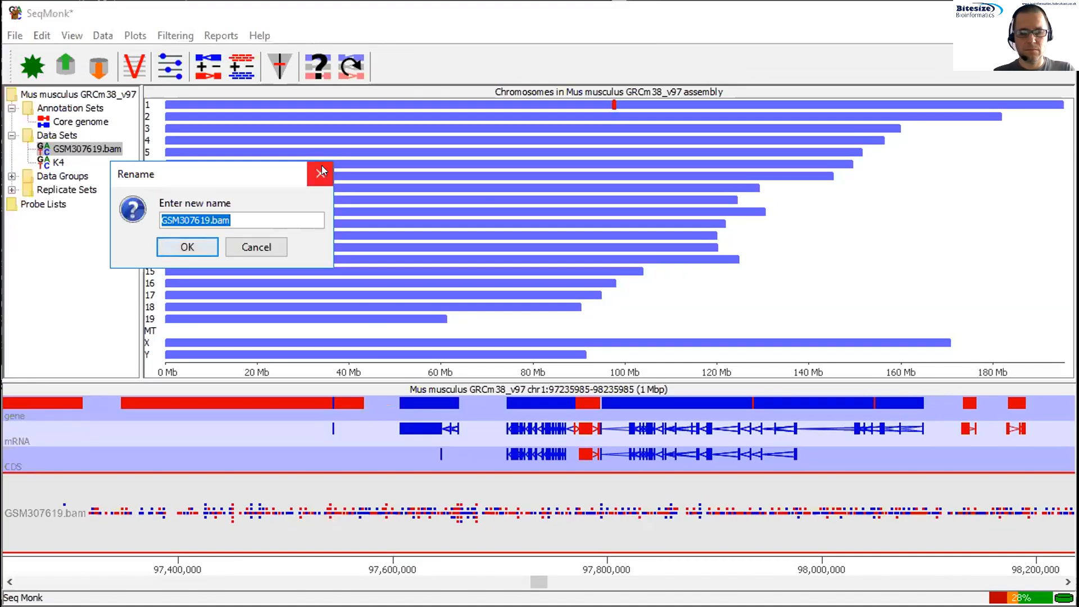
pyautogui.write('K27')
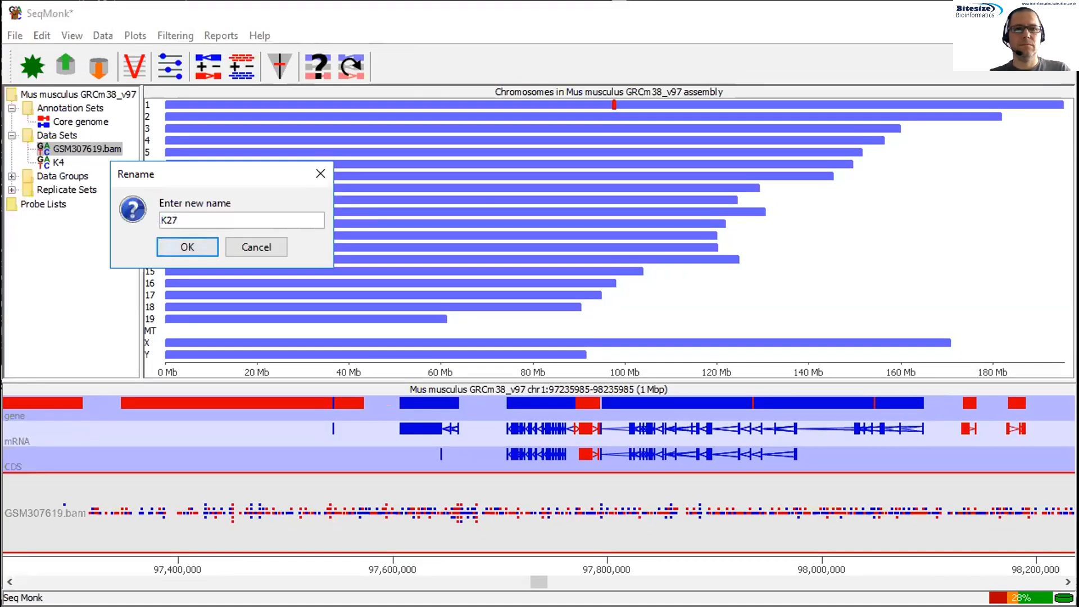
pyautogui.click(196, 252)
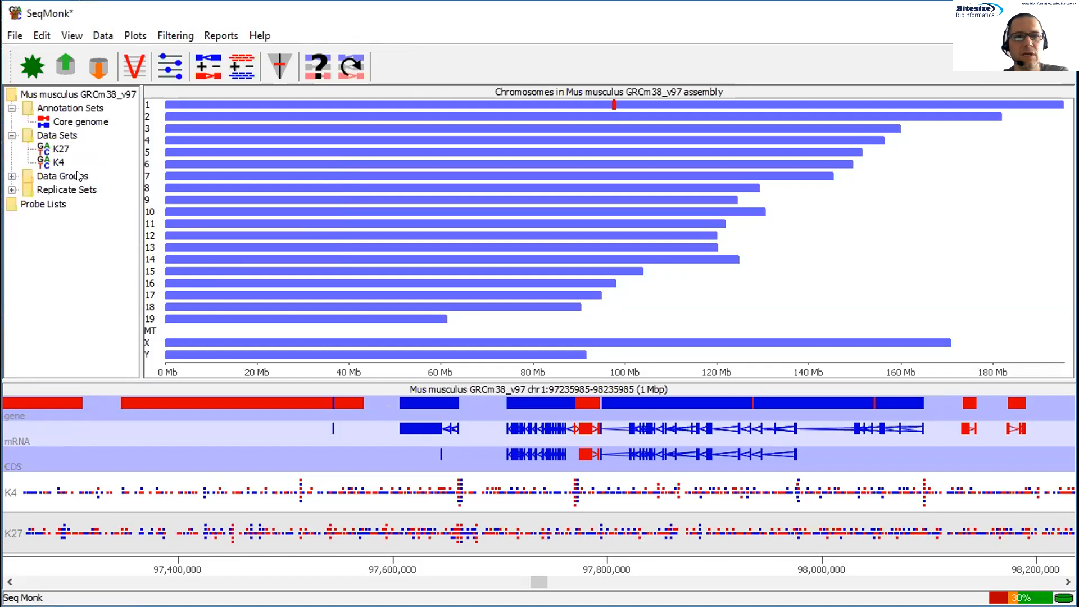
# - Examine the K4 data set's properties, including source file, import options, read counts and average read length
pyautogui.doubleClick(56, 163)
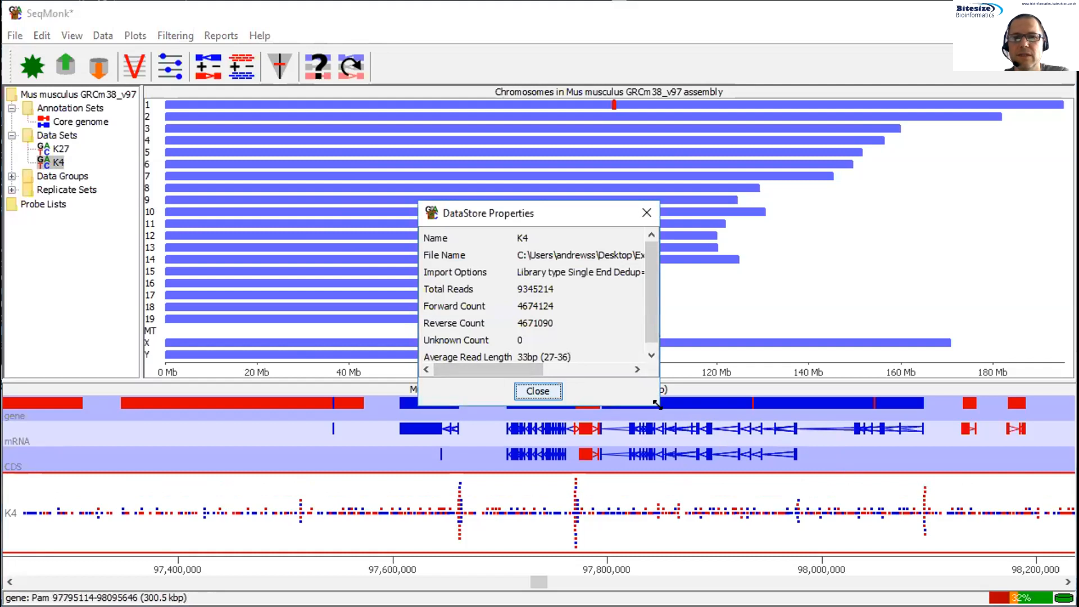
pyautogui.moveTo(657, 403); pyautogui.dragTo(916, 494)
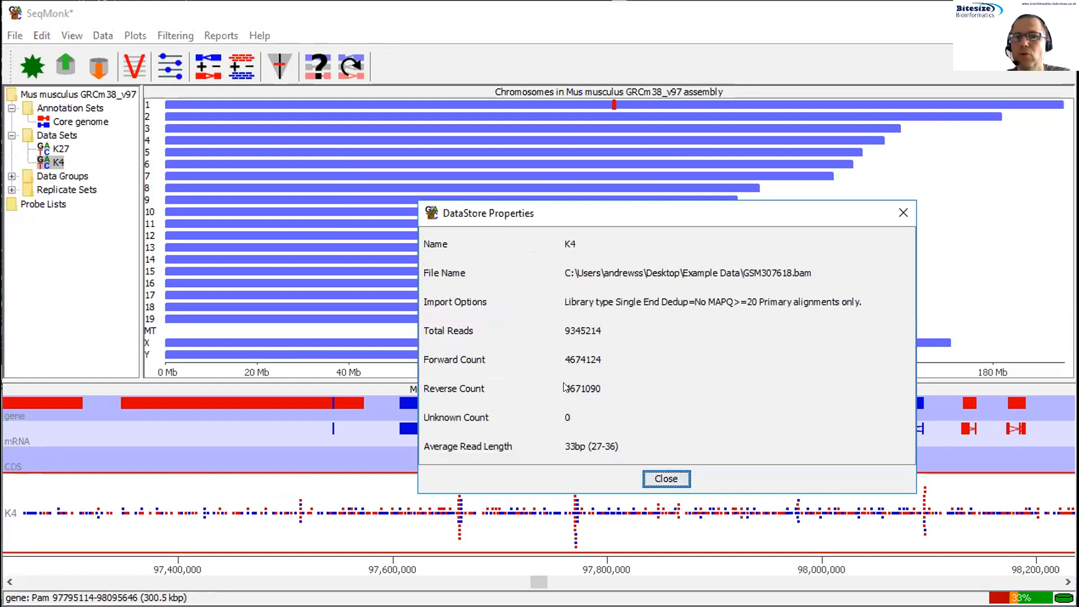
pyautogui.click(669, 480)
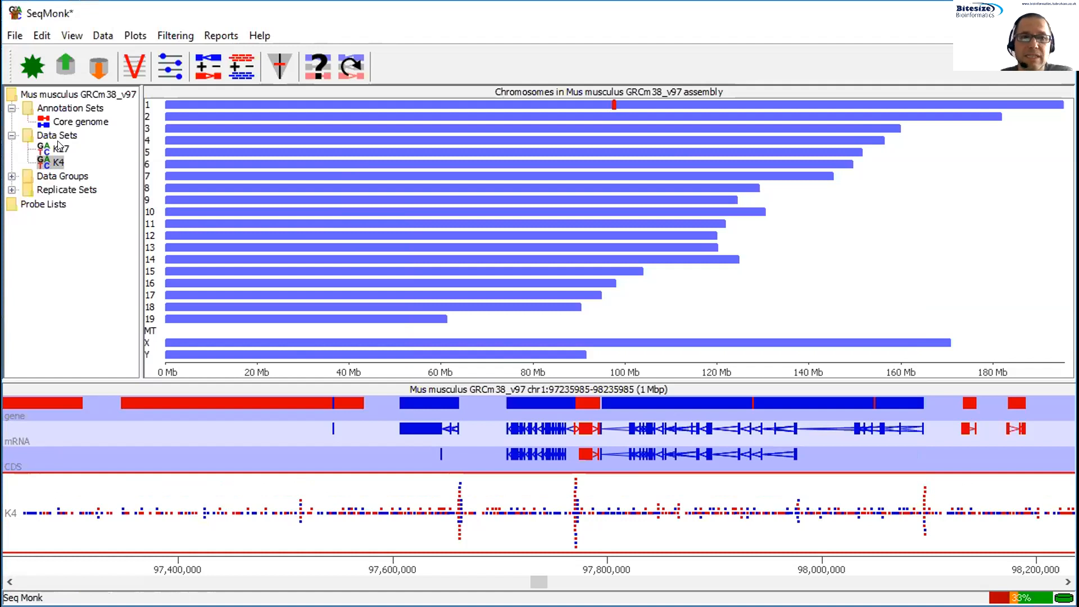
pyautogui.moveTo(58, 146); pyautogui.dragTo(34, 176)
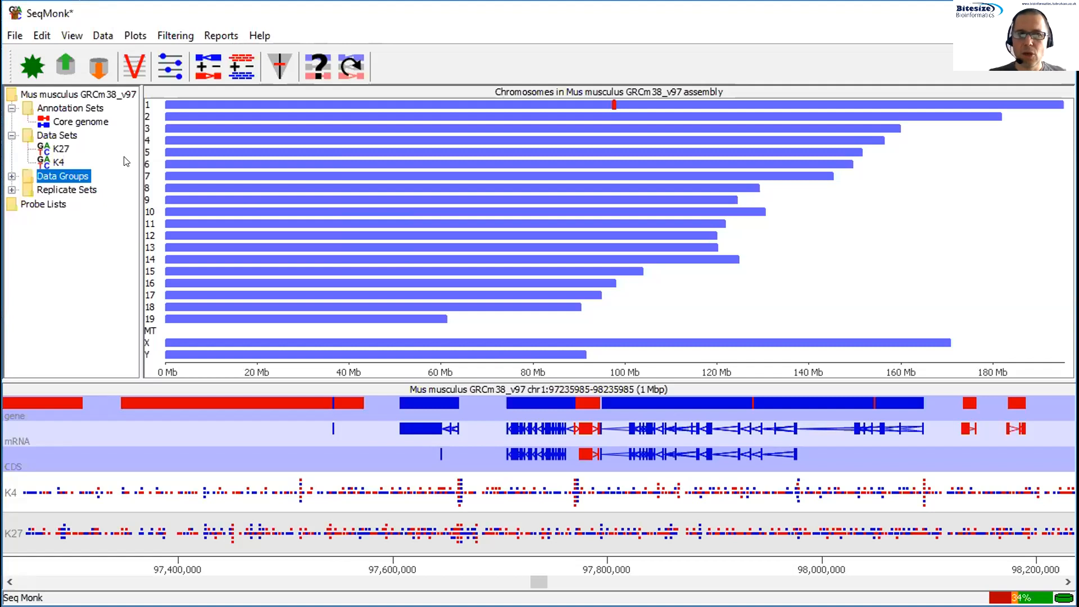
pyautogui.click(82, 186)
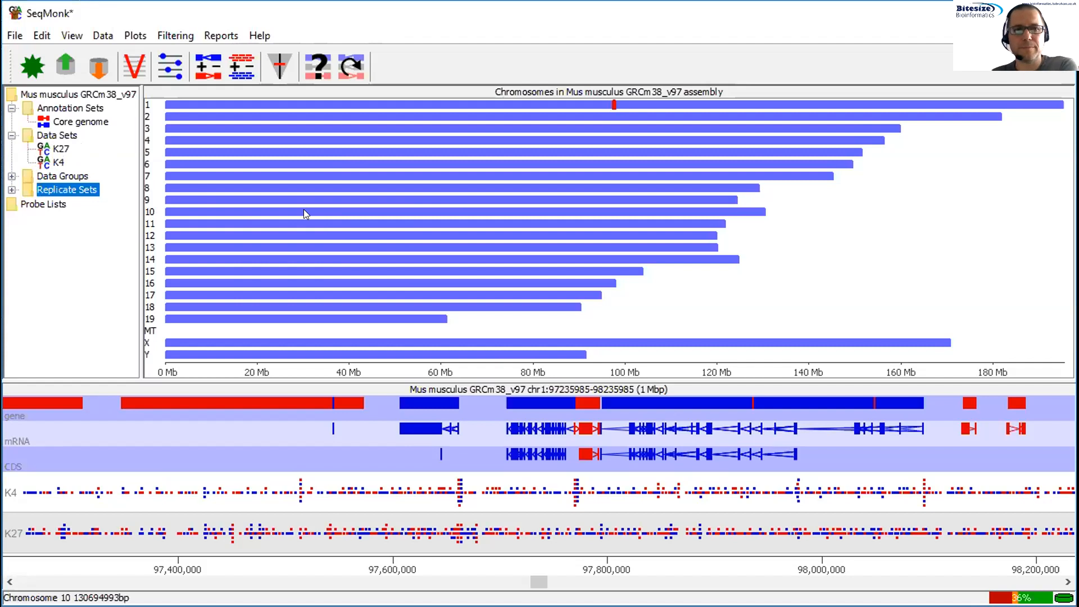
pyautogui.keyDown('ctrl'); pyautogui.click(49, 204); pyautogui.keyUp('ctrl')
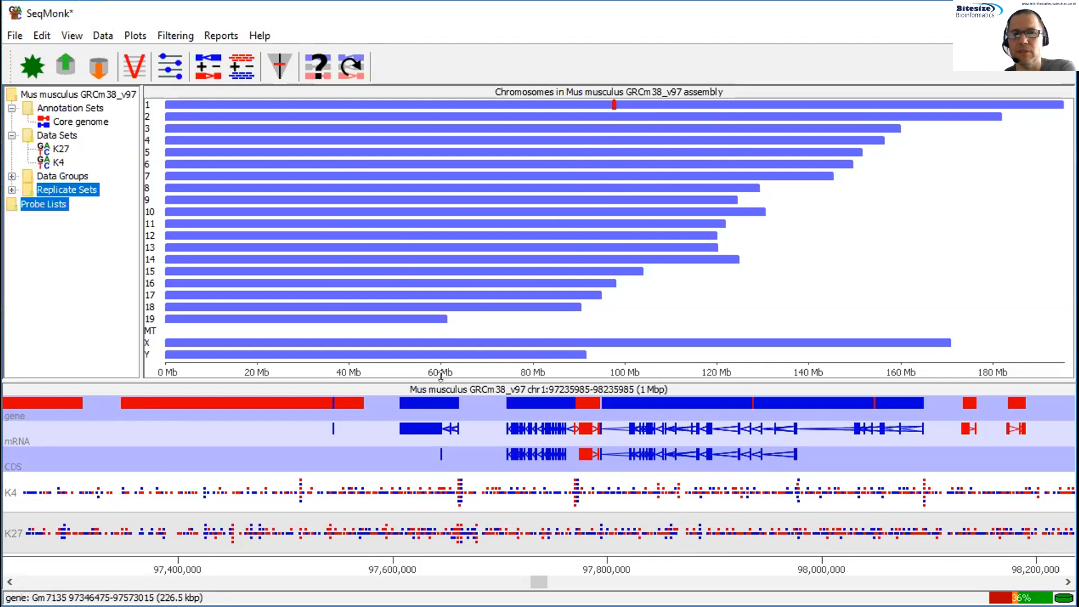
# - Enlarge the chromosome view and examine the annotation details of the Ppip5k2 gene and the Ppip5k2-201 CDS feature
pyautogui.moveTo(457, 377); pyautogui.dragTo(497, 225)
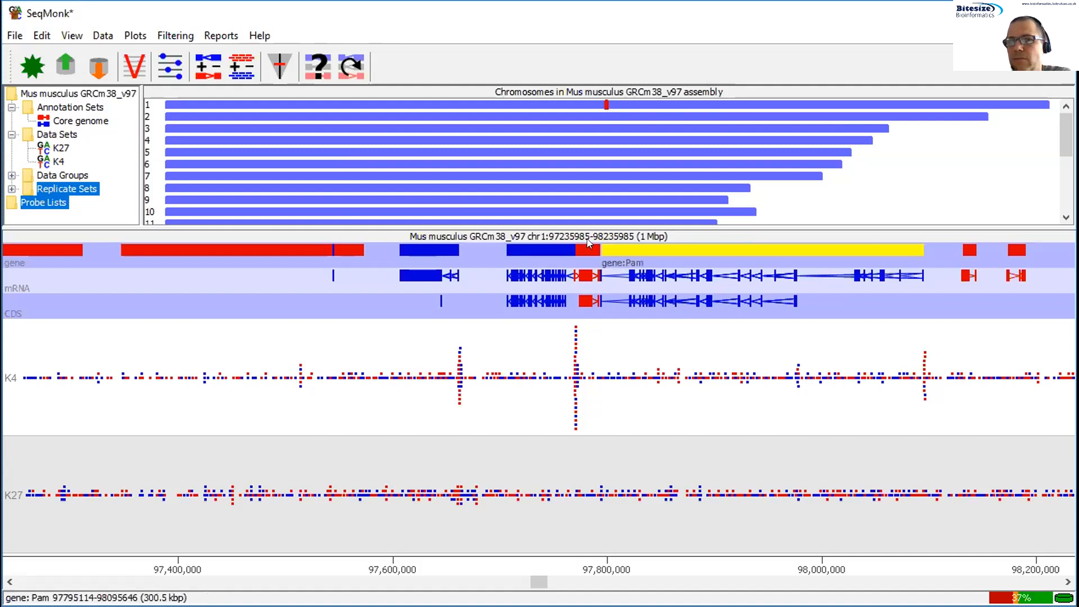
pyautogui.doubleClick(558, 250)
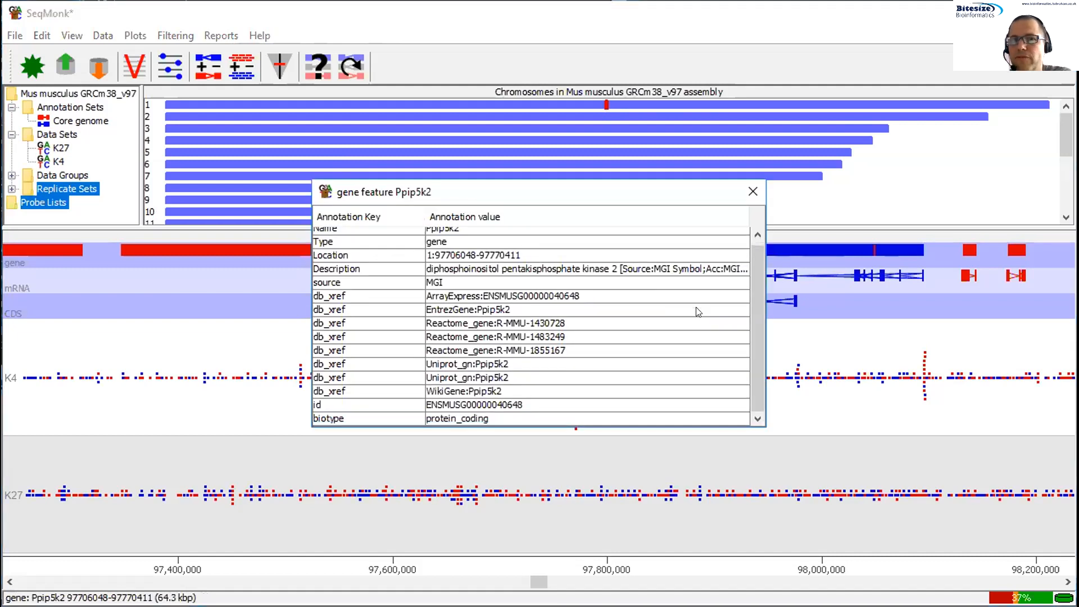
pyautogui.click(752, 188)
pyautogui.doubleClick(552, 298)
pyautogui.scroll(-2, 611, 293)
pyautogui.scroll(2, 611, 293)
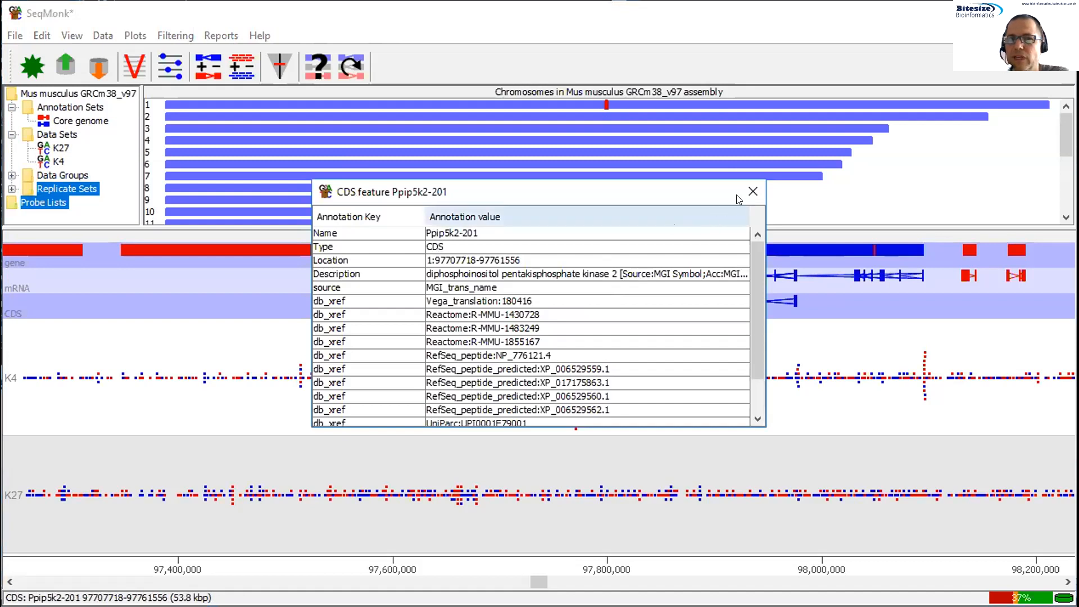
pyautogui.click(752, 194)
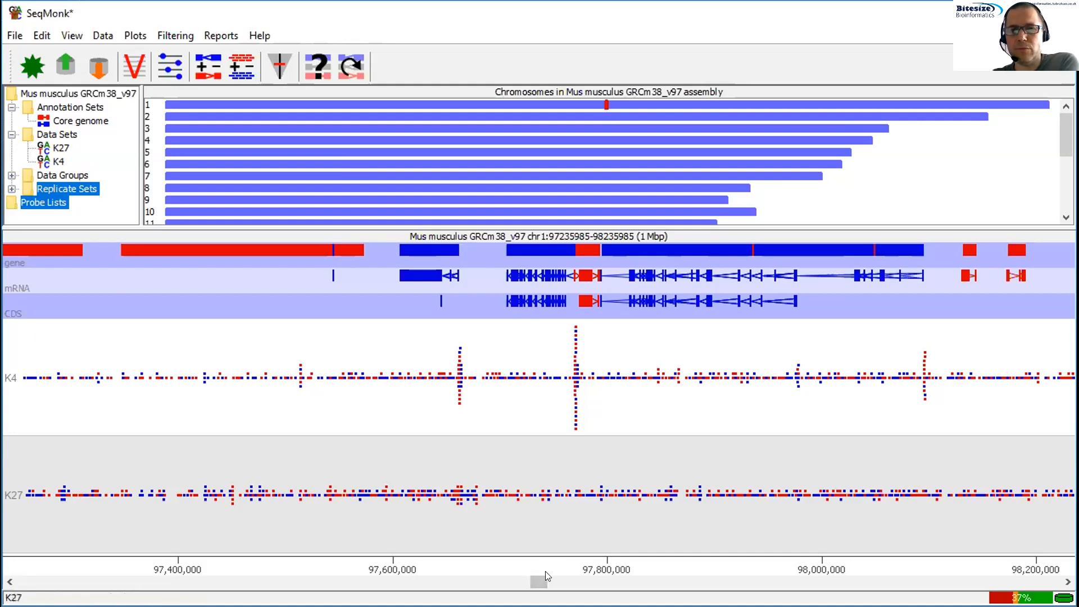
# - Browse back and forth along chromosome 1 around 97 to 98 Mb to examine the K4 and K27 reads
pyautogui.moveTo(536, 575)
pyautogui.mouseDown()
pyautogui.moveTo(551, 575)
pyautogui.moveTo(535, 582)
pyautogui.mouseUp()
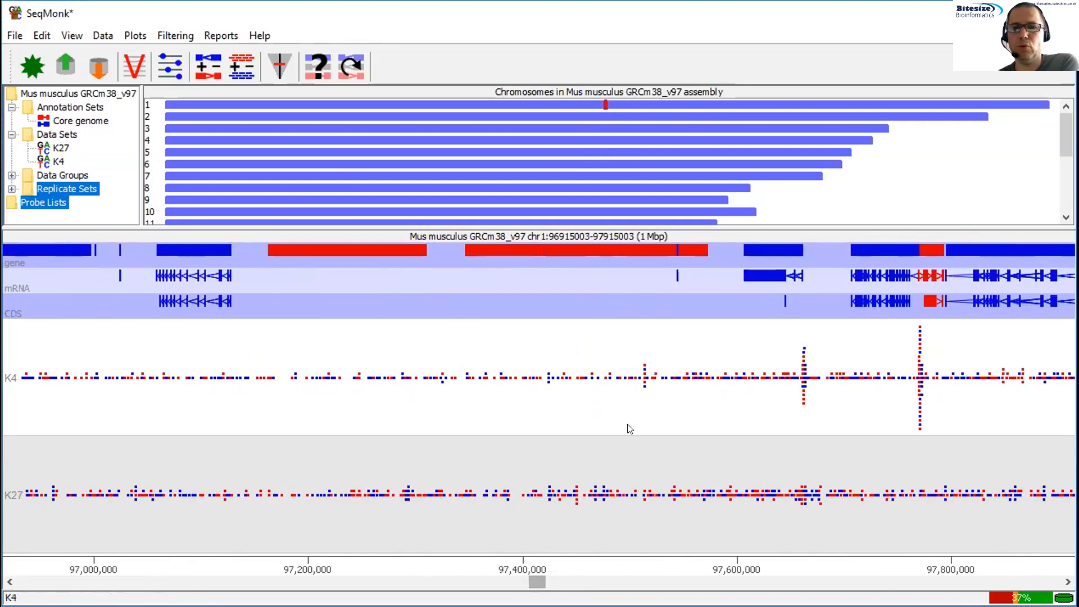
pyautogui.scroll(-19, 587, 400)
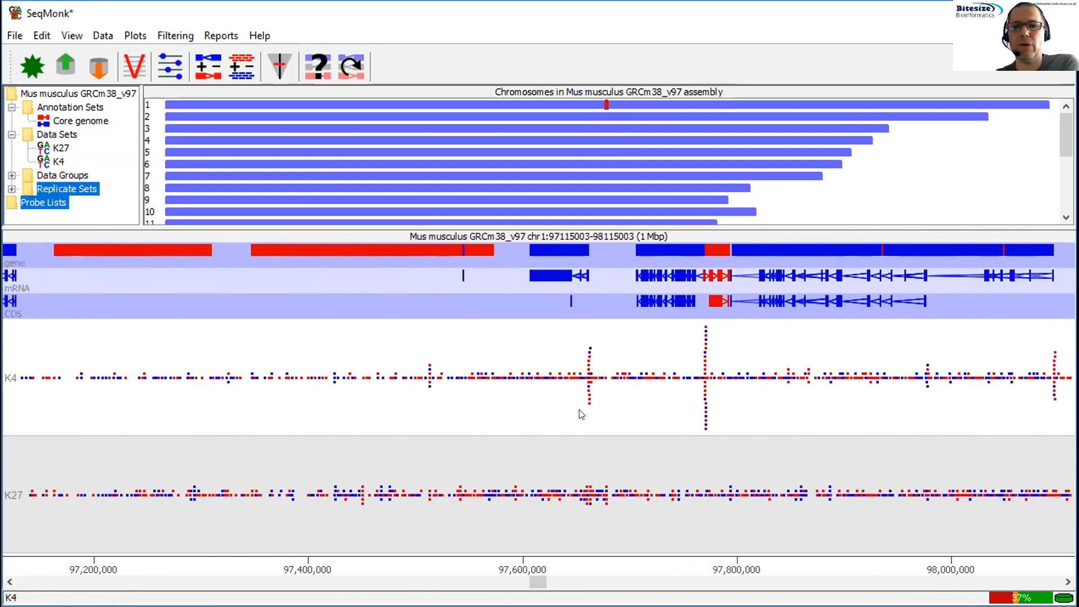
pyautogui.scroll(11, 582, 419)
pyautogui.scroll(-11, 581, 428)
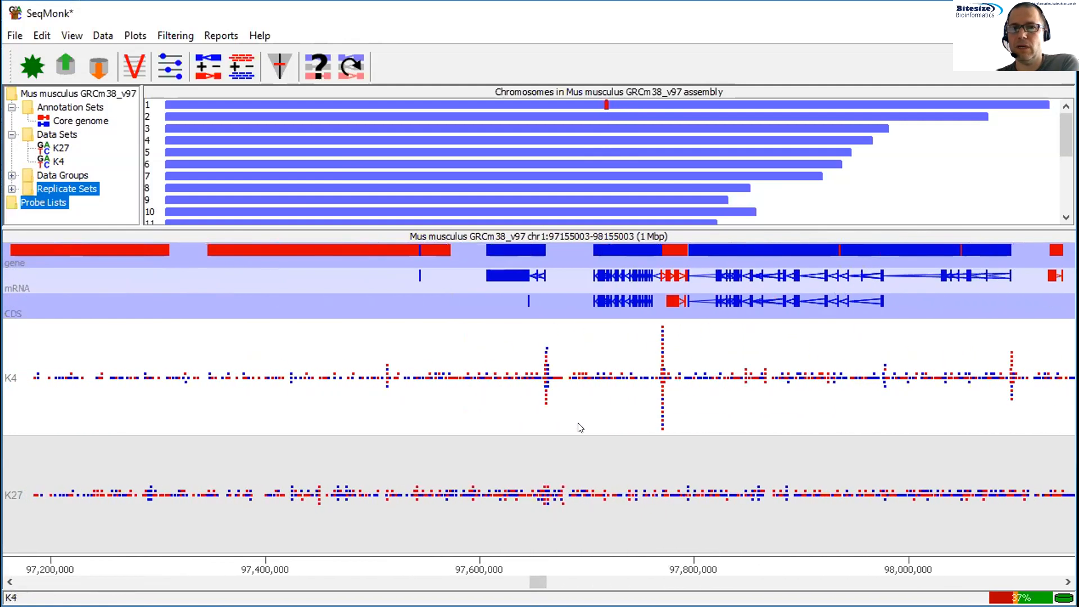
pyautogui.scroll(-11, 581, 428)
pyautogui.scroll(13, 579, 431)
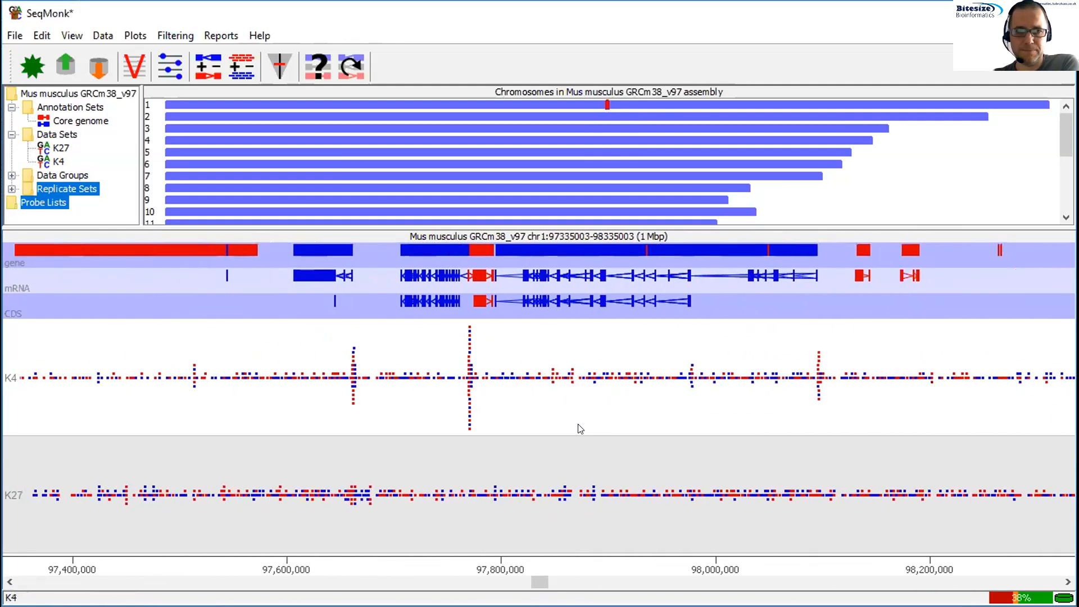
pyautogui.scroll(1, 578, 436)
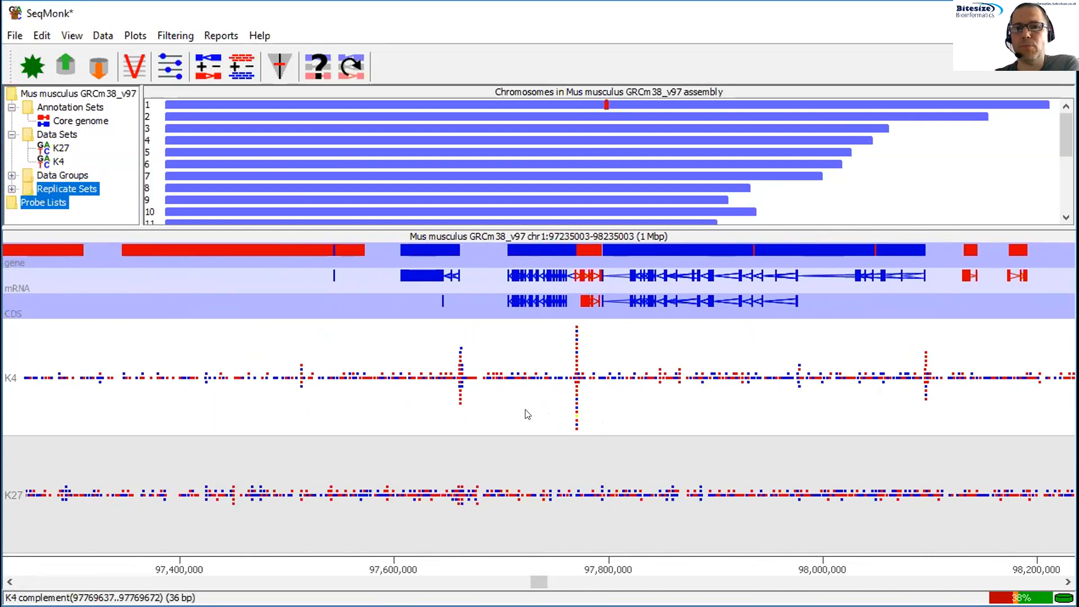
# - Zoom in on the K4 peak near 97.77 Mb of chromosome 1 to examine individual reads, and zoom back out to the whole chromosome
pyautogui.moveTo(530, 416); pyautogui.dragTo(645, 439)
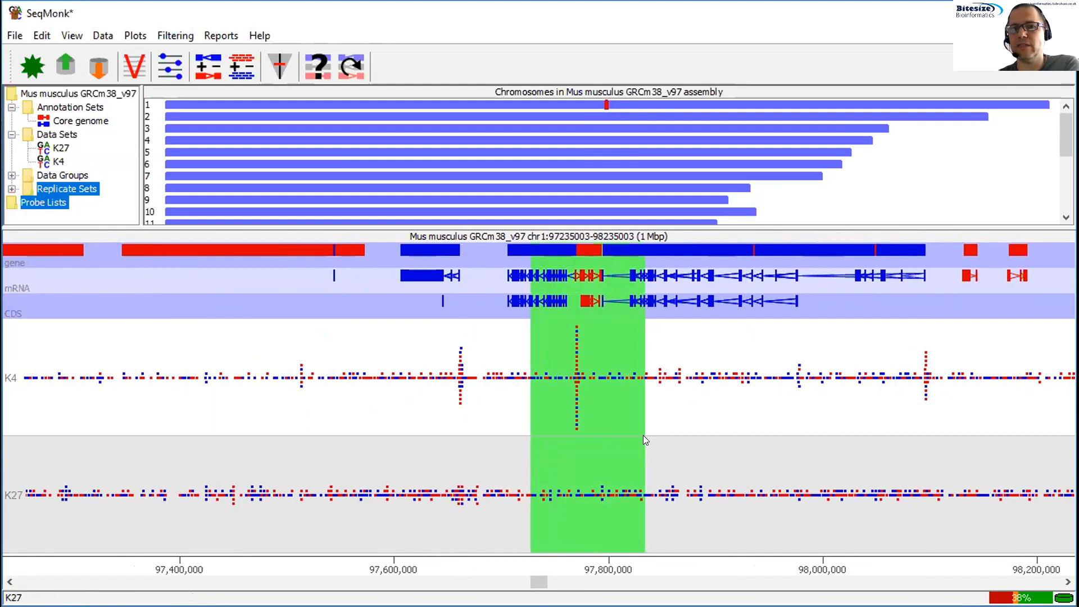
pyautogui.moveTo(366, 444); pyautogui.dragTo(509, 443)
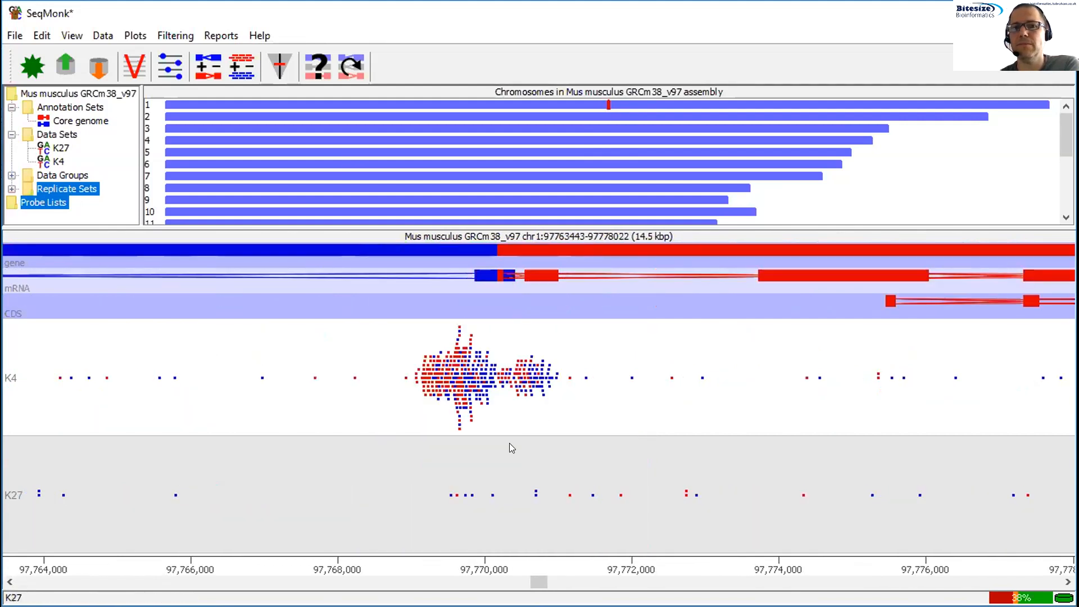
pyautogui.moveTo(382, 408); pyautogui.dragTo(585, 415)
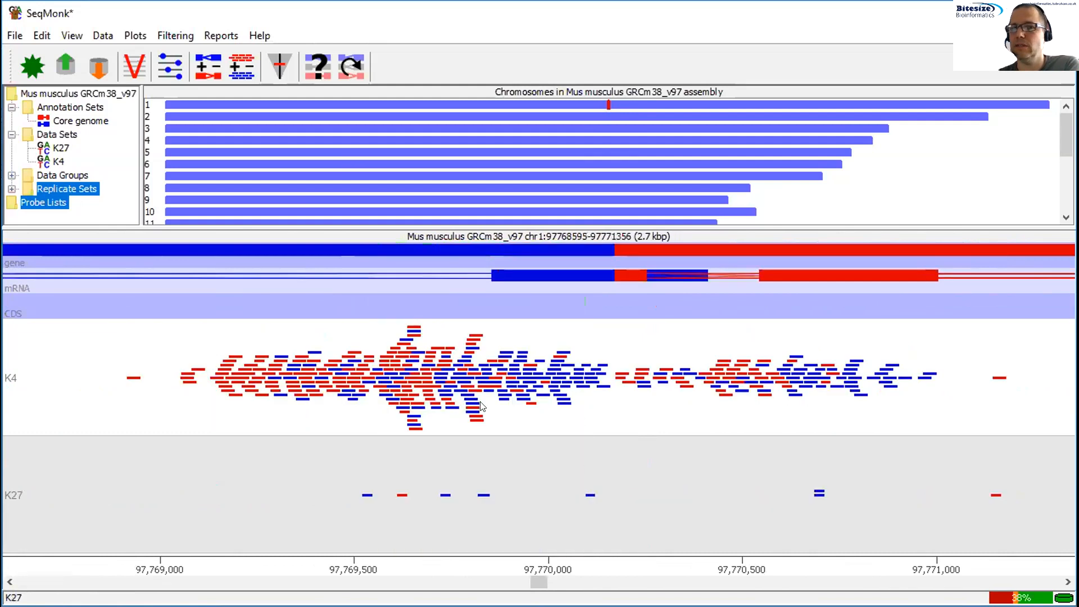
pyautogui.scroll(-3, 646, 410)
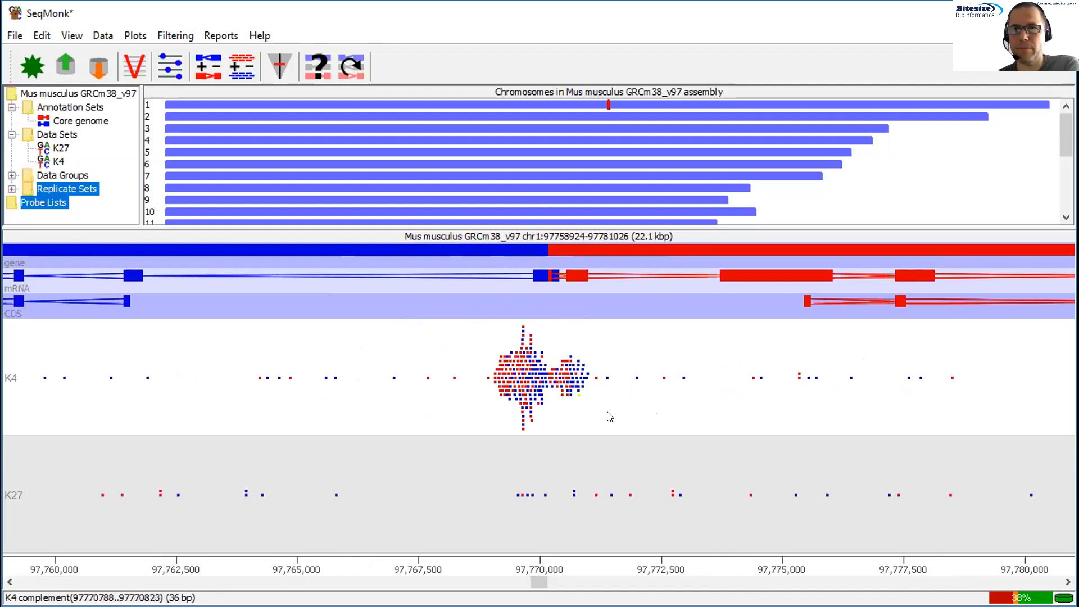
pyautogui.scroll(-9, 609, 416)
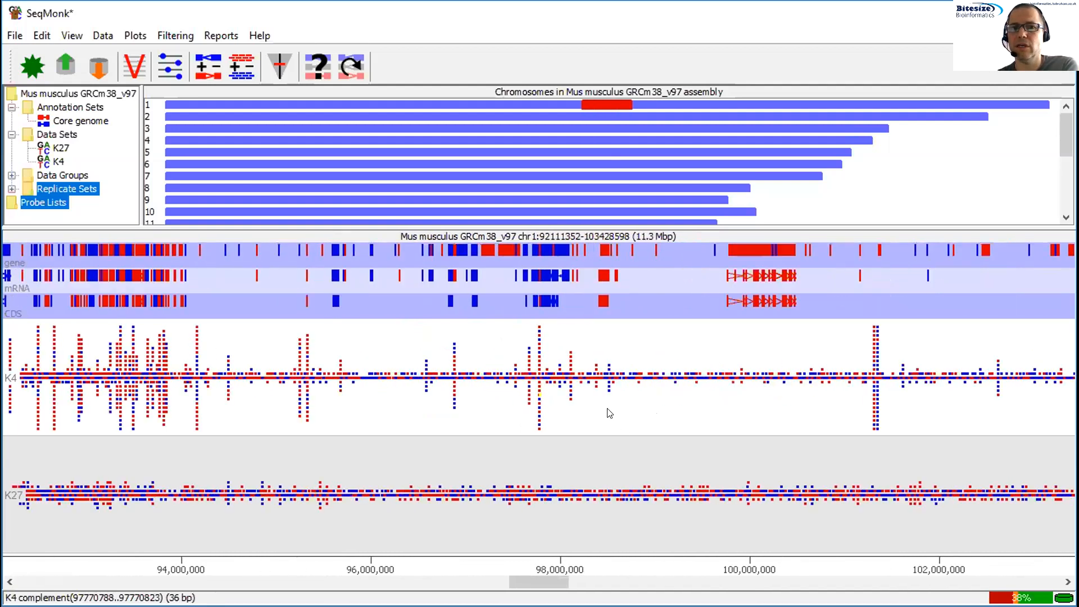
pyautogui.scroll(-4, 610, 414)
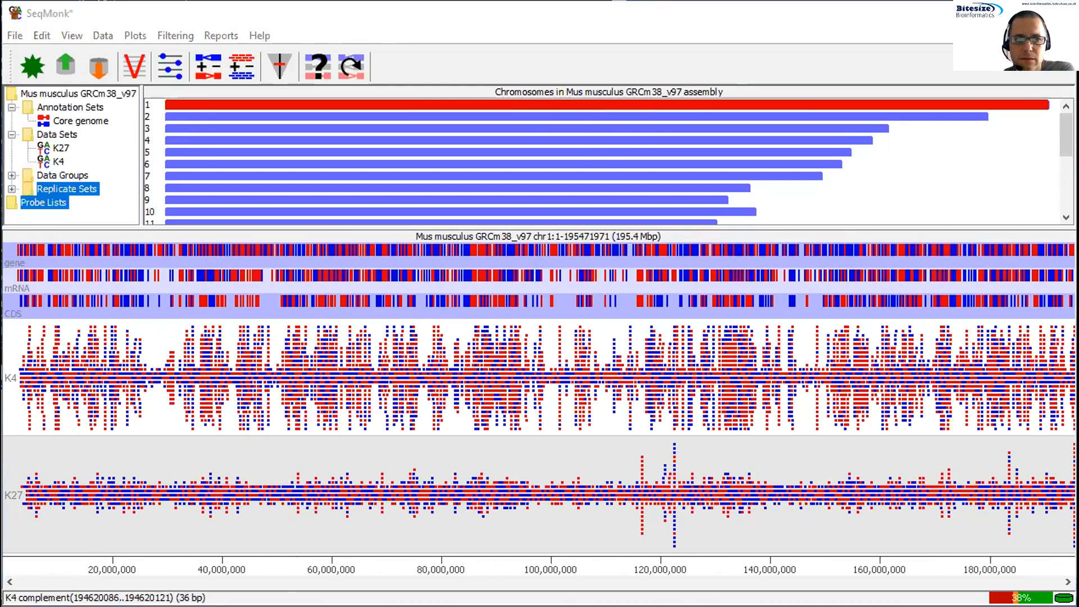
# - Examine the paired K4 peaks near 101.3 Mb of chromosome 1 and the reads around 63 Mb of chromosome 2
pyautogui.moveTo(493, 388); pyautogui.dragTo(595, 388)
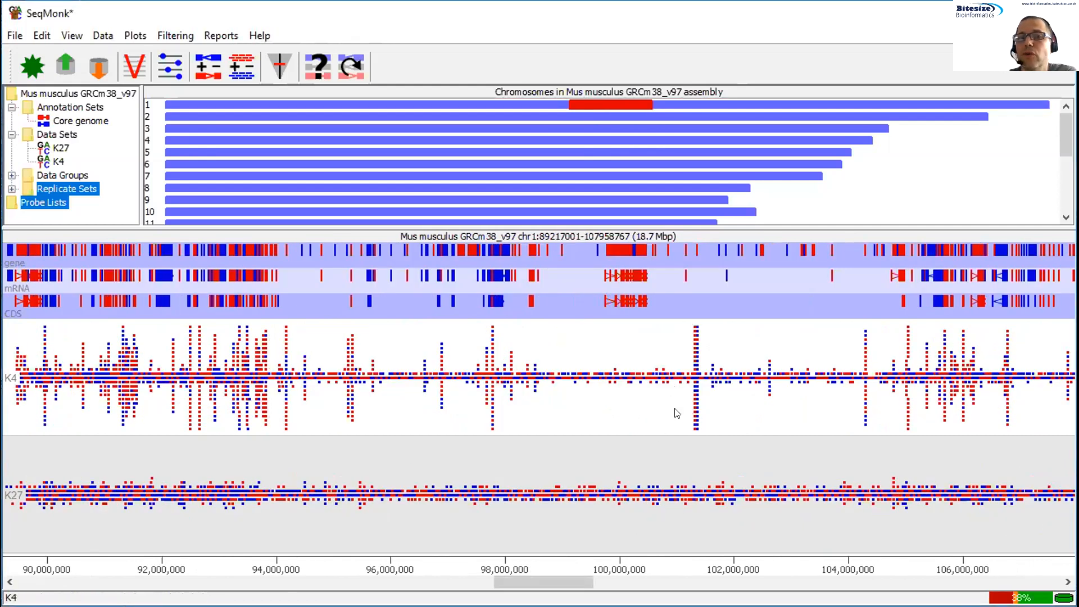
pyautogui.moveTo(666, 415); pyautogui.dragTo(741, 427)
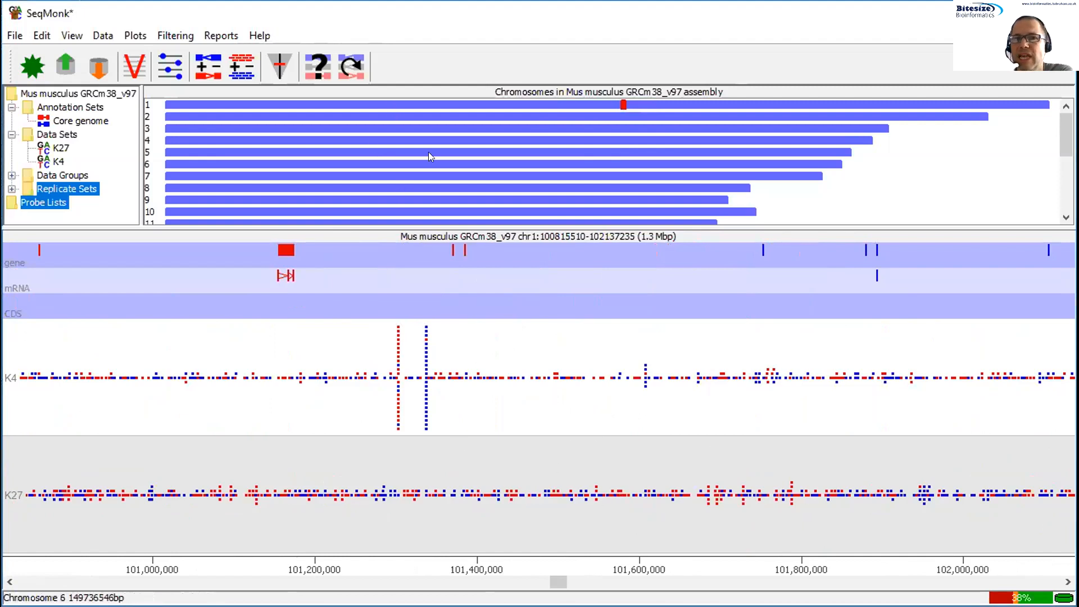
pyautogui.click(453, 116)
pyautogui.scroll(3, 702, 426)
pyautogui.scroll(-5, 700, 429)
pyautogui.scroll(-1, 700, 431)
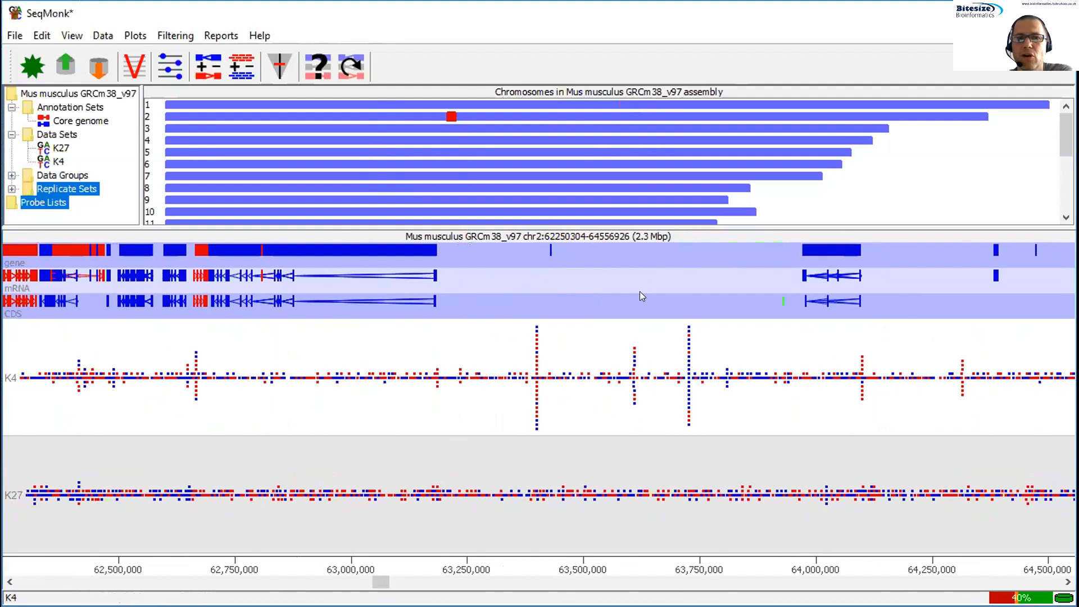
# - Examine the K4 and K27 reads around 49 Mb of chromosome 7, browsing to the neighbouring regions on both sides
pyautogui.click(386, 177)
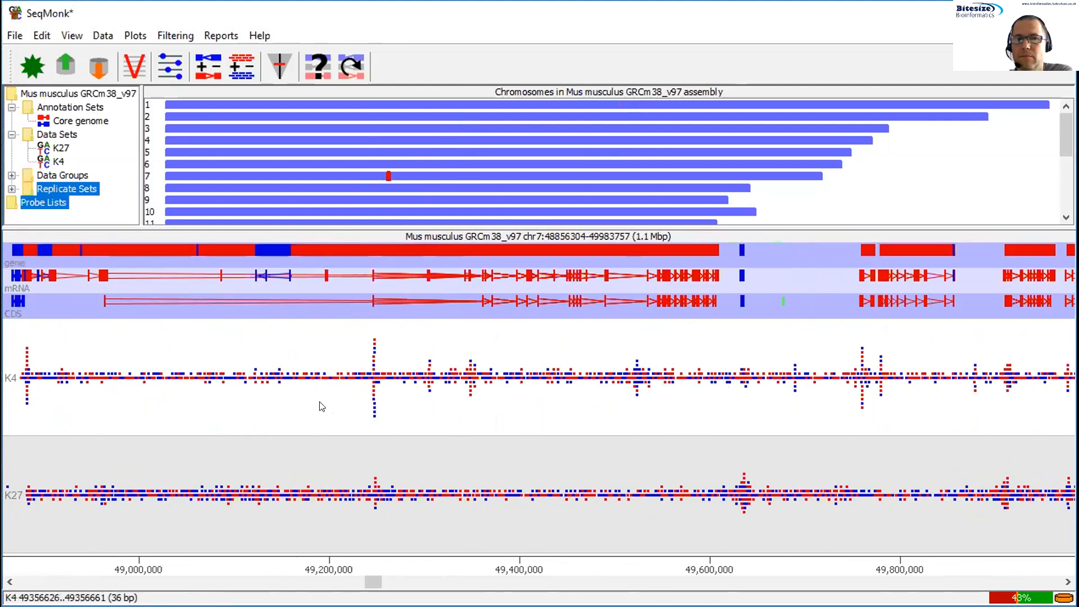
pyautogui.scroll(2, 575, 426)
pyautogui.scroll(-2, 575, 429)
pyautogui.scroll(-1, 574, 432)
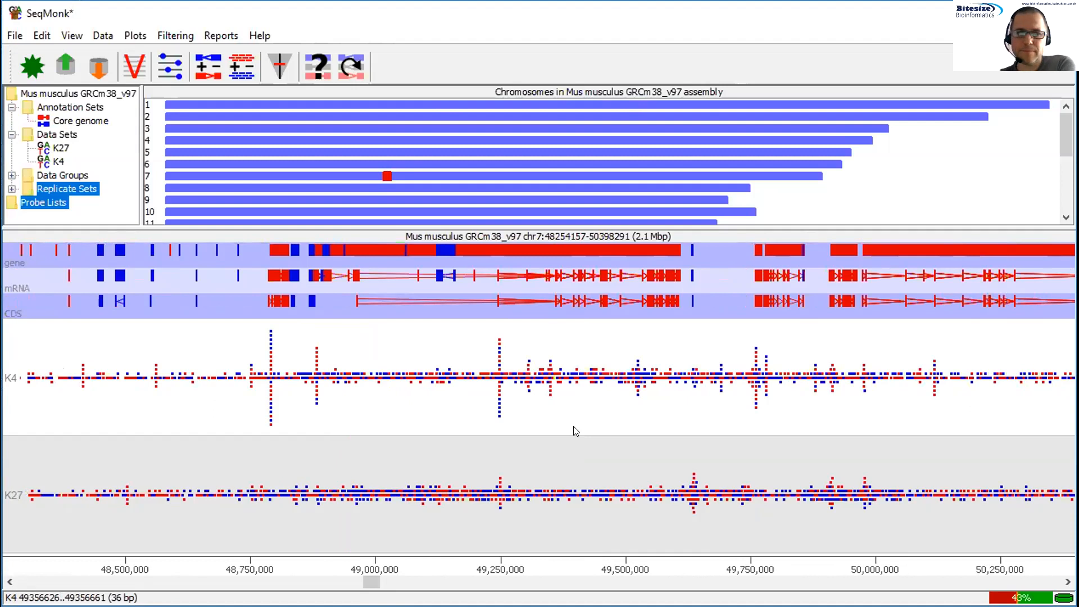
pyautogui.press('Left')
pyautogui.press('Left')
pyautogui.press('Right')
pyautogui.press('Right')
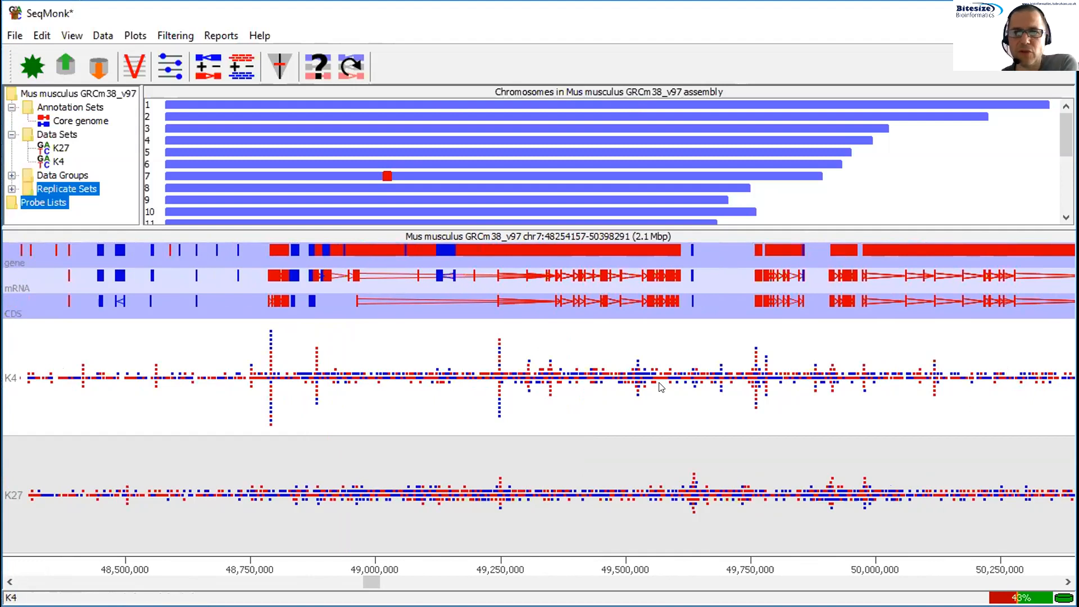
# - Widen the chromosome 7 view to about 17 Mbp and zoom in on the K4 peaks at about 44.79 to 44.92 Mb
pyautogui.press('Down')
pyautogui.press('Down')
pyautogui.press('Down')
pyautogui.press('Down')
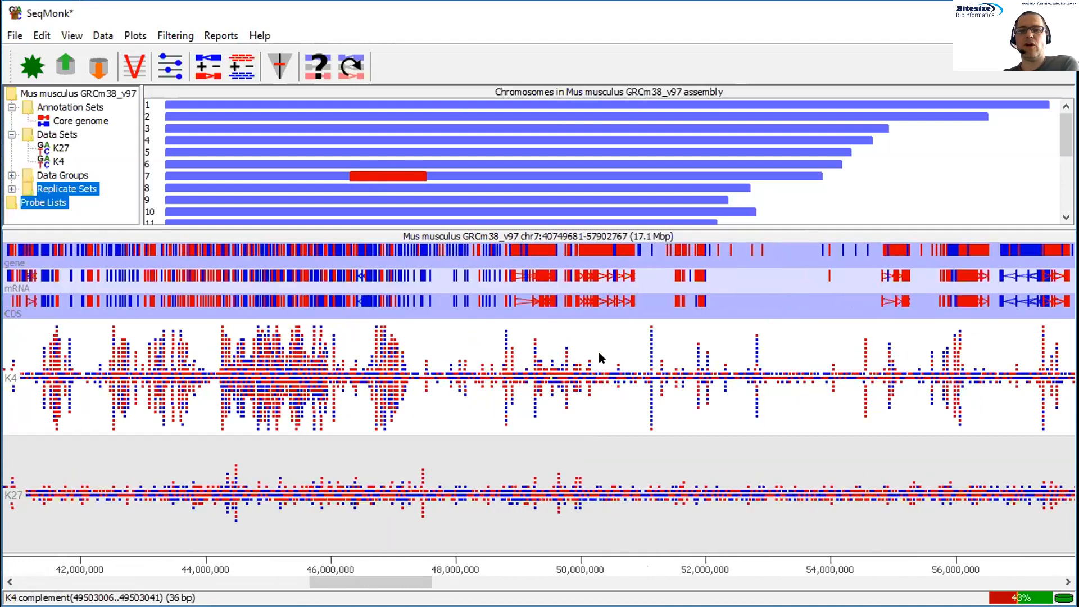
pyautogui.moveTo(276, 433); pyautogui.dragTo(586, 470)
pyautogui.moveTo(373, 426); pyautogui.dragTo(565, 439)
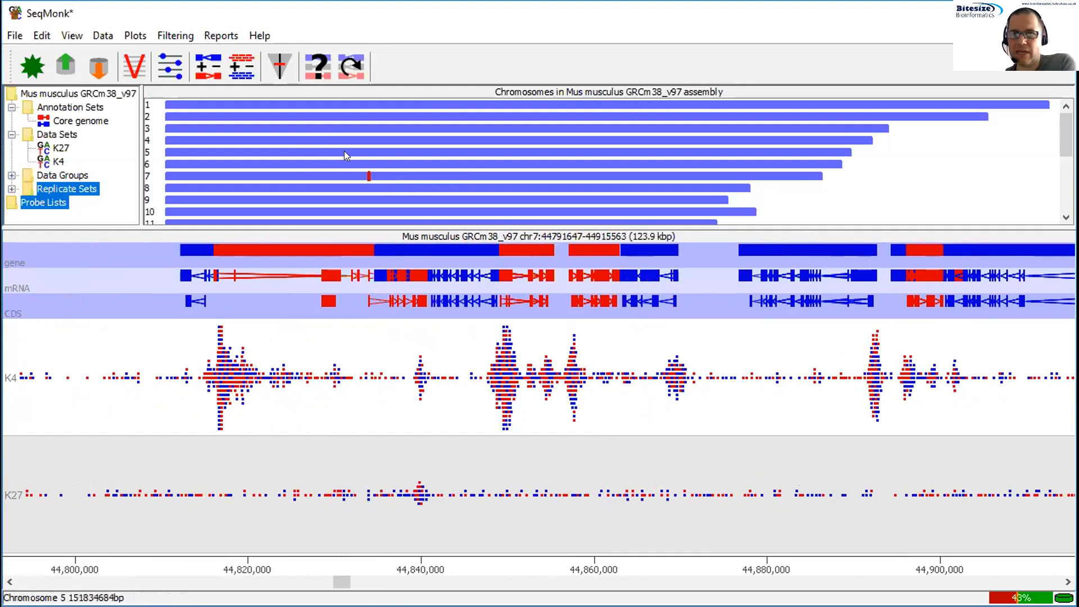
# - Examine the Goto Position options for chromosome, range, location string and recent locations, and dismiss them without jumping
pyautogui.click(355, 65)
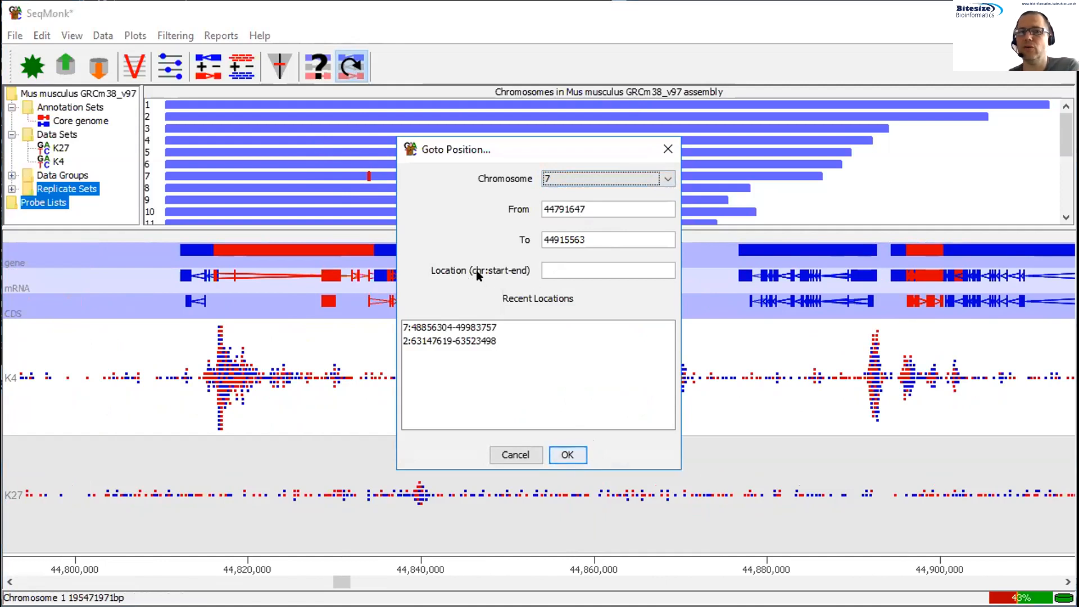
pyautogui.click(552, 268)
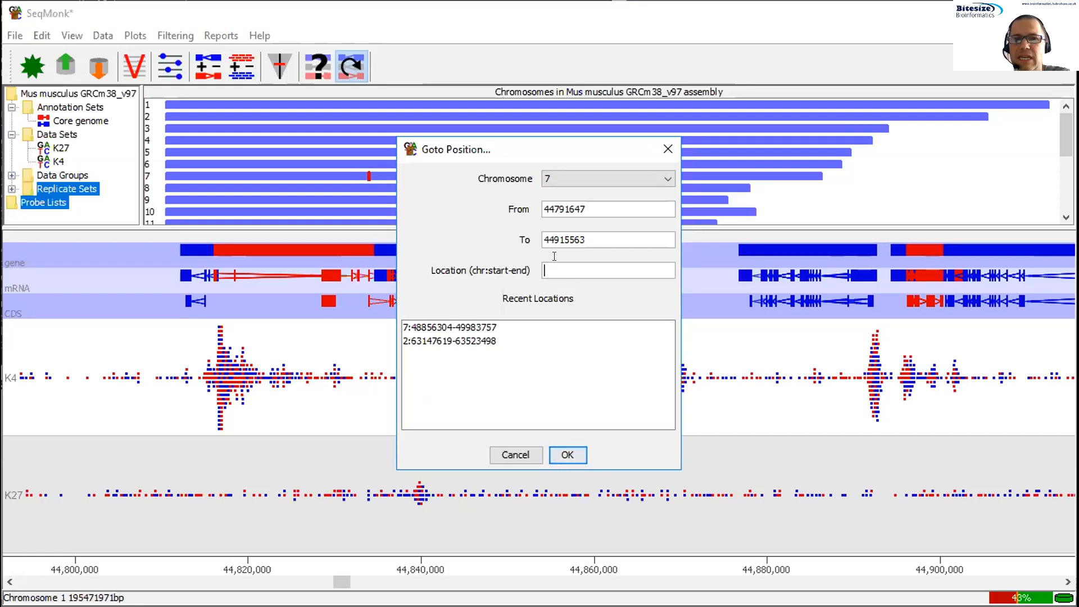
pyautogui.click(522, 457)
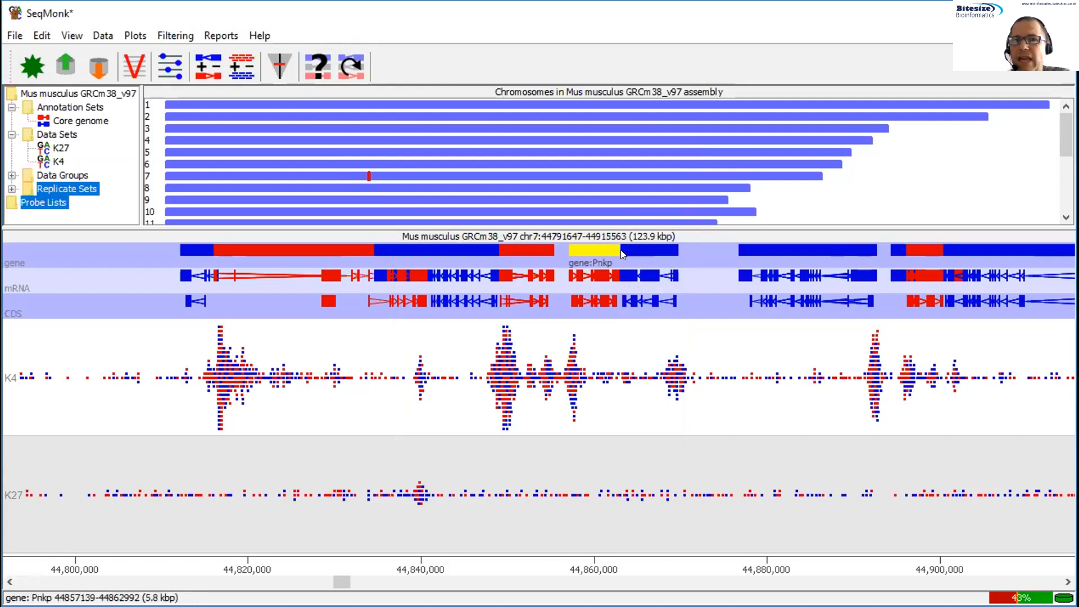
# - Search the gene feature names for nanog and go to the Nanog gene on chromosome 6
pyautogui.click(318, 75)
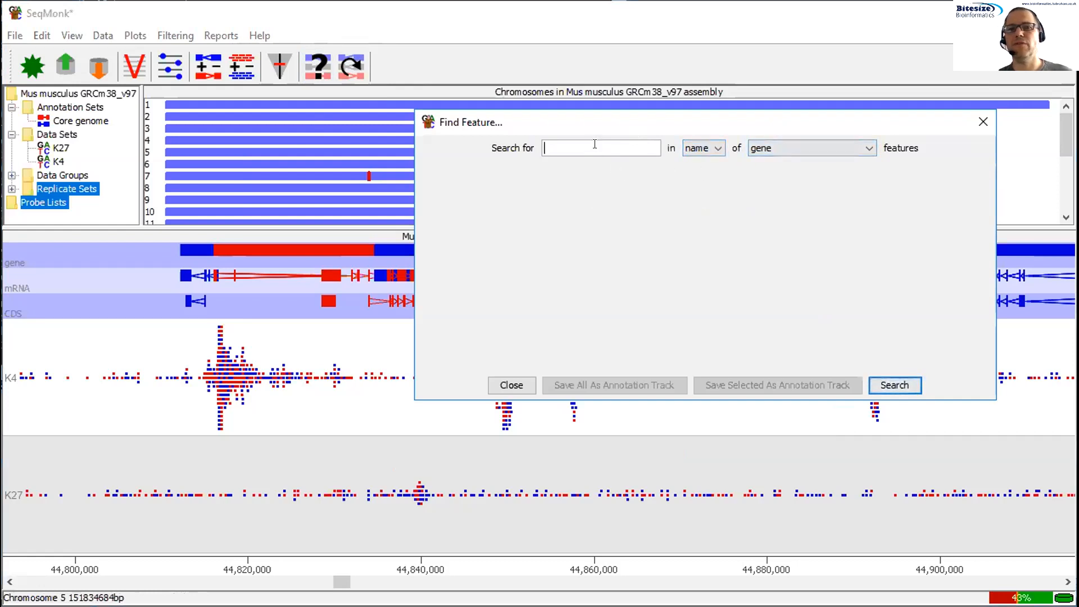
pyautogui.write('nanog')
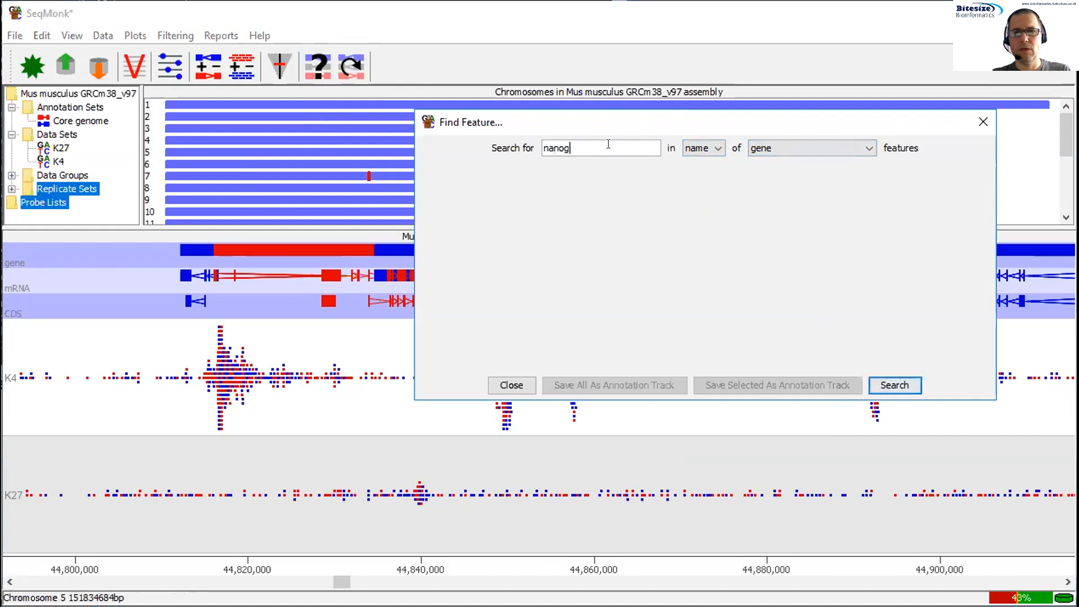
pyautogui.press('Return')
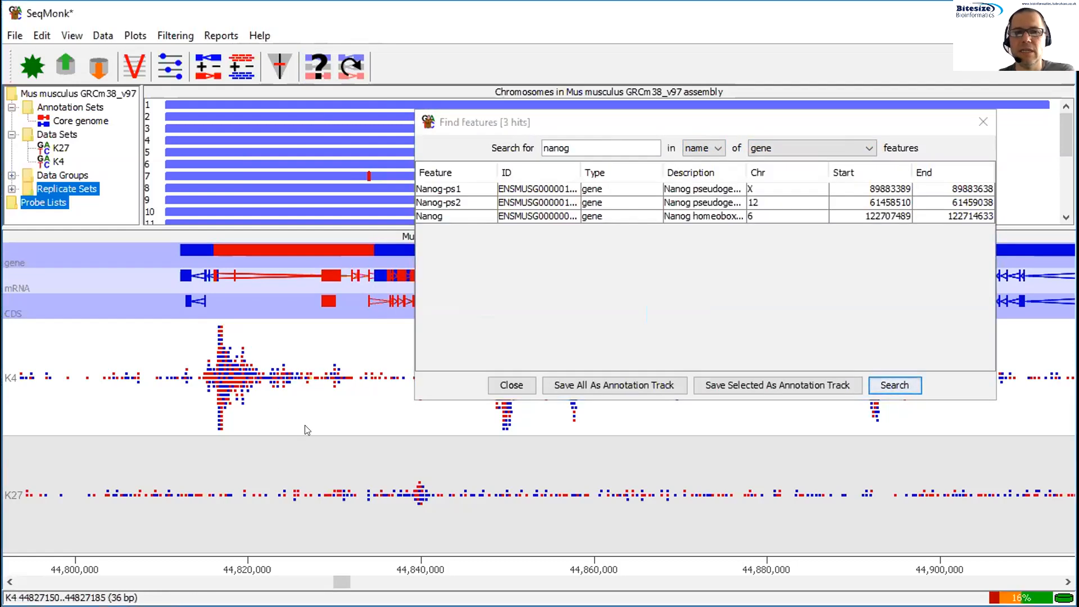
pyautogui.click(443, 217)
pyautogui.doubleClick(443, 216)
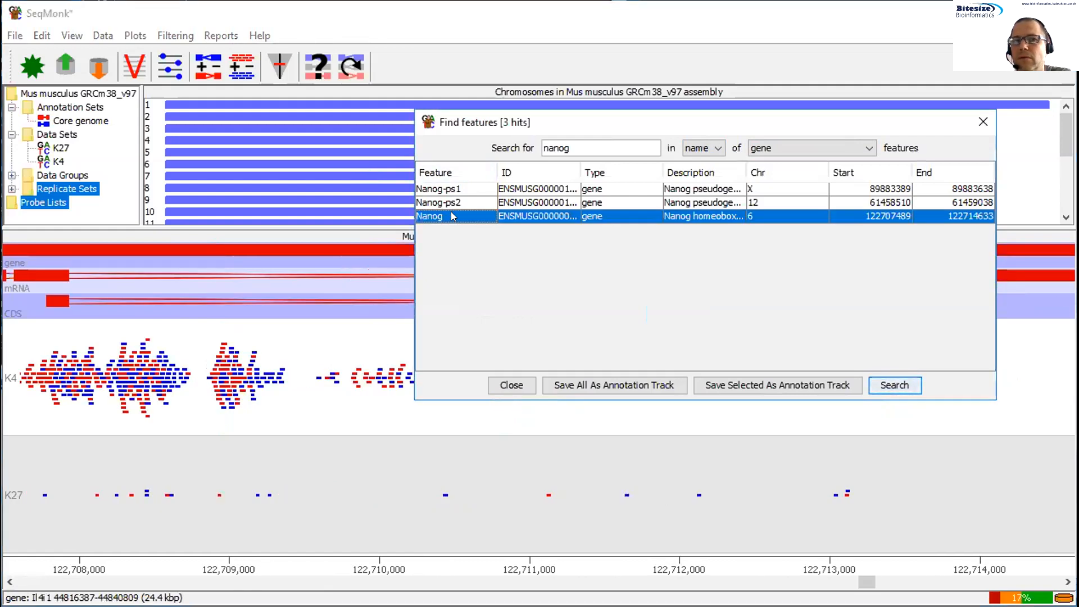
# - Move the search results away from the reads and widen the view to about 28.5 kbp around the Nanog gene
pyautogui.moveTo(505, 119); pyautogui.dragTo(471, 510)
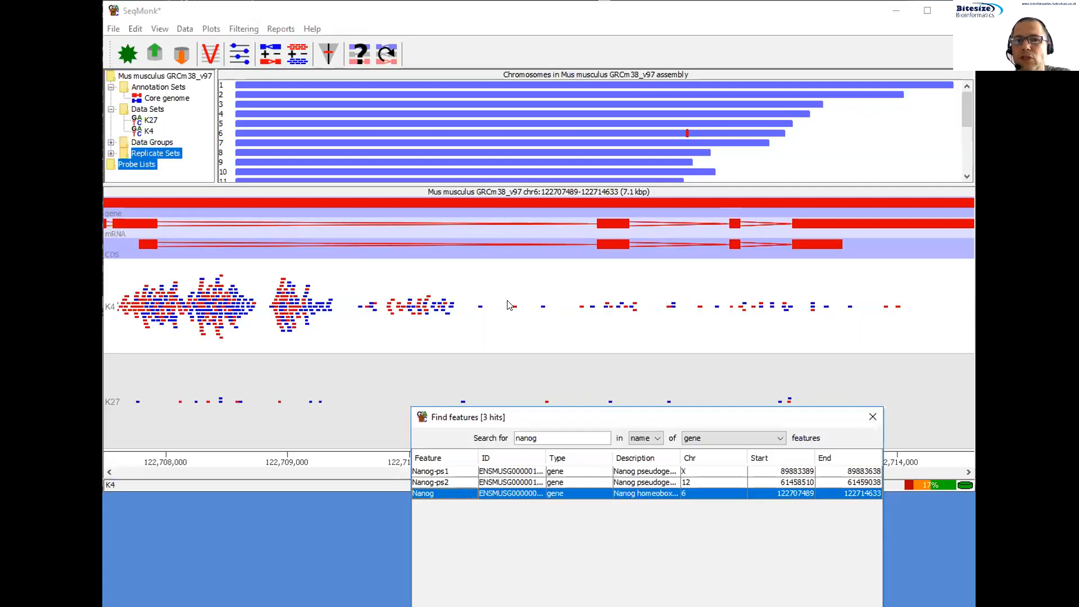
pyautogui.rightClick(501, 373)
pyautogui.rightClick(501, 373)
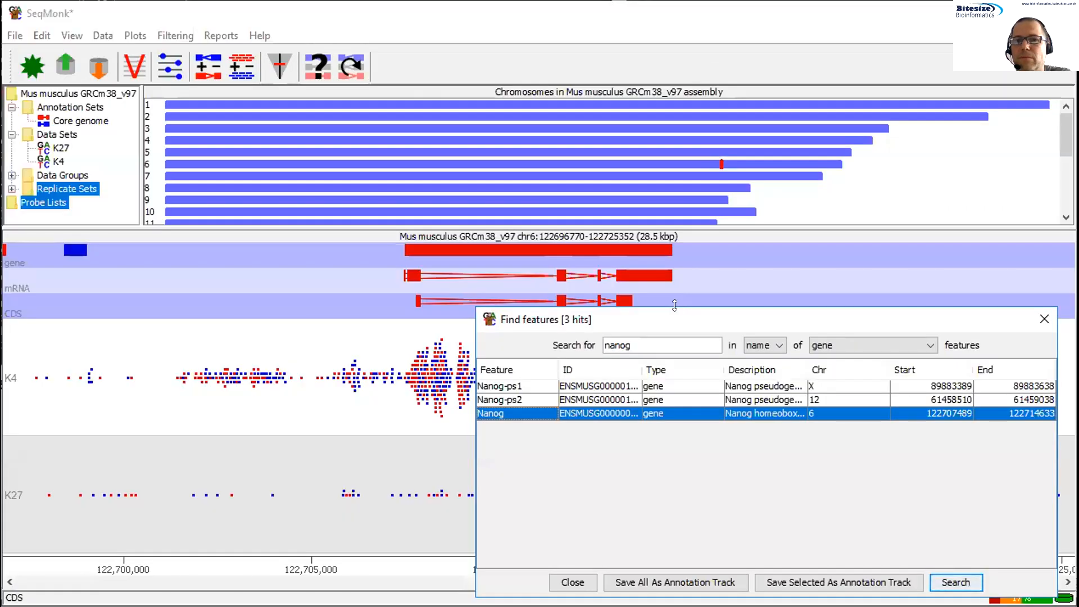
pyautogui.moveTo(650, 248); pyautogui.dragTo(651, 356)
pyautogui.moveTo(498, 458); pyautogui.dragTo(307, 457)
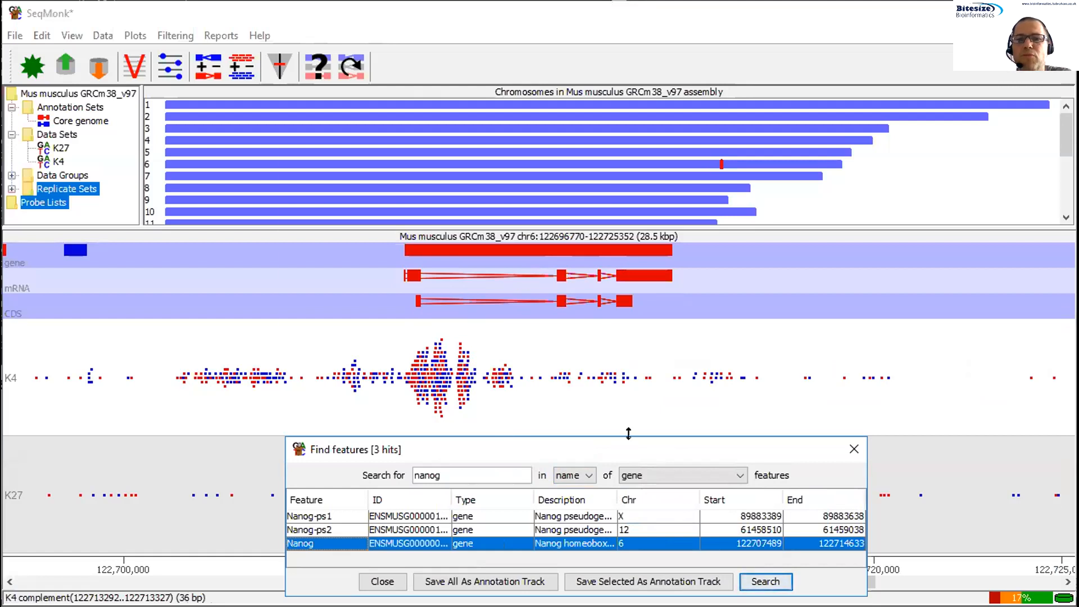
# - Enlarge the search results window, examine which annotation fields a feature search can cover, and close the results
pyautogui.moveTo(629, 432); pyautogui.dragTo(629, 140)
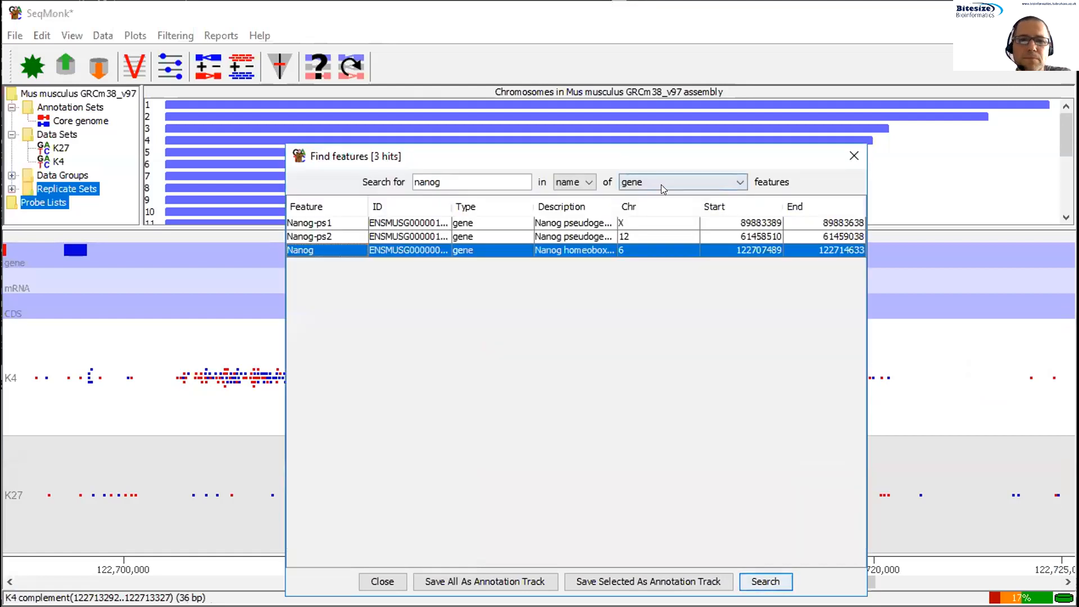
pyautogui.click(589, 184)
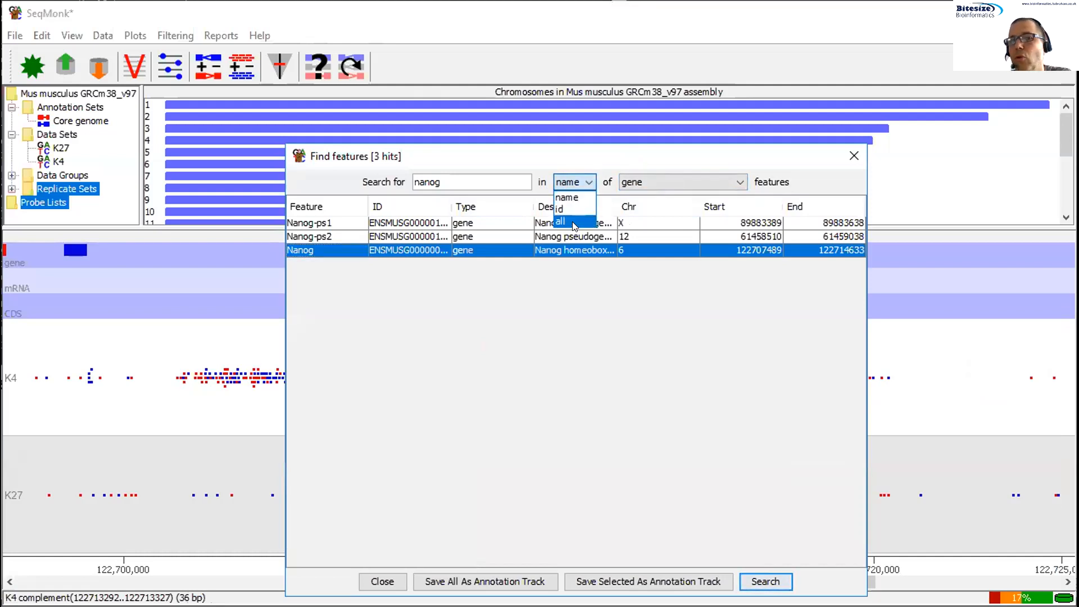
pyautogui.click(839, 157)
pyautogui.click(838, 157)
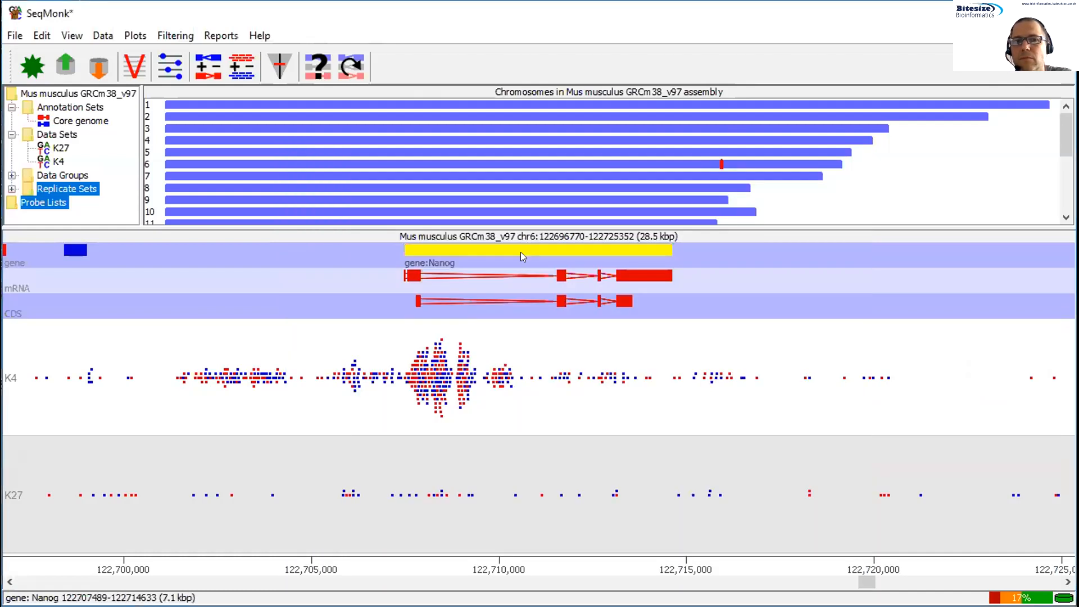
# - Examine the Nanog gene's annotation details, including its description
pyautogui.doubleClick(521, 251)
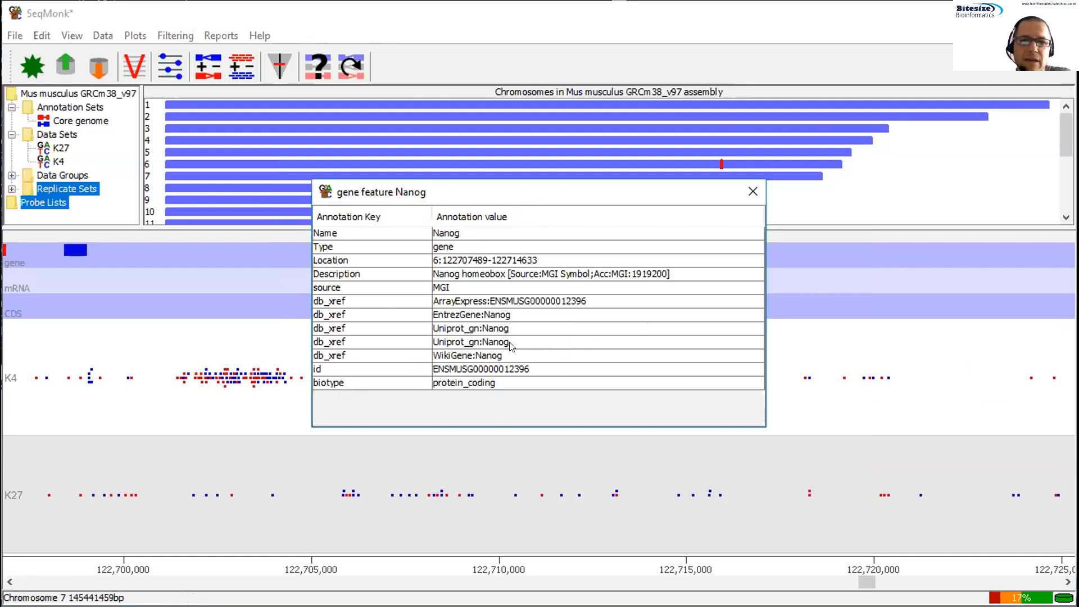
pyautogui.click(460, 276)
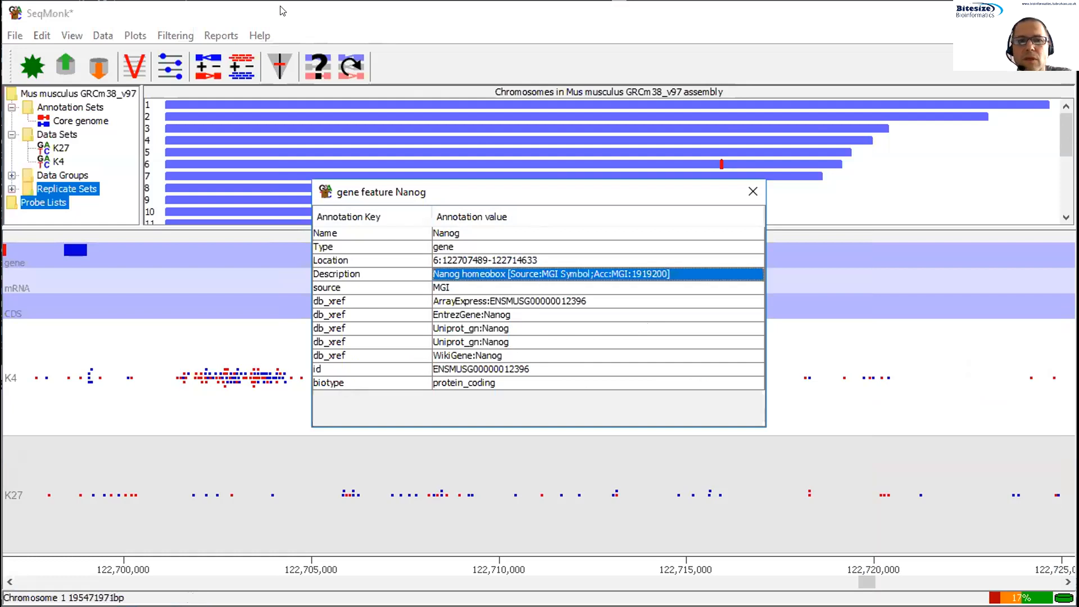
# - Search all annotation fields of gene features for homeobox and look through the matching genes
pyautogui.click(319, 66)
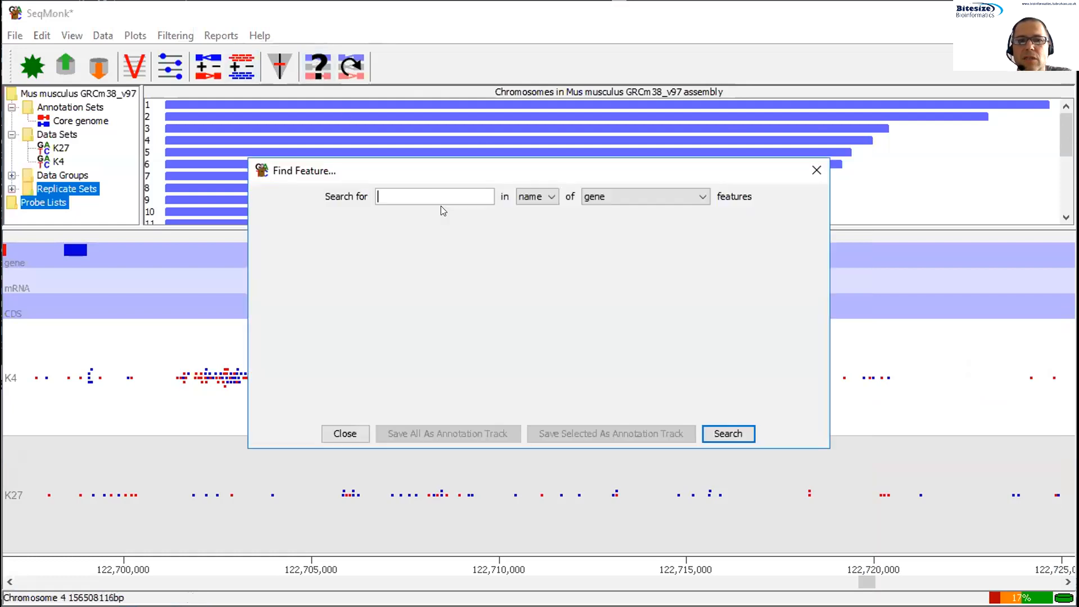
pyautogui.write('ho')
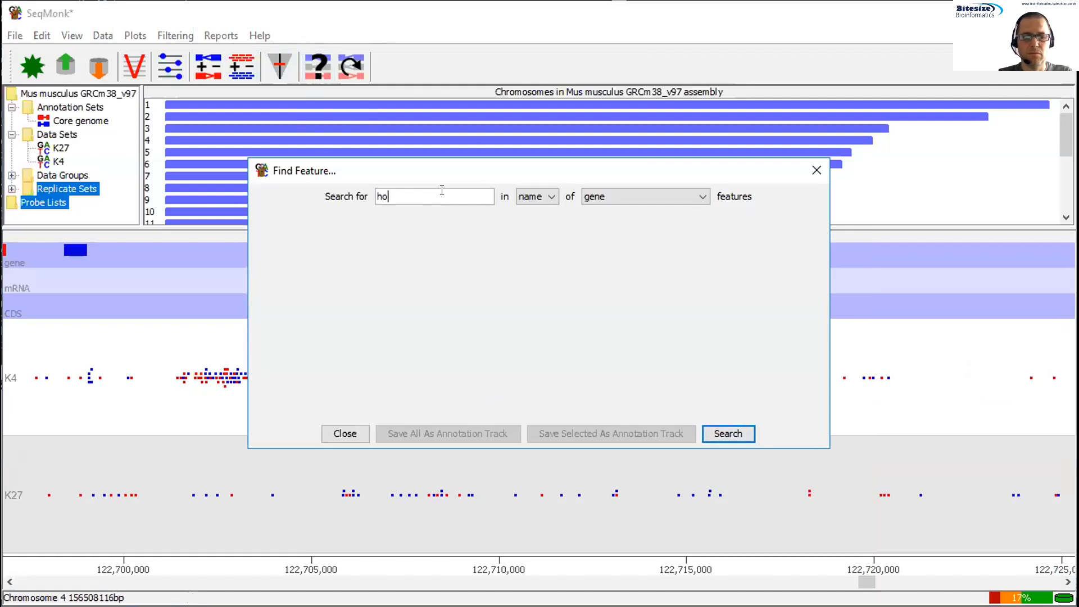
pyautogui.write('meobox')
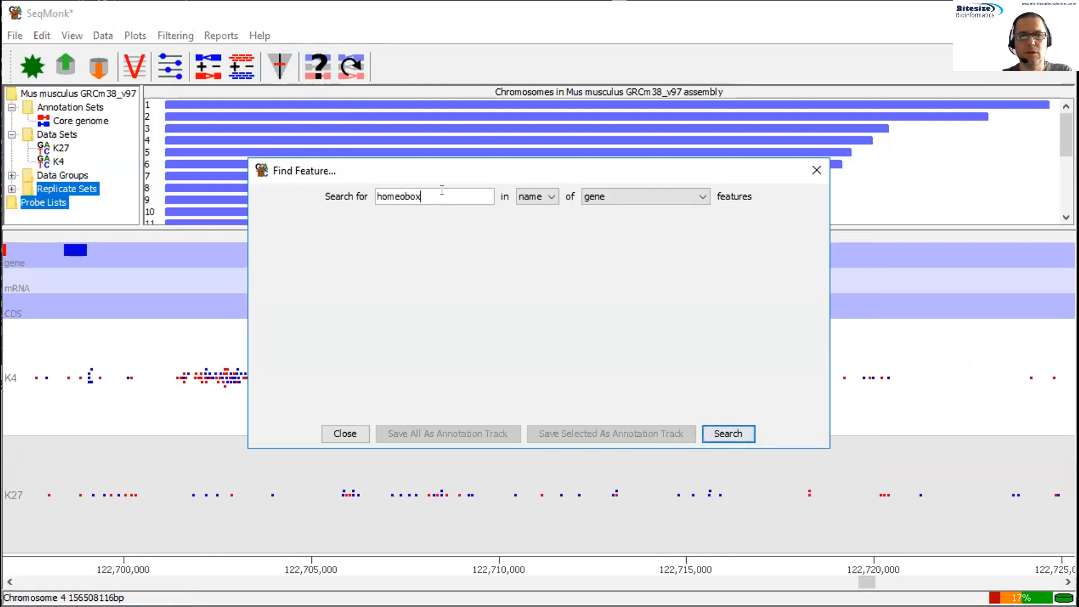
pyautogui.click(536, 199)
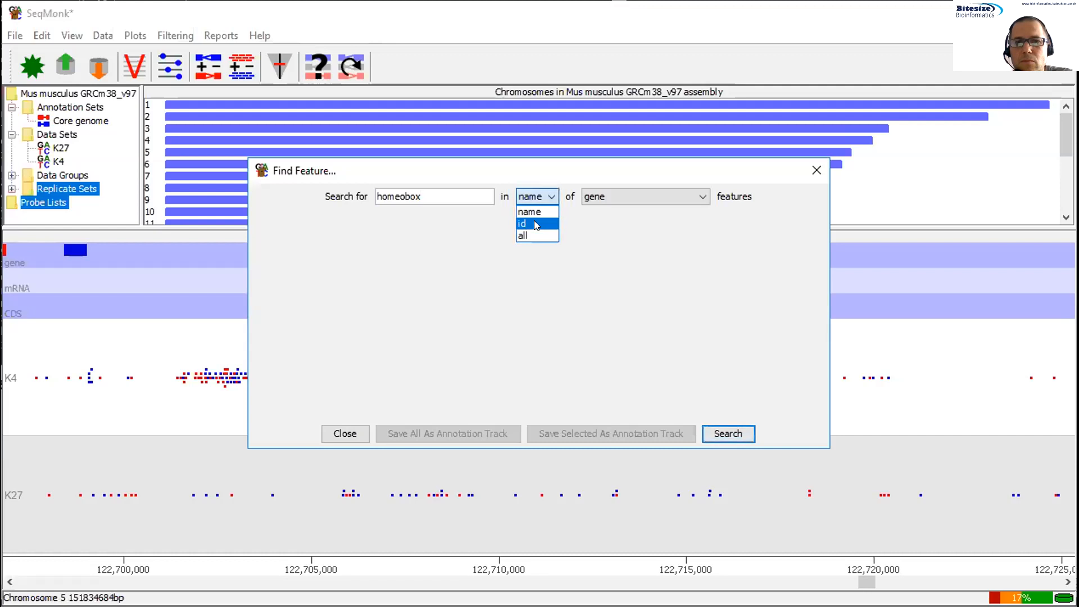
pyautogui.click(536, 233)
pyautogui.click(733, 432)
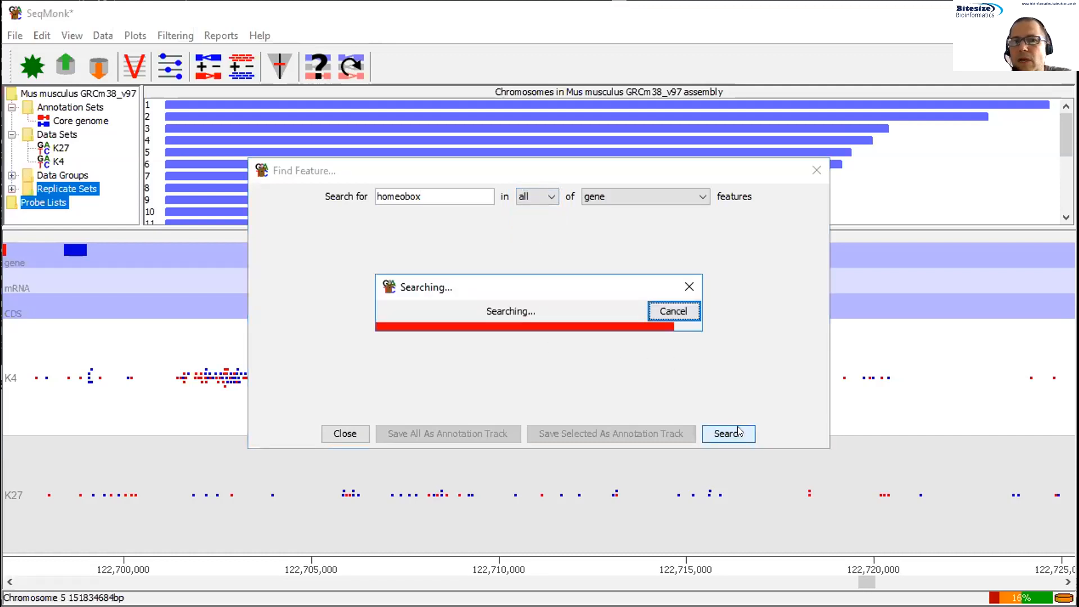
pyautogui.scroll(-6, 494, 265)
pyautogui.scroll(-20, 493, 264)
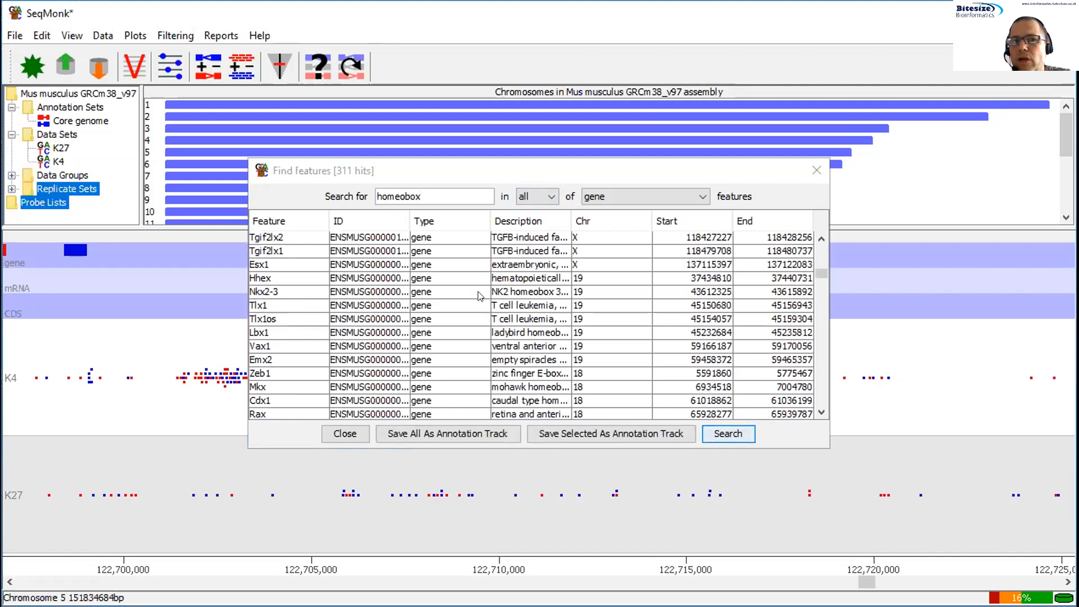
# - Look through the homeobox search hits and close the annotation details of the Nanog gene
pyautogui.scroll(-5, 455, 320)
pyautogui.scroll(15, 455, 320)
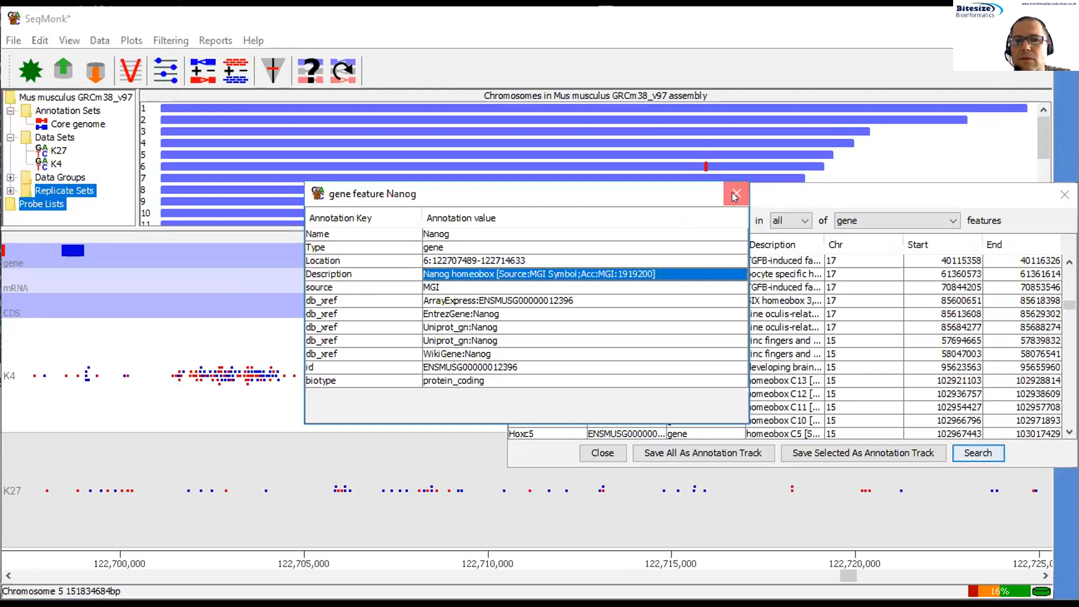
pyautogui.click(824, 193)
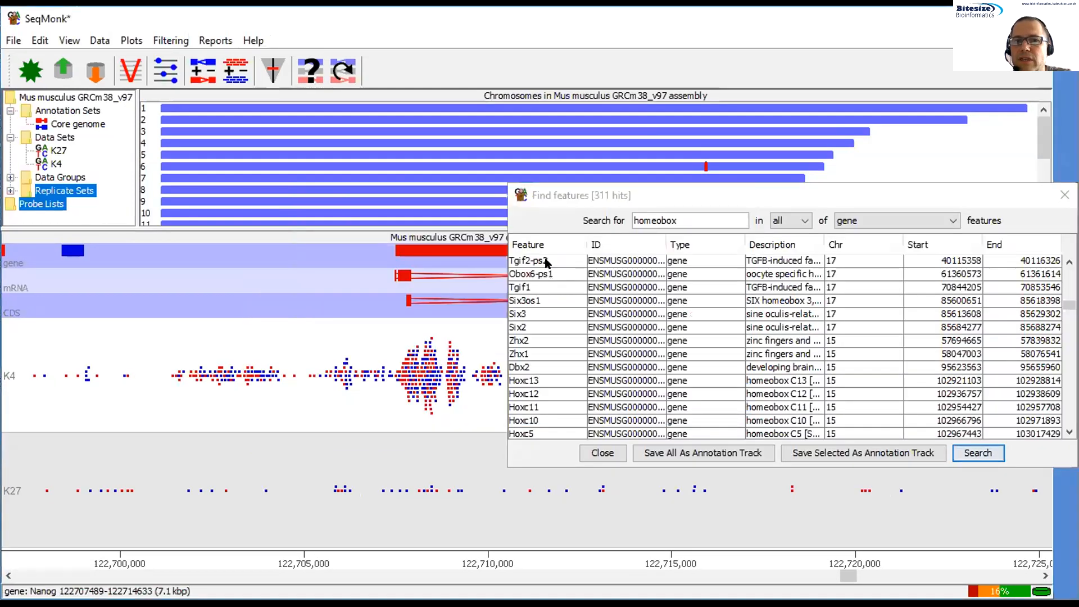
# - Jump from the homeobox hits to Six3, Zhx1 and Hoxc13, and examine the reads in a wider region around Hoxc13
pyautogui.click(562, 263)
pyautogui.click(543, 315)
pyautogui.click(548, 354)
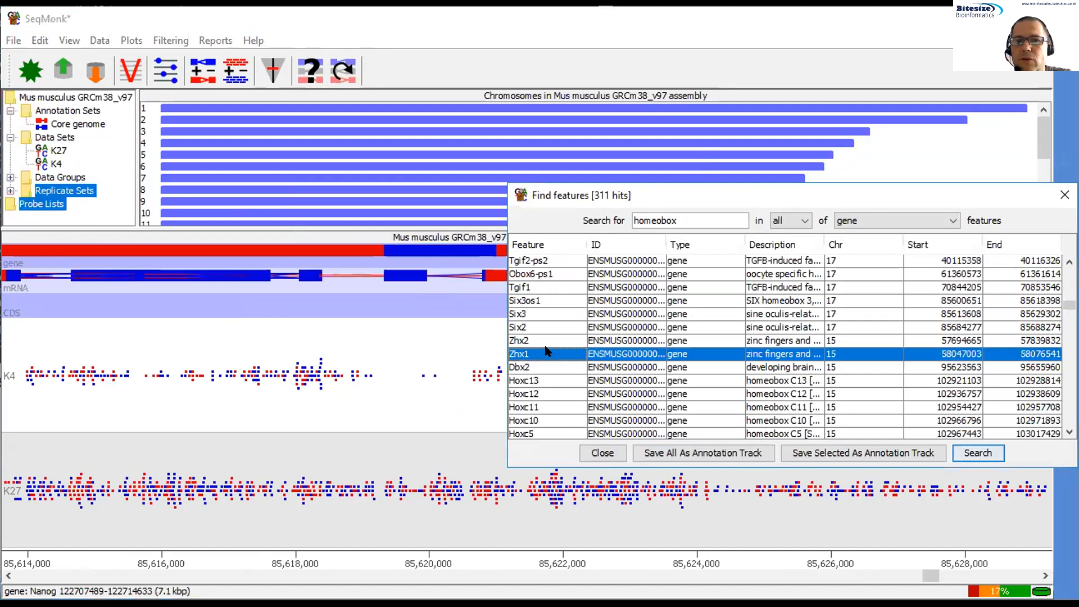
pyautogui.click(550, 380)
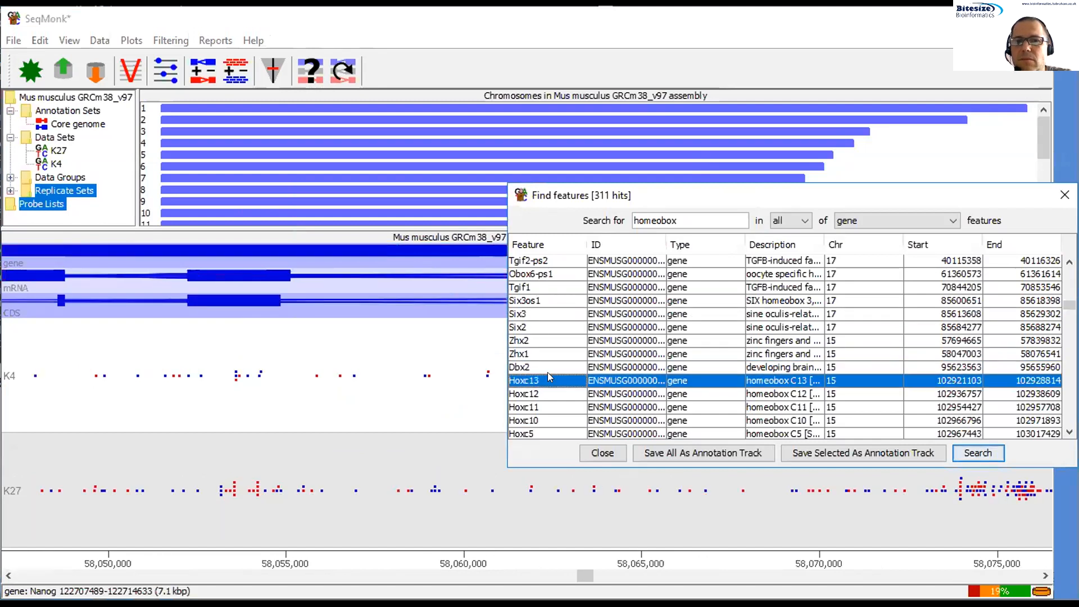
pyautogui.click(379, 358)
pyautogui.scroll(-1, 383, 355)
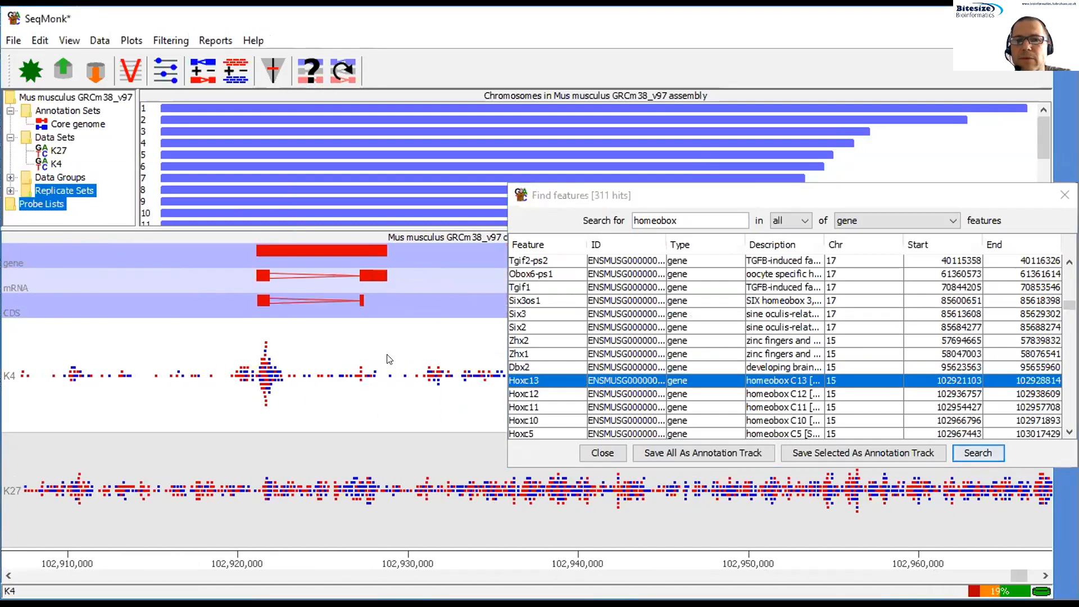
# - Show the Hoxc11 gene from the search hits in a region of about 26.2 kbp
pyautogui.click(574, 408)
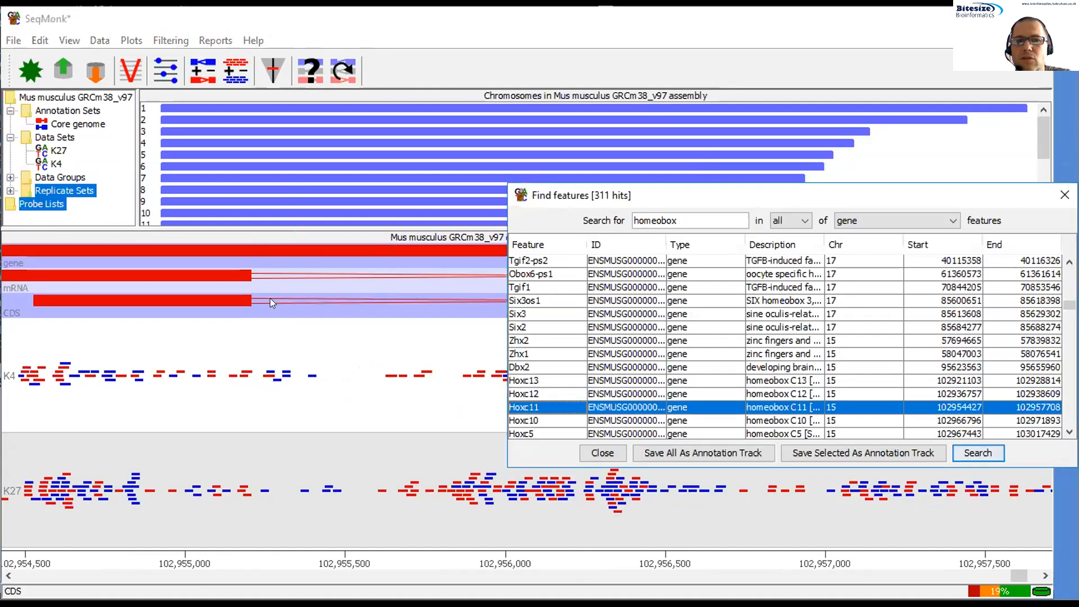
pyautogui.scroll(-2, 346, 360)
pyautogui.scroll(-11, 346, 356)
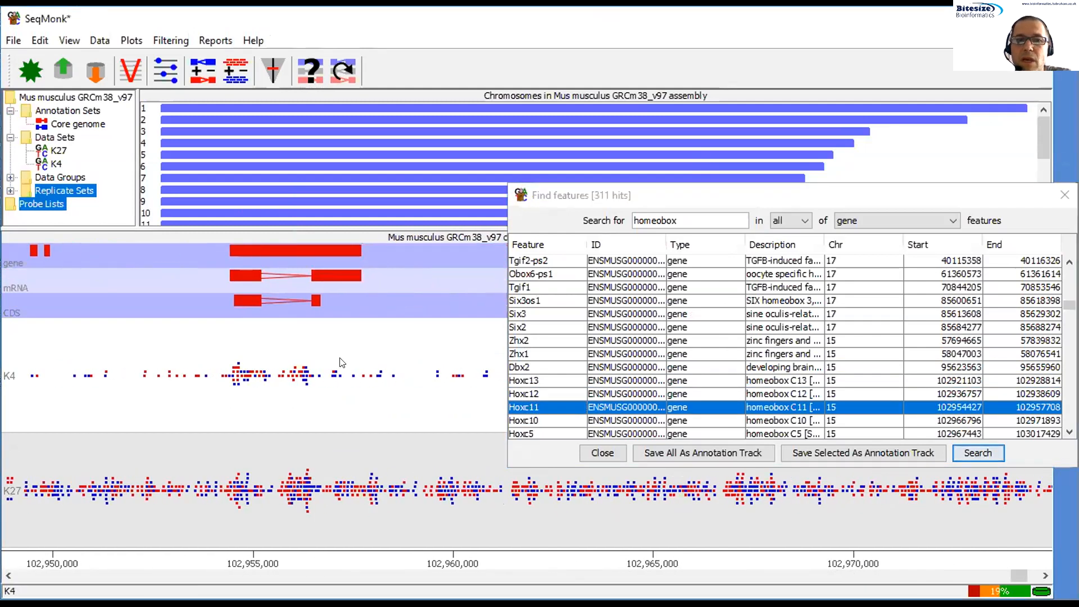
pyautogui.scroll(1, 341, 359)
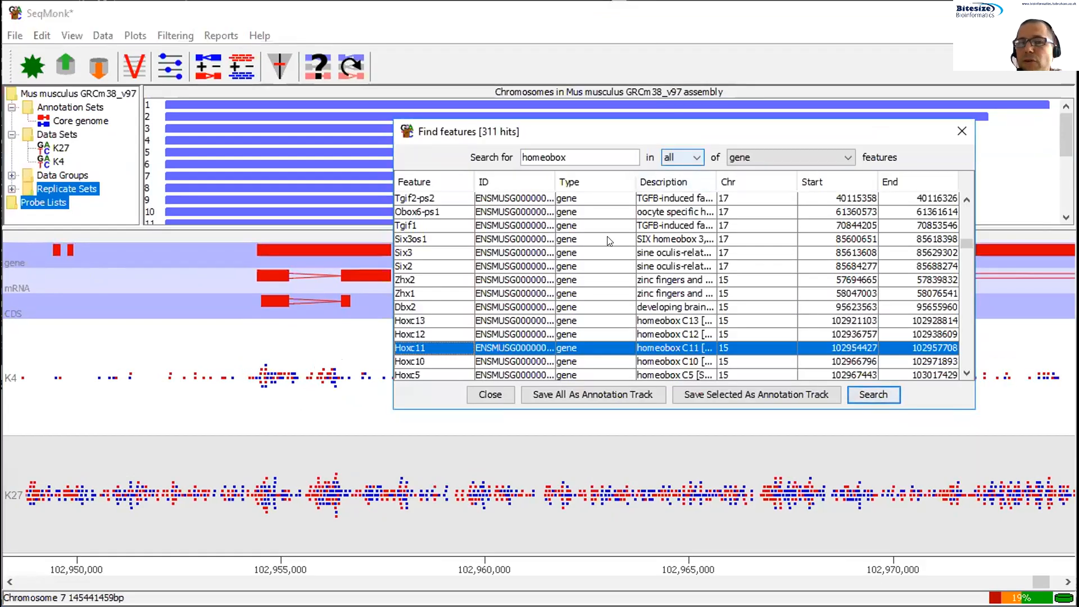
# - Save all homeobox search hits as an annotation track named "homeobox genes" and close the feature search
pyautogui.click(617, 242)
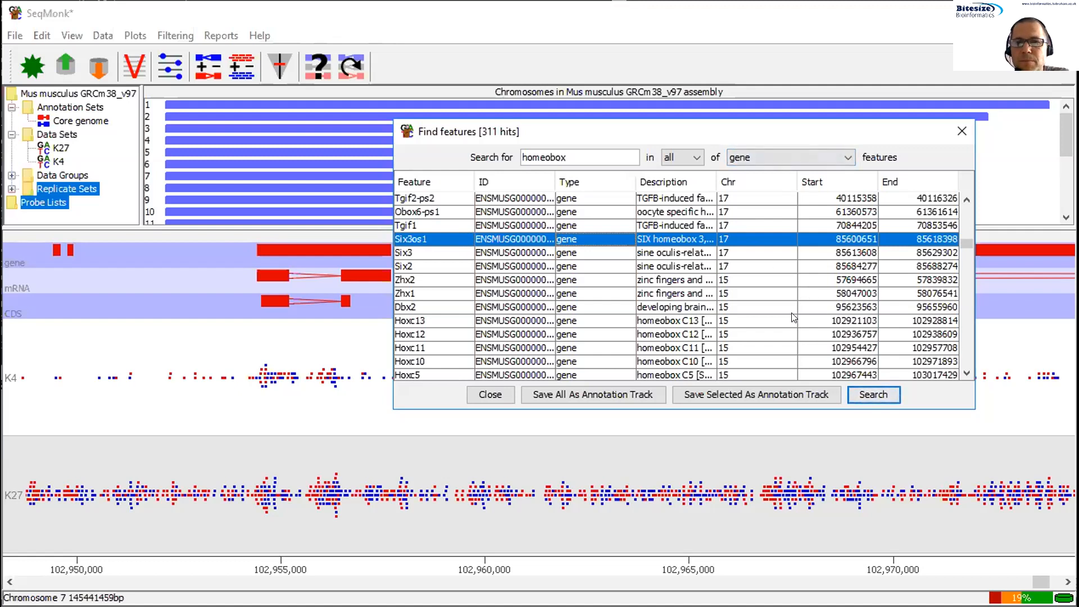
pyautogui.click(591, 400)
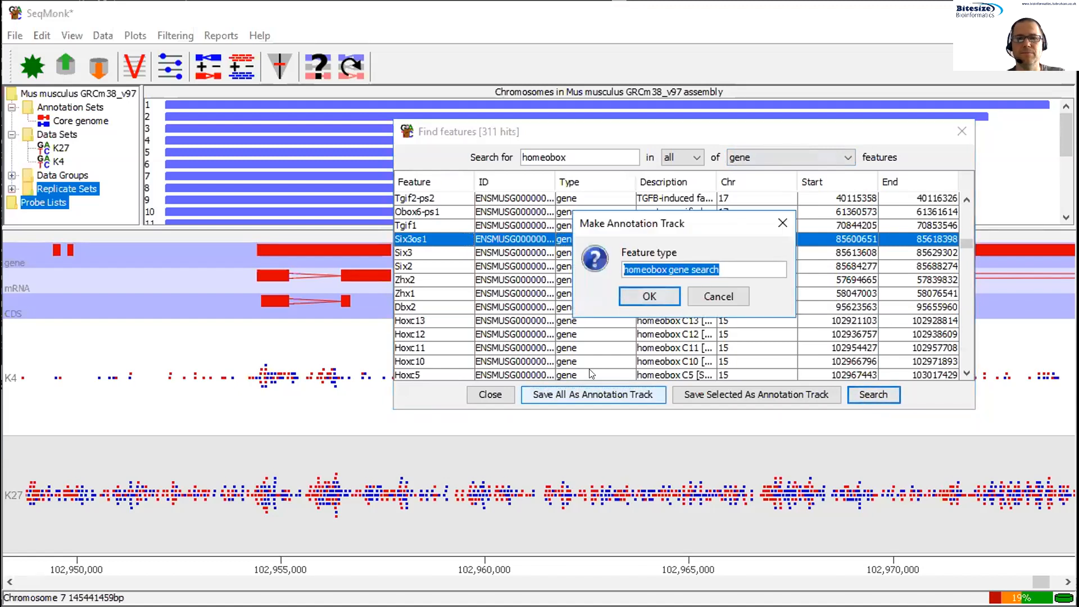
pyautogui.press('End')
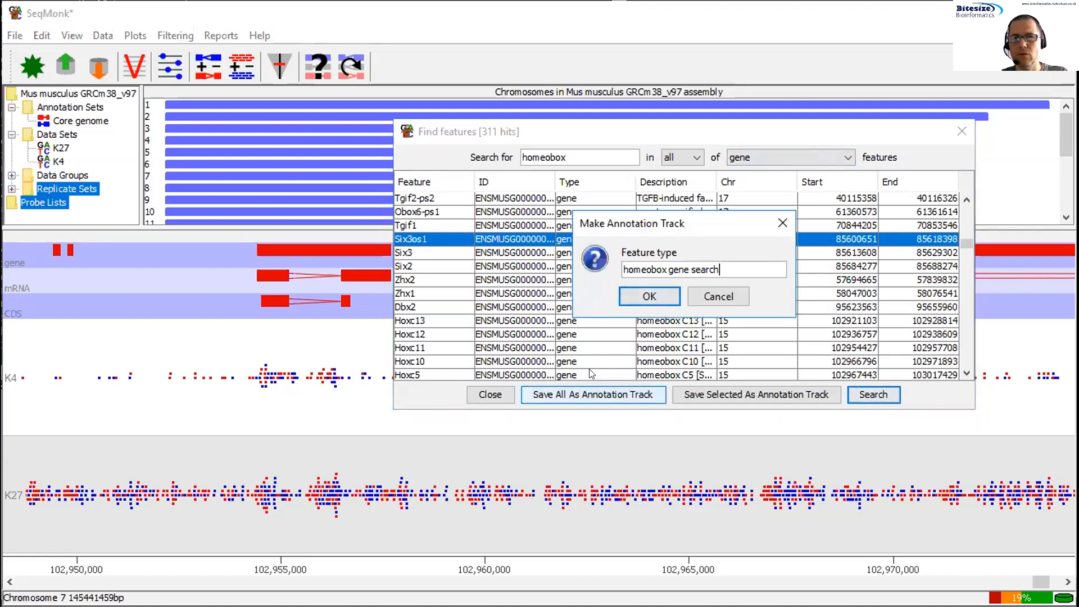
pyautogui.press('BackSpace')
pyautogui.press('BackSpace')
pyautogui.press('BackSpace')
pyautogui.press('BackSpace')
pyautogui.press('BackSpace')
pyautogui.press('BackSpace')
pyautogui.press('BackSpace')
pyautogui.write('s')
pyautogui.click(650, 295)
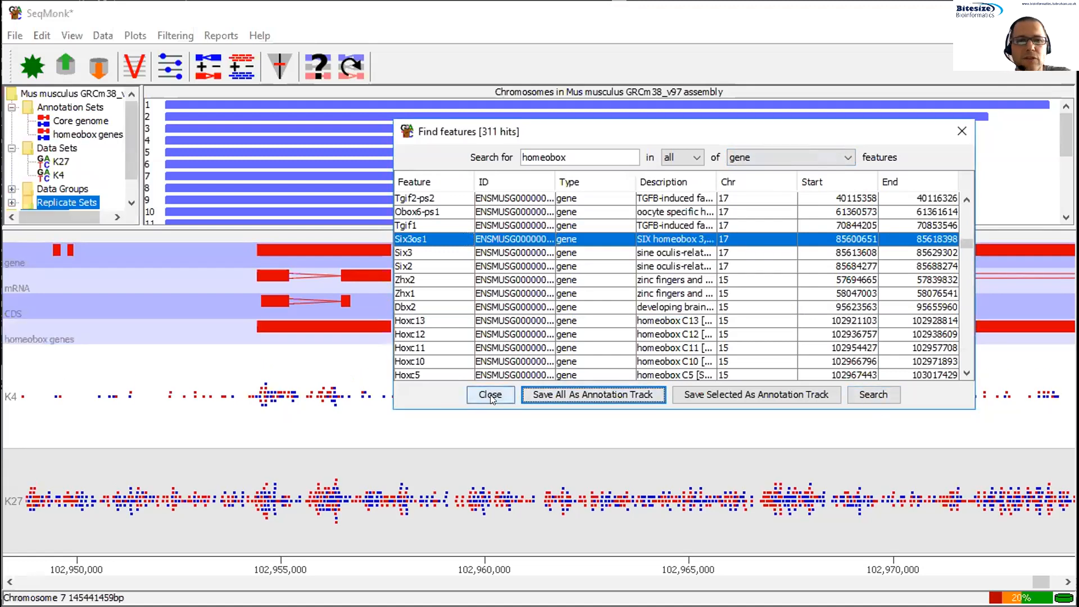
pyautogui.click(491, 395)
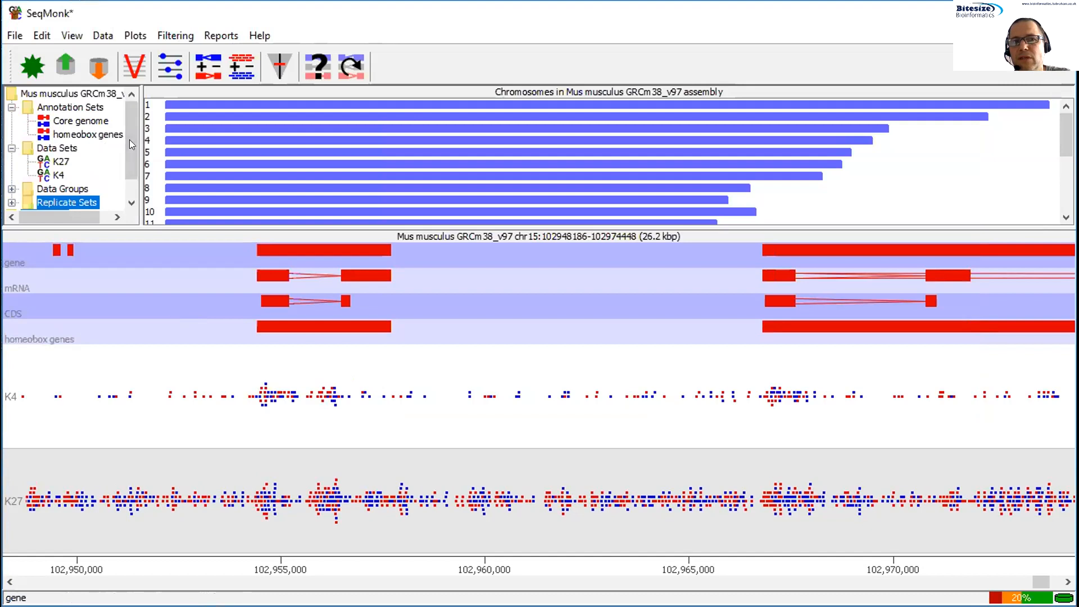
# - Take the homeobox genes track out of the displayed annotation tracks and add the CpG islands track
pyautogui.scroll(-6, 591, 389)
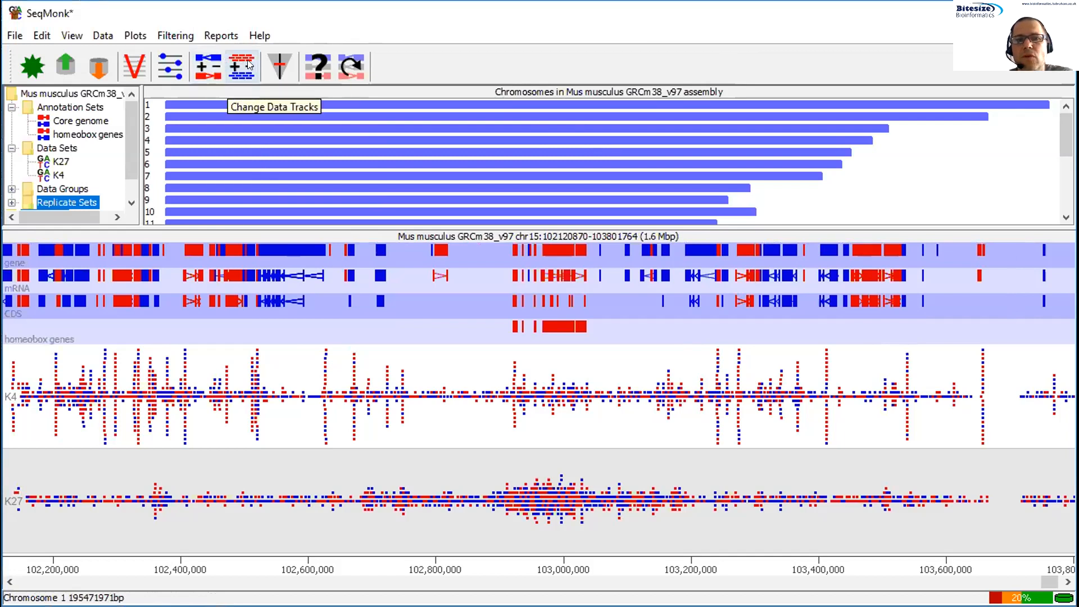
pyautogui.click(207, 67)
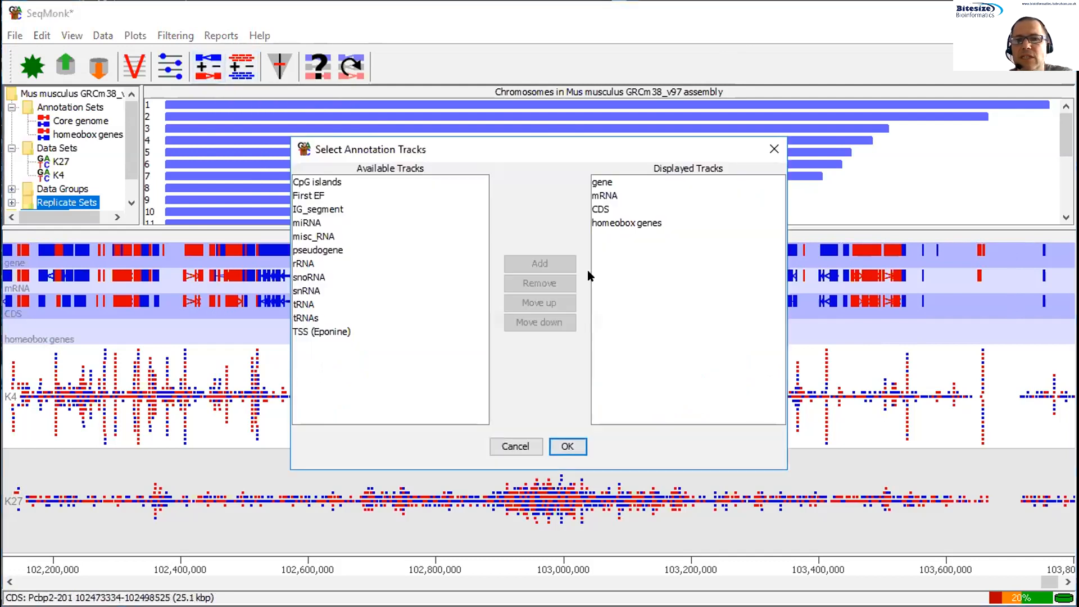
pyautogui.click(659, 224)
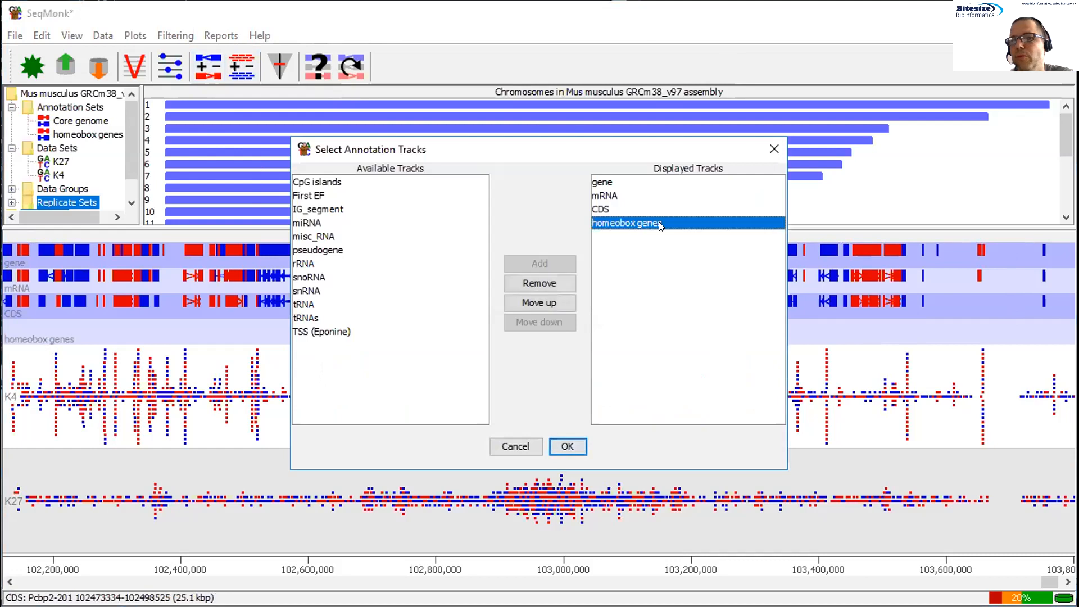
pyautogui.click(548, 283)
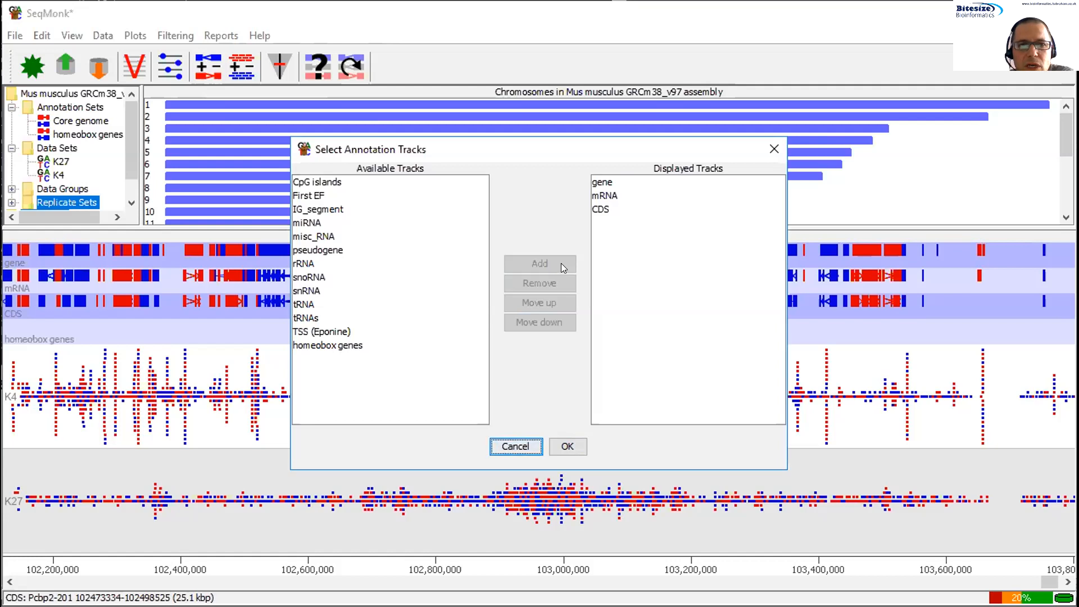
pyautogui.click(328, 182)
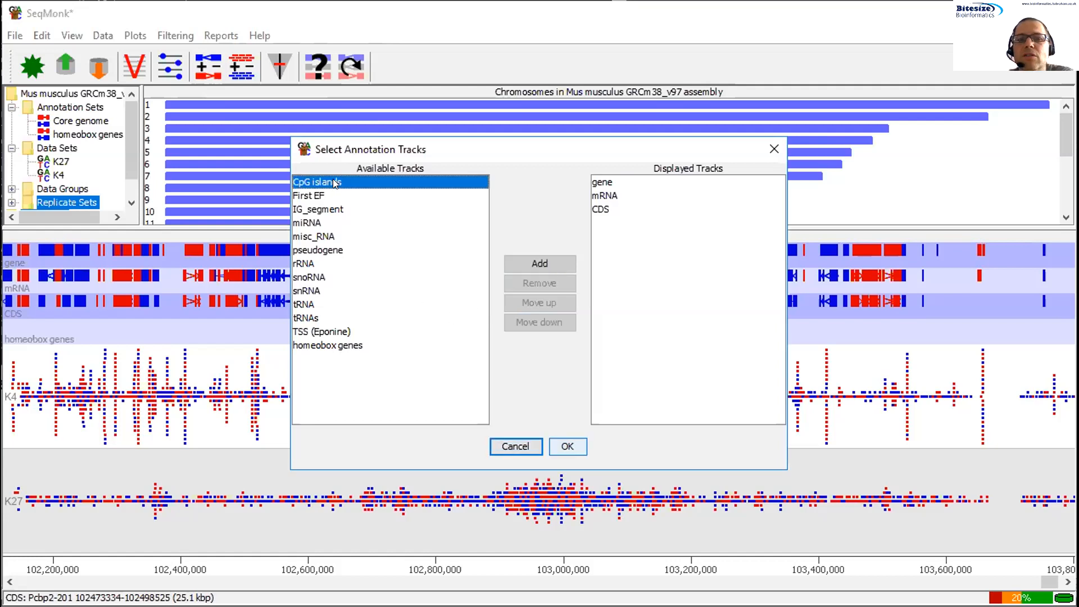
pyautogui.click(551, 263)
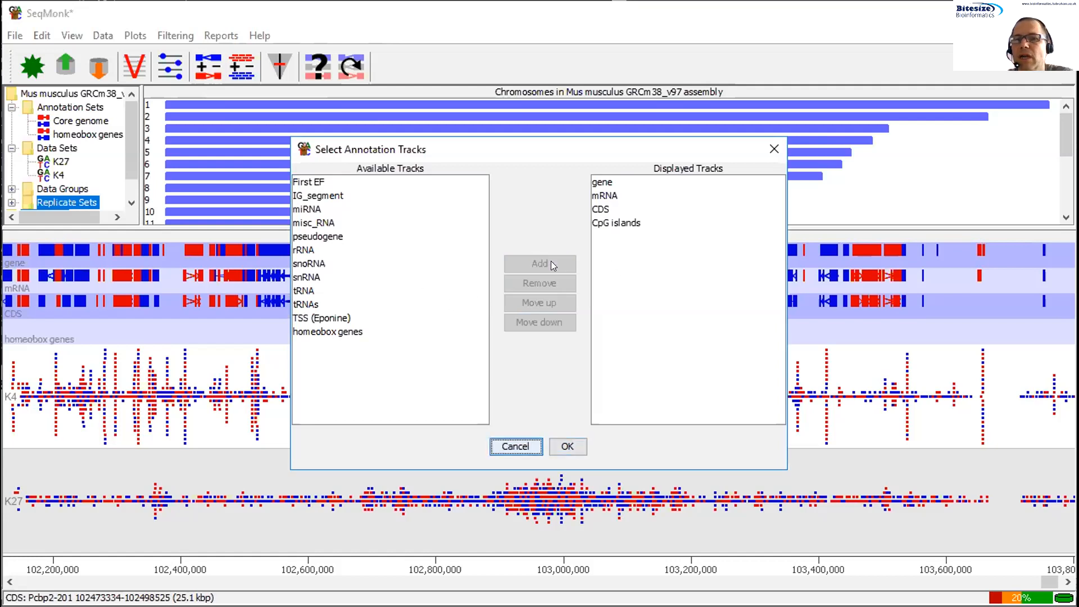
# - Remove CDS from the displayed annotation tracks, place CpG islands between gene and mRNA, and apply the selection
pyautogui.click(605, 210)
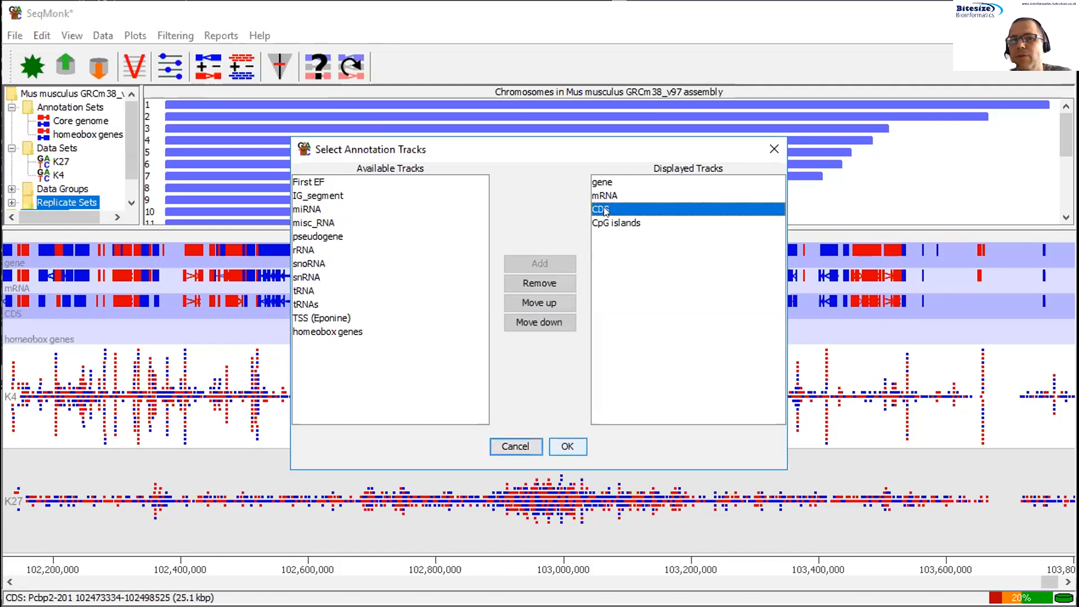
pyautogui.click(557, 283)
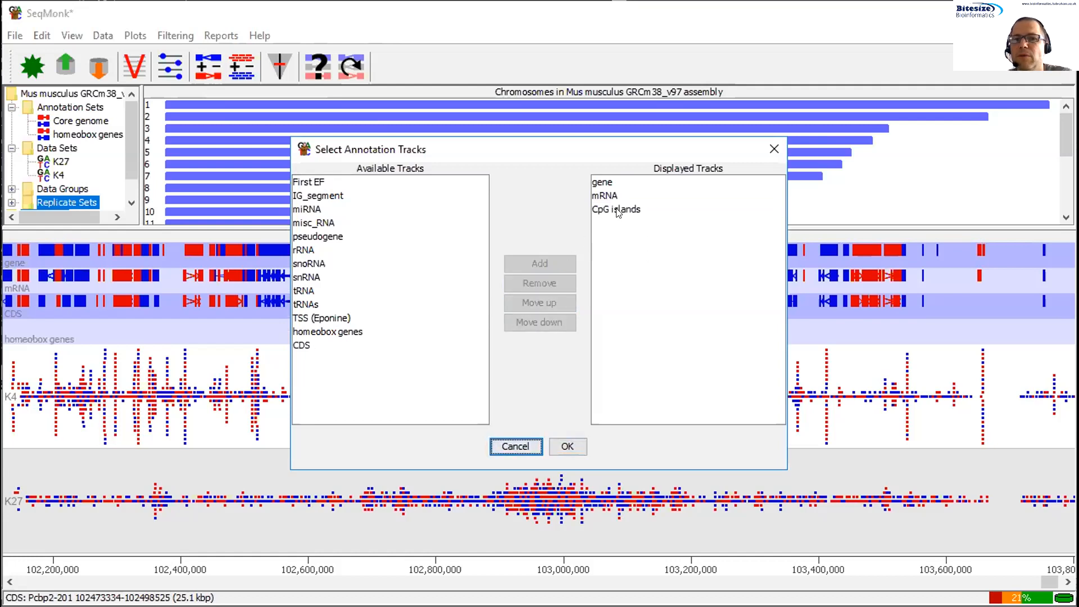
pyautogui.click(618, 211)
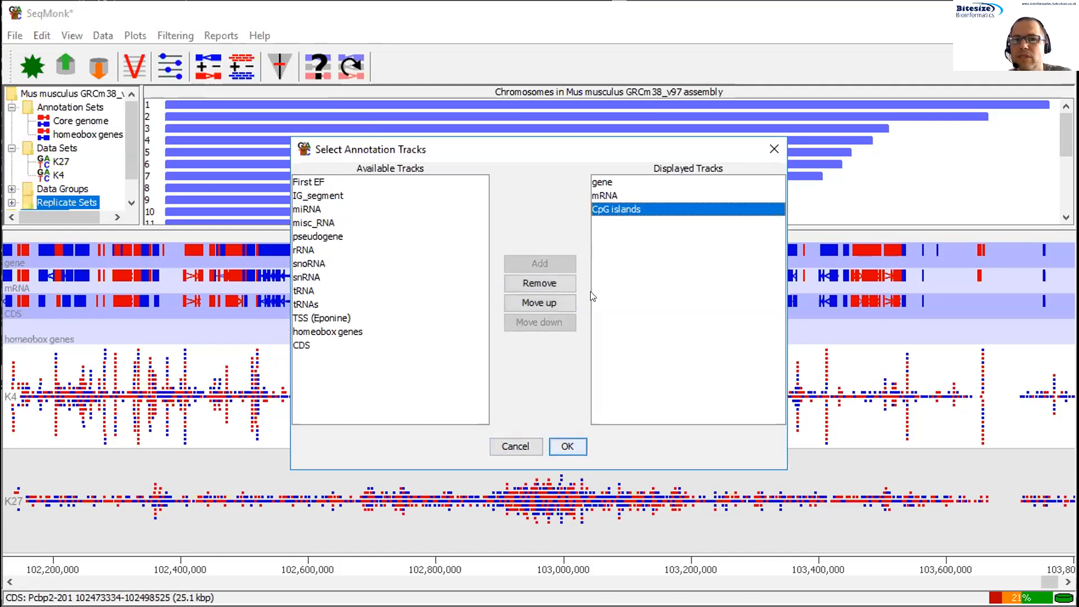
pyautogui.click(561, 302)
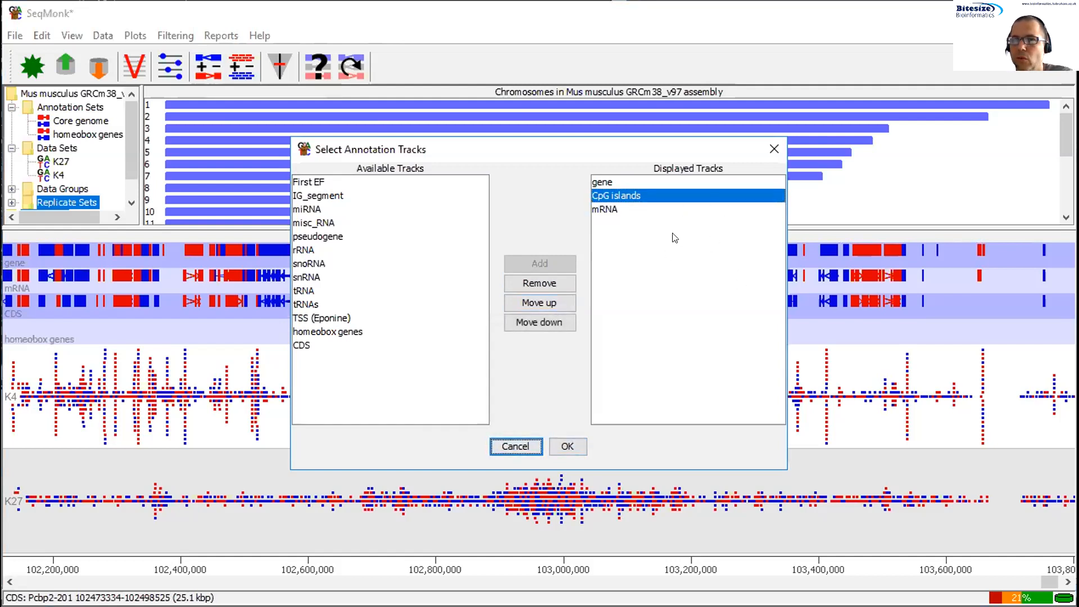
pyautogui.click(564, 444)
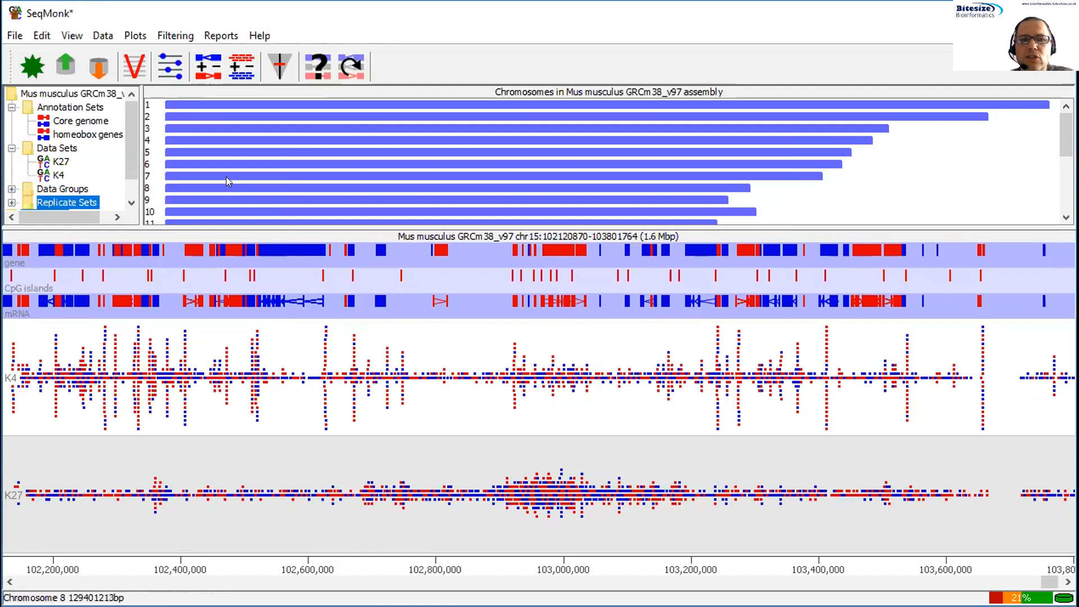
# - Reorder the displayed data tracks so that K27 is above K4
pyautogui.click(241, 66)
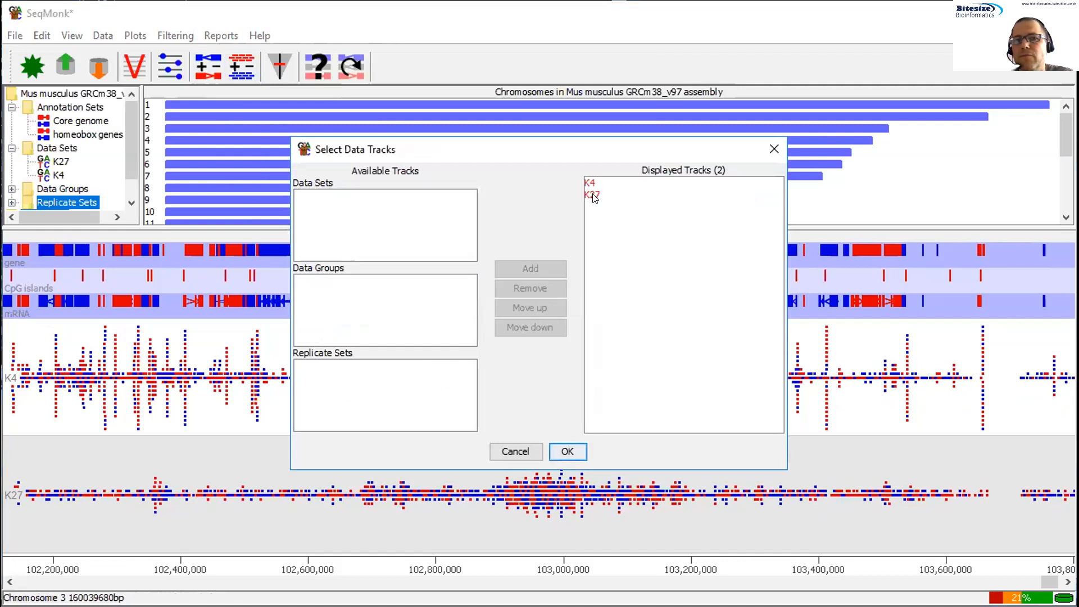
pyautogui.click(593, 195)
pyautogui.click(544, 305)
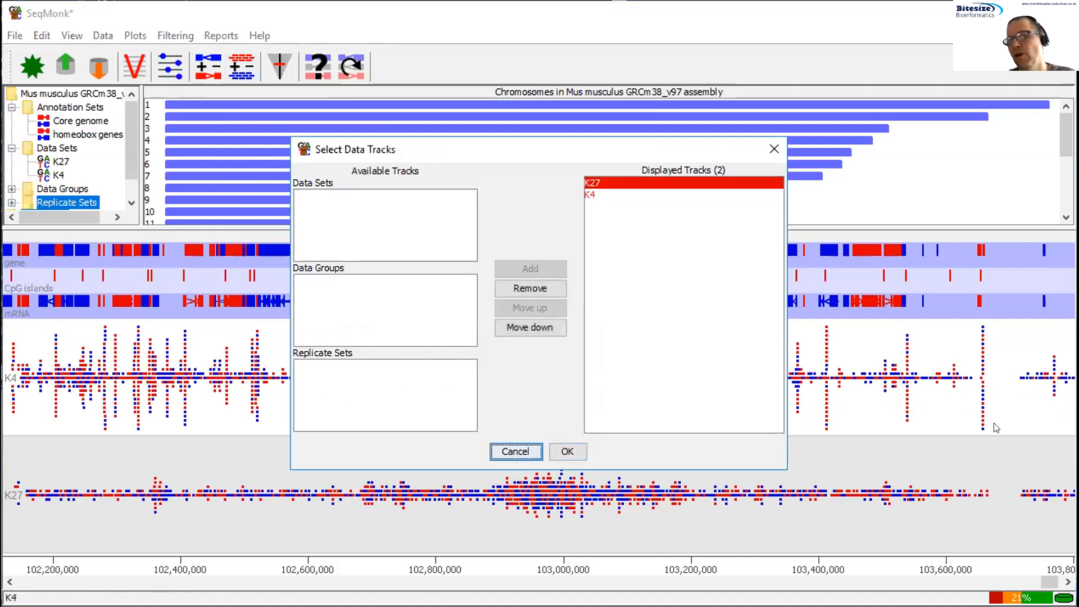
pyautogui.click(567, 453)
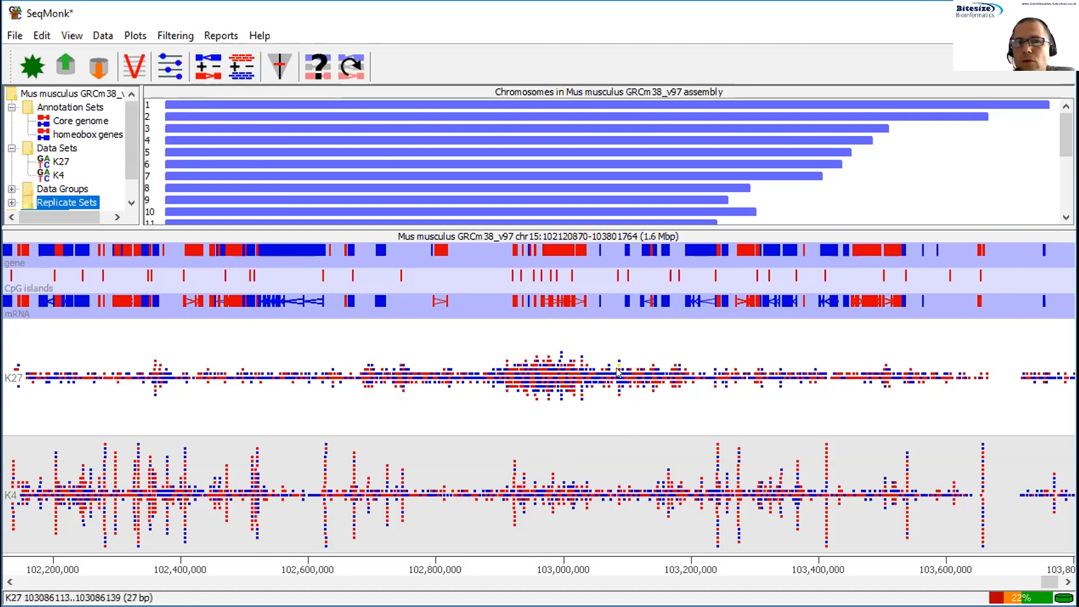
# - Remove the CpG islands track from the displayed annotation tracks
pyautogui.click(209, 68)
pyautogui.click(607, 195)
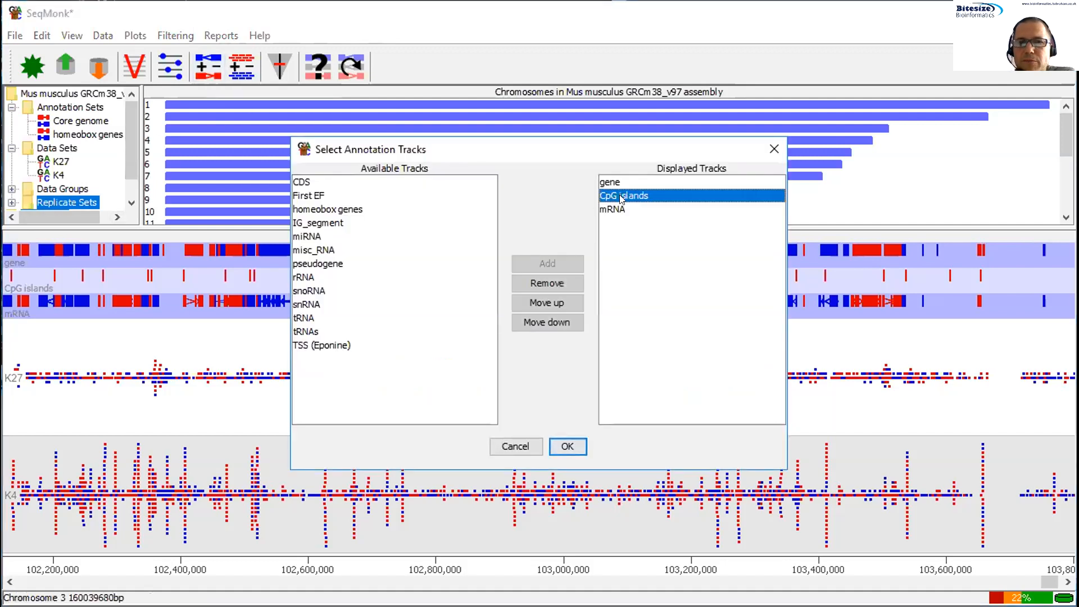
pyautogui.click(563, 283)
pyautogui.click(562, 444)
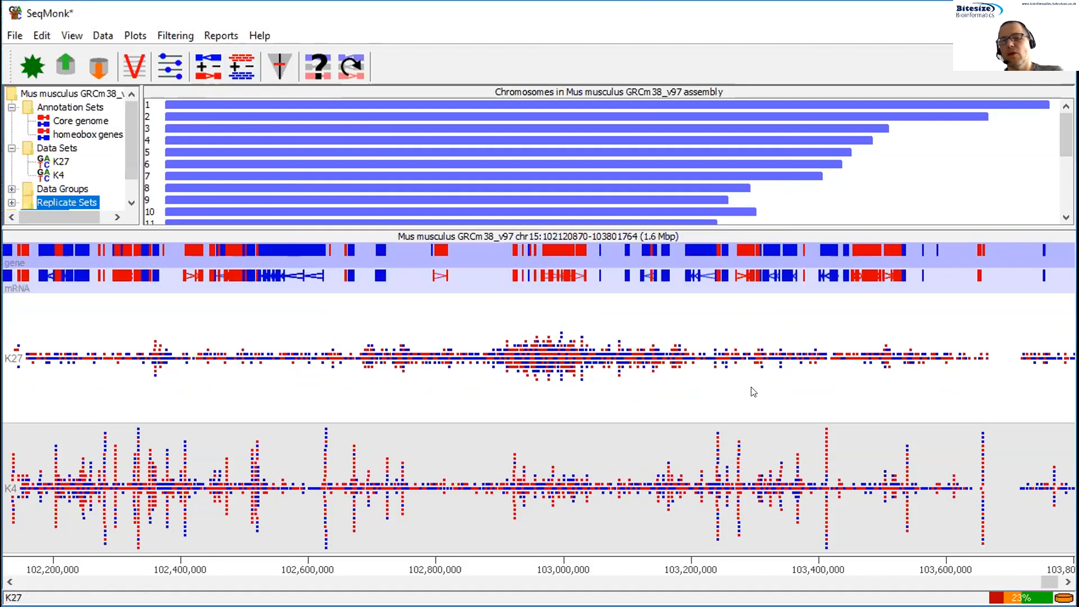
# - Compare the K27 and K4 reads along chromosome 15 at several scales, and show about 31.3 Mbp of chromosome 3
pyautogui.scroll(-2, 714, 392)
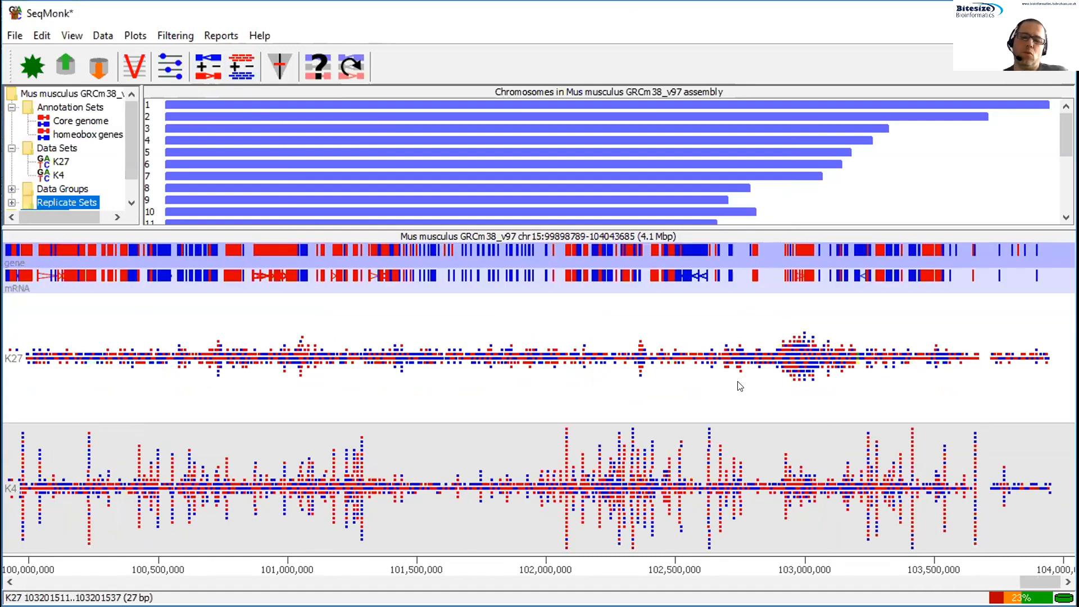
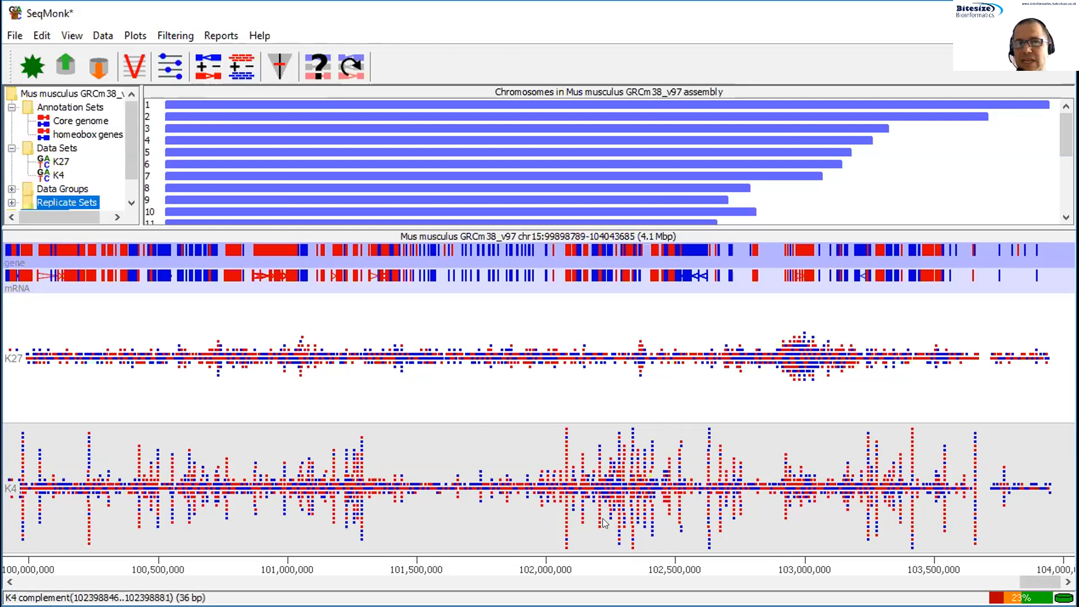
pyautogui.moveTo(540, 466); pyautogui.dragTo(677, 472)
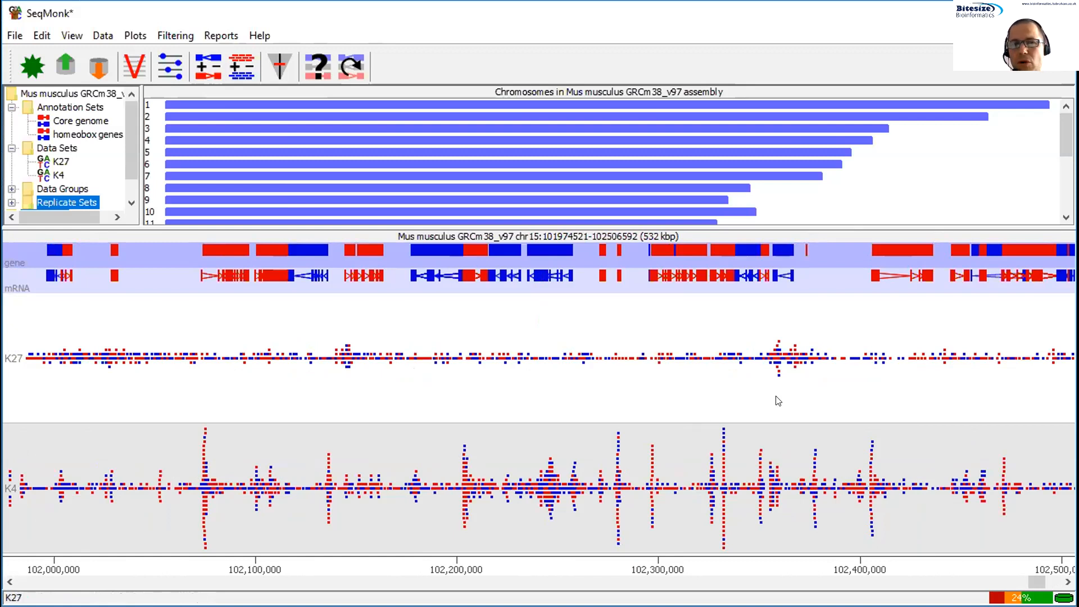
pyautogui.scroll(-2, 778, 401)
pyautogui.press('Right')
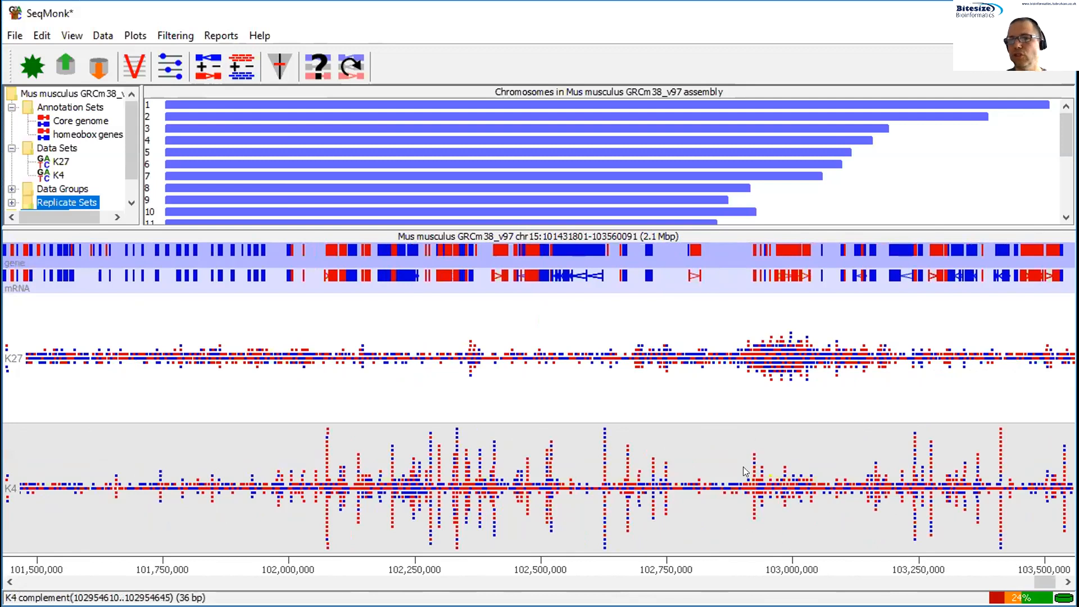
pyautogui.press('Right')
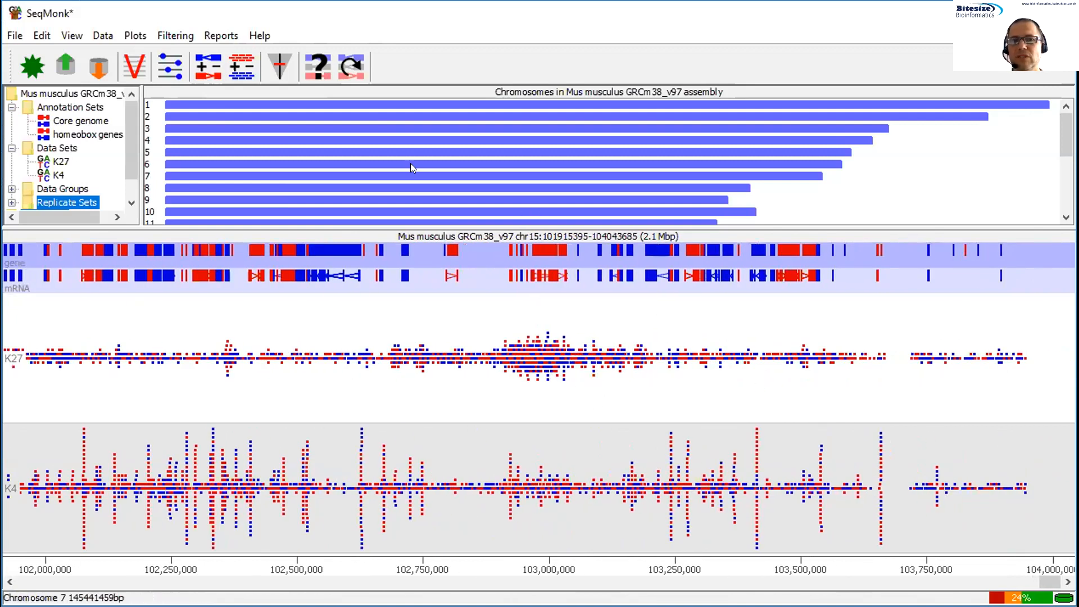
pyautogui.moveTo(399, 126); pyautogui.dragTo(540, 147)
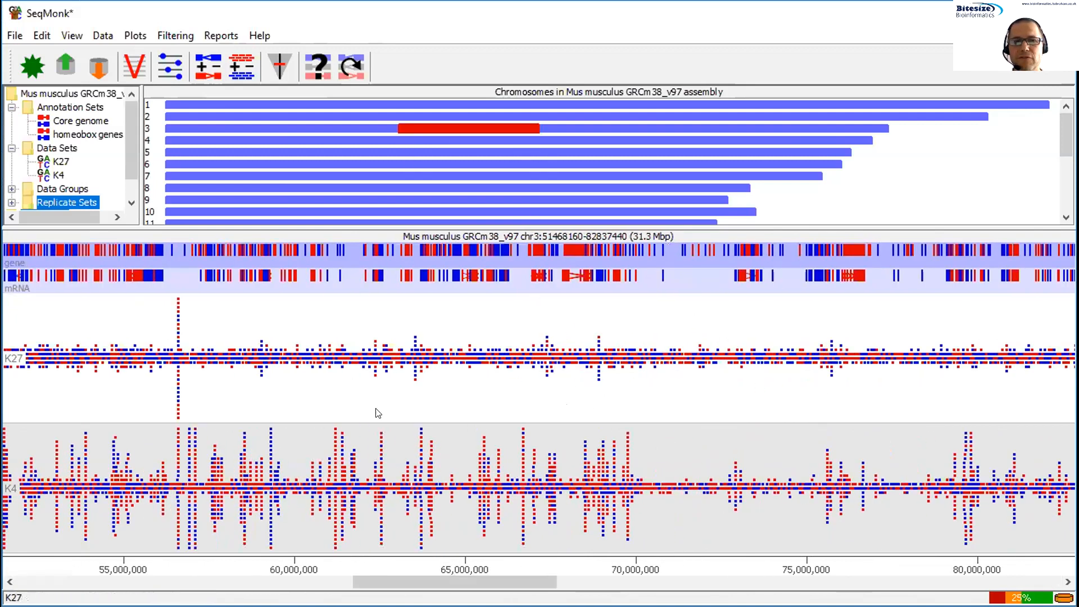
# - Compare the K27 and K4 reads along chromosome 3 at scales from about 2.6 to 42.1 Mbp
pyautogui.press('Left')
pyautogui.press('Left')
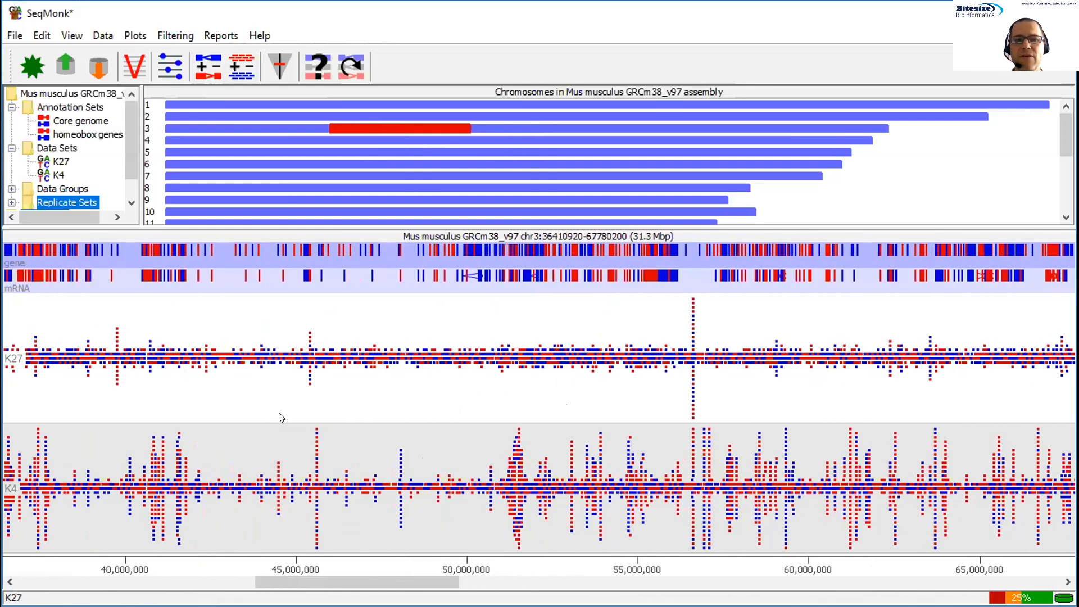
pyautogui.moveTo(116, 403); pyautogui.dragTo(208, 421)
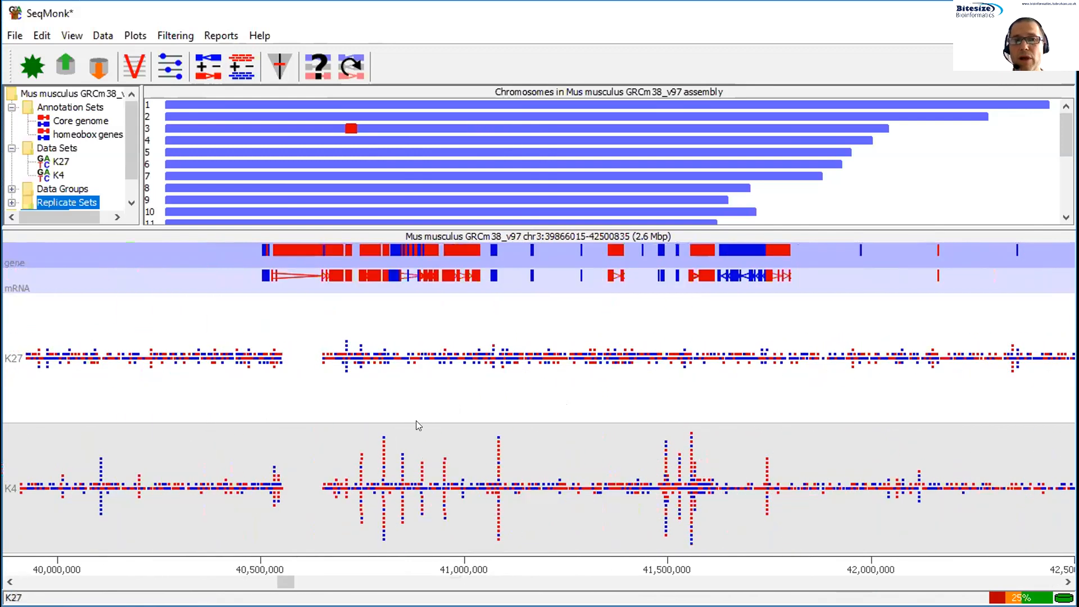
pyautogui.scroll(-9, 484, 408)
pyautogui.rightClick(484, 408)
pyautogui.scroll(-4, 487, 413)
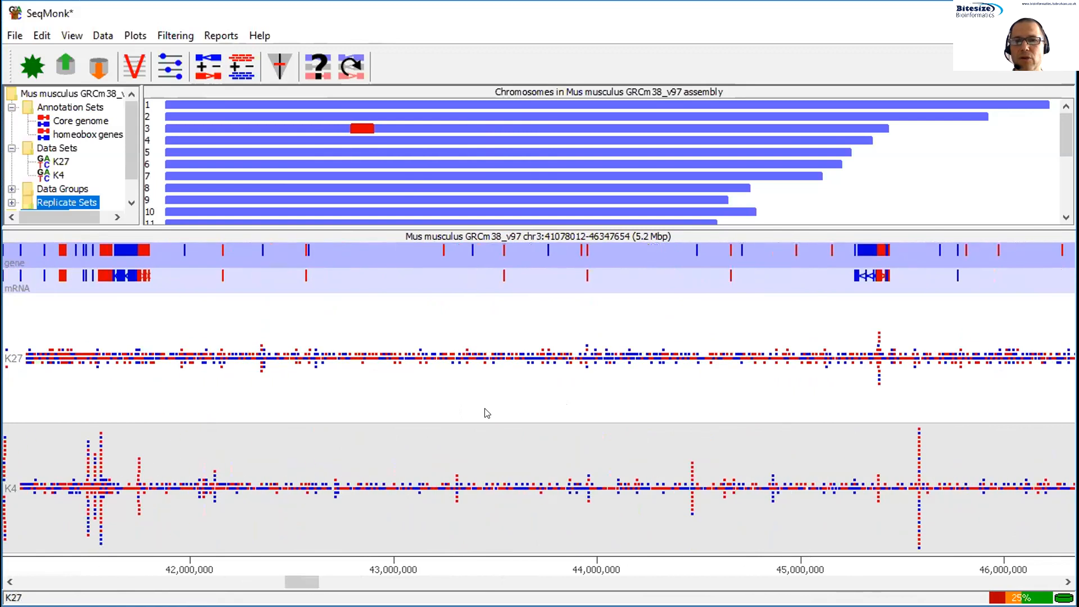
pyautogui.rightClick(485, 413)
pyautogui.scroll(-5, 485, 412)
pyautogui.scroll(-4, 485, 412)
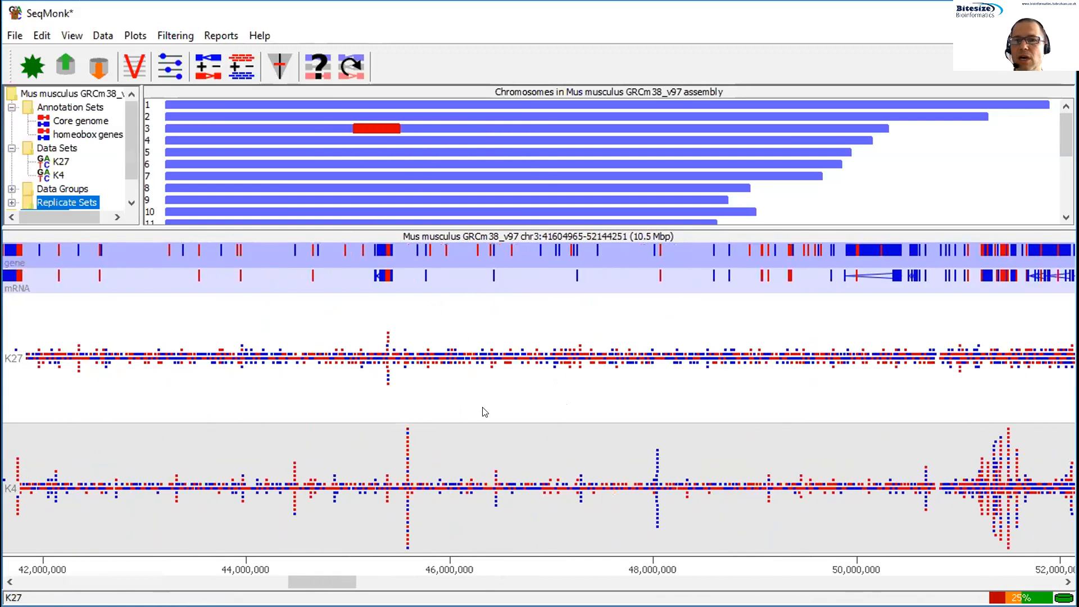
pyautogui.rightClick(485, 412)
pyautogui.scroll(-4, 486, 412)
pyautogui.scroll(-5, 486, 412)
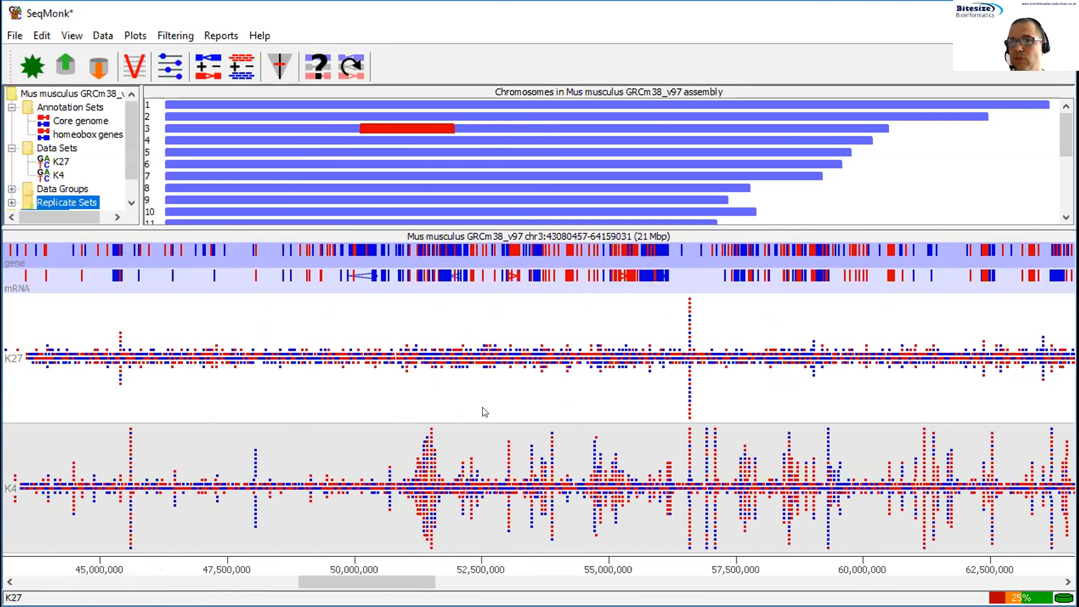
pyautogui.scroll(-4, 485, 412)
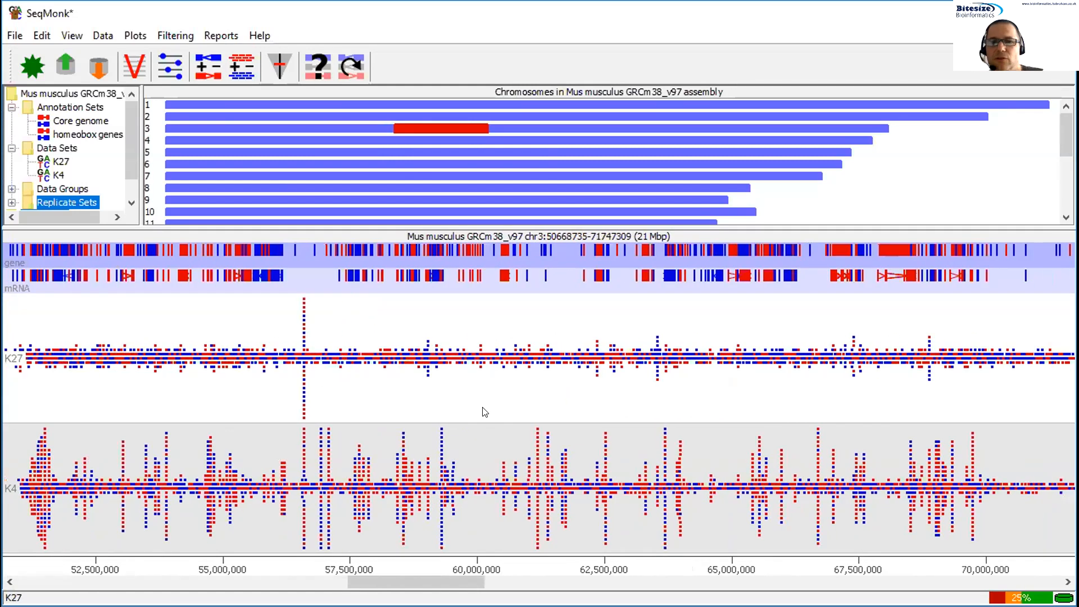
pyautogui.scroll(-4, 485, 412)
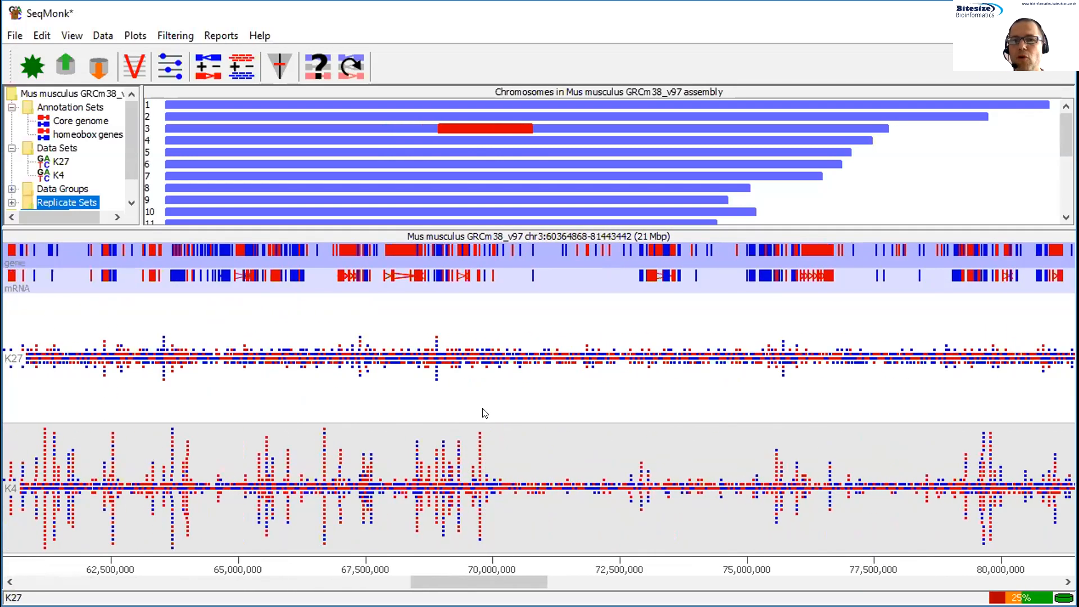
pyautogui.rightClick(486, 412)
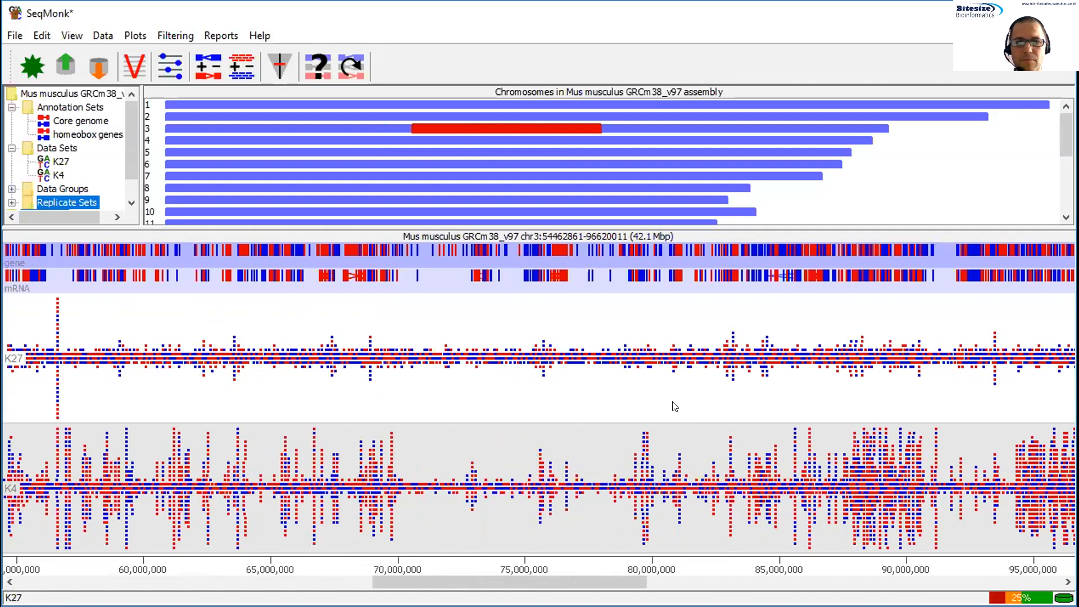
pyautogui.scroll(-2, 672, 405)
# - Examine the K4 peaks near 87.91 Mbp on chromosome 3 down to individual reads, and show about 18.3 kbp around that gene
pyautogui.moveTo(639, 407); pyautogui.dragTo(777, 483)
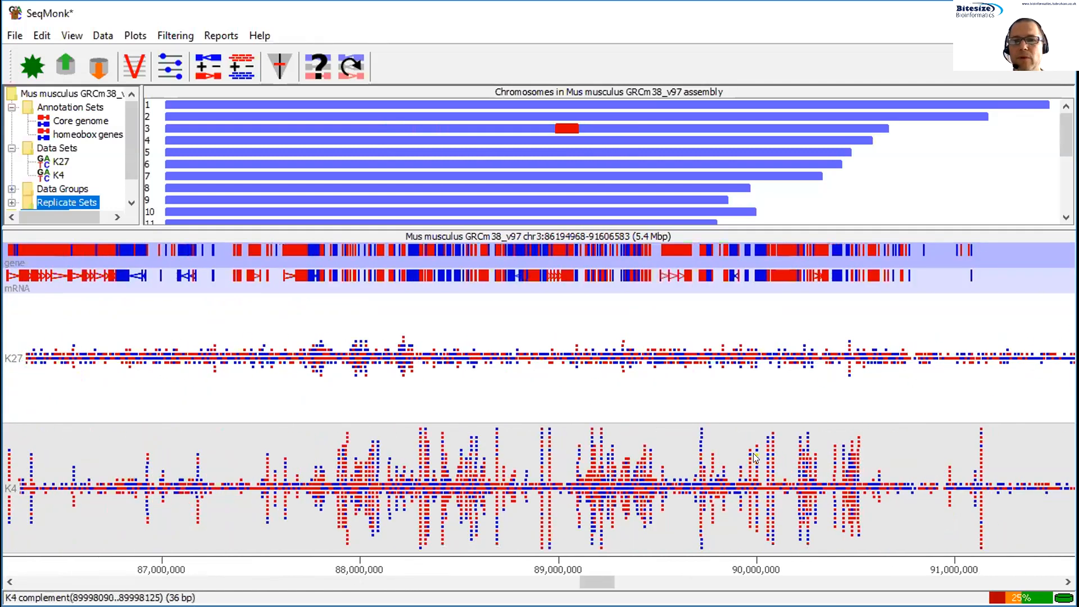
pyautogui.moveTo(232, 457); pyautogui.dragTo(497, 479)
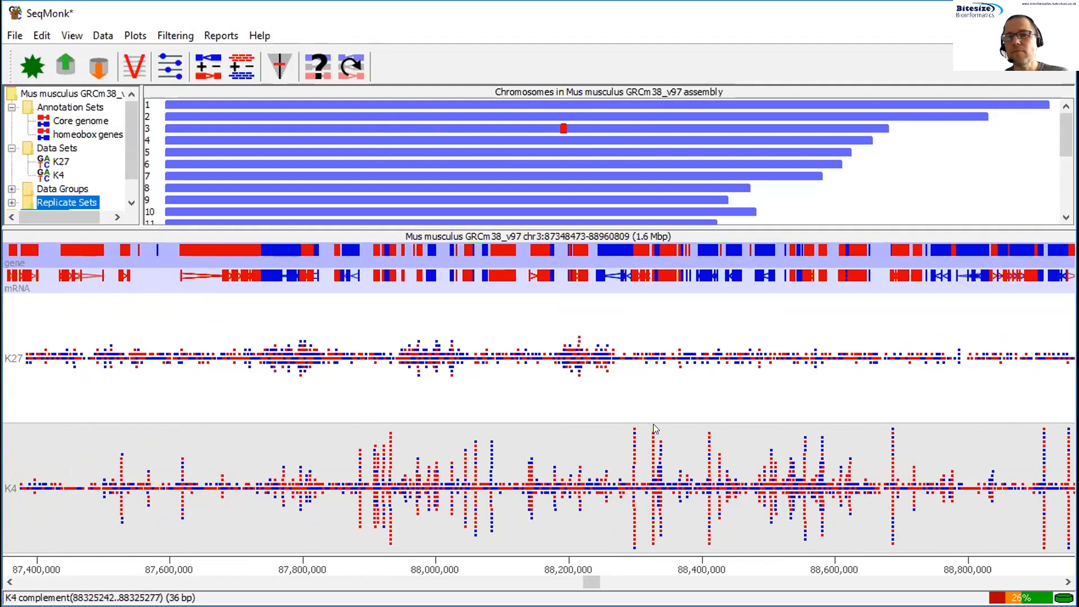
pyautogui.moveTo(344, 523); pyautogui.dragTo(467, 510)
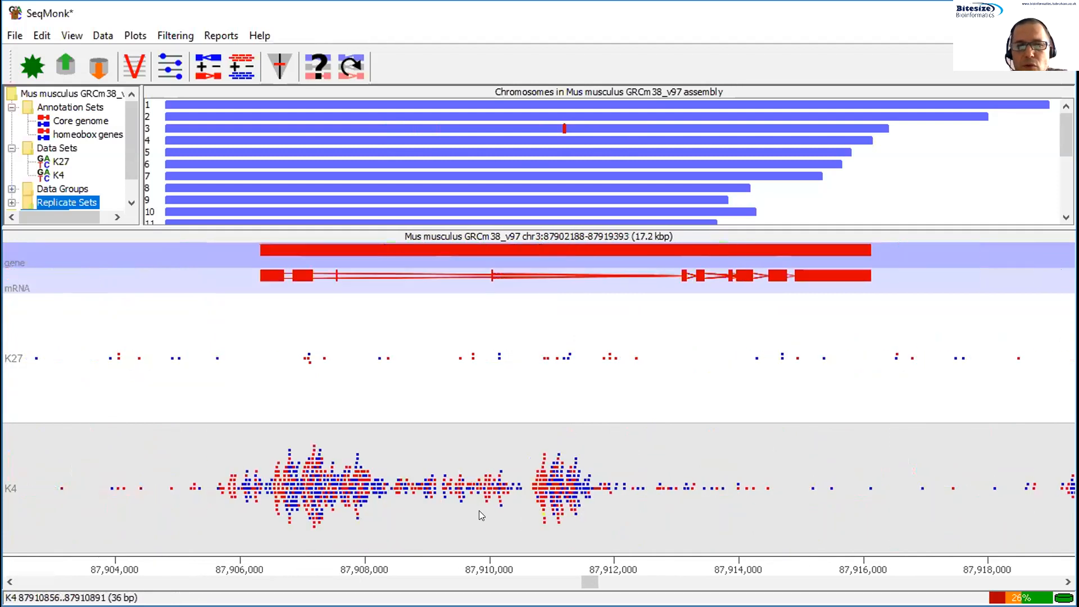
pyautogui.moveTo(248, 501); pyautogui.dragTo(386, 510)
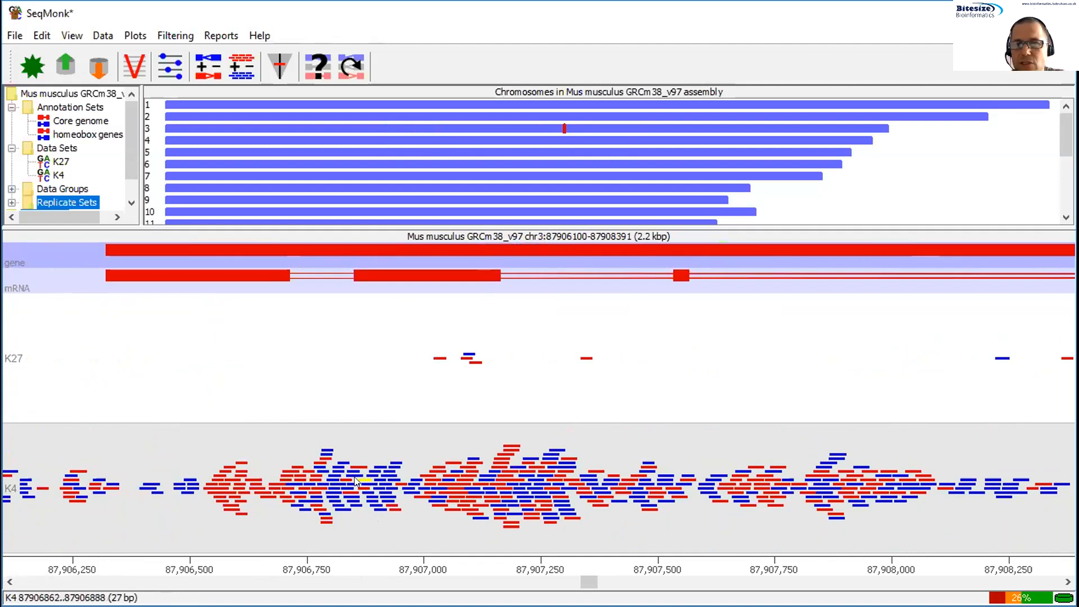
pyautogui.rightClick(594, 381)
pyautogui.rightClick(594, 382)
pyautogui.rightClick(594, 381)
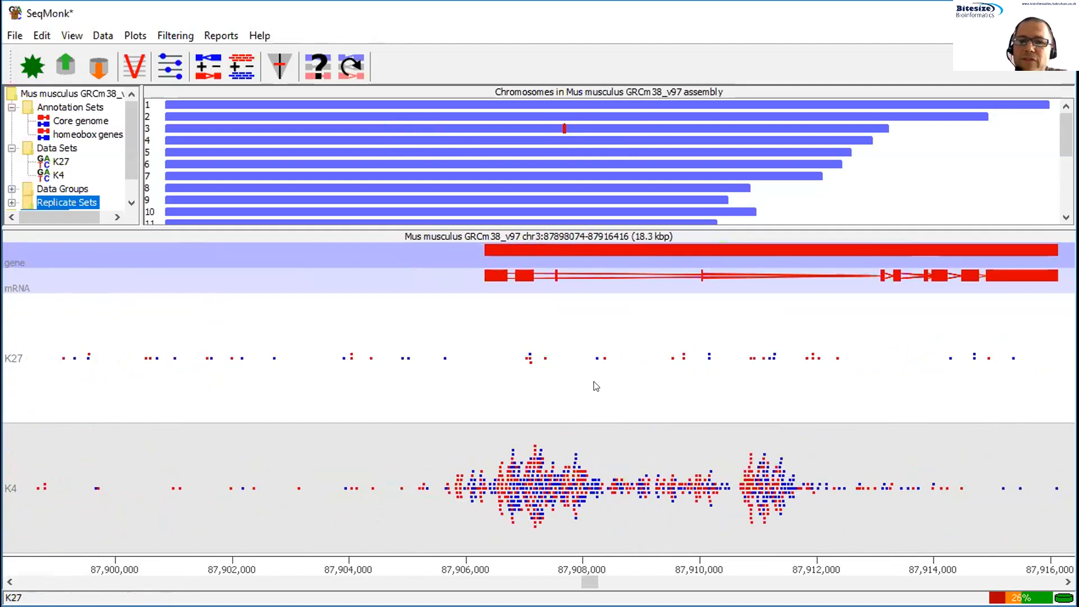
pyautogui.scroll(-1, 596, 385)
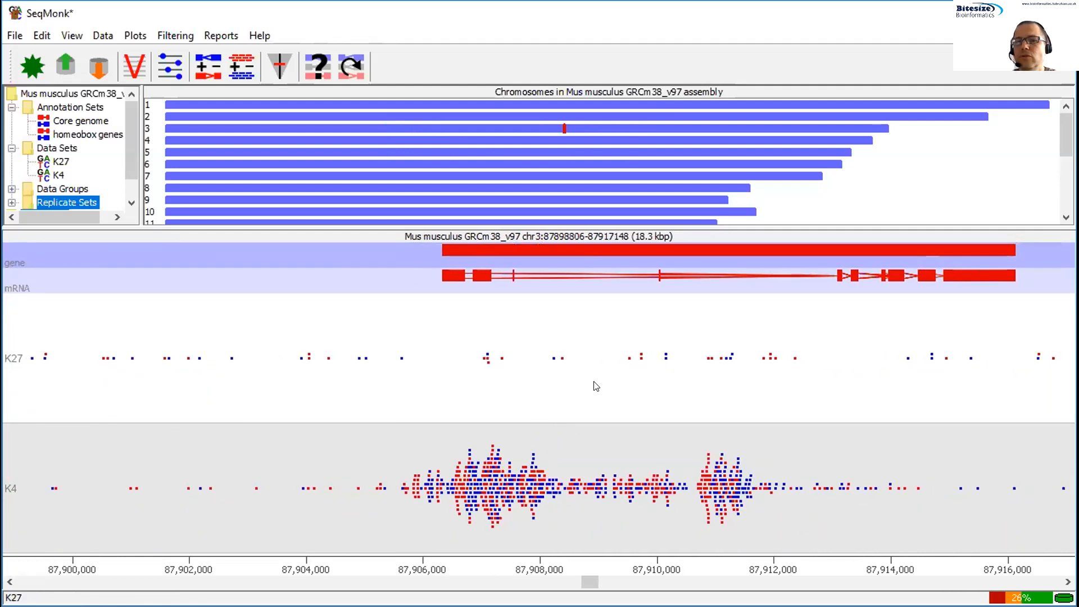
pyautogui.scroll(-1, 595, 385)
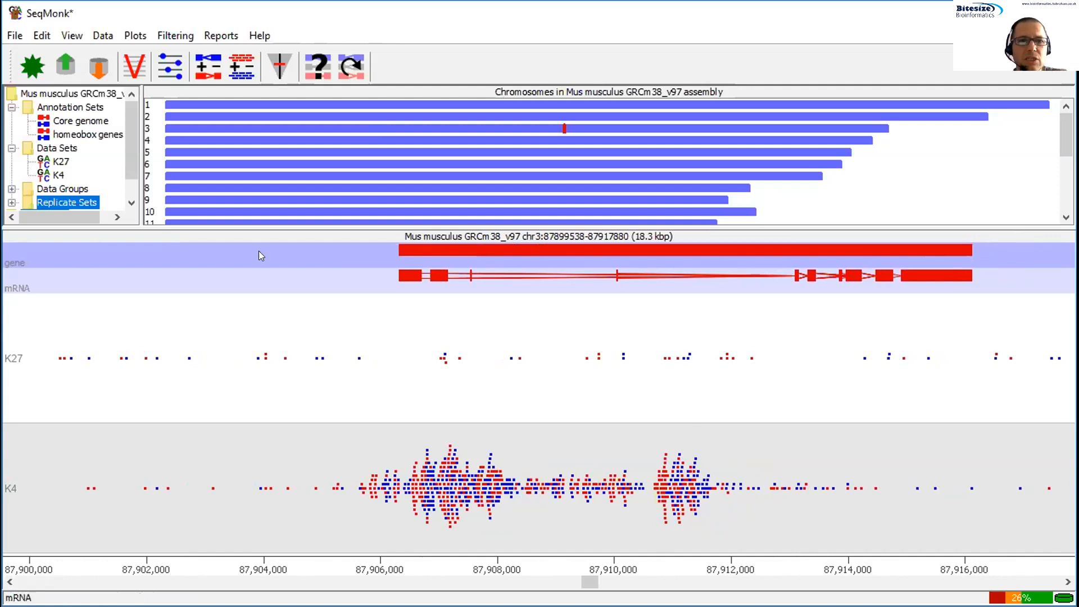
# - Open the display preferences and place them clear of the K4 peaks
pyautogui.click(170, 73)
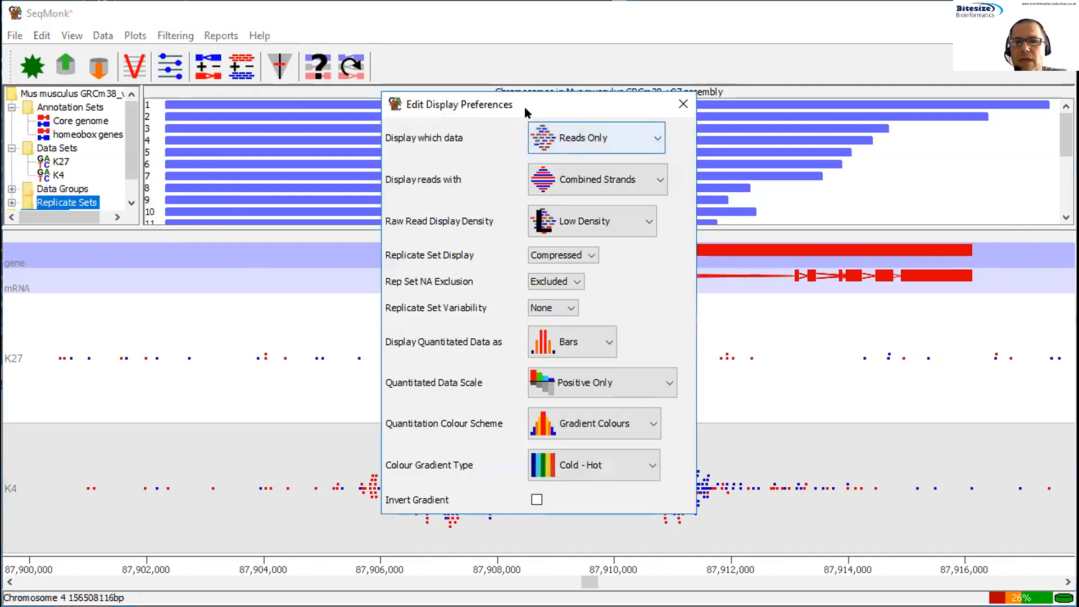
pyautogui.moveTo(521, 111); pyautogui.dragTo(204, 101)
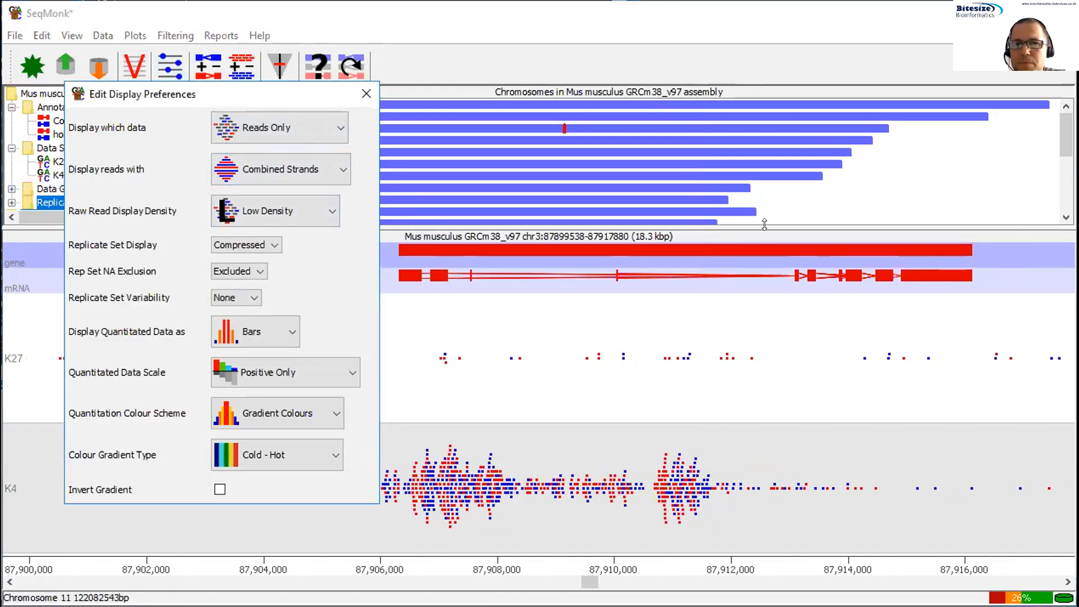
# - Try Medium and High raw read display densities with shortened data tracks, and restore Low Density and the taller tracks
pyautogui.moveTo(765, 224); pyautogui.dragTo(781, 425)
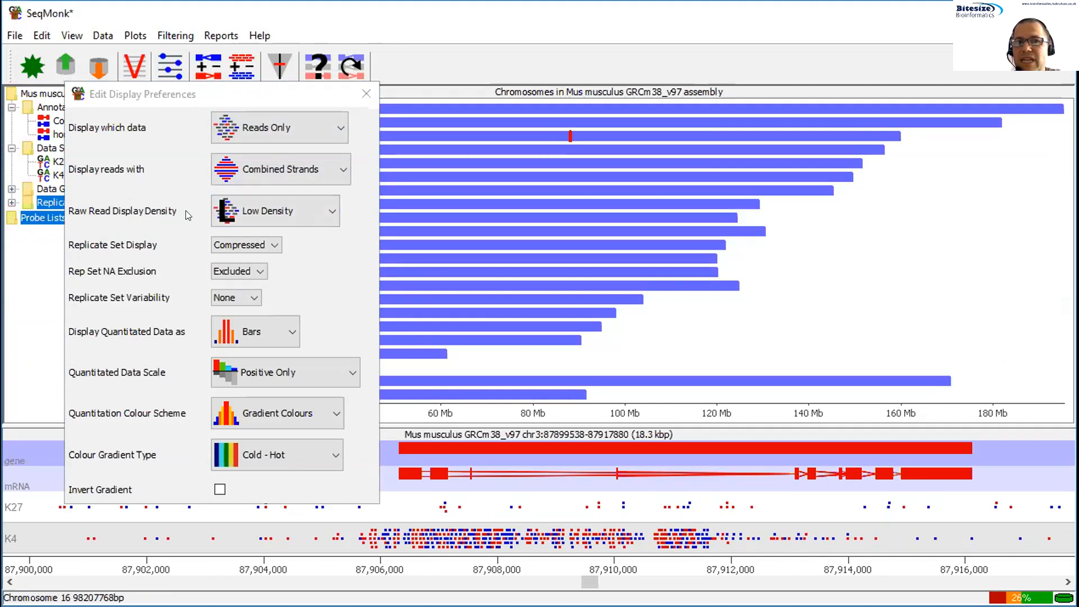
pyautogui.click(293, 212)
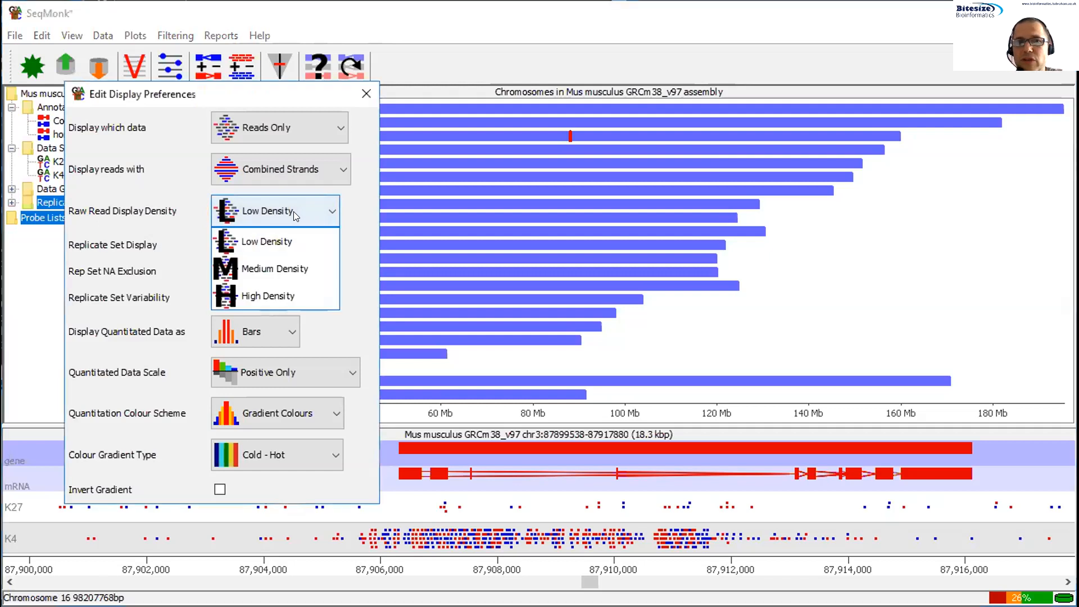
pyautogui.click(264, 269)
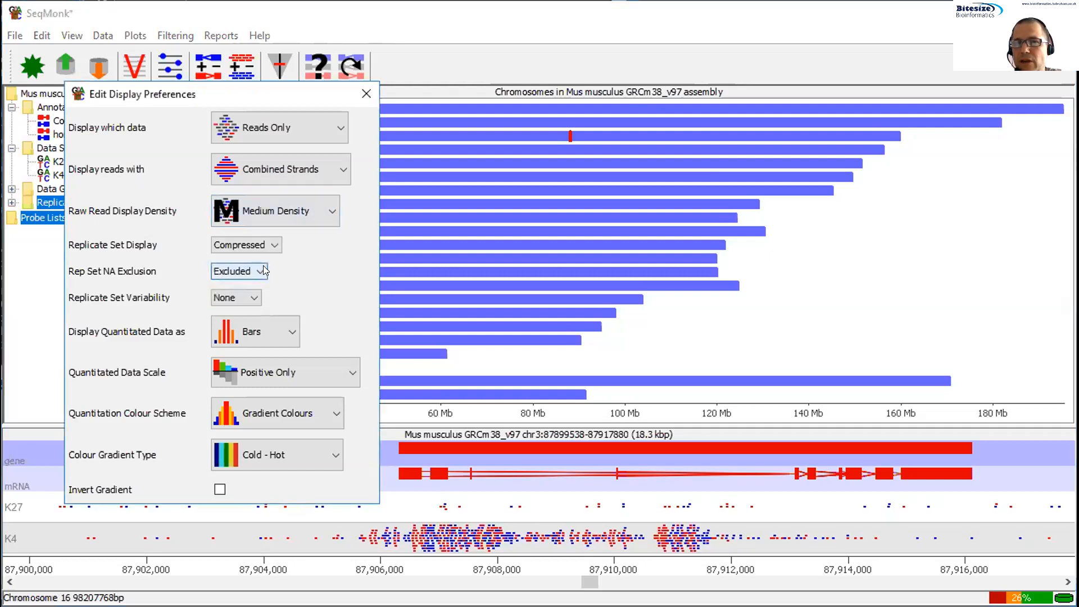
pyautogui.click(292, 210)
pyautogui.click(271, 293)
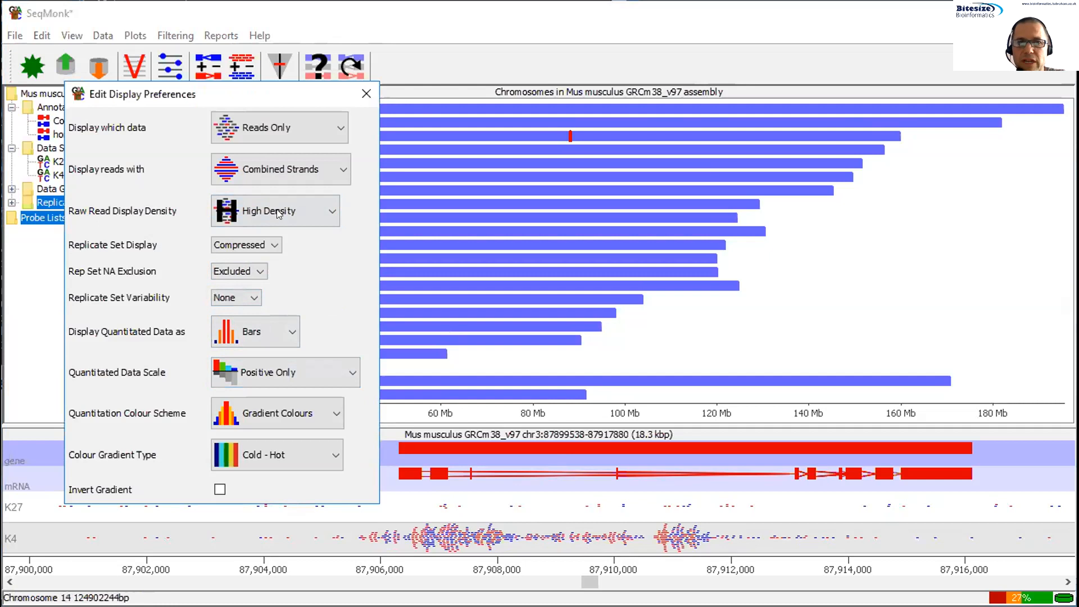
pyautogui.click(293, 209)
pyautogui.click(273, 246)
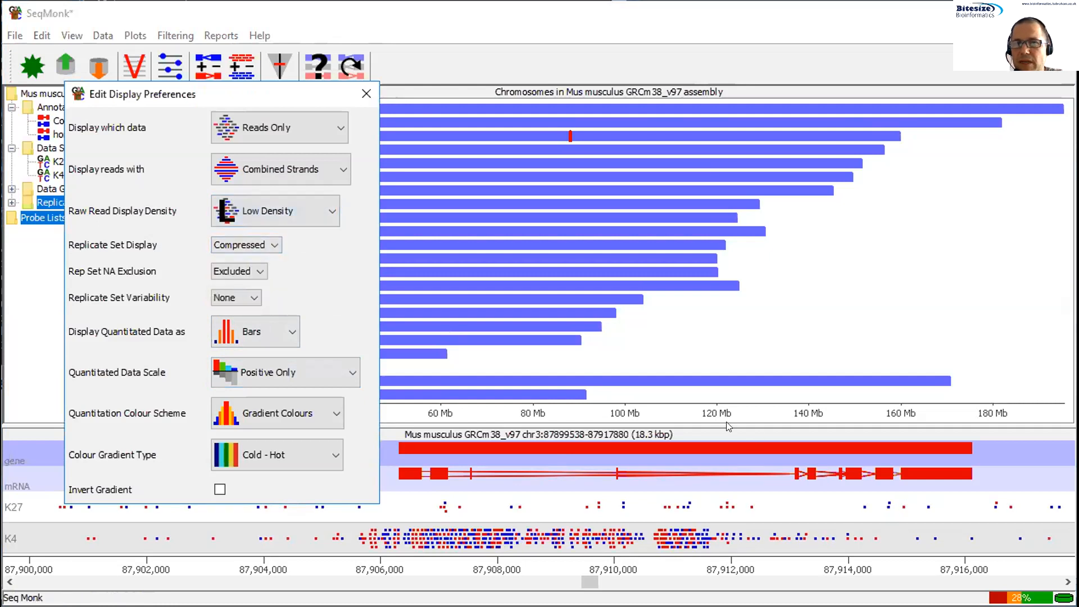
pyautogui.moveTo(726, 420); pyautogui.dragTo(751, 236)
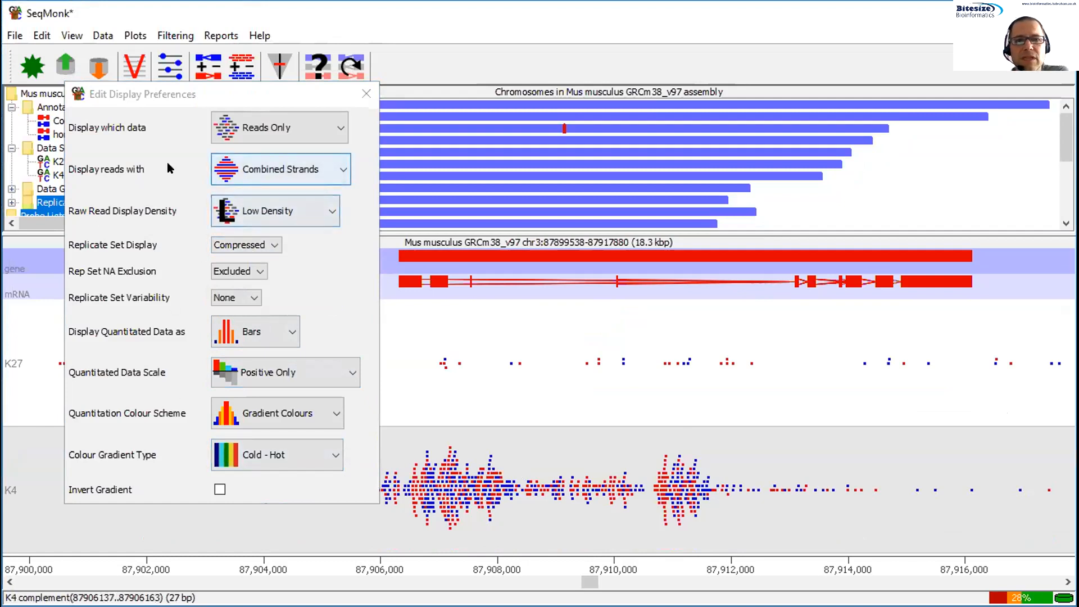
# - Display the reads with Separated Strands, and inspect the K4 peak near 87.92 Mbp on chromosome 3
pyautogui.click(288, 169)
pyautogui.click(274, 202)
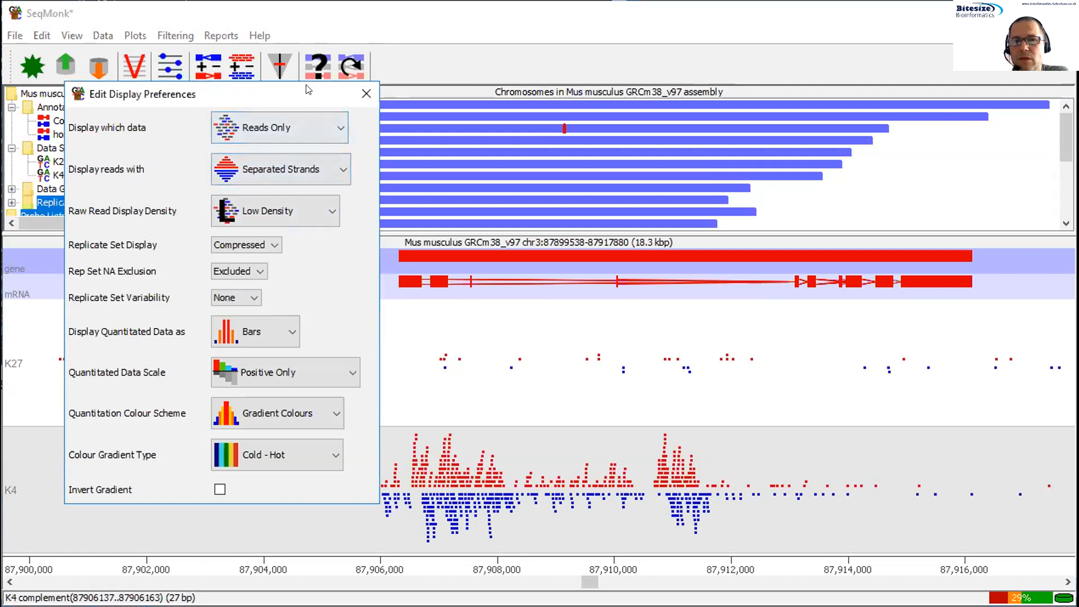
pyautogui.moveTo(308, 90); pyautogui.dragTo(1026, 31)
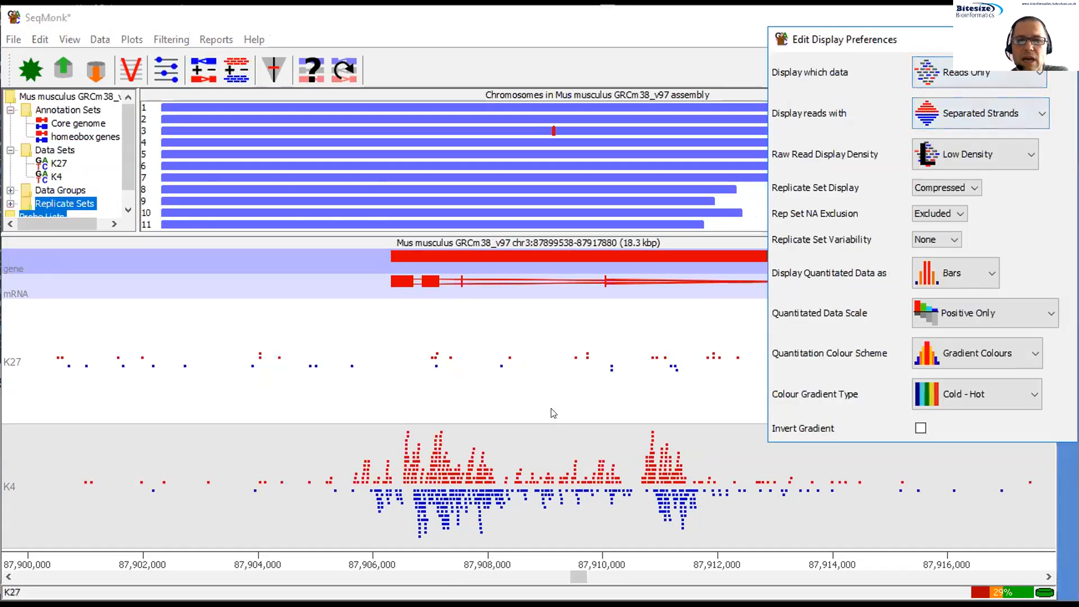
pyautogui.scroll(-2, 565, 426)
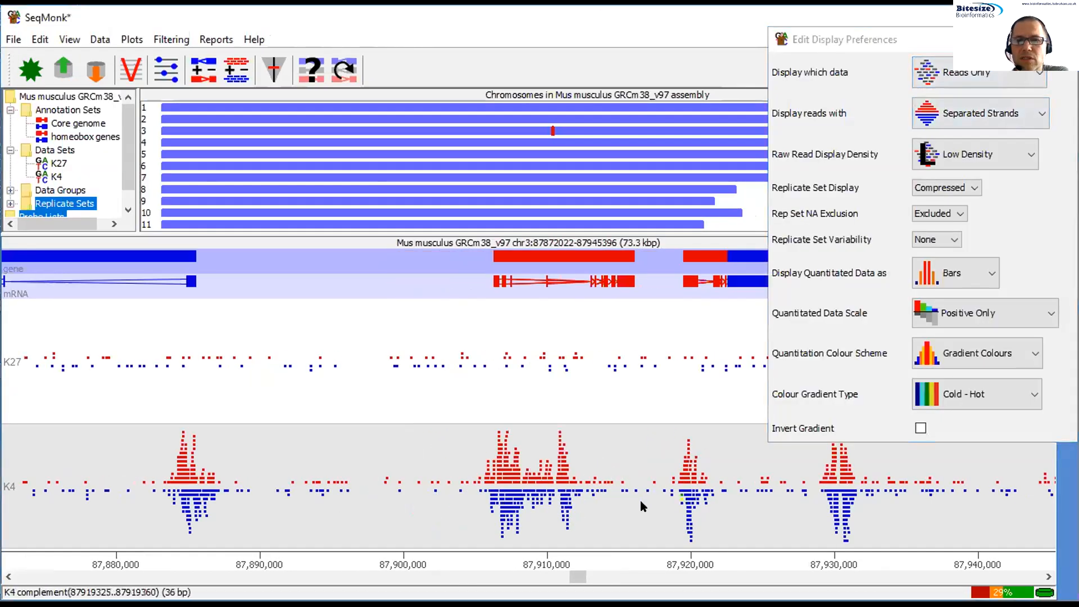
pyautogui.moveTo(640, 500); pyautogui.dragTo(752, 518)
pyautogui.scroll(-1, 605, 501)
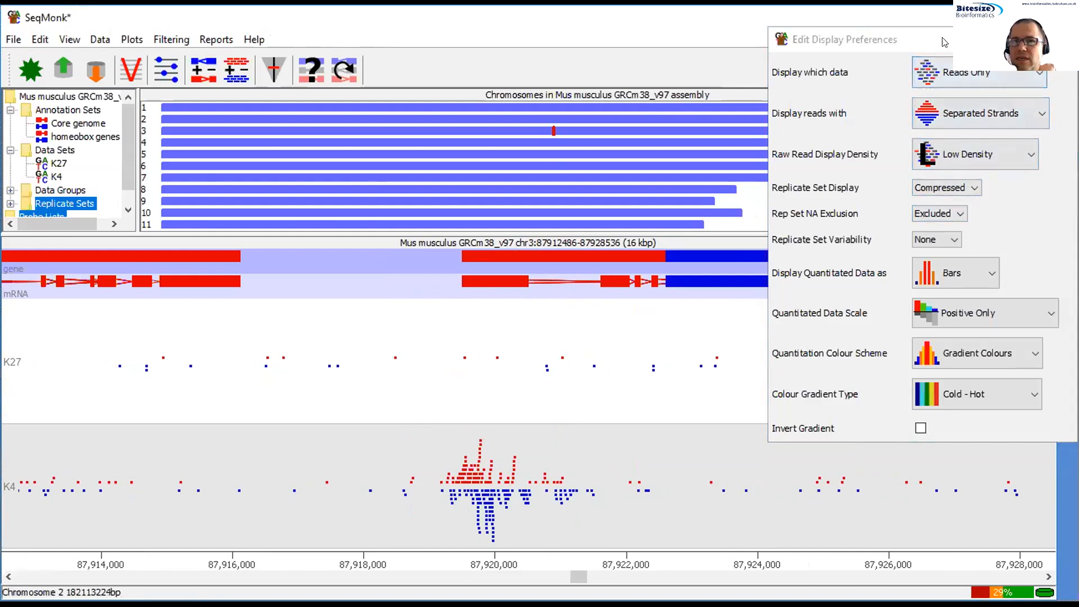
pyautogui.moveTo(945, 42); pyautogui.dragTo(866, 41)
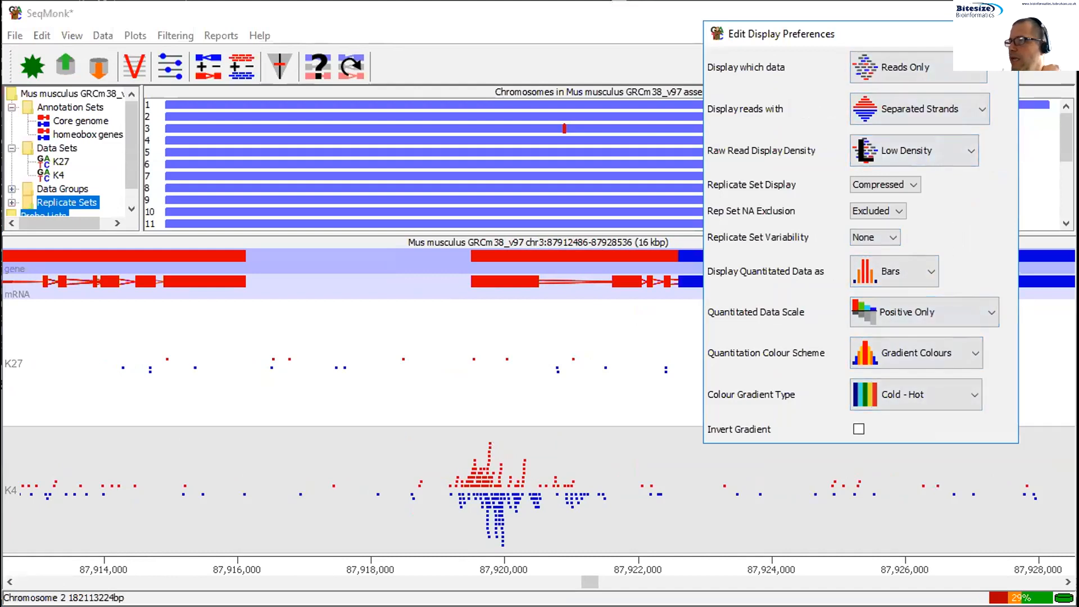
pyautogui.click(1001, 34)
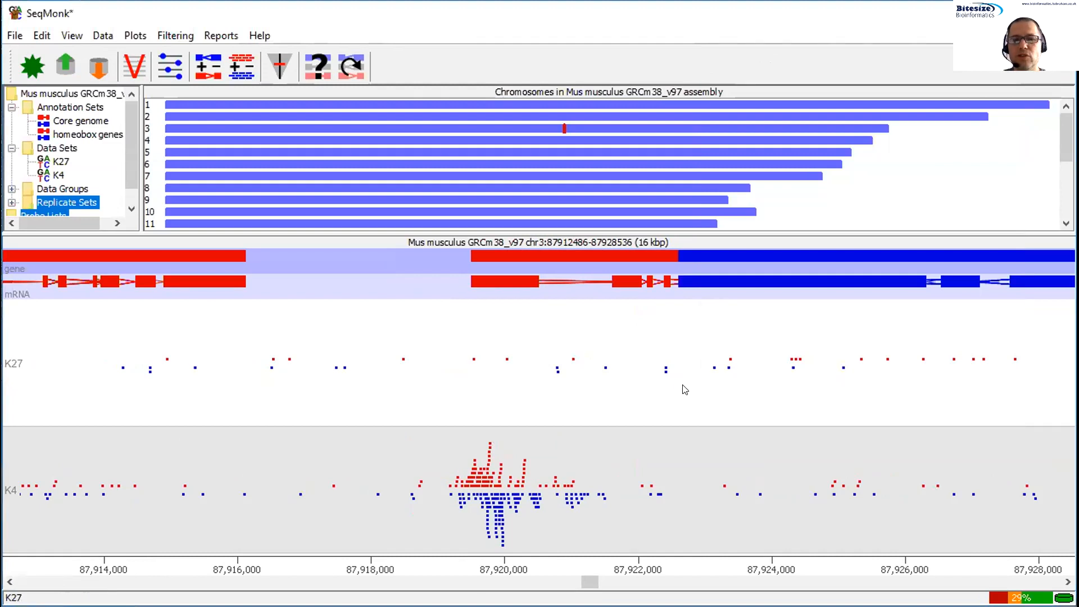
# - Compare the strand-separated K4 and K27 reads around the Hdgf gene, from a 16 kbp view out to about 127 kbp
pyautogui.press('Left')
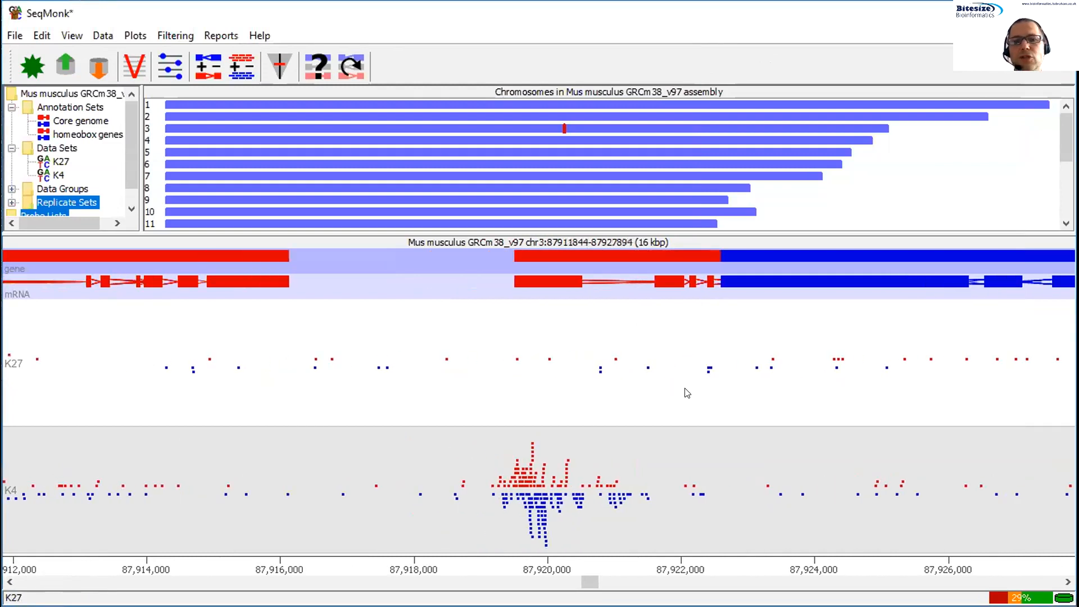
pyautogui.press('Down')
pyautogui.press('Down')
pyautogui.press('Down')
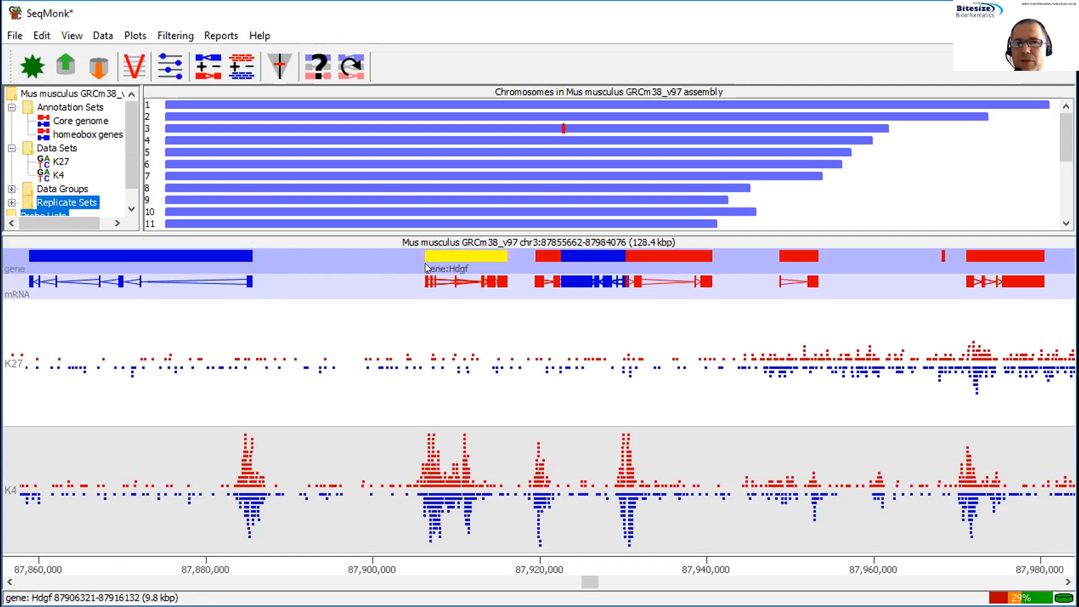
pyautogui.moveTo(567, 393); pyautogui.dragTo(611, 391)
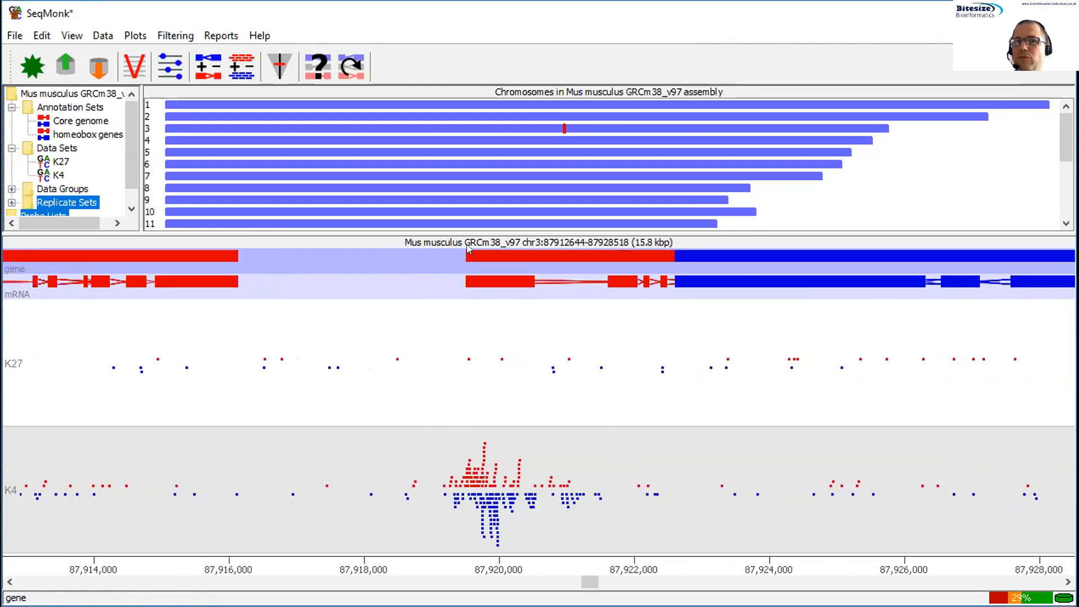
pyautogui.scroll(-3, 605, 424)
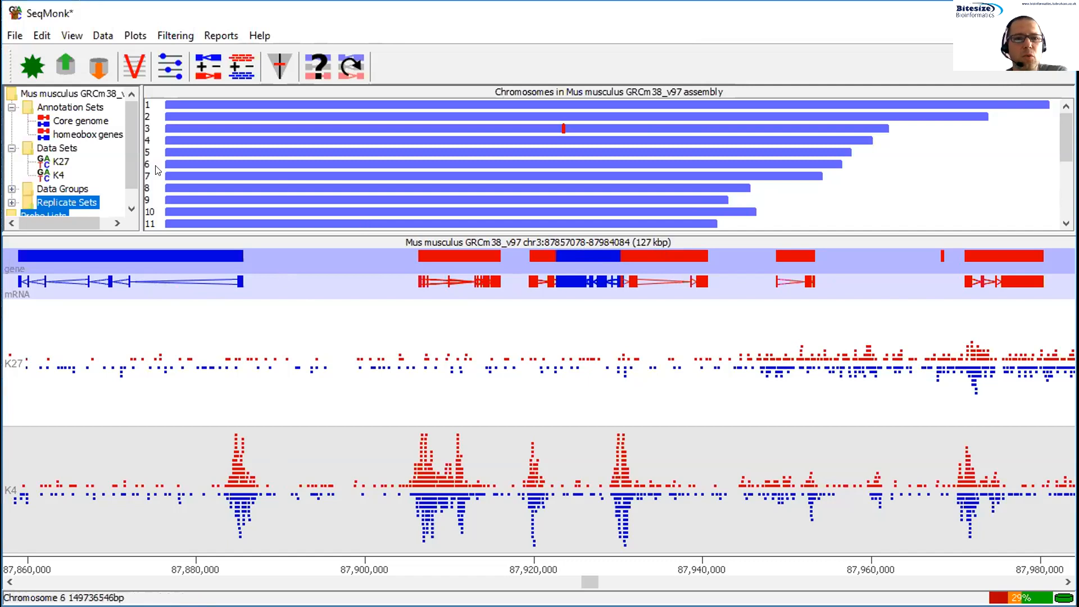
# - Open the probe definition options and look through the Running Window and Feature Probe Generator settings
pyautogui.scroll(-1, 132, 181)
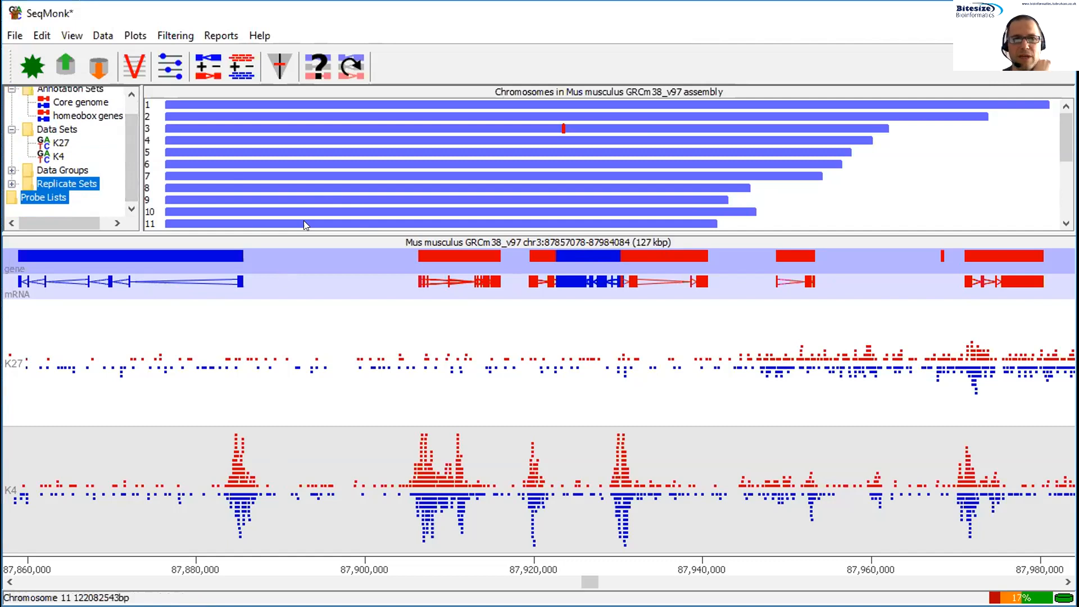
pyautogui.click(103, 35)
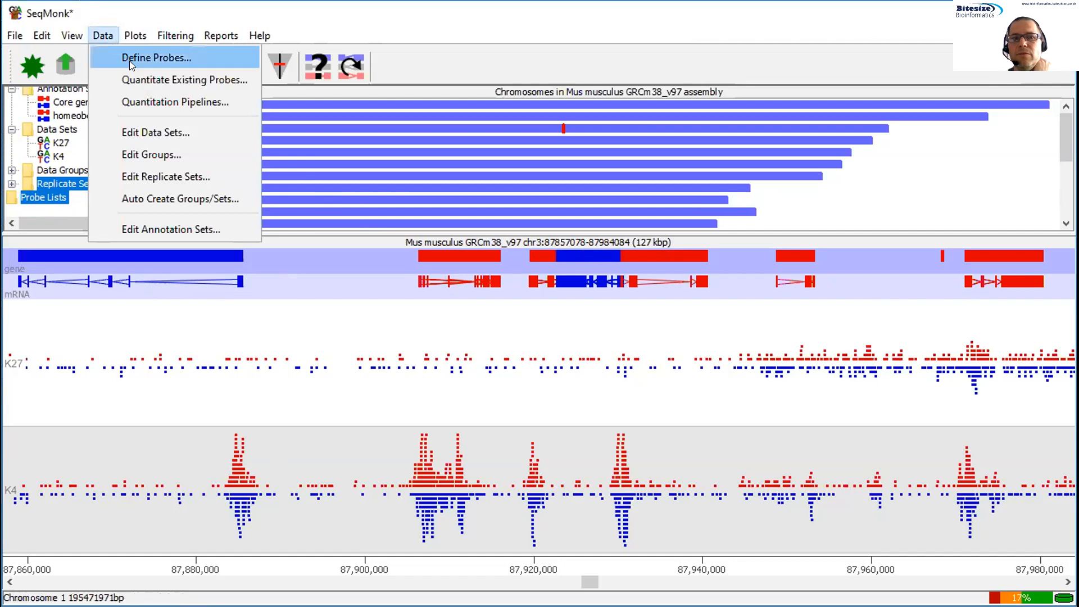
pyautogui.click(167, 58)
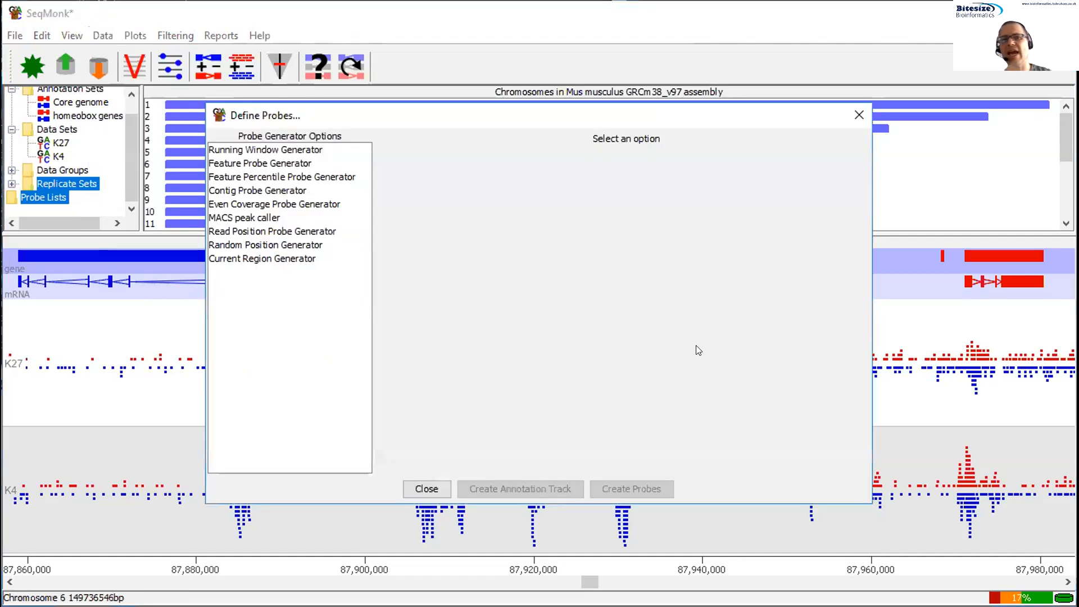
pyautogui.click(293, 151)
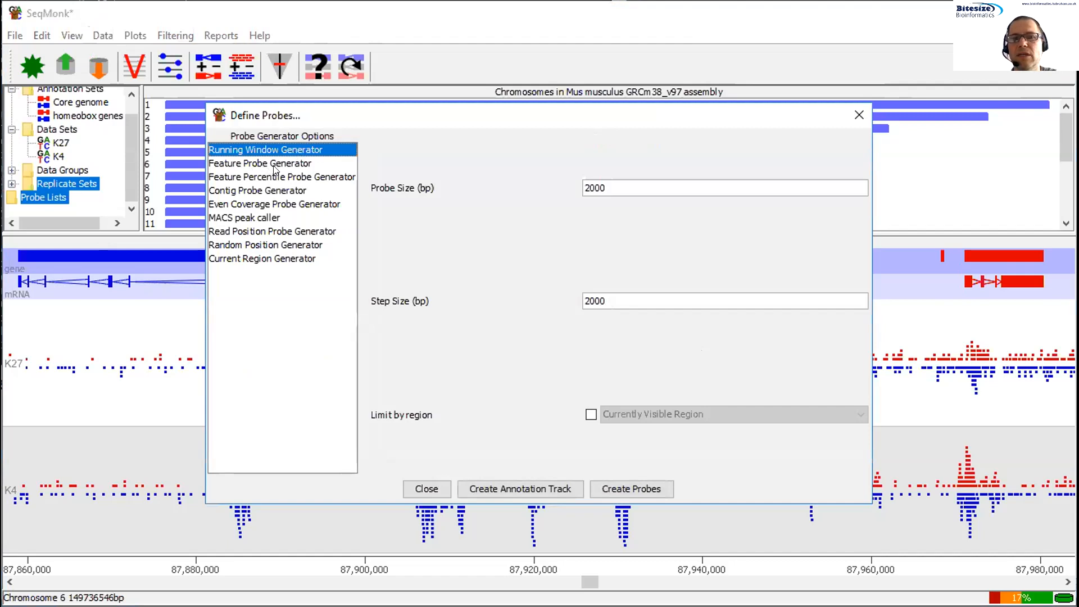
pyautogui.click(274, 177)
pyautogui.click(274, 163)
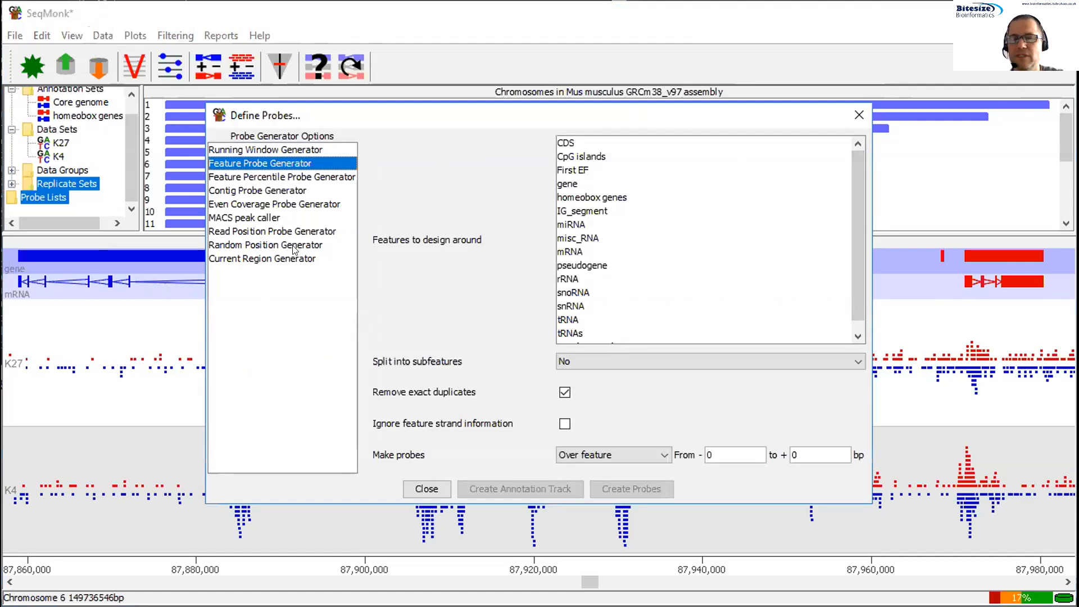
# - Choose the Running Window Generator and set both the probe size and the step size to 500 bp
pyautogui.click(310, 149)
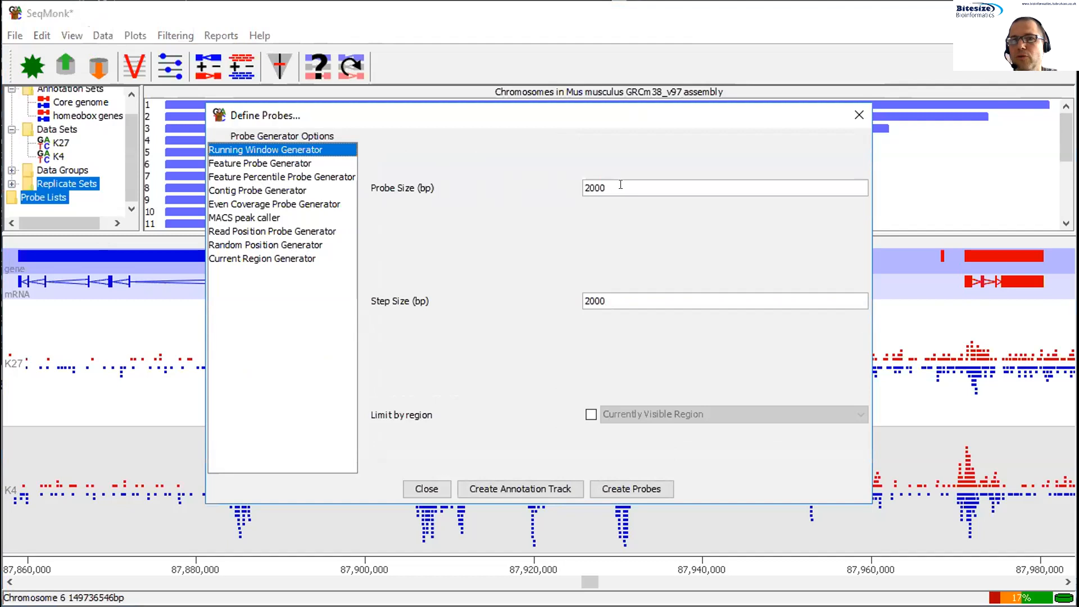
pyautogui.moveTo(621, 185); pyautogui.dragTo(581, 188)
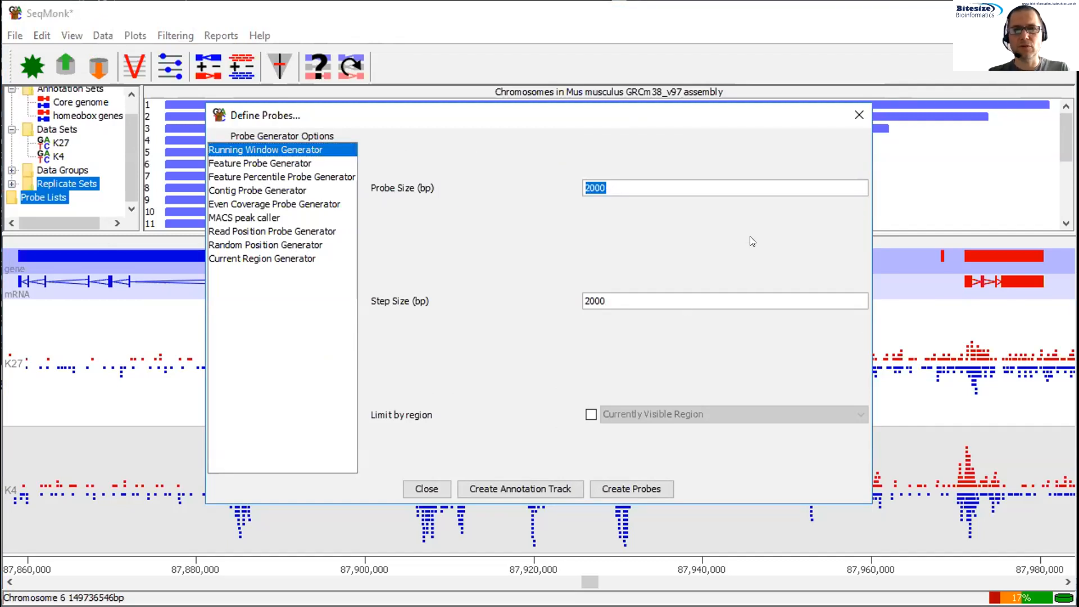
pyautogui.write('500')
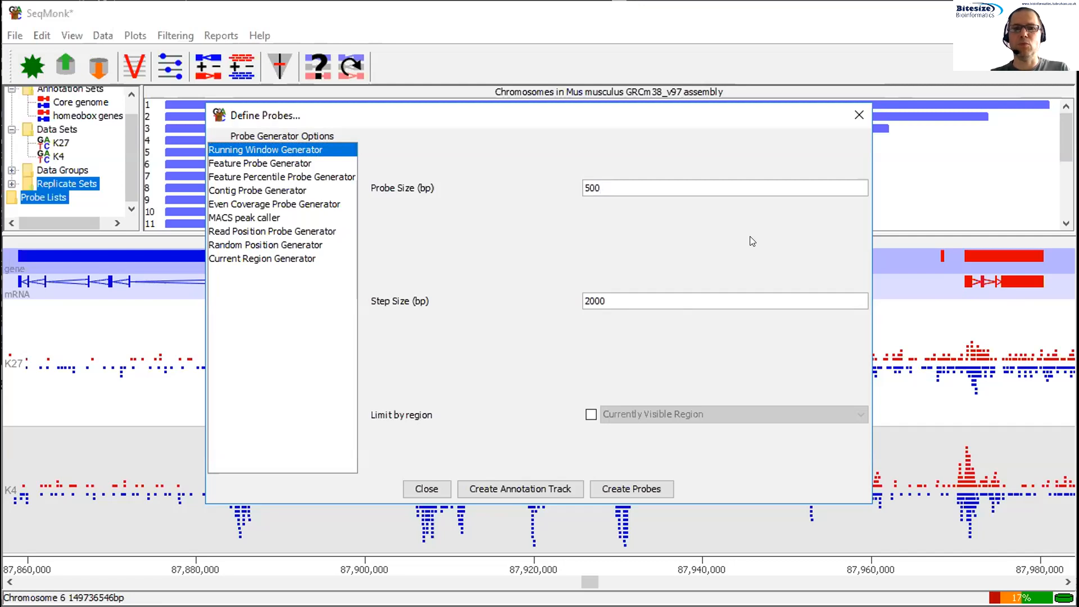
pyautogui.doubleClick(613, 305)
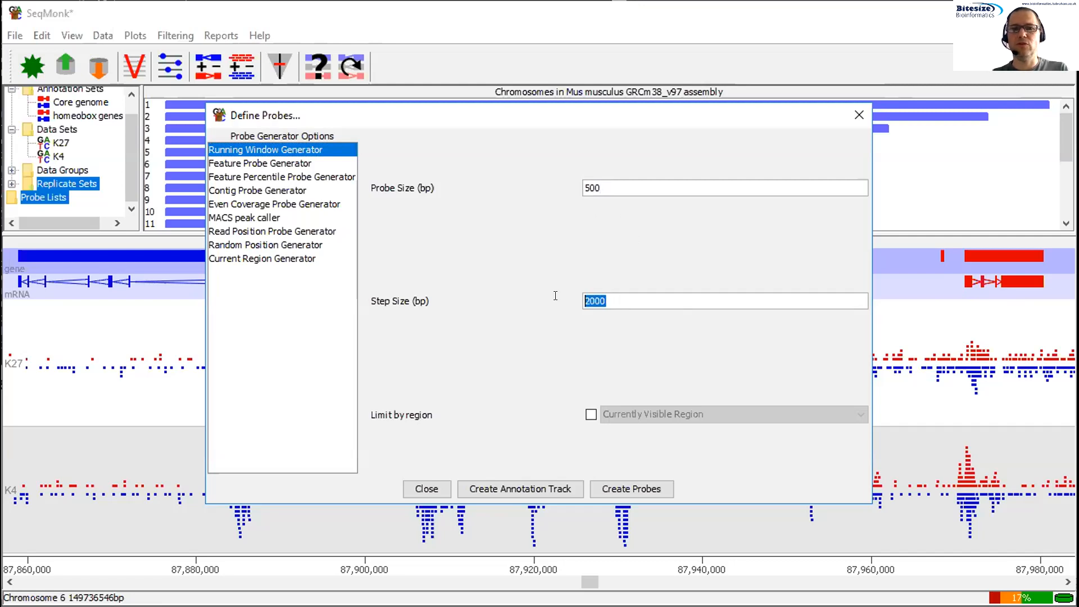
pyautogui.write('500')
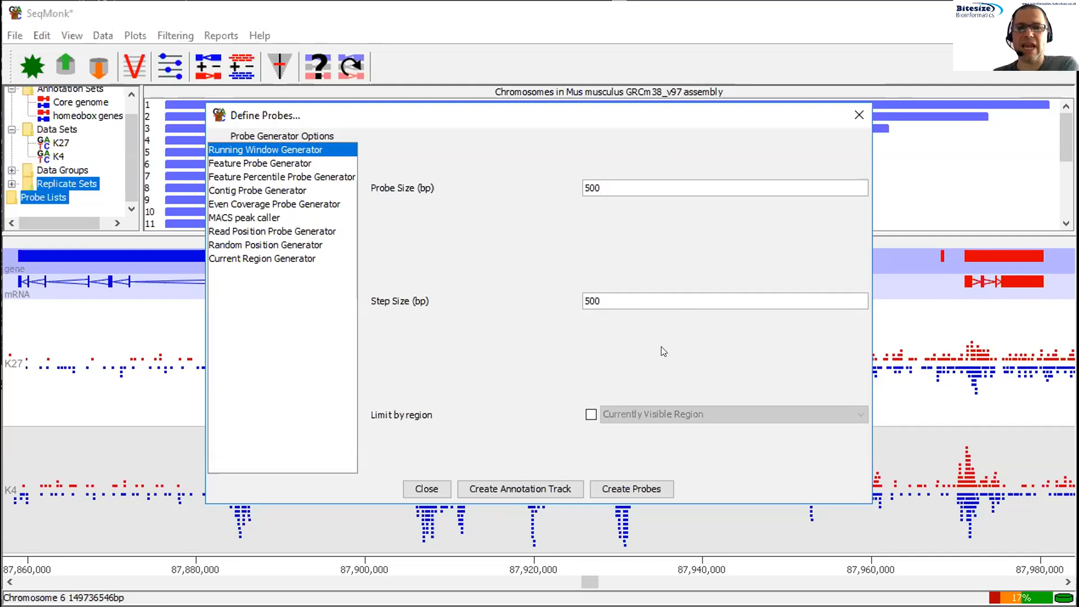
# - Create the running window probes and name the probe set "500bp tiled probes"
pyautogui.click(647, 491)
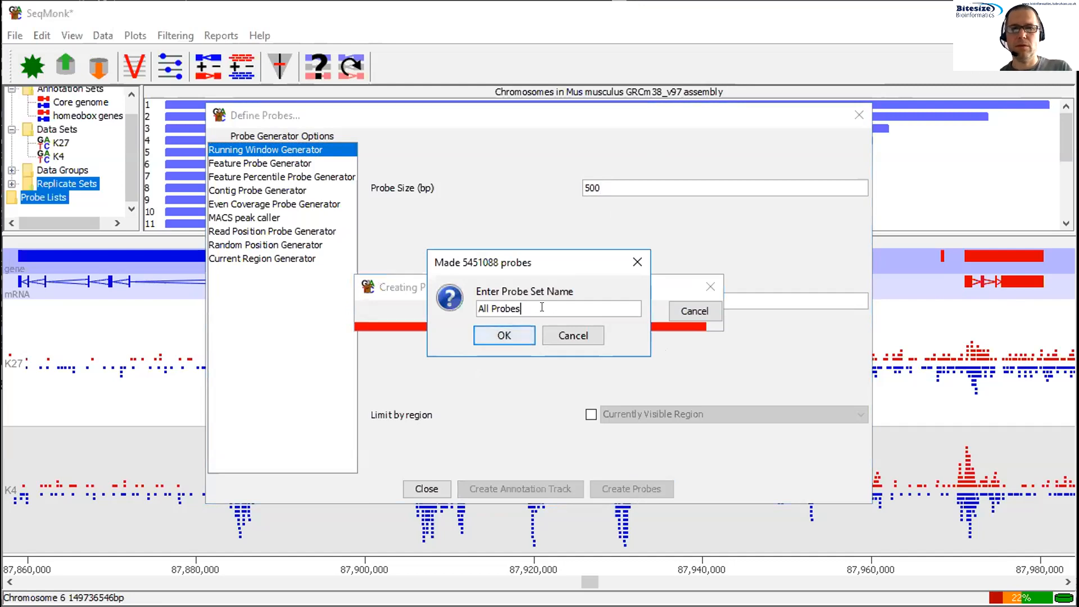
pyautogui.write('500')
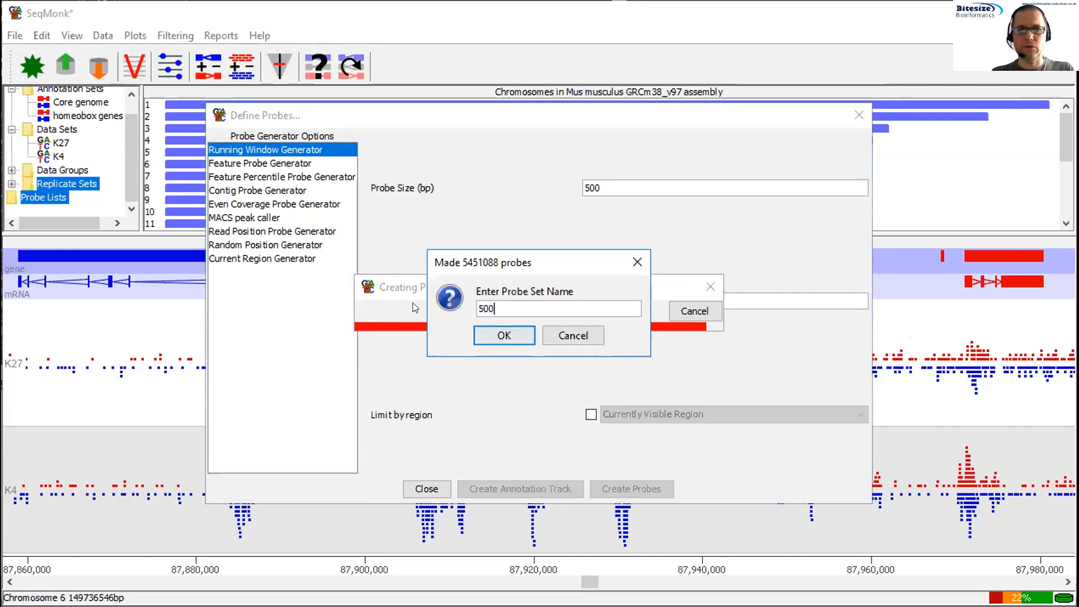
pyautogui.write('bp tiled probes')
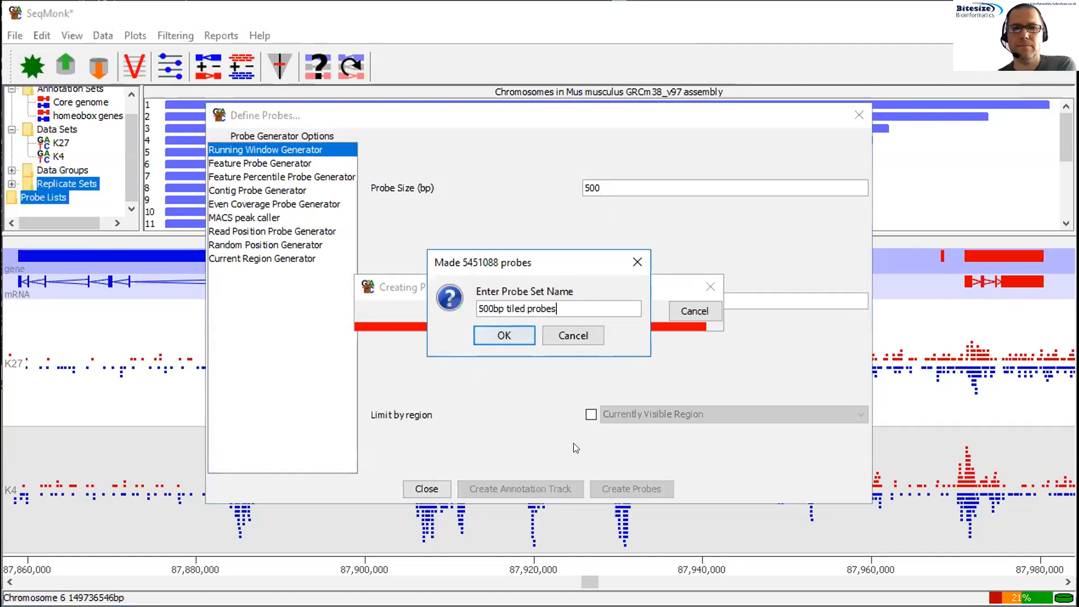
pyautogui.click(506, 333)
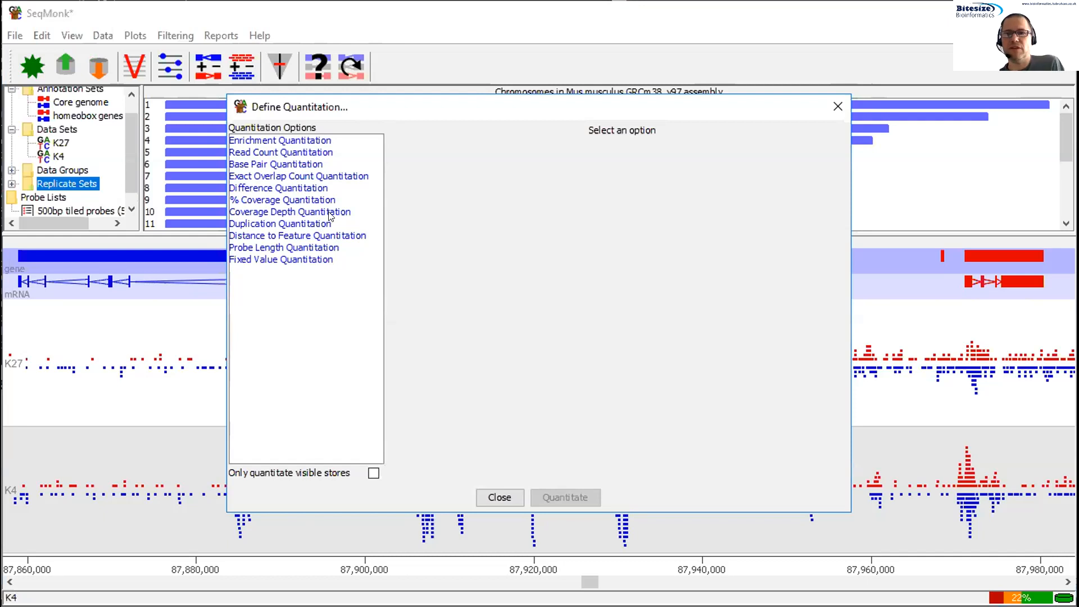
# - Quantitate the probes with Read Count Quantitation on All Reads, corrected to the Largest DataStore, without Log Transform Count
pyautogui.click(293, 152)
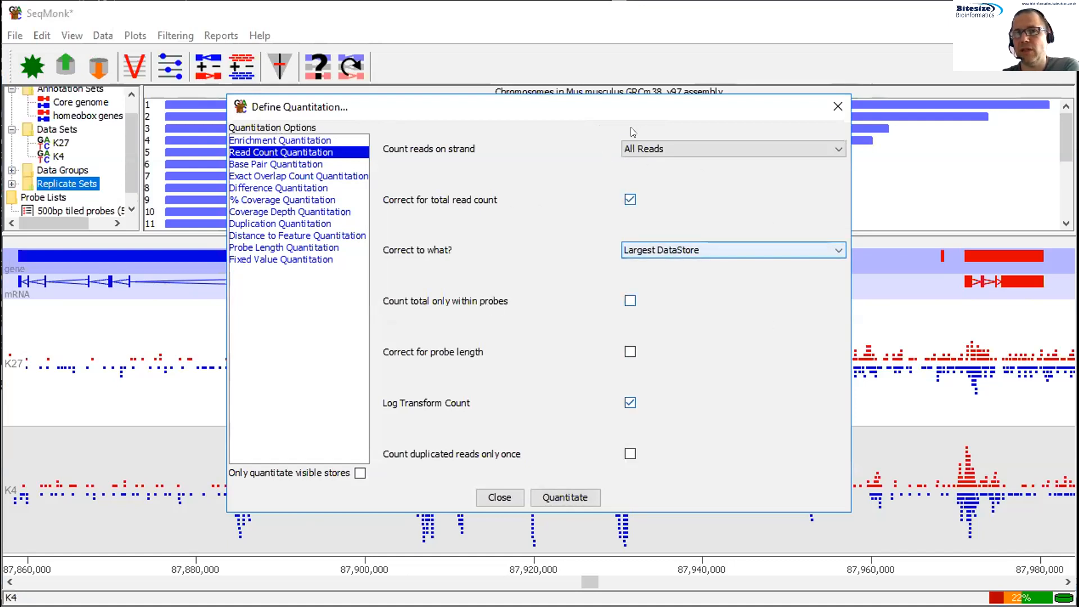
pyautogui.click(730, 144)
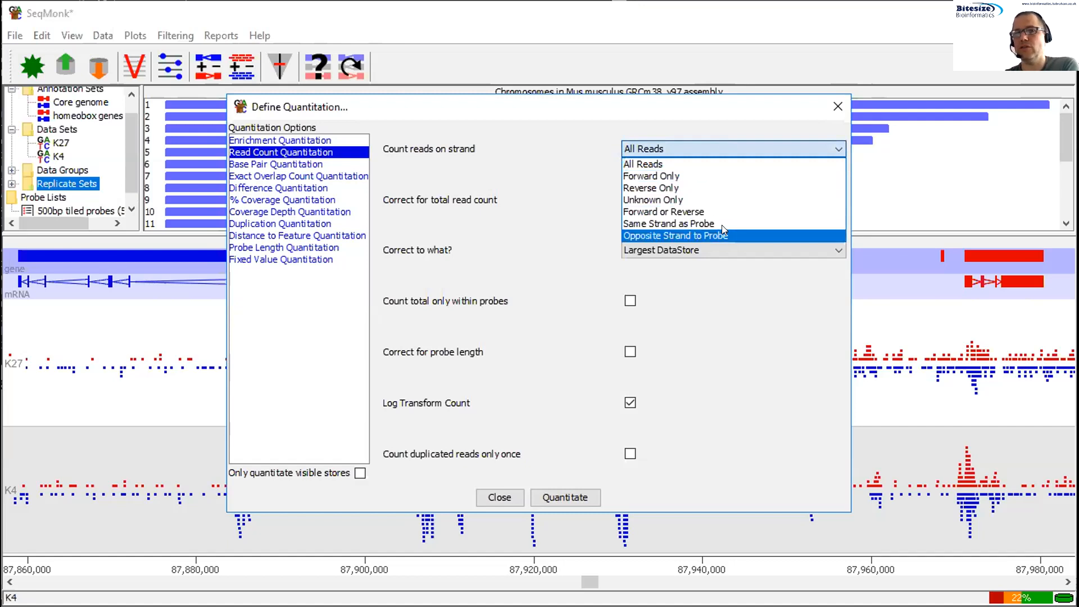
pyautogui.click(709, 151)
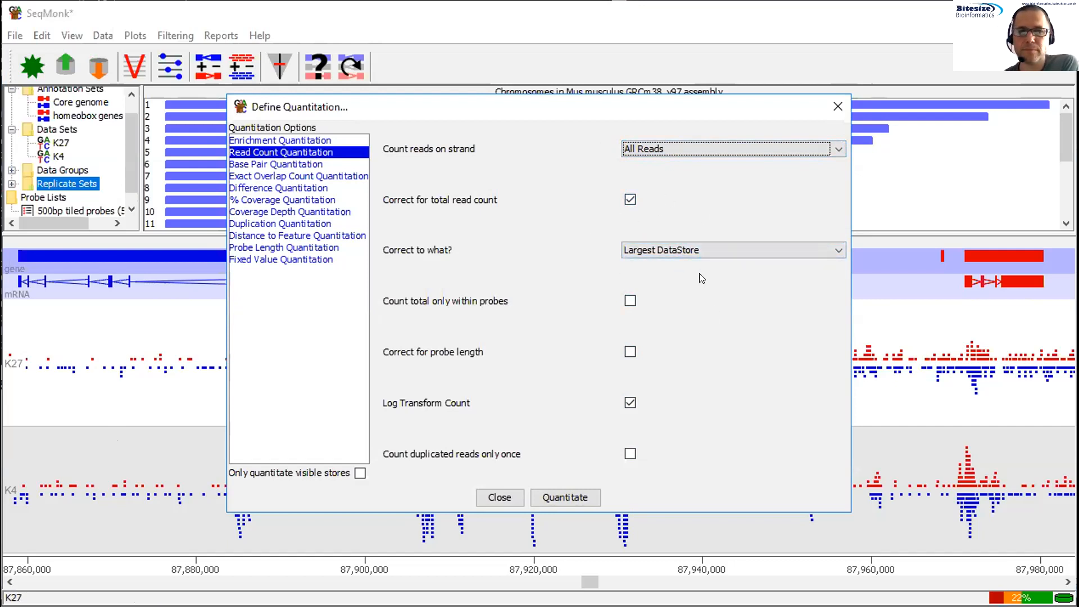
pyautogui.click(631, 403)
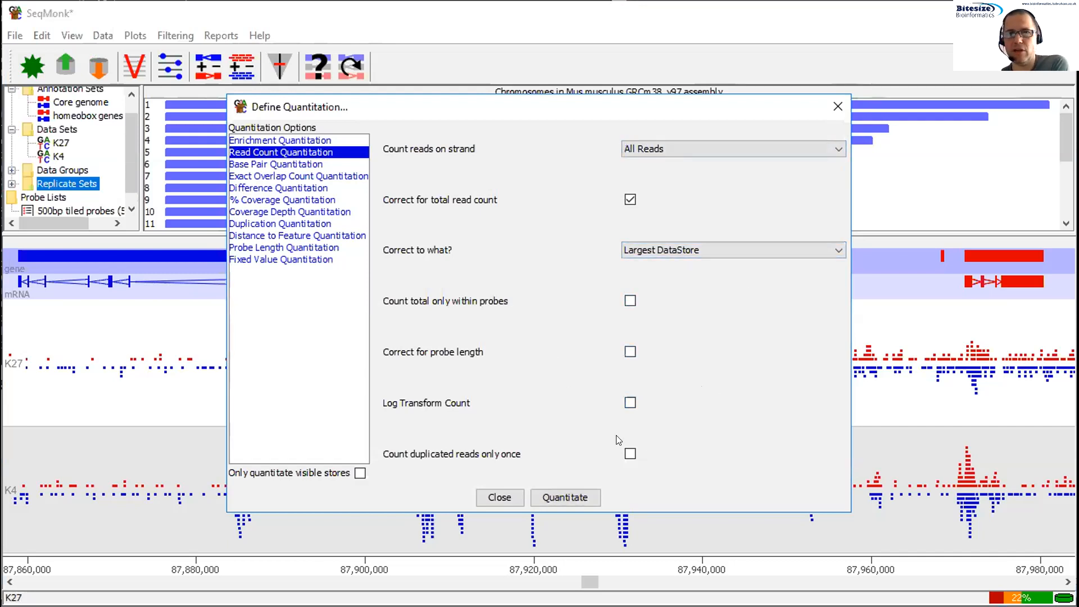
pyautogui.click(566, 498)
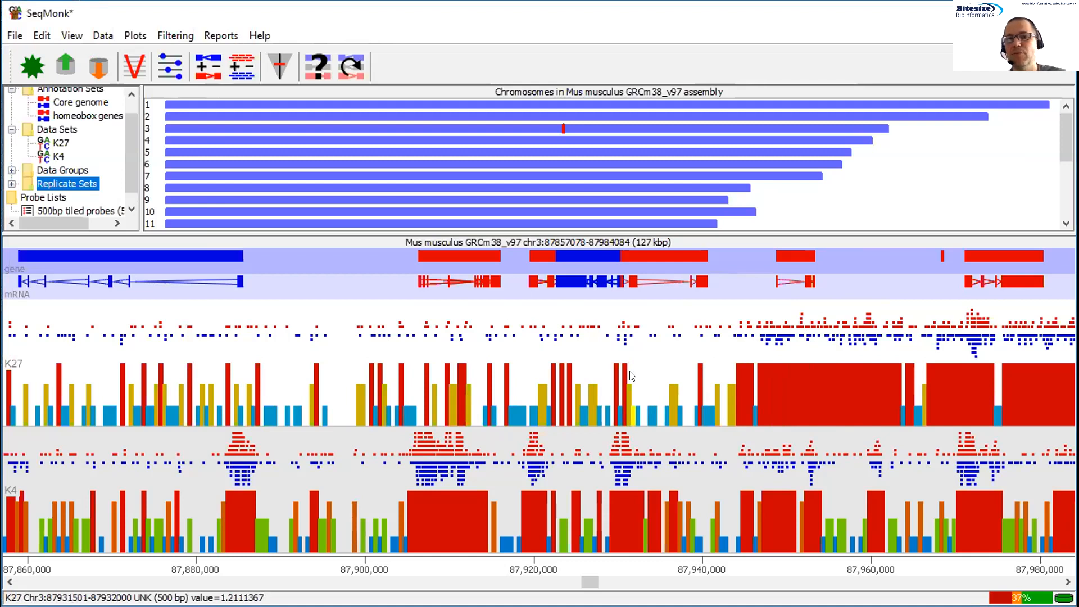
# - Raise the data zoom scale to a maximum of about 50 and widen the chromosome 3 view to about 508 kbp
pyautogui.scroll(-6, 683, 381)
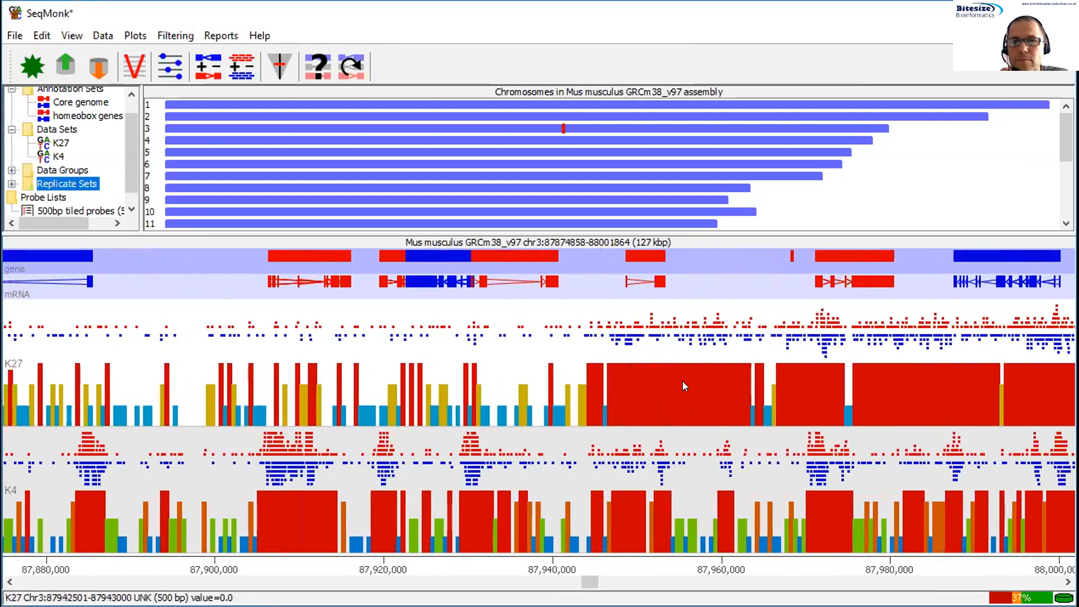
pyautogui.scroll(-1, 677, 388)
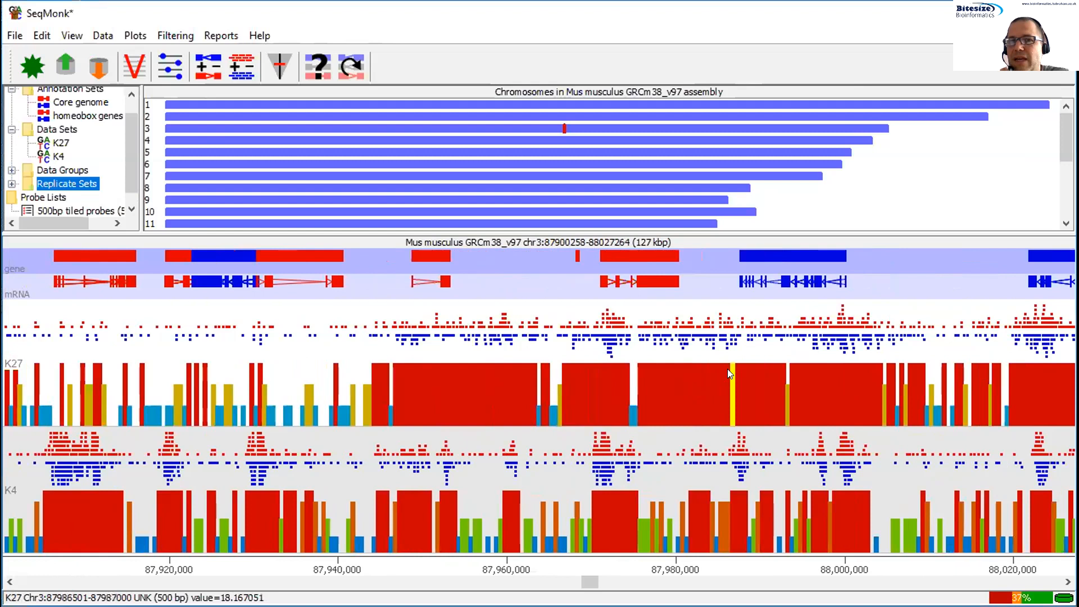
pyautogui.scroll(-3, 728, 374)
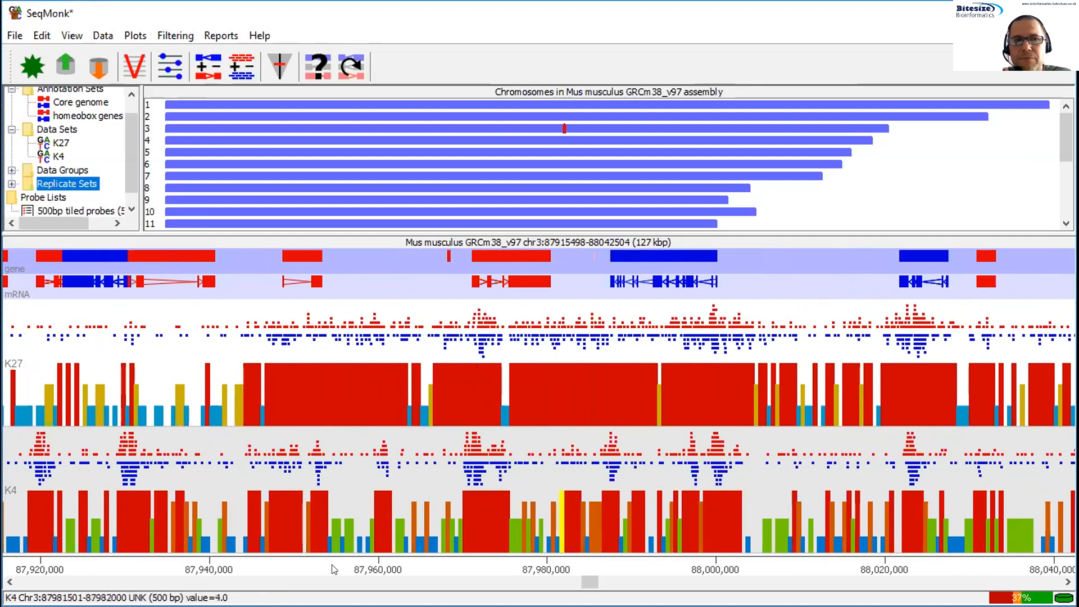
pyautogui.click(279, 64)
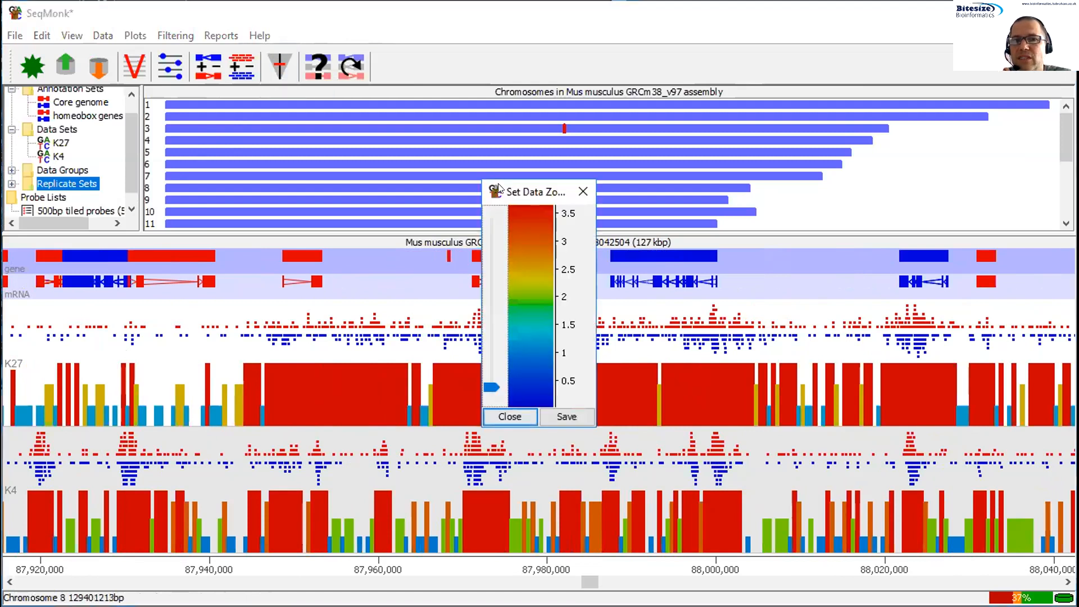
pyautogui.moveTo(535, 189); pyautogui.dragTo(920, 90)
pyautogui.moveTo(878, 284); pyautogui.dragTo(875, 249)
pyautogui.rightClick(775, 406)
pyautogui.rightClick(775, 406)
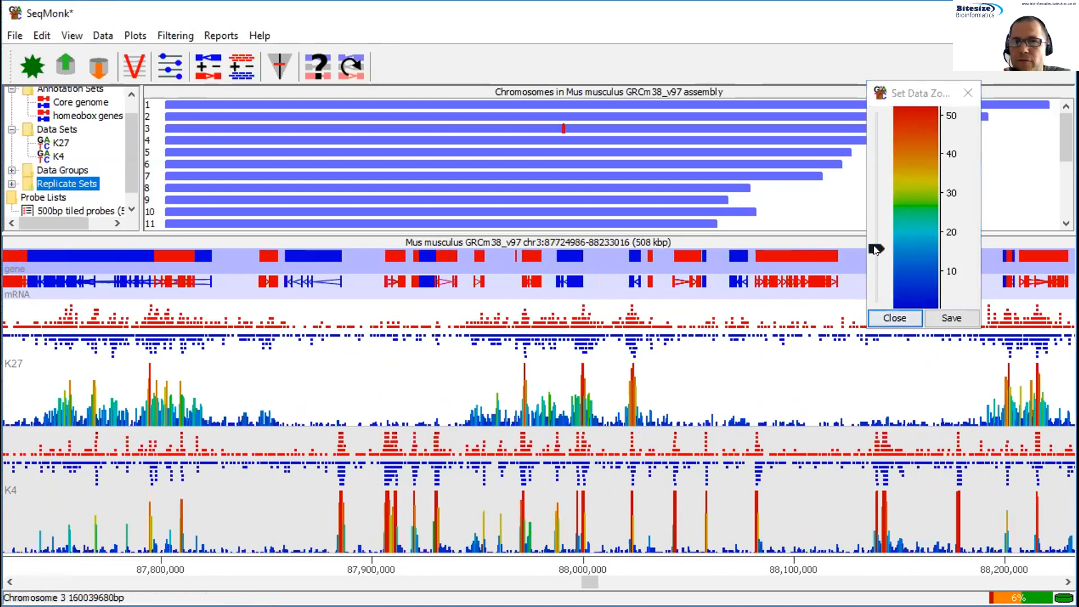
# - Compare data zoom maxima of about 80 and 250, settle on about 60, check the neighbouring K27 and K4 peaks, and close the data zoom
pyautogui.moveTo(874, 225)
pyautogui.mouseDown()
pyautogui.moveTo(876, 243)
pyautogui.moveTo(885, 232)
pyautogui.moveTo(877, 219)
pyautogui.moveTo(873, 237)
pyautogui.mouseUp()
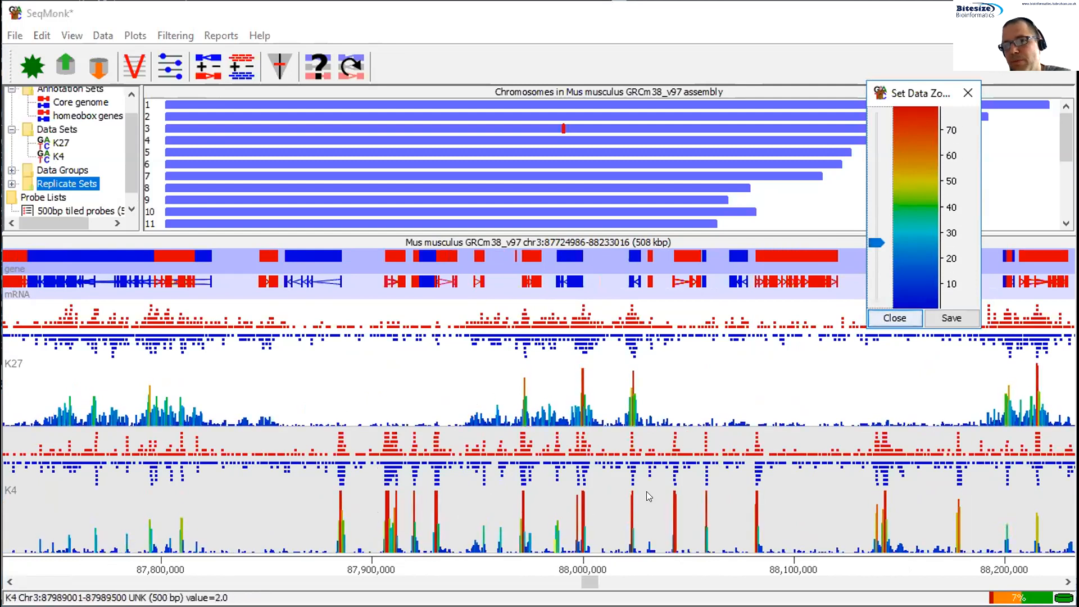
pyautogui.moveTo(877, 235)
pyautogui.mouseDown()
pyautogui.moveTo(877, 245)
pyautogui.moveTo(877, 227)
pyautogui.mouseUp()
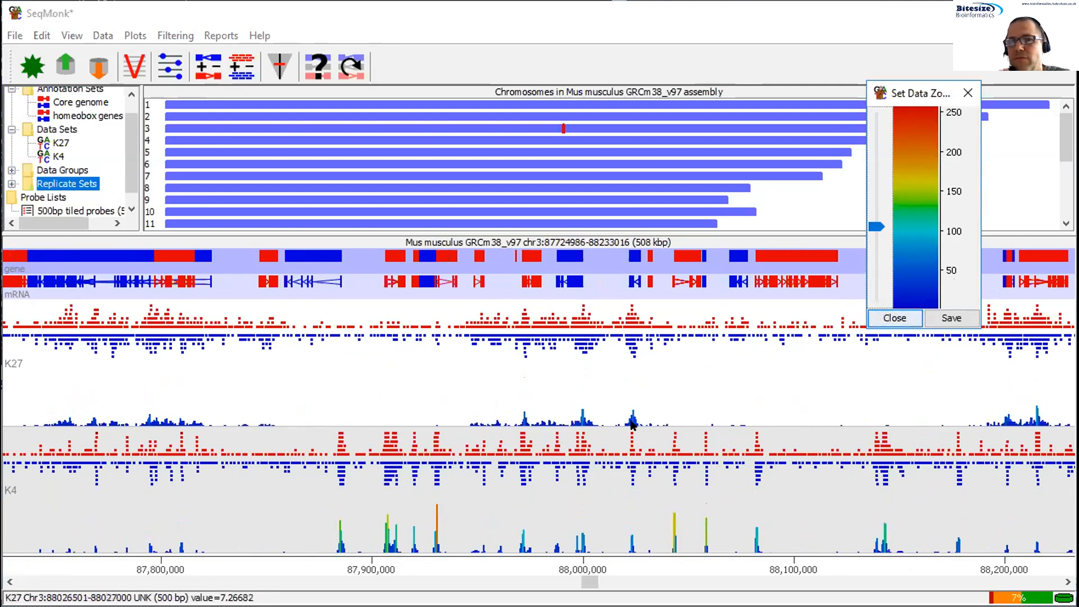
pyautogui.moveTo(875, 225); pyautogui.dragTo(883, 245)
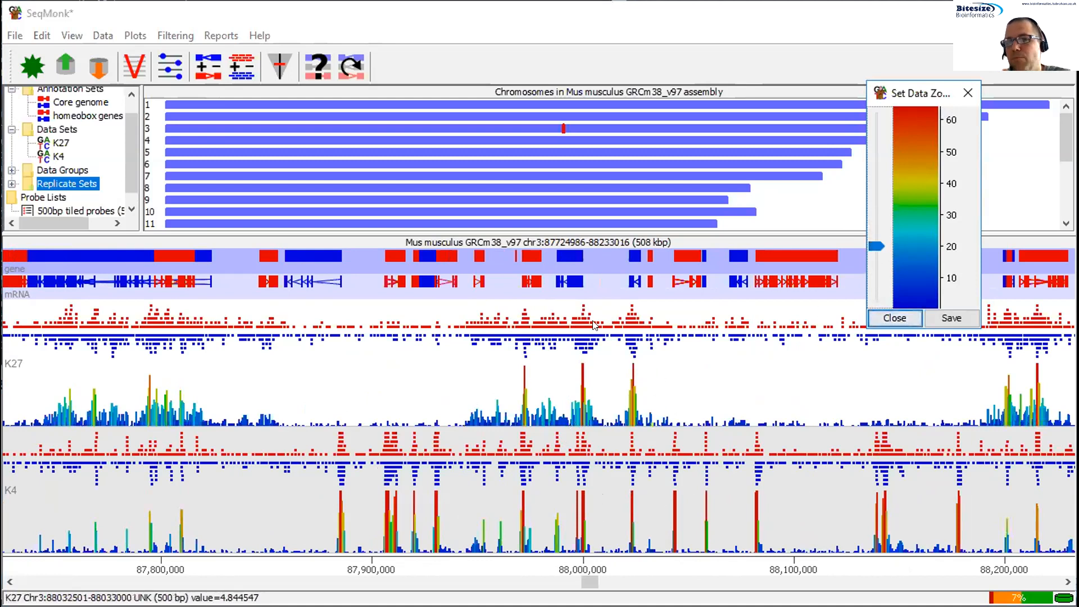
pyautogui.scroll(-16, 670, 427)
pyautogui.scroll(-20, 594, 432)
pyautogui.scroll(4, 593, 438)
pyautogui.scroll(11, 594, 439)
pyautogui.click(888, 320)
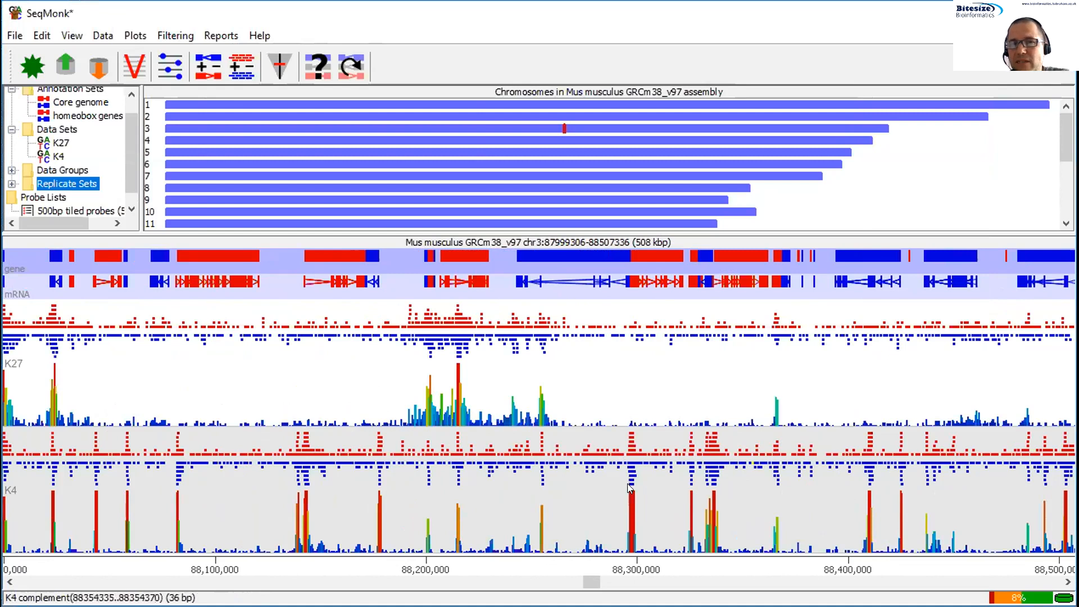
# - Inspect the quantitated K4 peak near 88.3 Mbp on chromosome 3 up close, and return to a view of about 586 kbp
pyautogui.moveTo(595, 509); pyautogui.dragTo(671, 524)
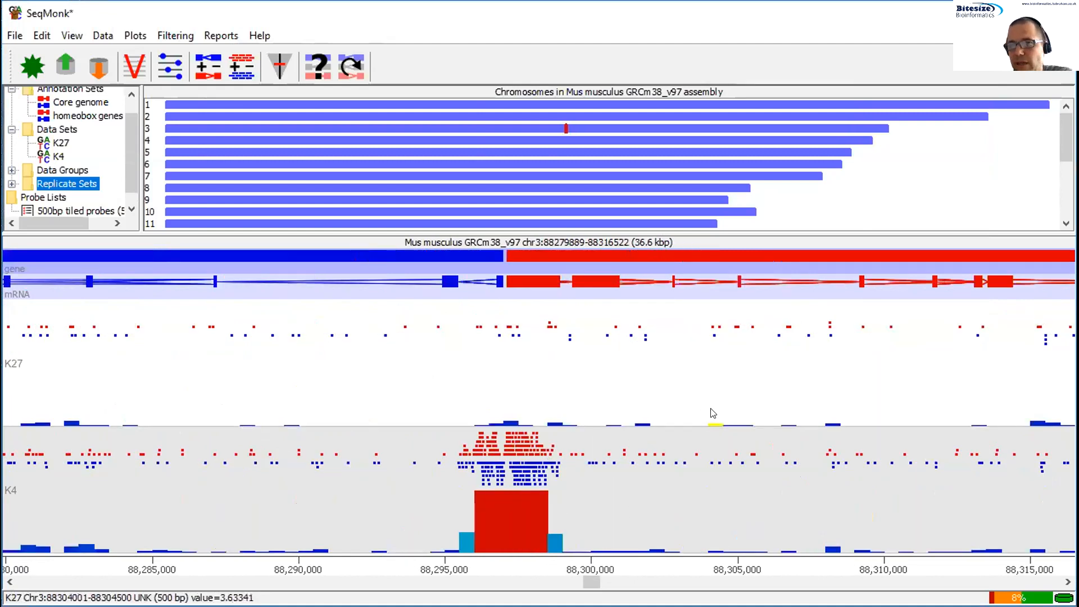
pyautogui.scroll(-3, 713, 413)
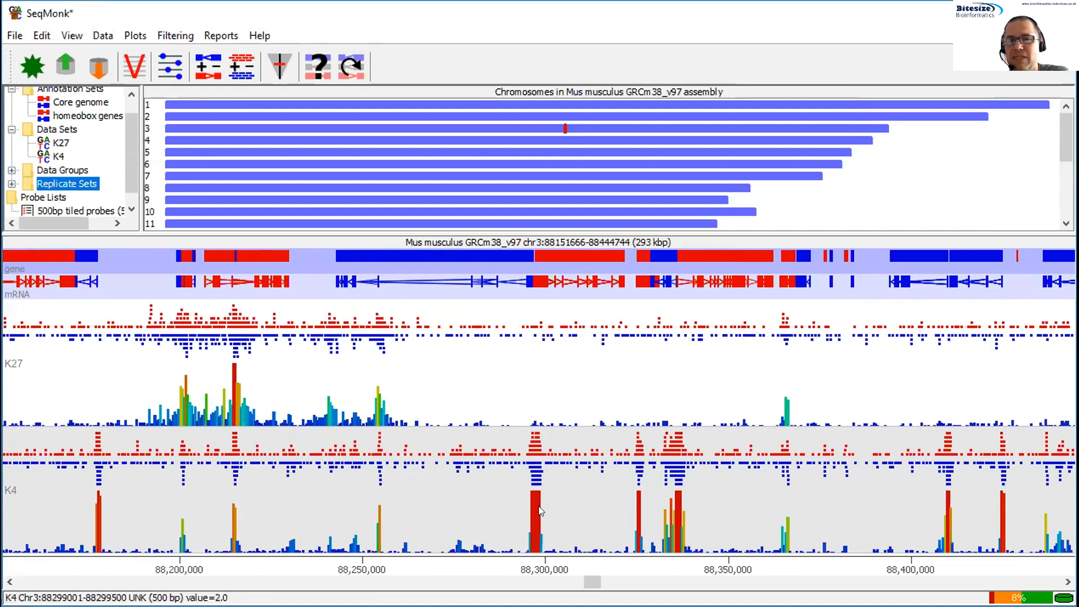
pyautogui.rightClick(588, 504)
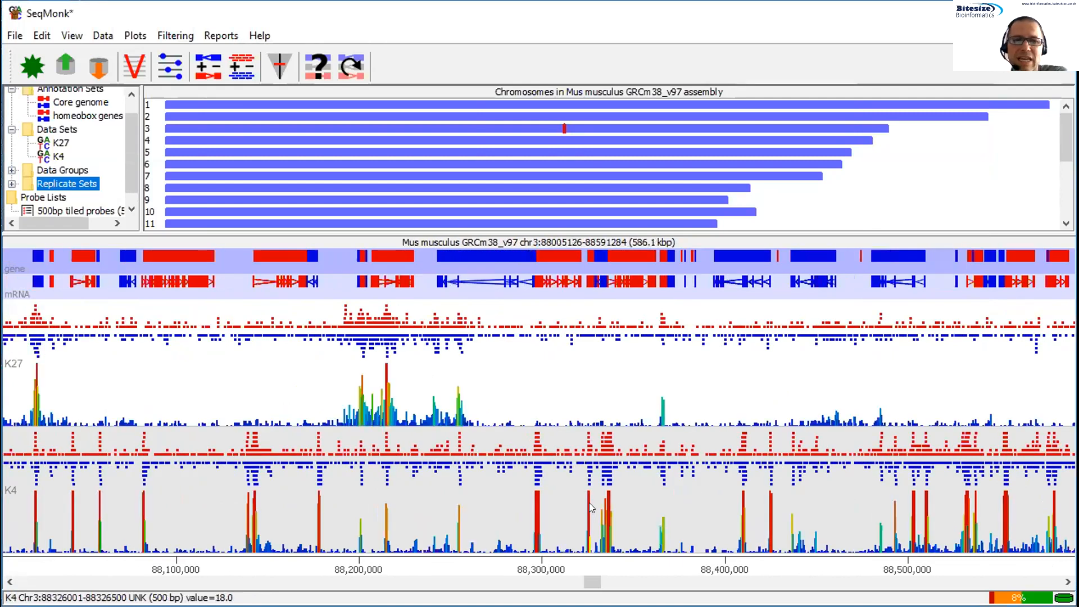
pyautogui.scroll(1, 573, 491)
pyautogui.scroll(1, 573, 490)
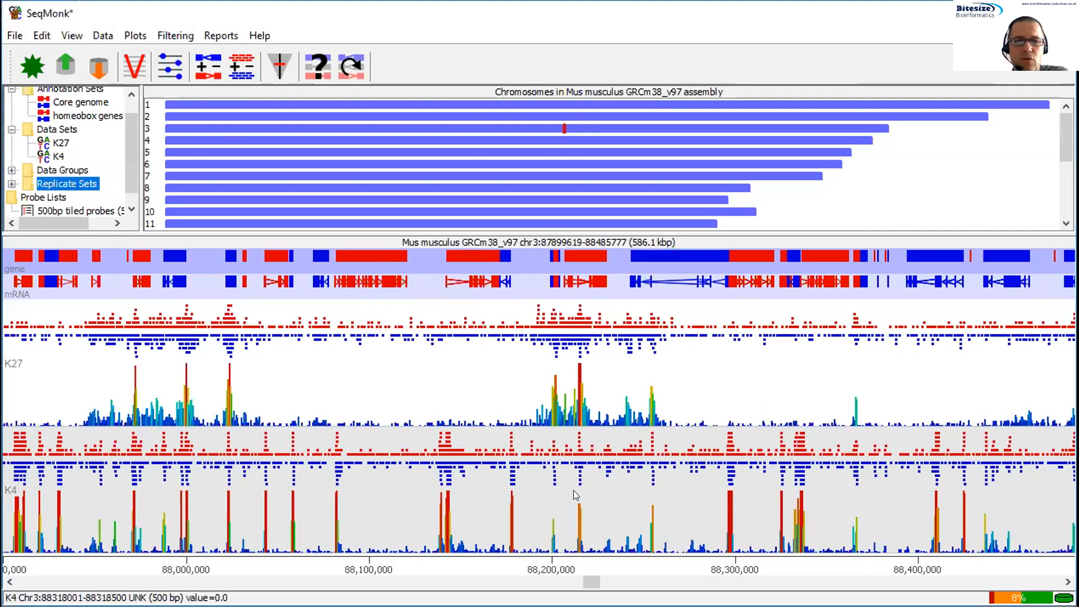
# - Open the display preferences, place them clear of the central peaks, and set the displayed data to Reads Only
pyautogui.click(180, 68)
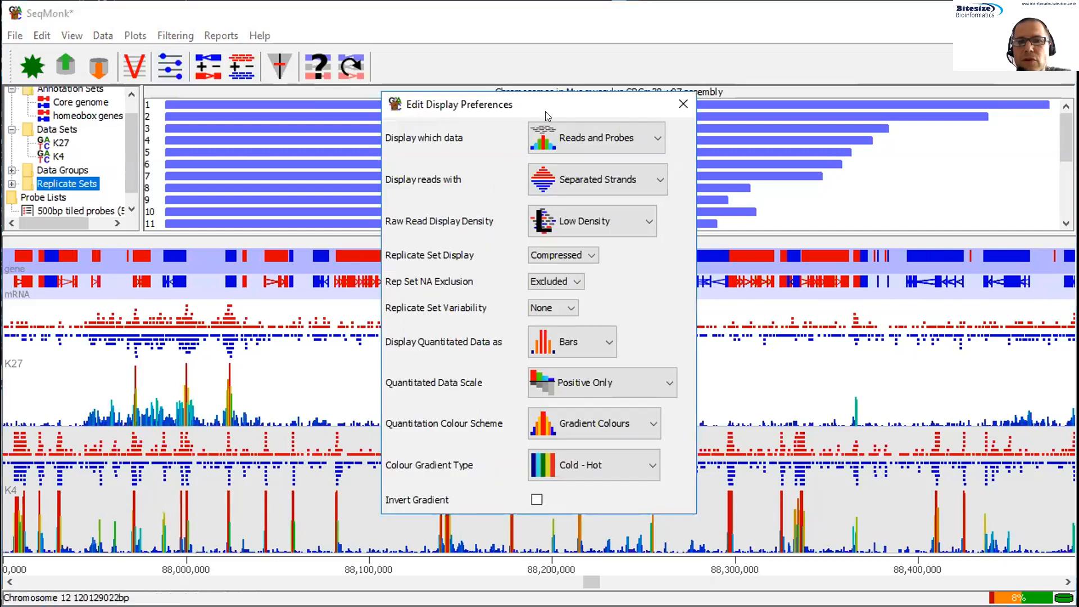
pyautogui.moveTo(580, 114); pyautogui.dragTo(920, 100)
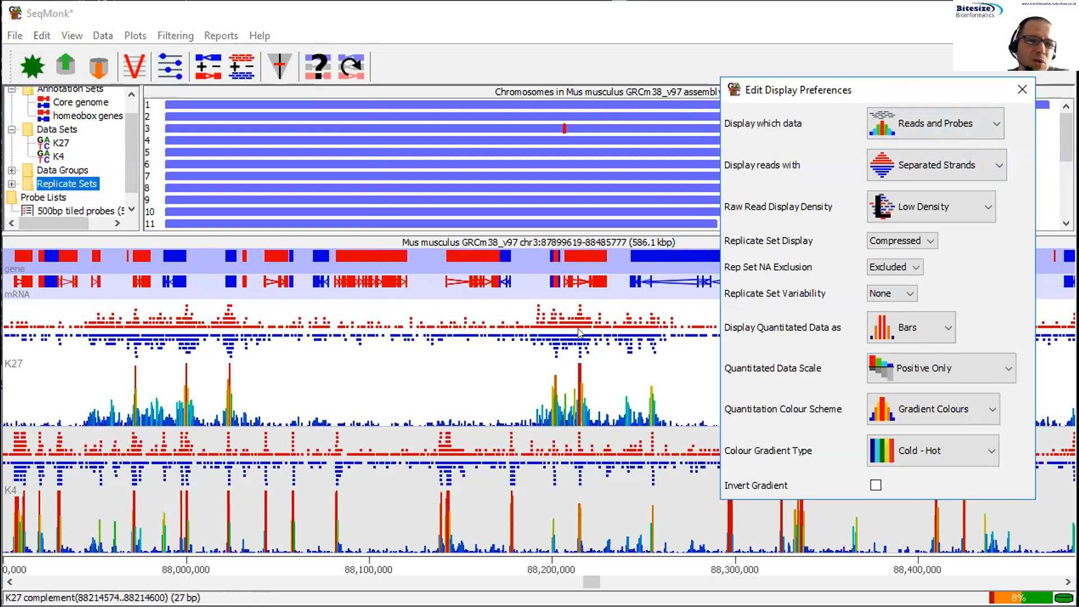
pyautogui.click(997, 126)
pyautogui.click(919, 151)
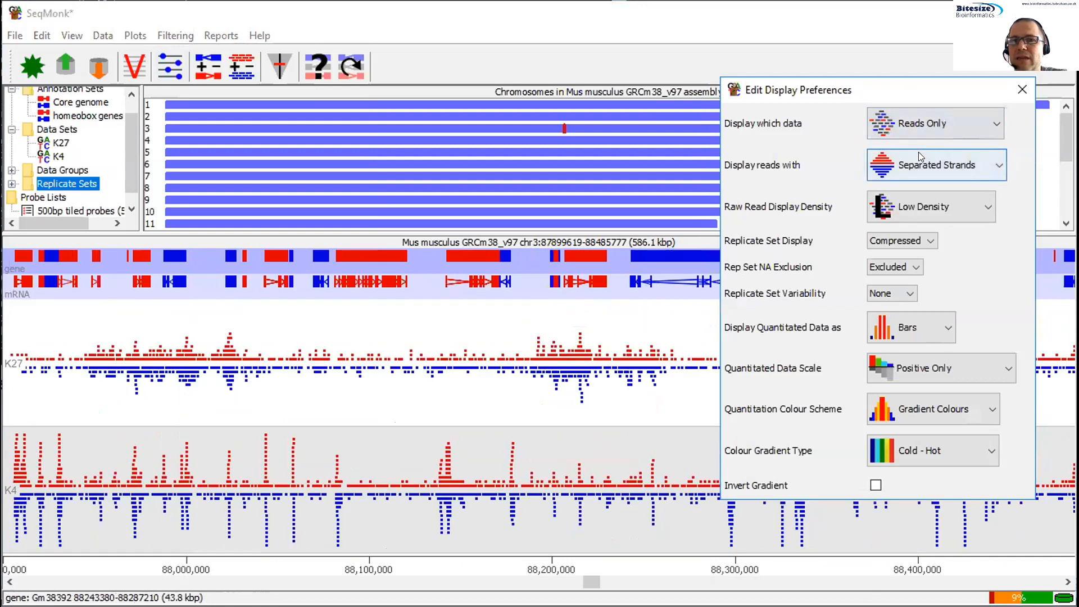
# - Preview the display with Probes Only, and set the displayed data to Reads and Probes
pyautogui.click(968, 112)
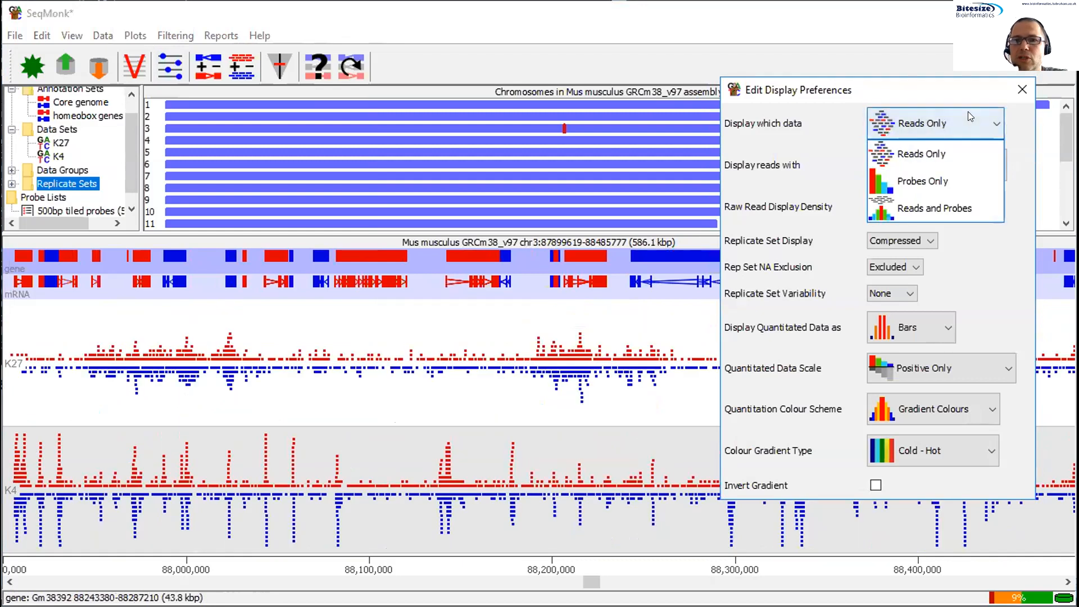
pyautogui.click(914, 182)
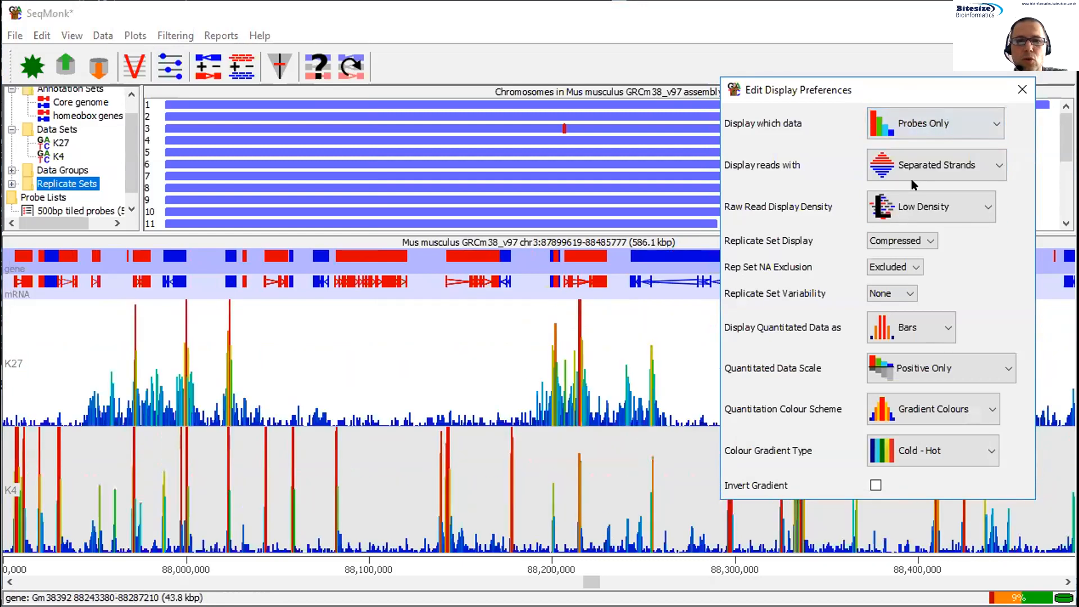
pyautogui.click(942, 125)
pyautogui.click(912, 216)
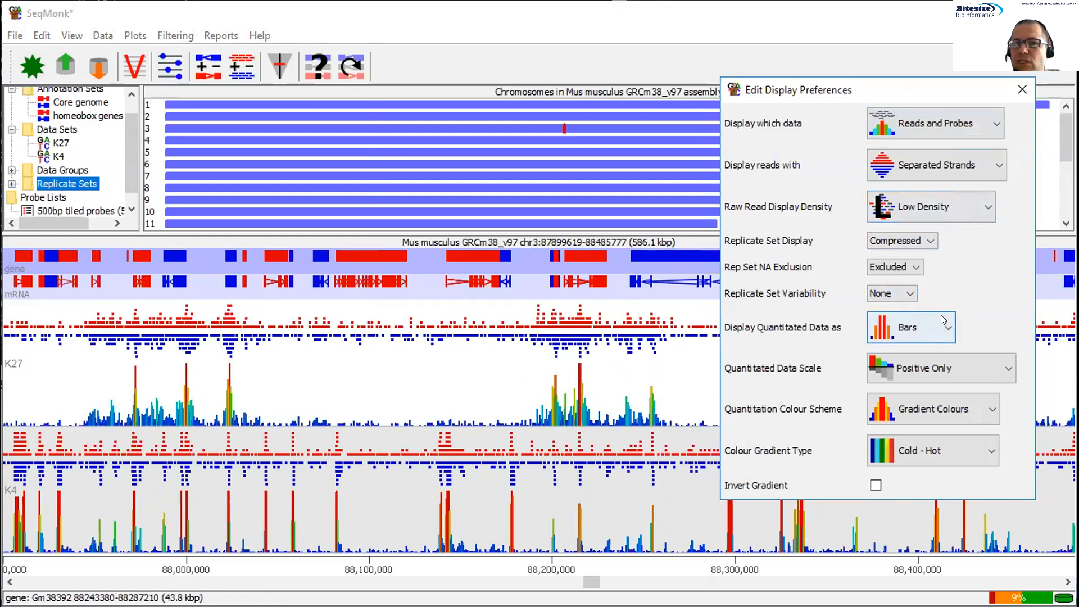
# - Compare the quantitated data drawn as Lines, Points and Blocks, and return it to Bars
pyautogui.click(947, 328)
pyautogui.click(904, 388)
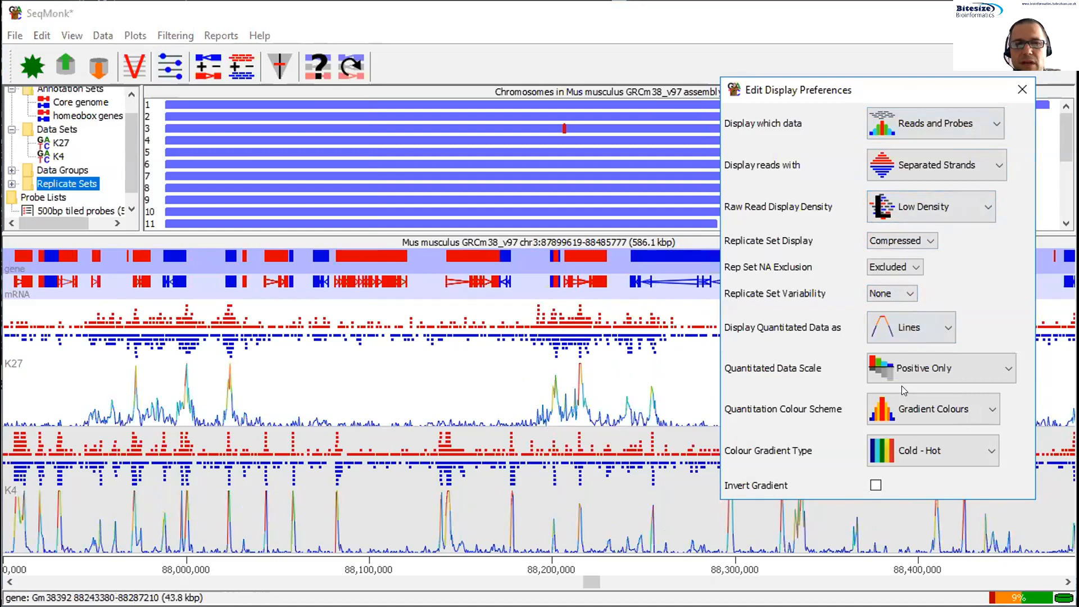
pyautogui.click(918, 330)
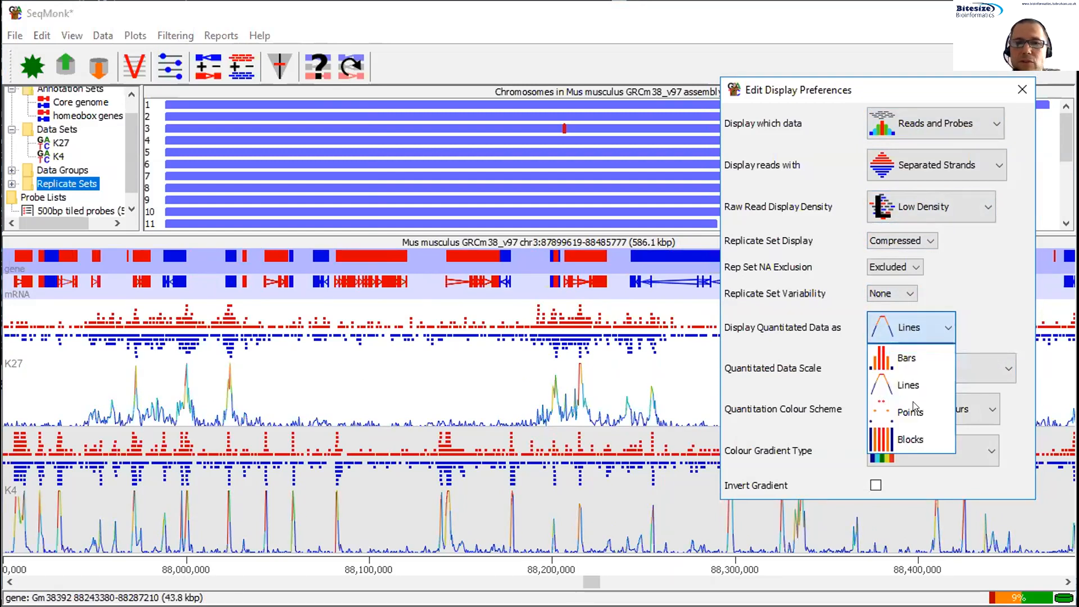
pyautogui.click(914, 408)
pyautogui.click(917, 315)
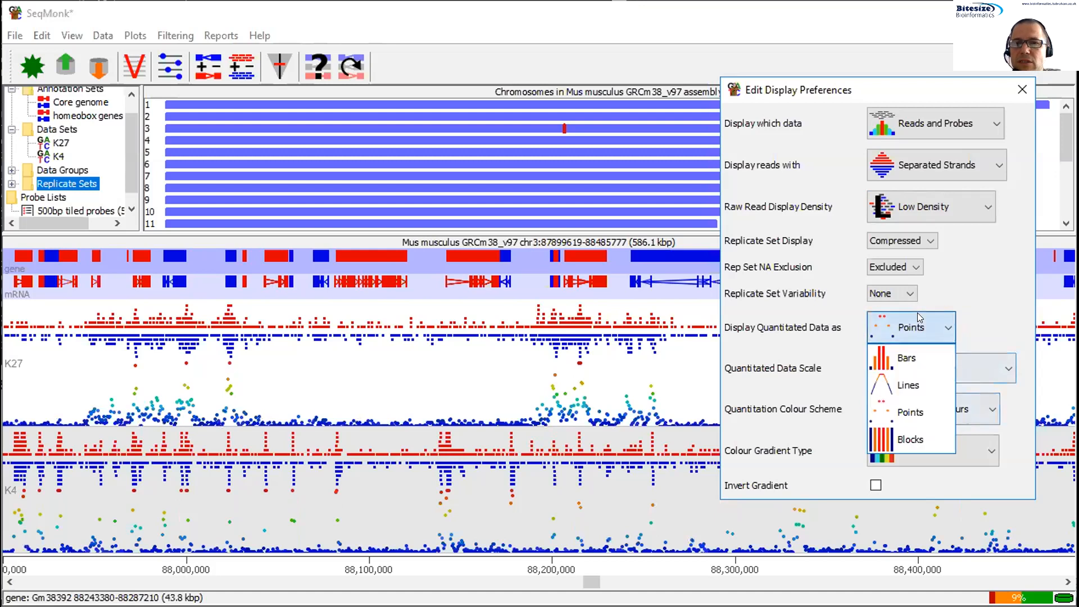
pyautogui.click(911, 441)
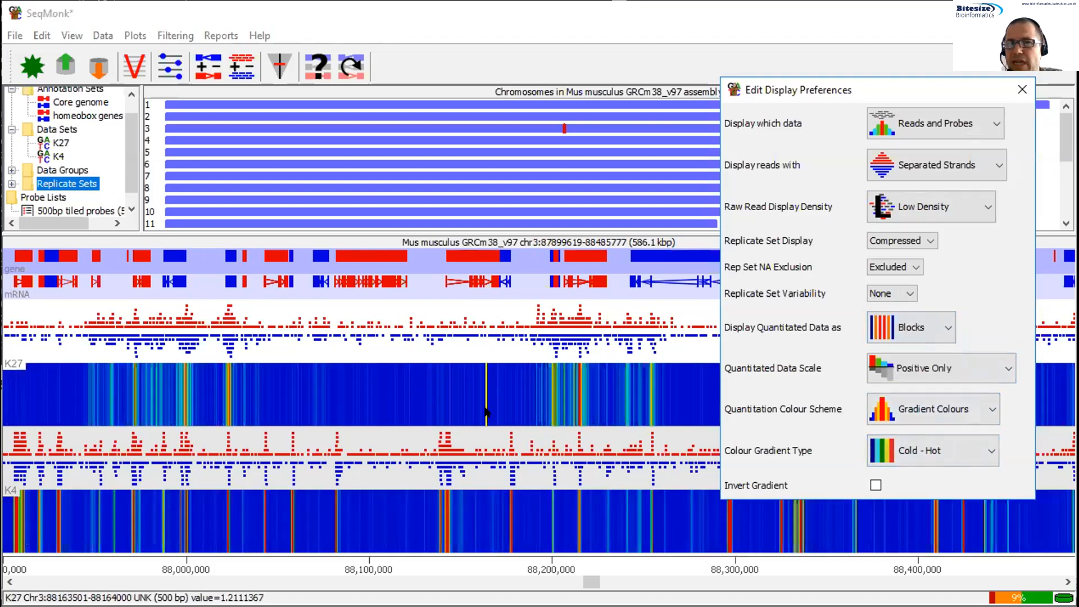
pyautogui.click(928, 334)
pyautogui.click(899, 357)
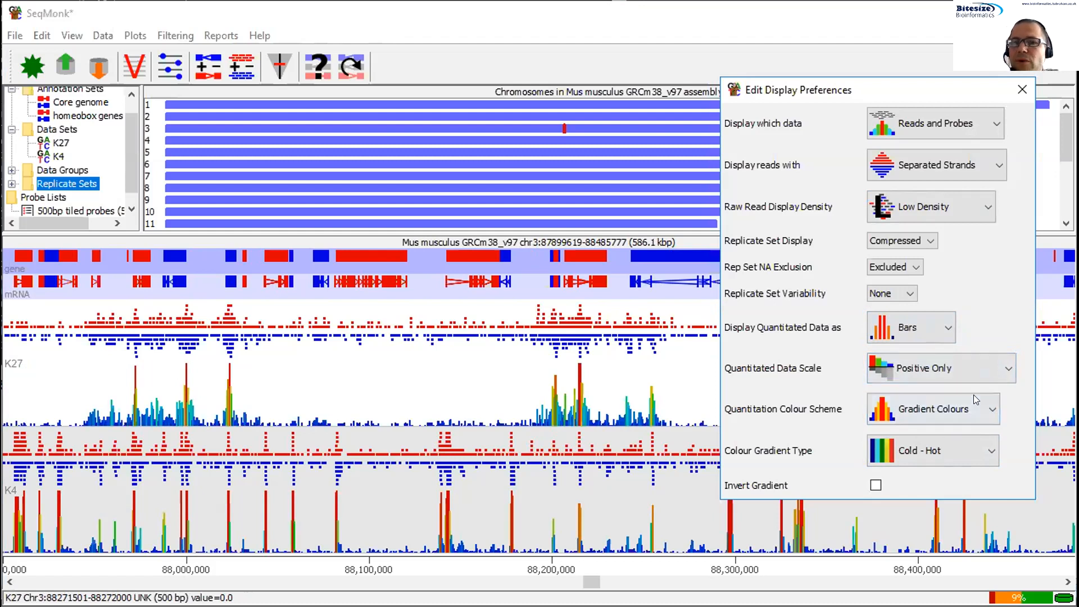
# - Open the data zoom to examine how its colour gradient maps to probe values, and close it
pyautogui.click(280, 66)
pyautogui.moveTo(535, 181); pyautogui.dragTo(537, 153)
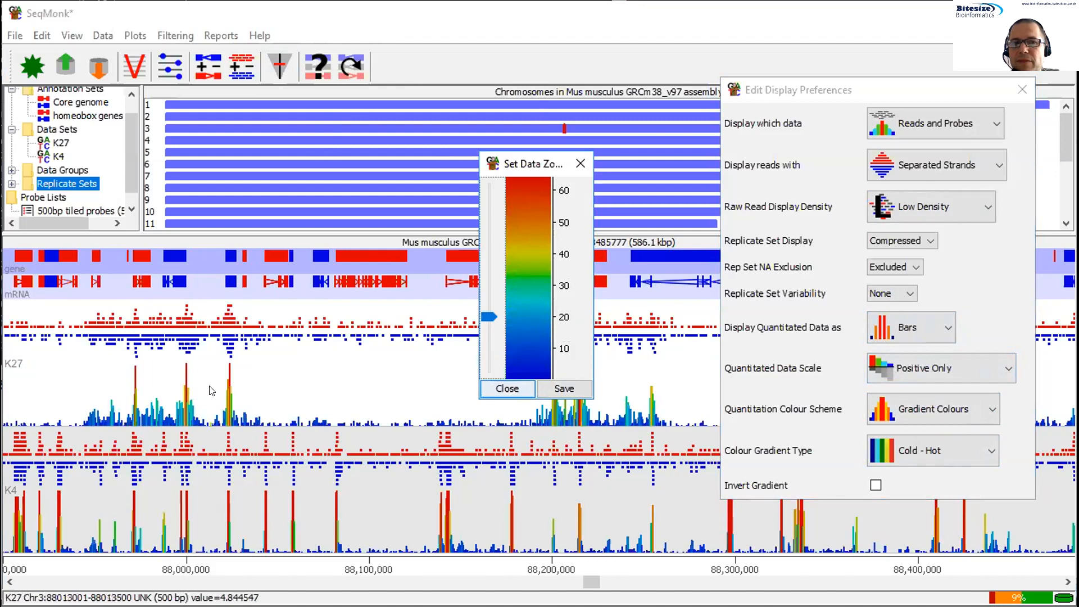
pyautogui.click(580, 166)
# - Try the Indexed Colours quantitation colour scheme, and switch back to Gradient Colours
pyautogui.click(934, 409)
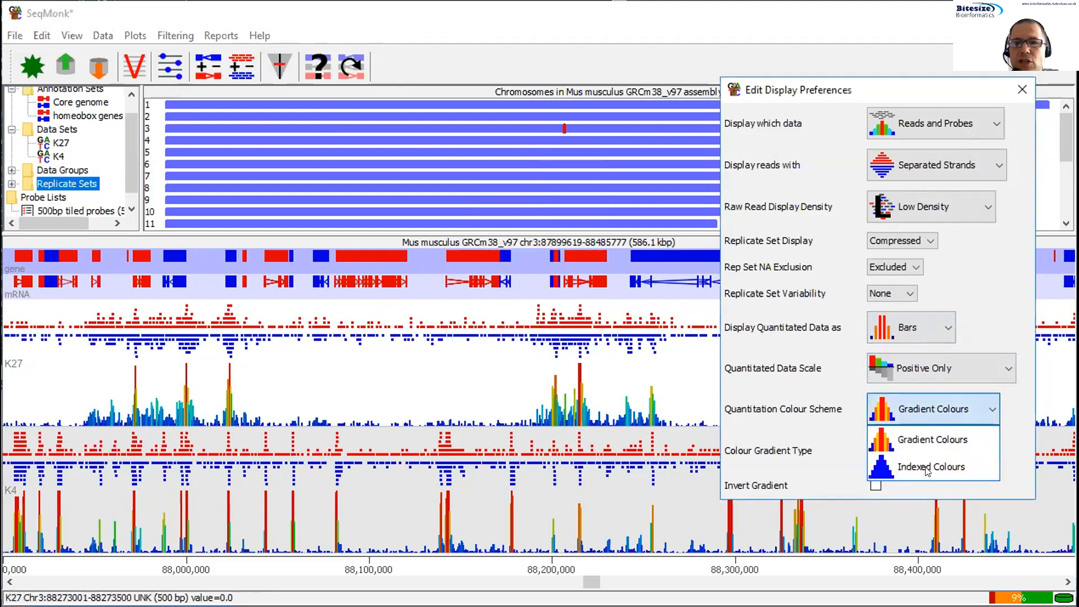
pyautogui.click(927, 468)
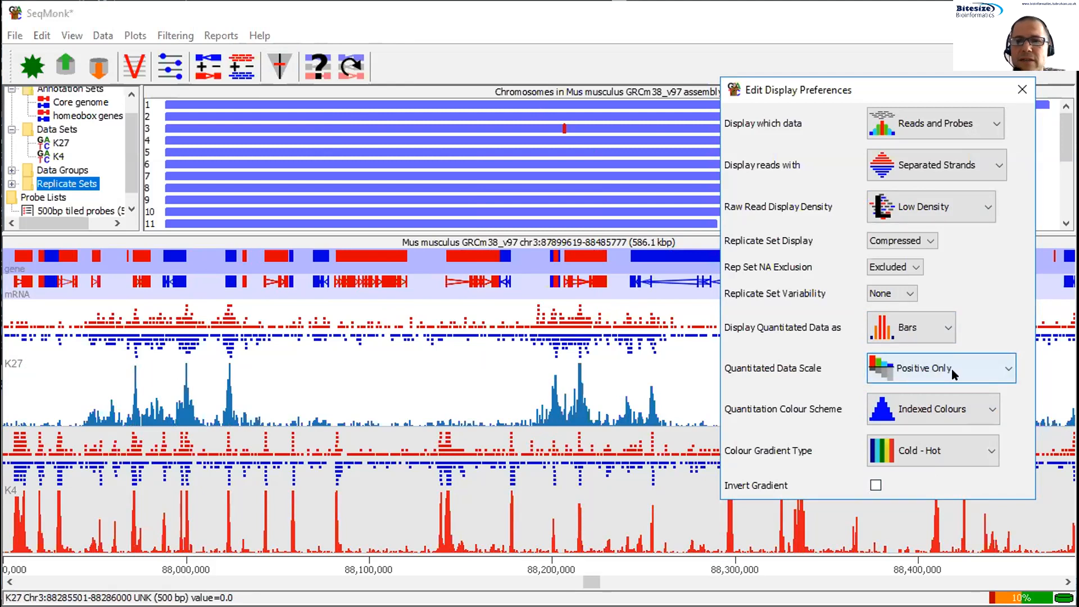
pyautogui.click(956, 405)
pyautogui.click(946, 444)
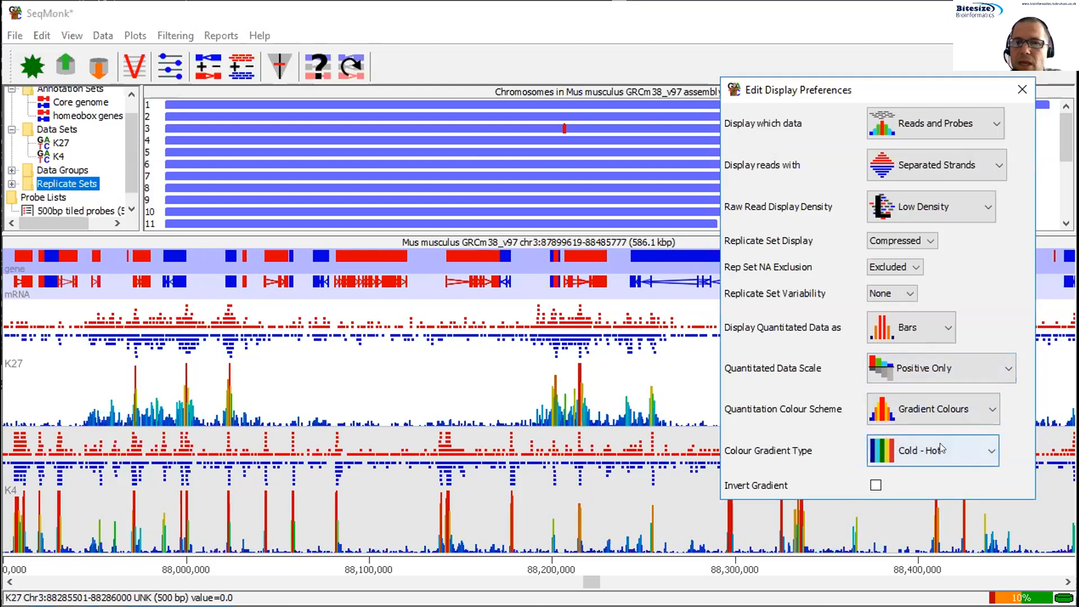
# - Compare the Red - Green and Red - White colour gradients, and return to Cold - Hot
pyautogui.click(943, 454)
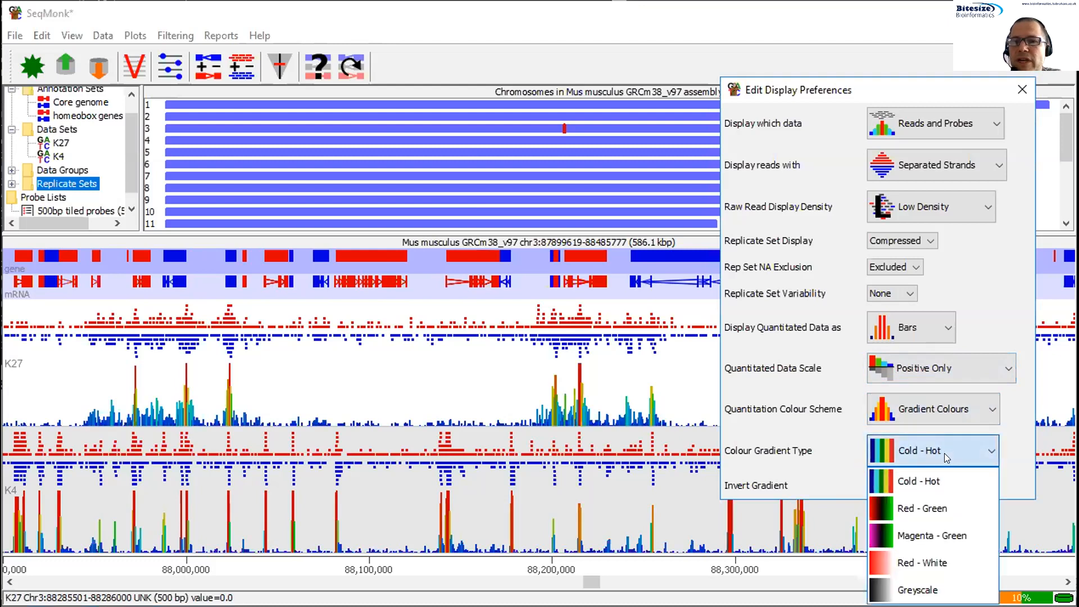
pyautogui.click(931, 509)
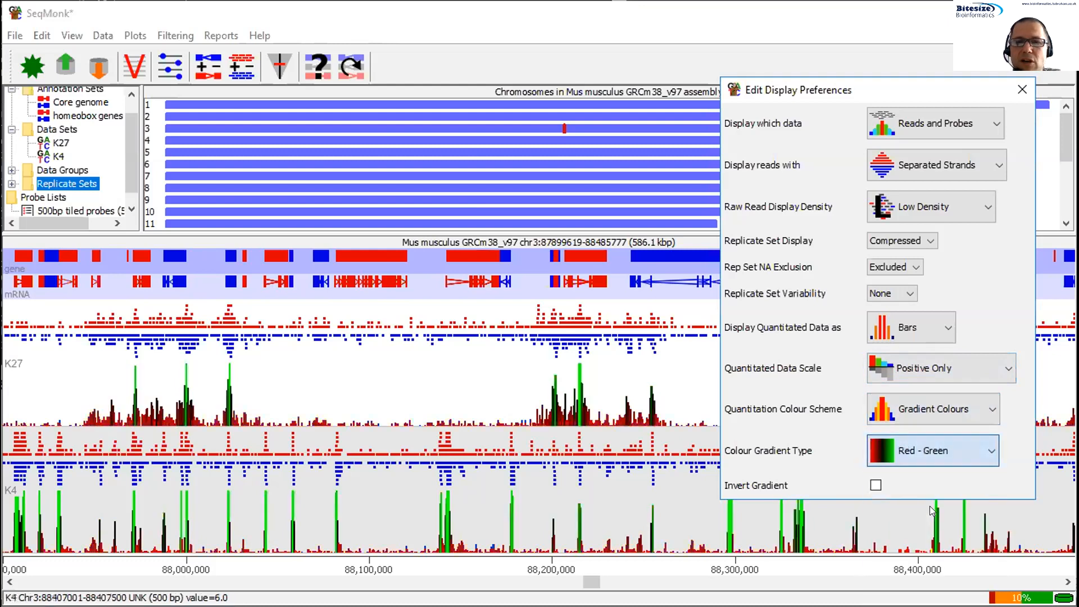
pyautogui.click(954, 444)
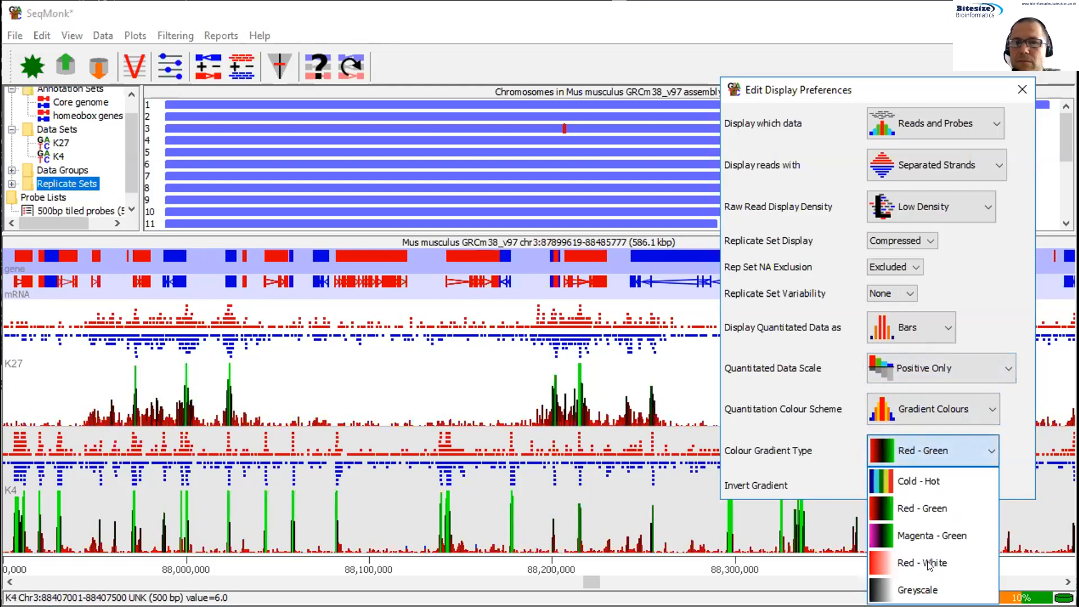
pyautogui.click(929, 564)
pyautogui.click(953, 451)
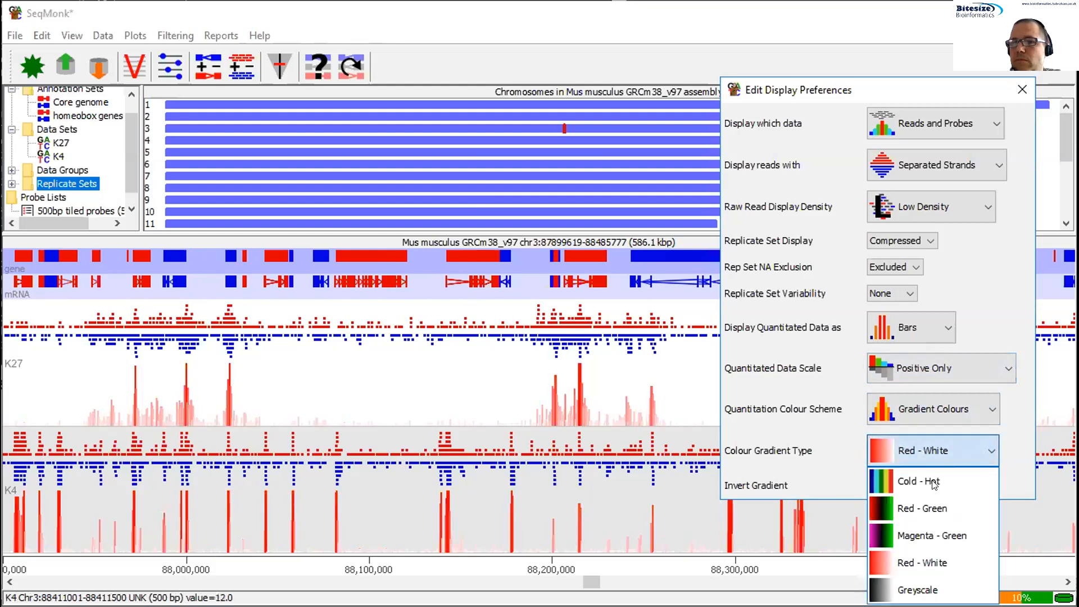
pyautogui.click(933, 482)
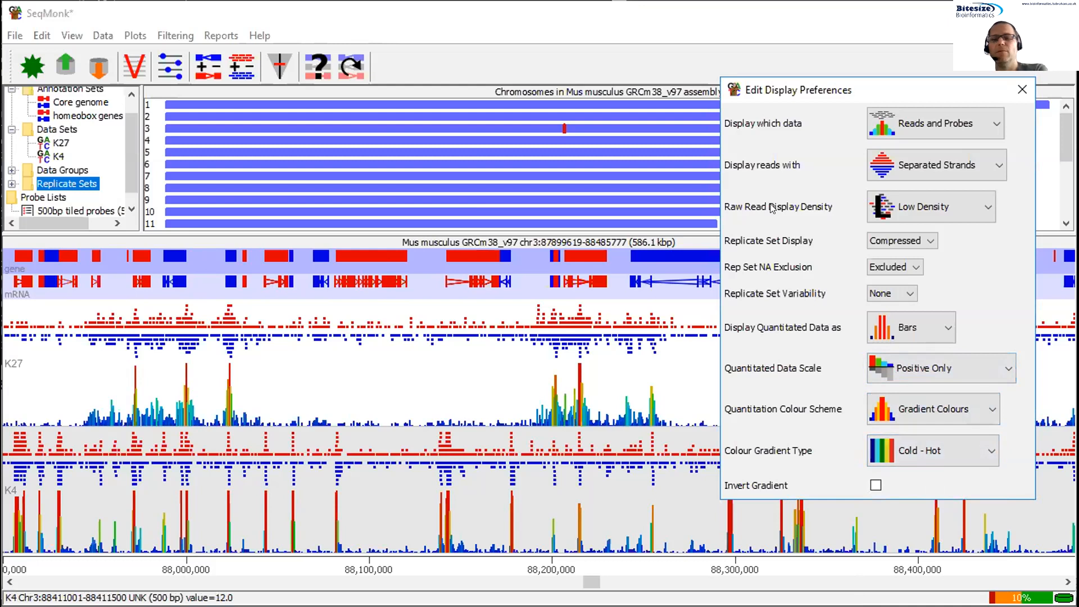
# - Close the display preferences, and show the K4 data set across all chromosomes in an enlarged genome view
pyautogui.click(1024, 89)
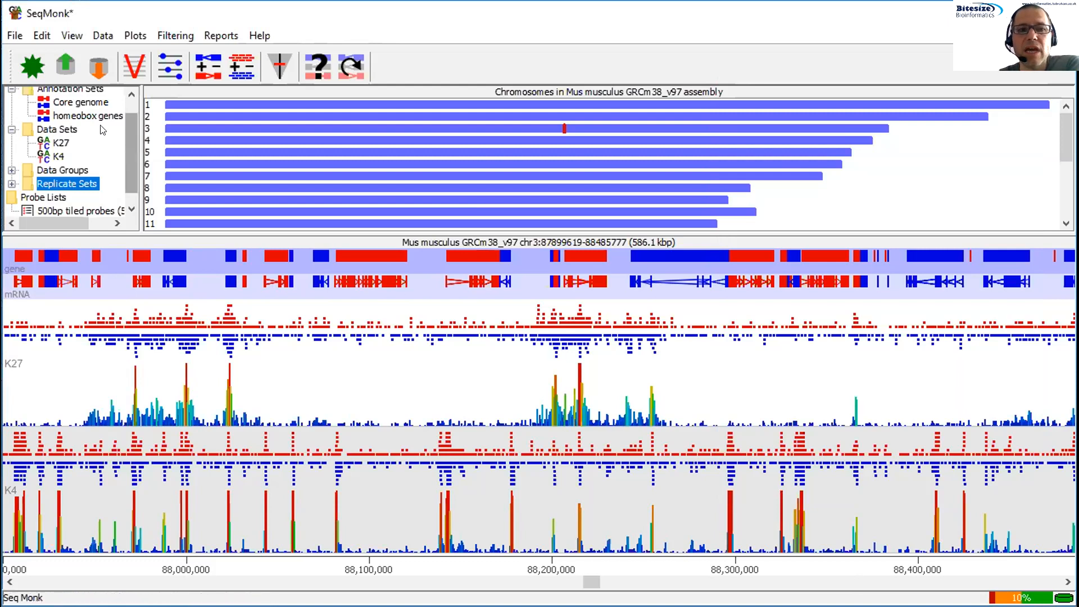
pyautogui.click(58, 157)
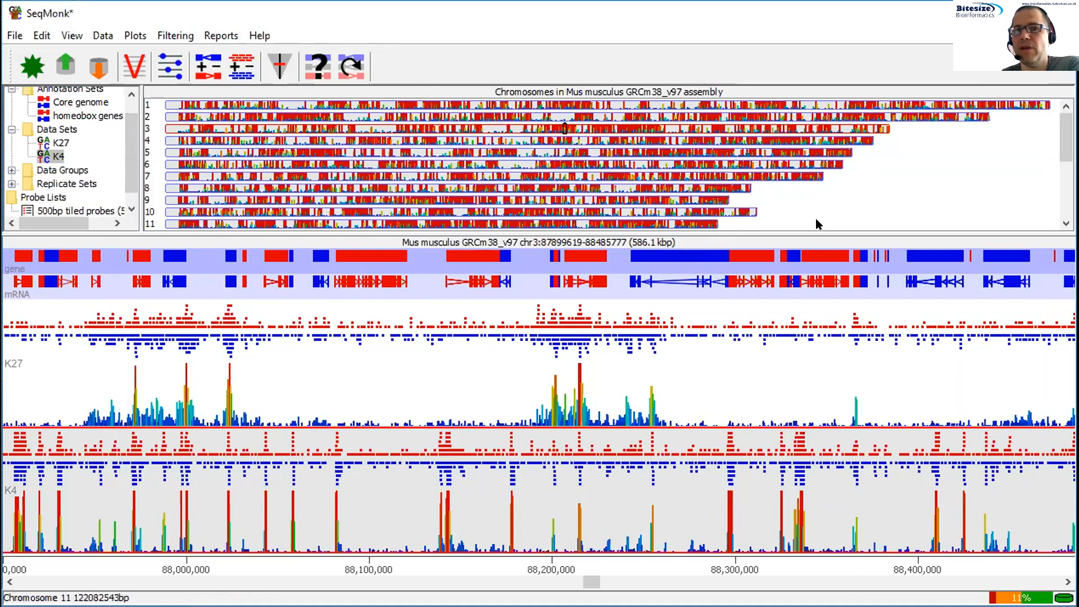
pyautogui.moveTo(810, 227); pyautogui.dragTo(809, 457)
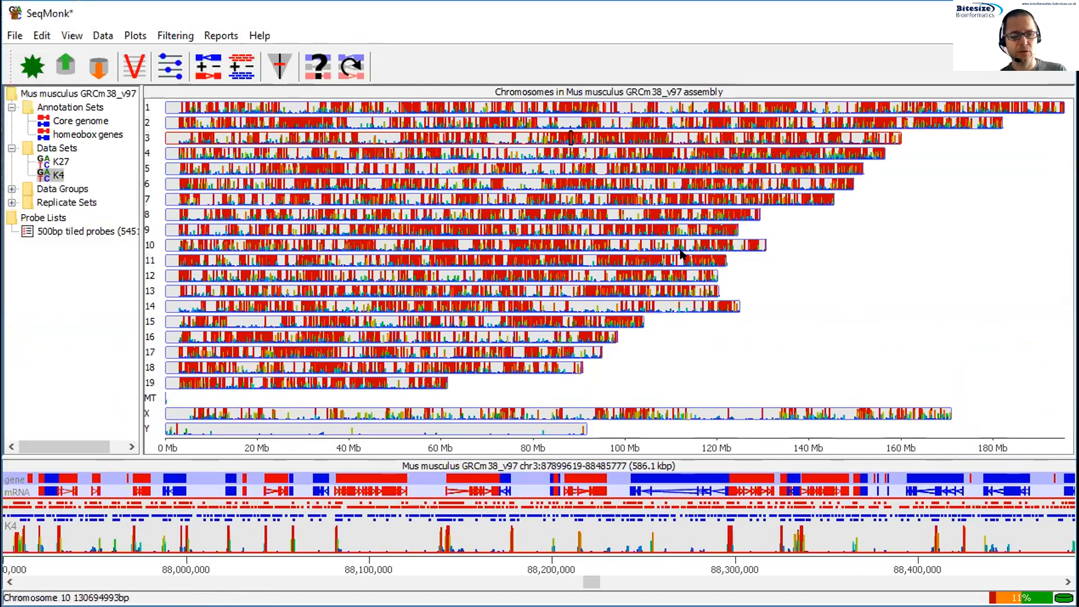
# - Compare the genome-wide K4 data at a data zoom maximum of about 450, and settle on about 97
pyautogui.hotkey('ctrl', 'z')
pyautogui.moveTo(493, 345); pyautogui.dragTo(505, 315)
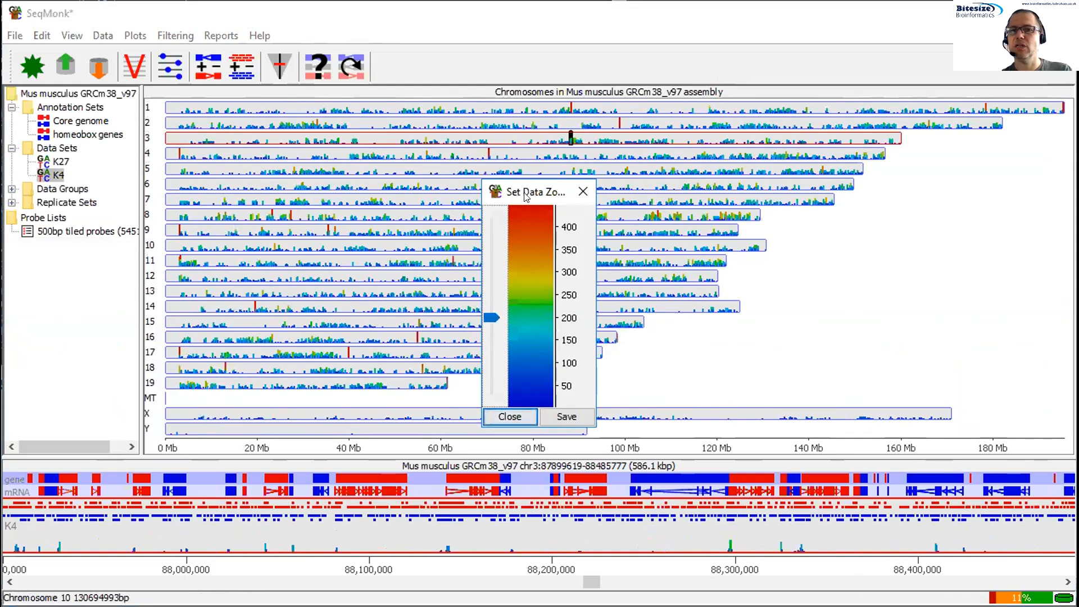
pyautogui.moveTo(906, 230); pyautogui.dragTo(906, 229)
pyautogui.moveTo(881, 350); pyautogui.dragTo(877, 368)
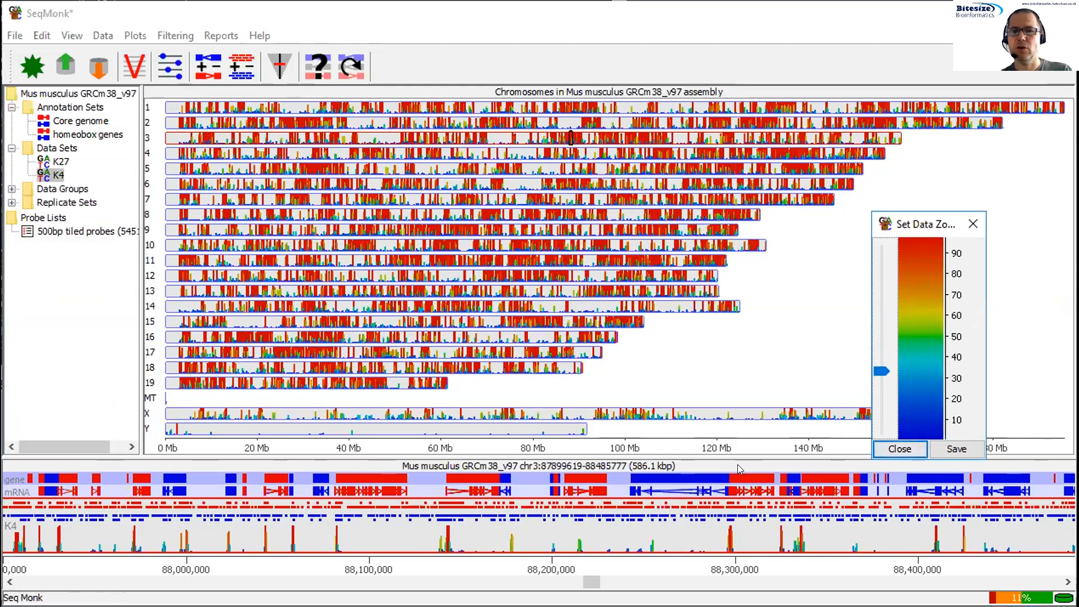
# - Shrink the genome view to give the K27 and K4 tracks more room, and close the data zoom
pyautogui.moveTo(742, 459); pyautogui.dragTo(781, 247)
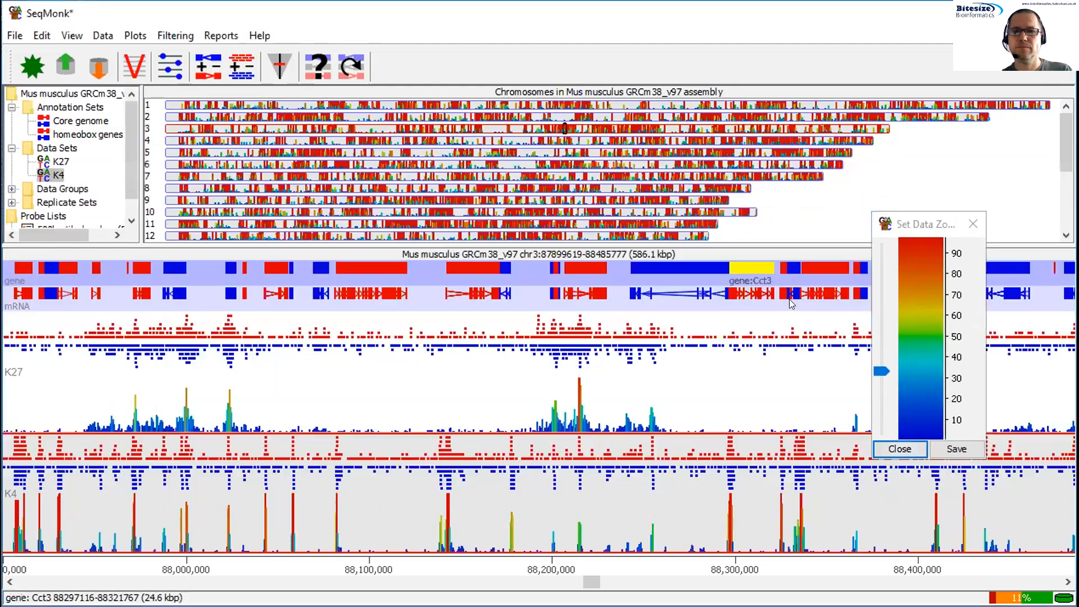
pyautogui.click(915, 447)
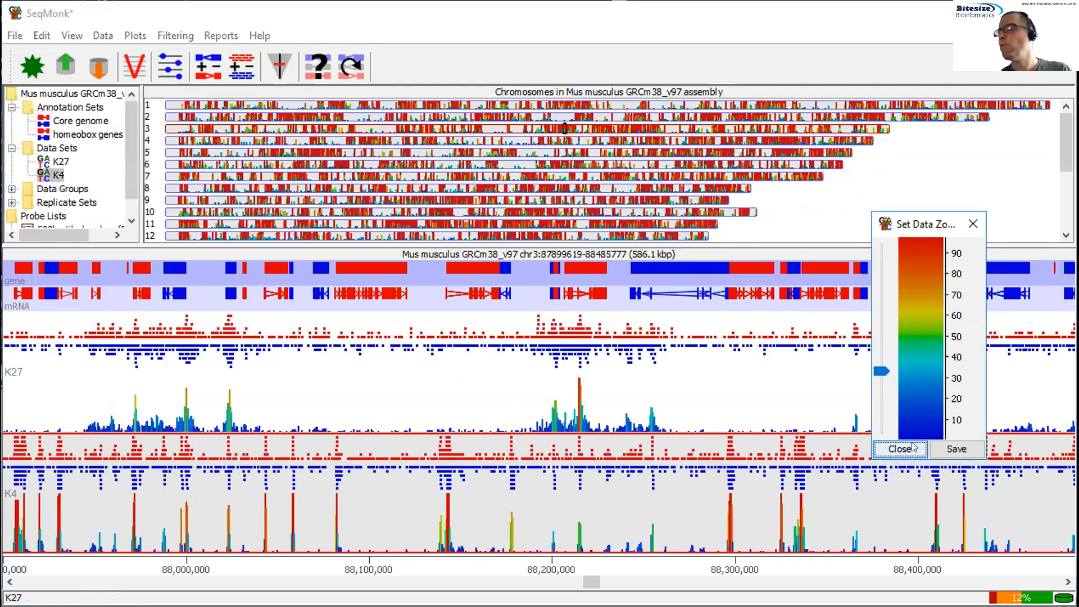
pyautogui.click(913, 448)
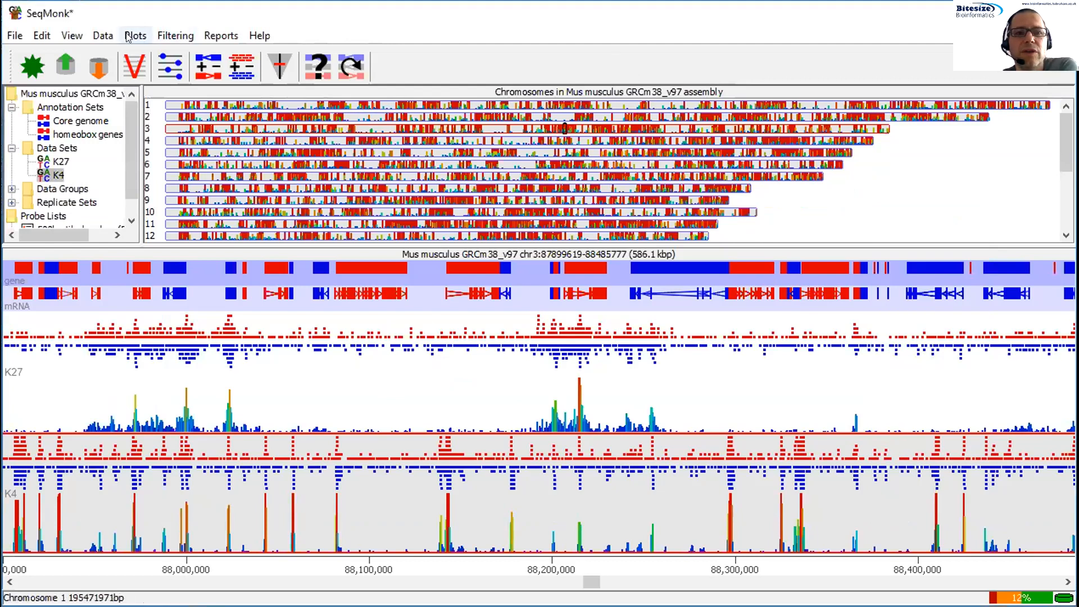
pyautogui.click(134, 35)
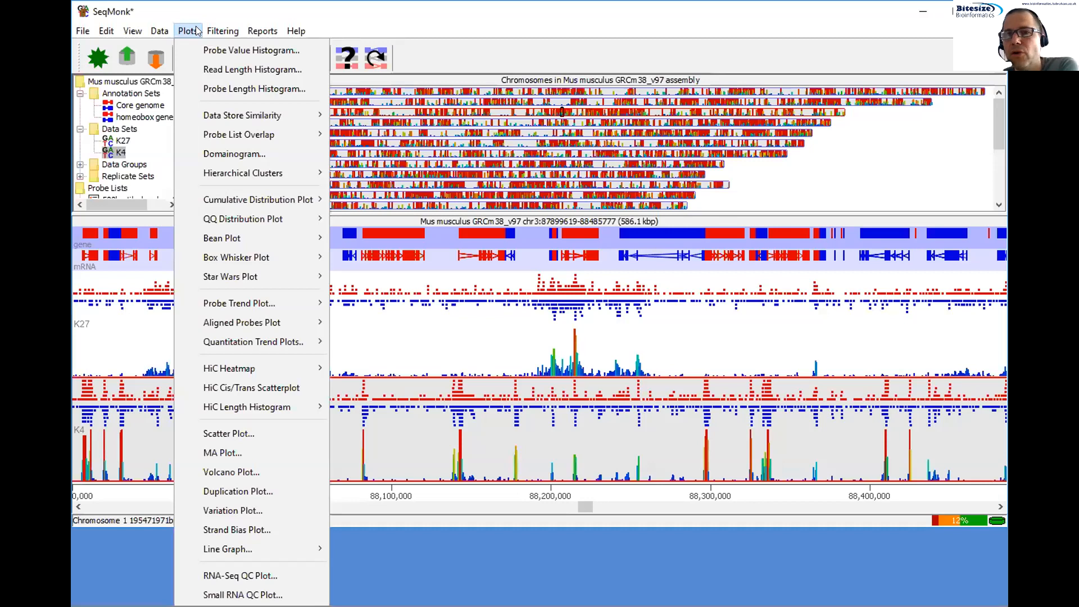
pyautogui.moveTo(223, 31)
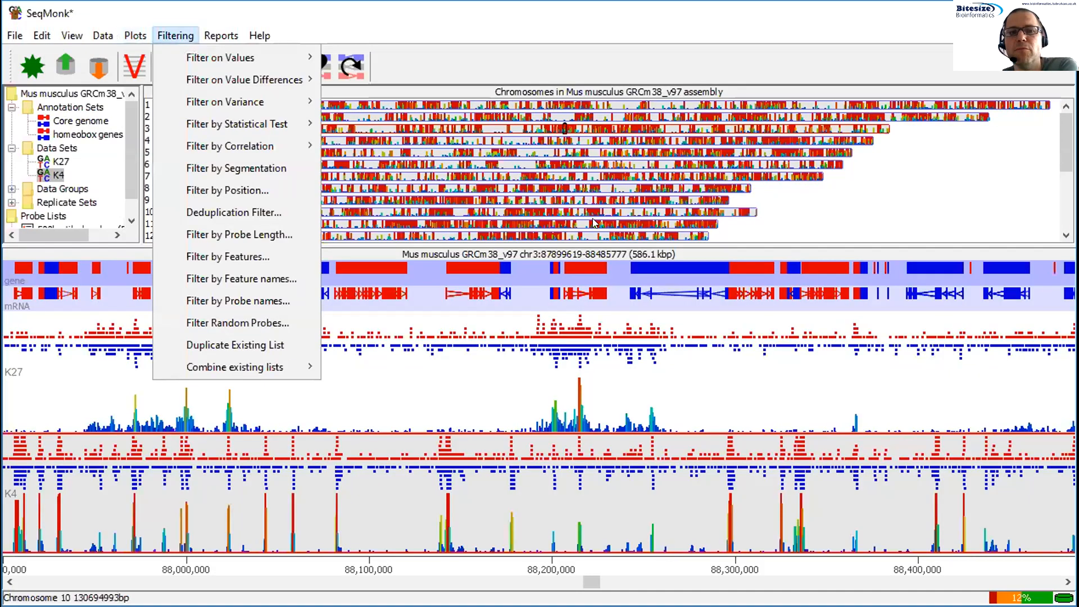
pyautogui.click(820, 211)
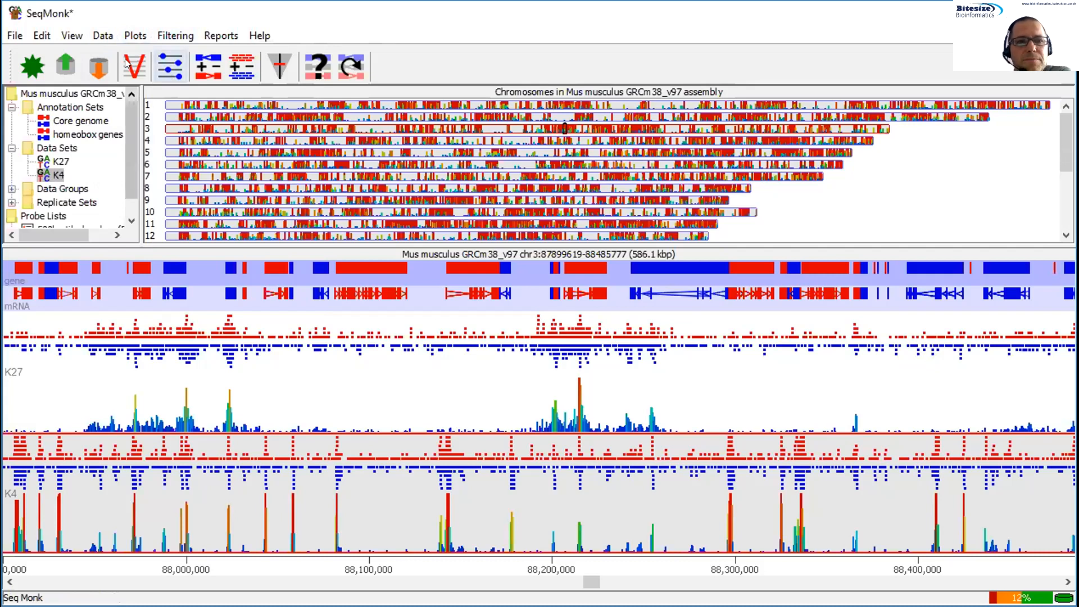
# - Plot a probe value histogram for K4, and raise its number of divisions to about 112
pyautogui.click(134, 36)
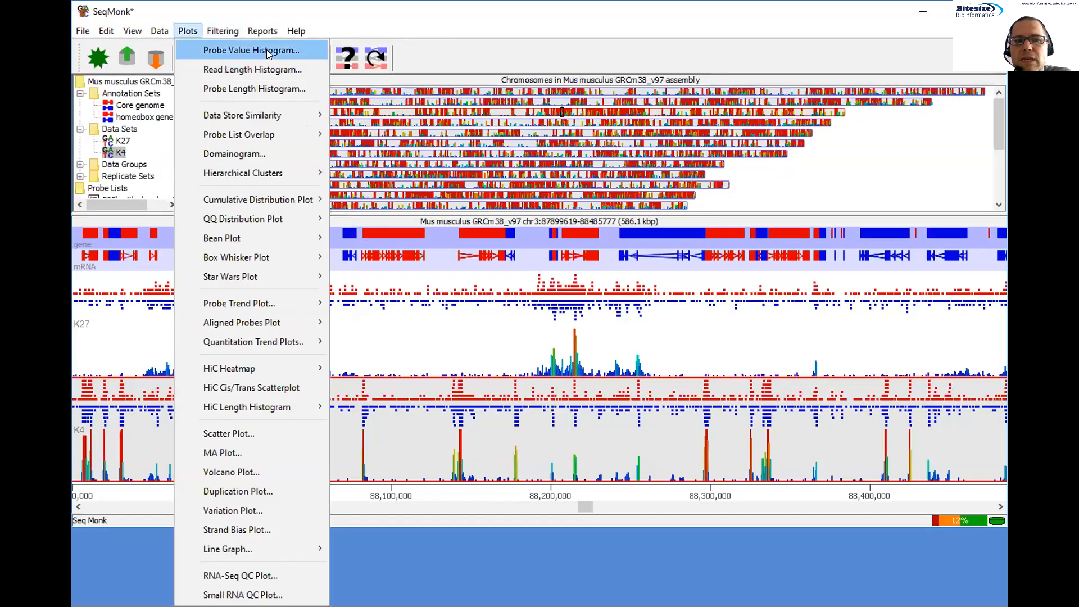
pyautogui.click(268, 52)
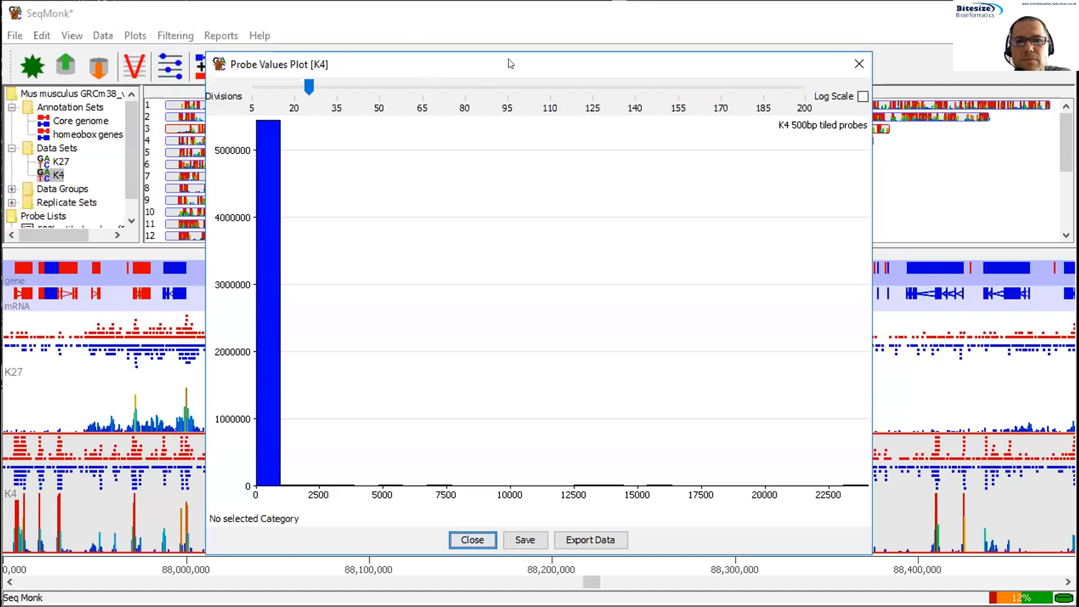
pyautogui.moveTo(511, 63); pyautogui.dragTo(623, 36)
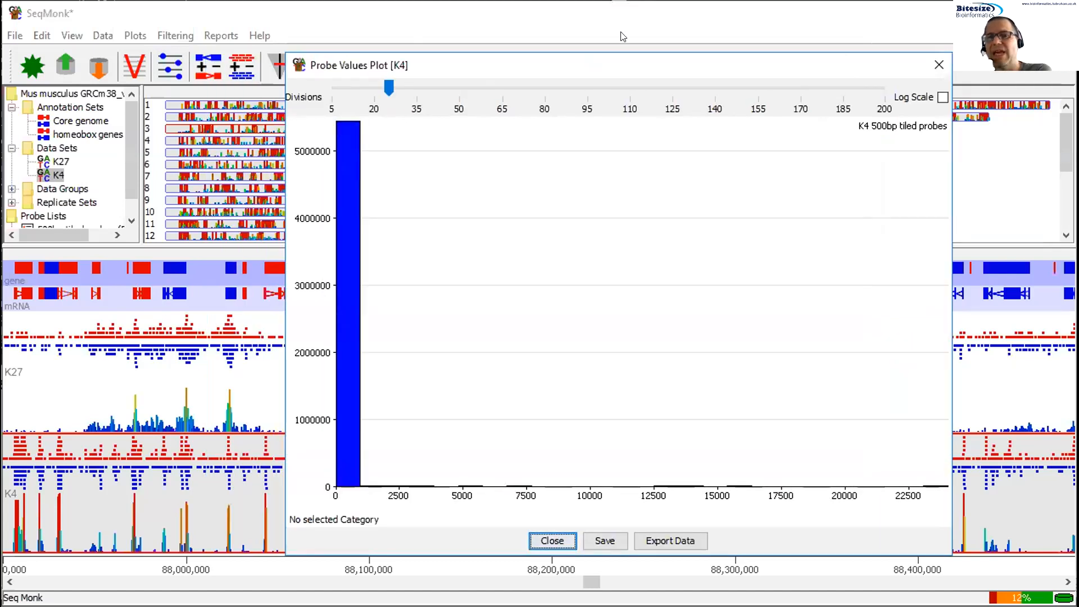
pyautogui.moveTo(388, 88); pyautogui.dragTo(634, 101)
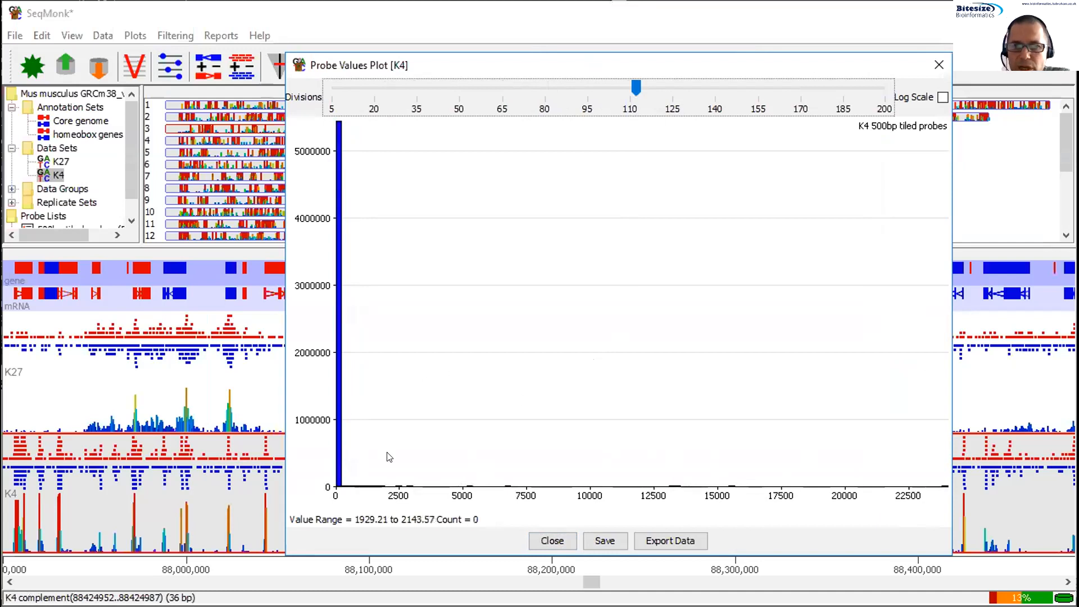
# - Zoom the K4 histogram in to values up to about 350, turn on Log Scale, and widen the range to about 530
pyautogui.moveTo(391, 443); pyautogui.dragTo(333, 446)
pyautogui.moveTo(434, 457); pyautogui.dragTo(337, 456)
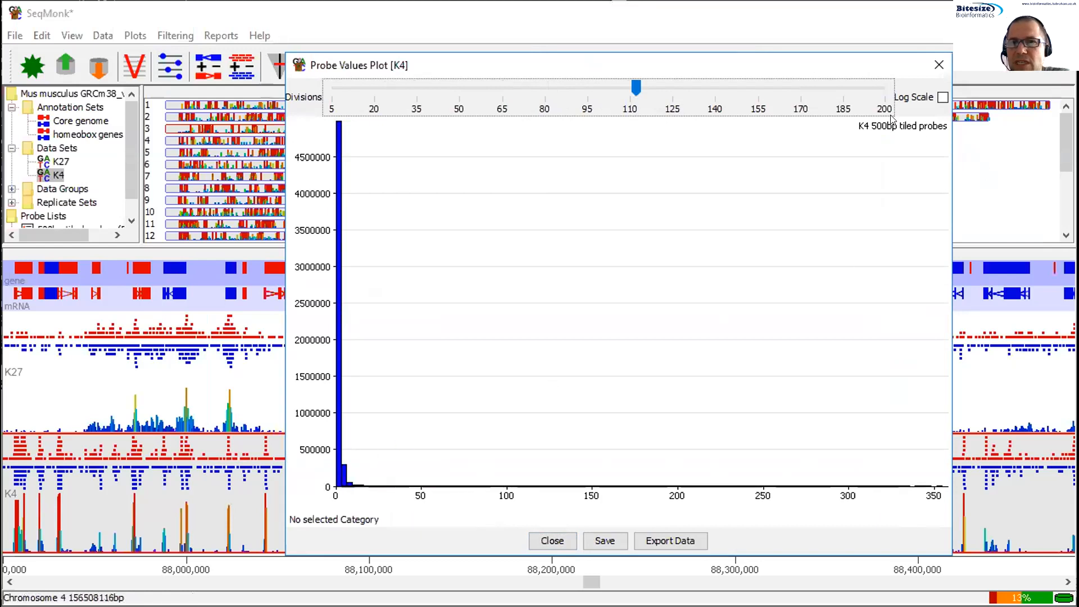
pyautogui.click(943, 98)
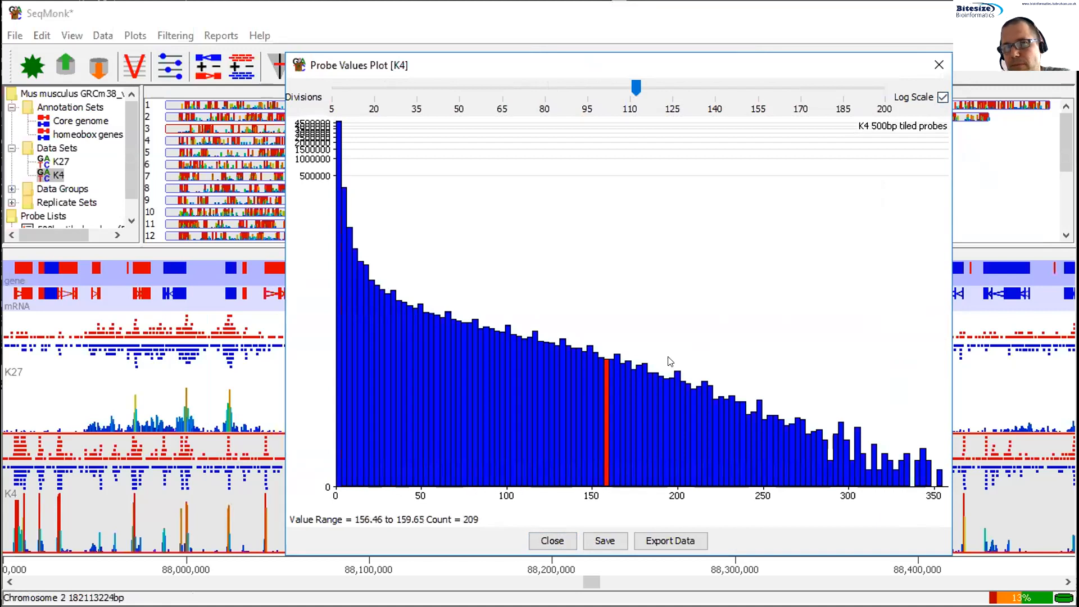
pyautogui.doubleClick(808, 256)
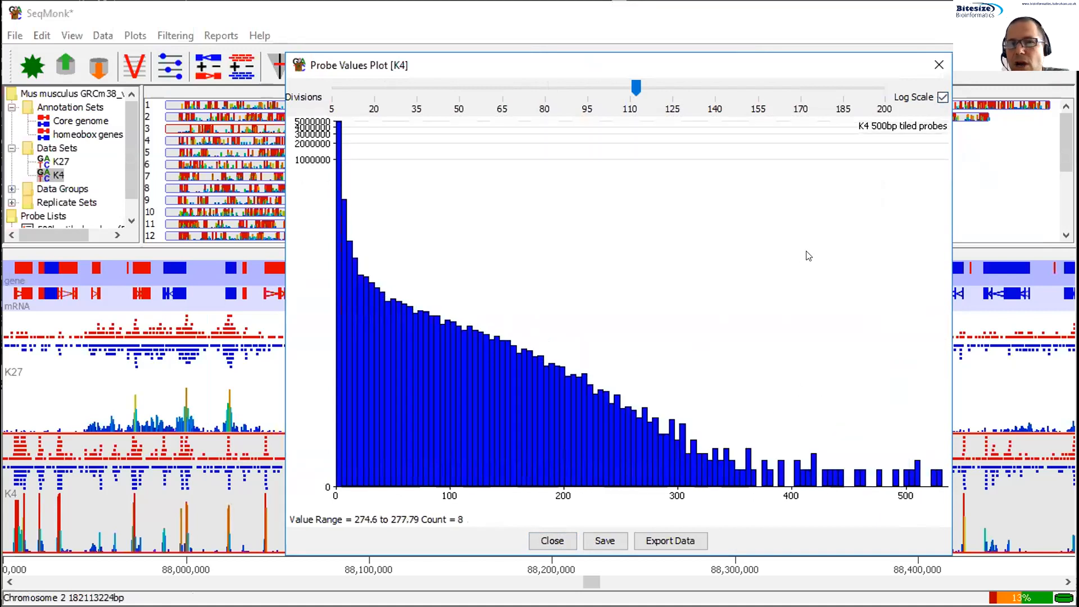
# - Widen the K4 histogram to values up to about 800 and on to the full range, and move the plot window aside
pyautogui.doubleClick(809, 255)
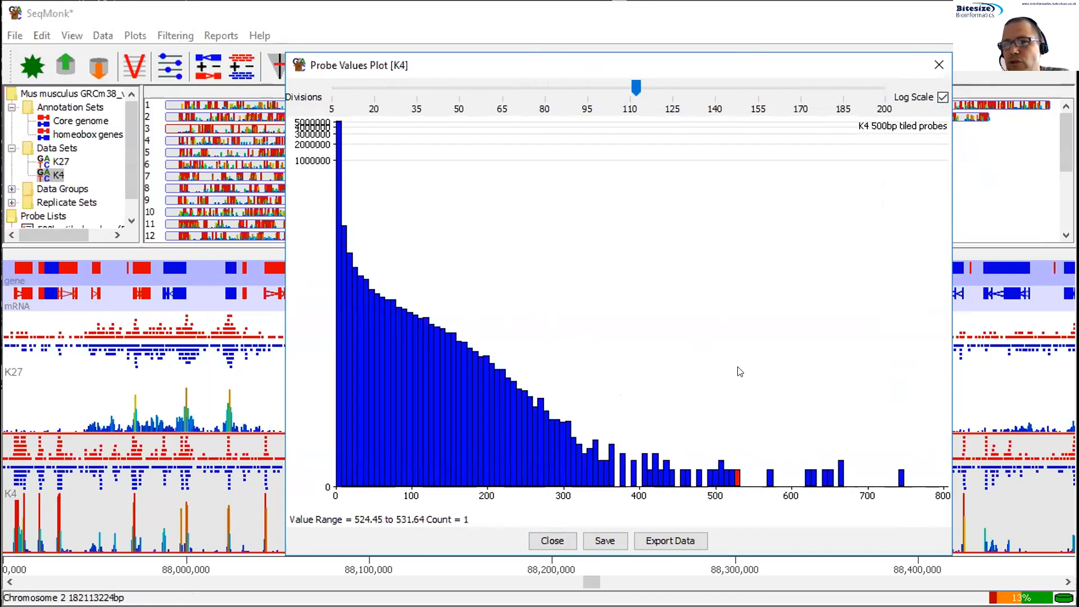
pyautogui.doubleClick(778, 320)
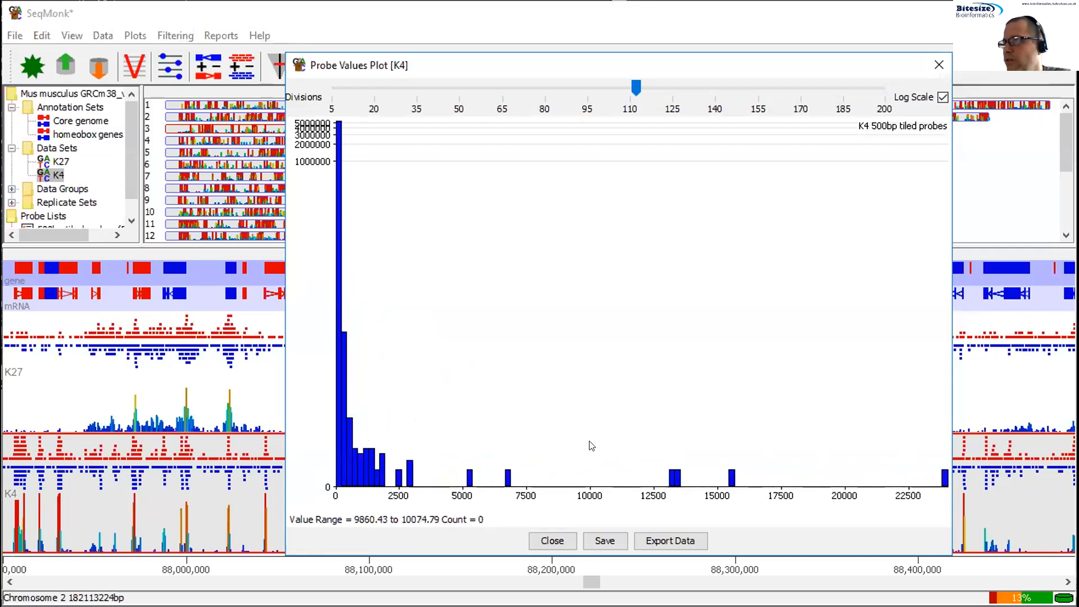
pyautogui.moveTo(693, 67); pyautogui.dragTo(798, 43)
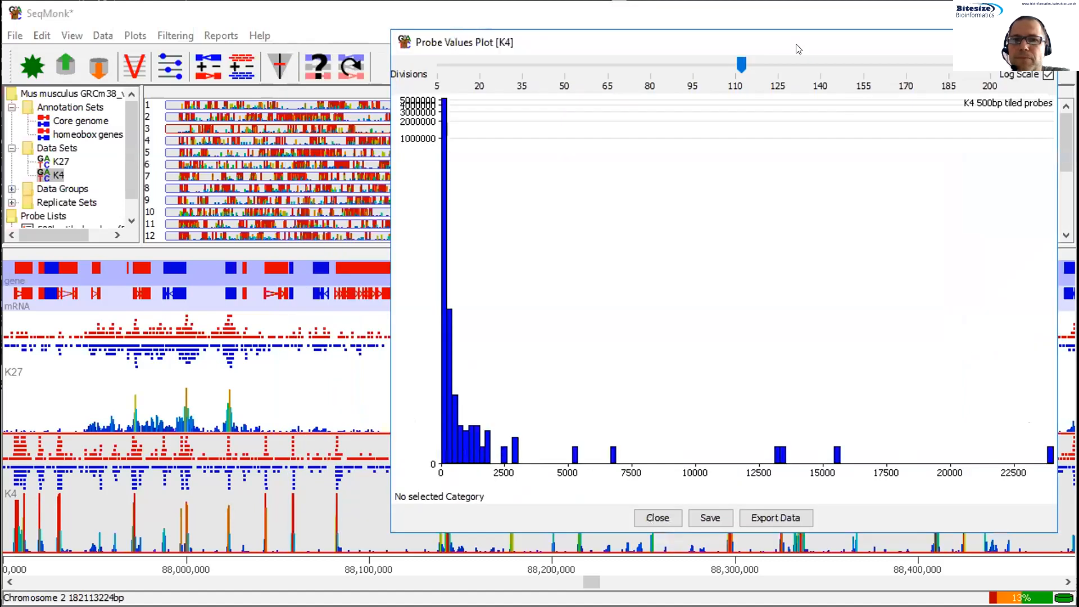
# - Draw a scatter plot of K27 against K4 for the 500bp tiled probes, and close both the scatter plot and the K4 histogram
pyautogui.click(137, 38)
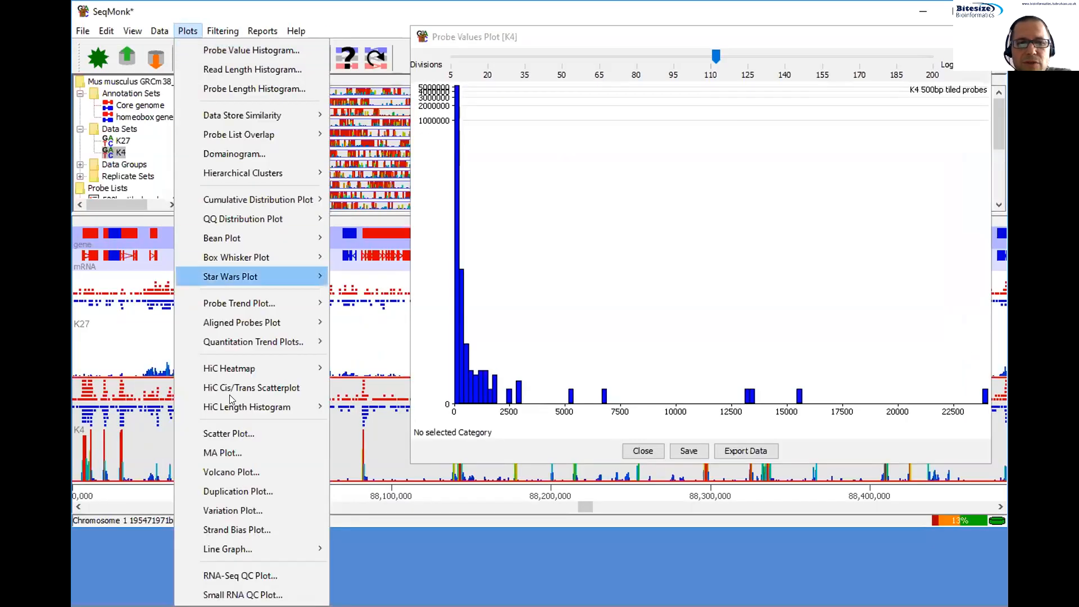
pyautogui.click(241, 432)
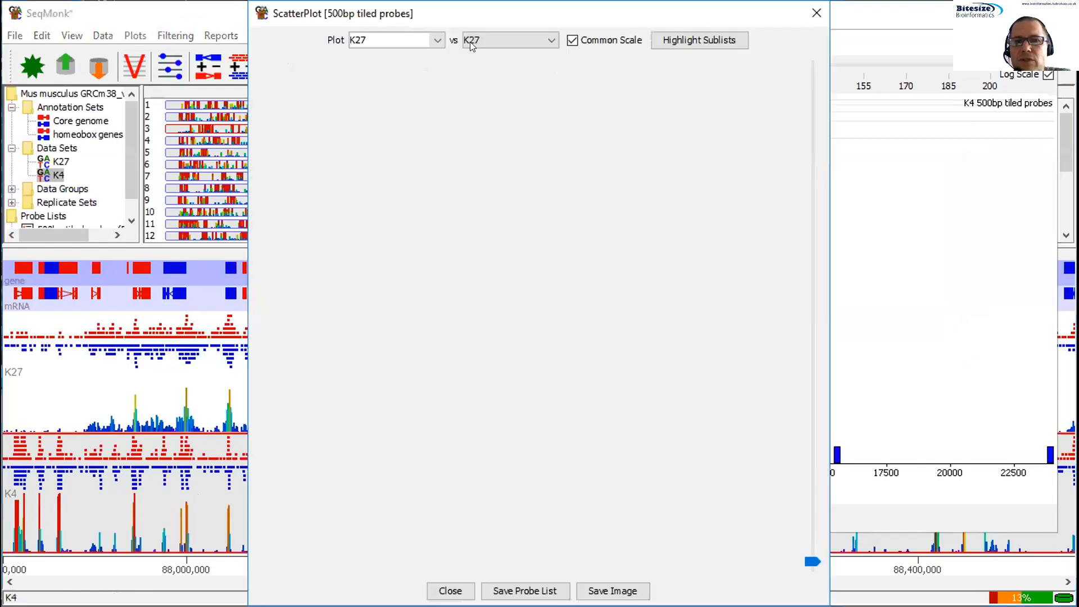
pyautogui.click(502, 36)
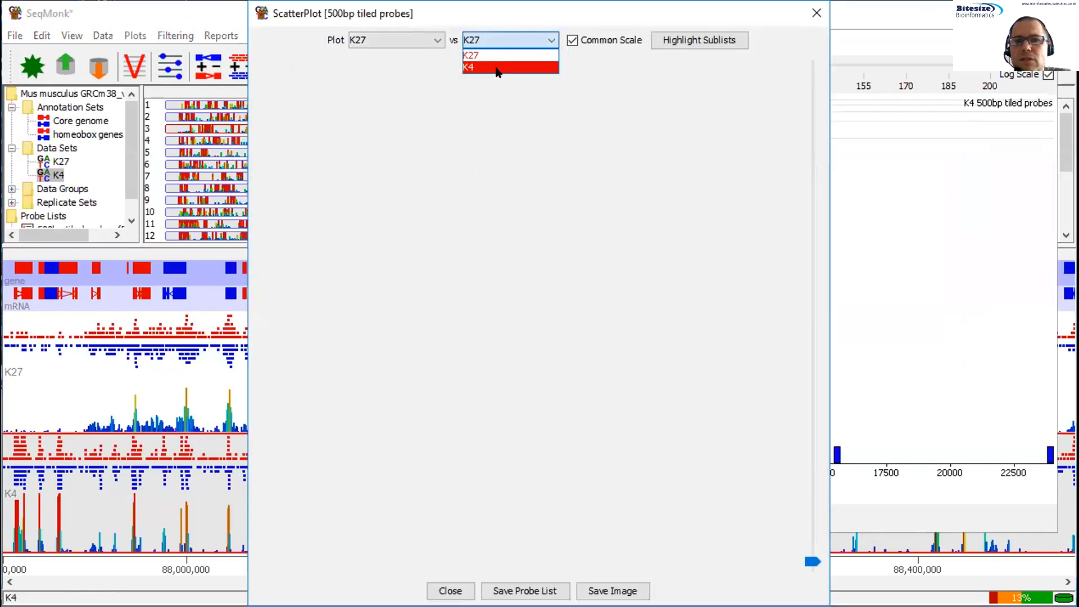
pyautogui.click(497, 67)
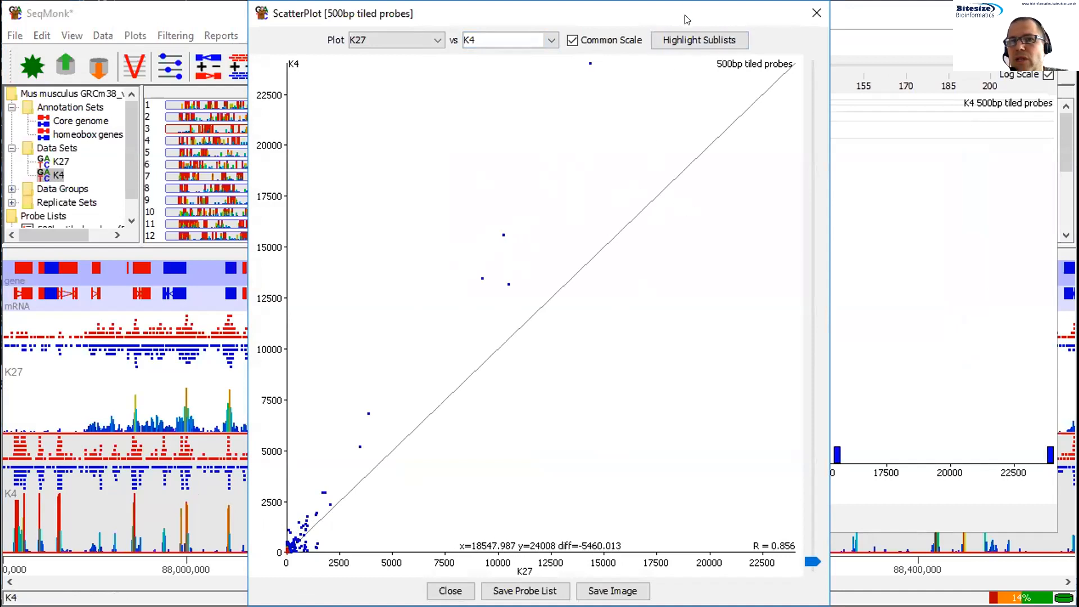
pyautogui.click(812, 14)
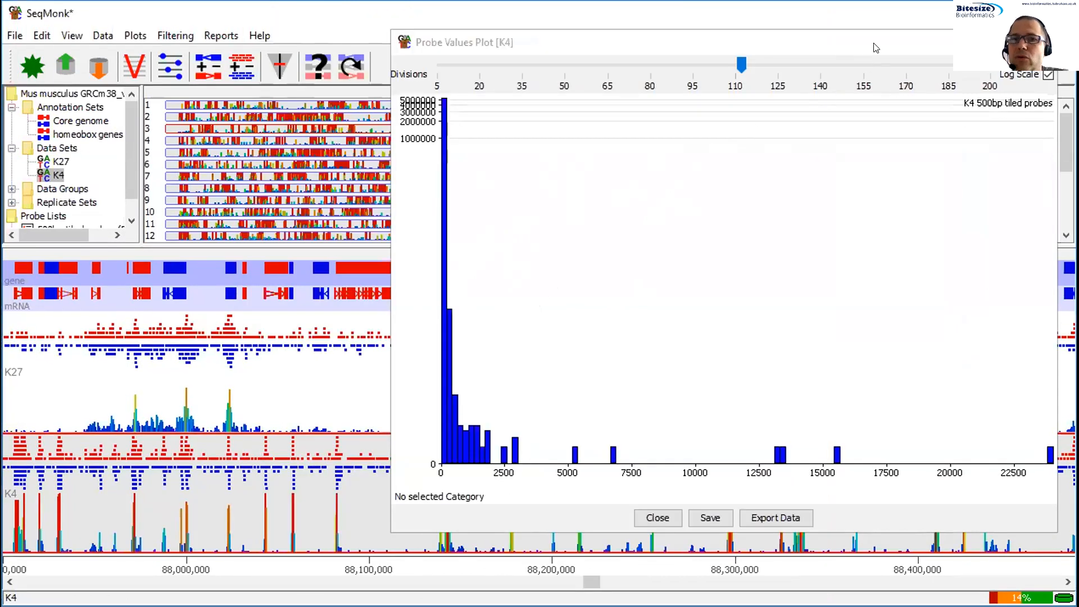
pyautogui.click(944, 61)
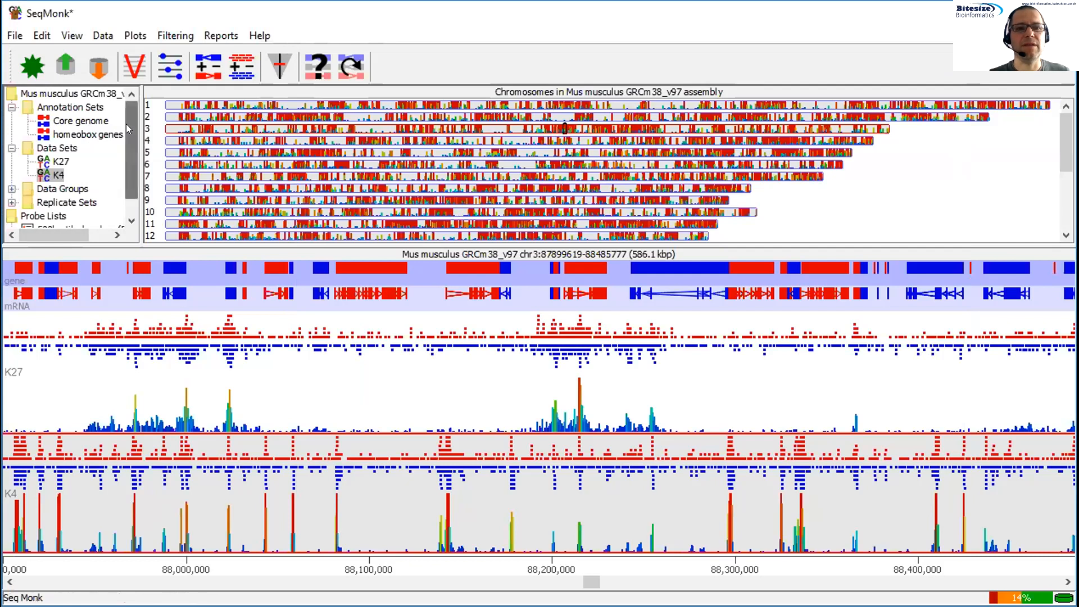
# - Widen the project data tree so that probe list names fit, and select the 500bp tiled probes list
pyautogui.moveTo(127, 124); pyautogui.dragTo(128, 138)
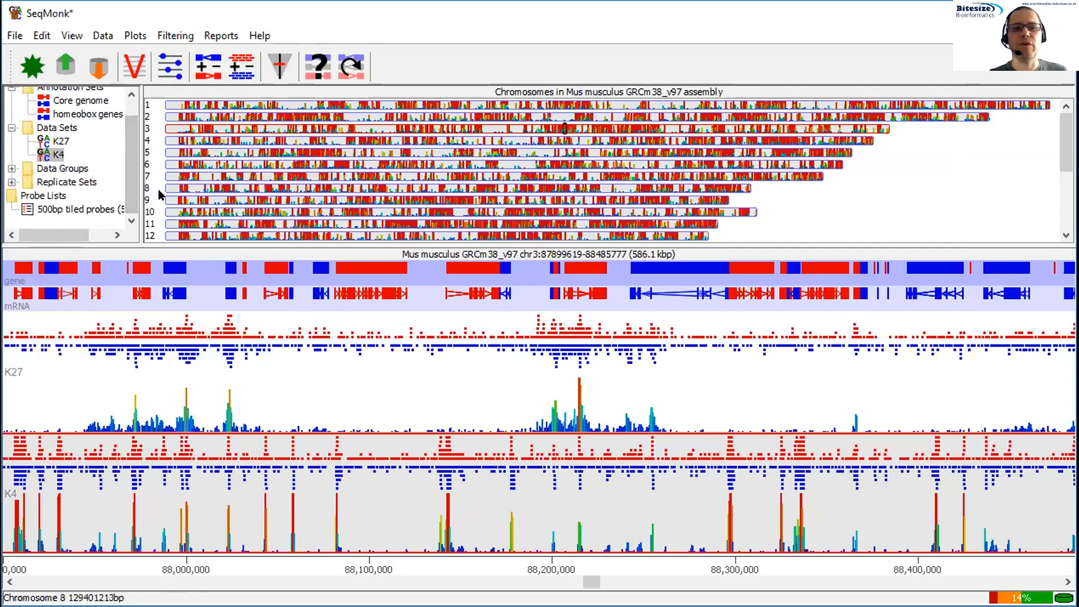
pyautogui.moveTo(135, 184); pyautogui.dragTo(293, 186)
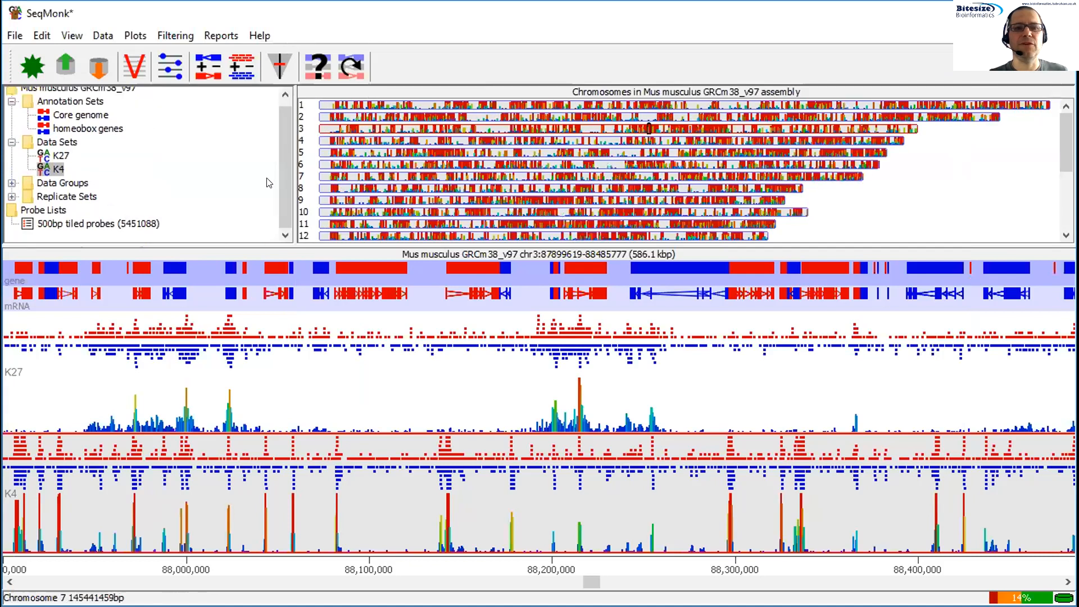
pyautogui.click(89, 225)
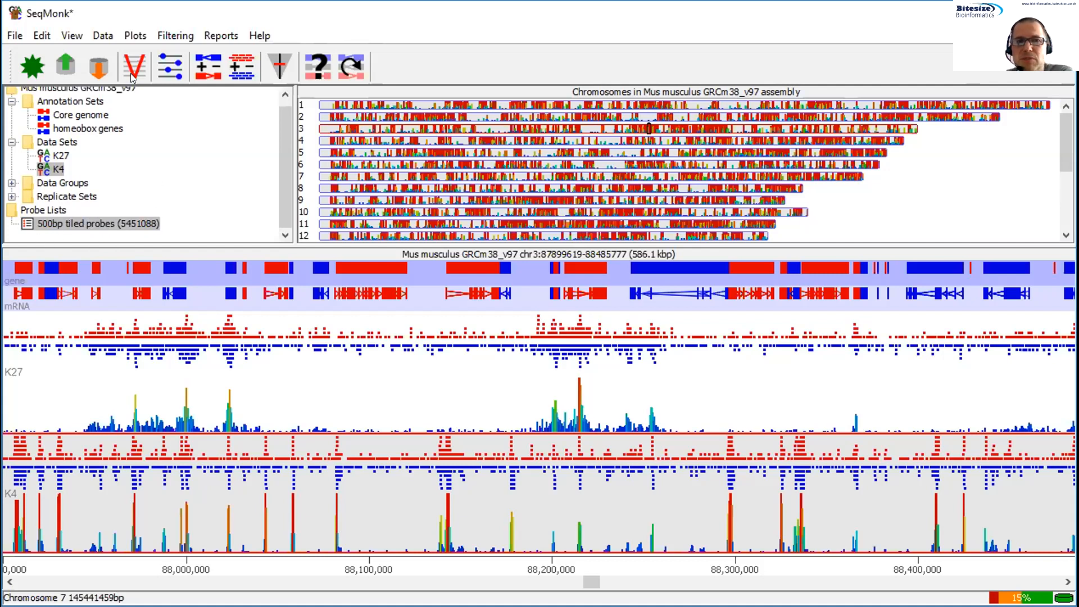
# - Open a value filter for individual probes on the 500bp tiled probes list
pyautogui.click(181, 36)
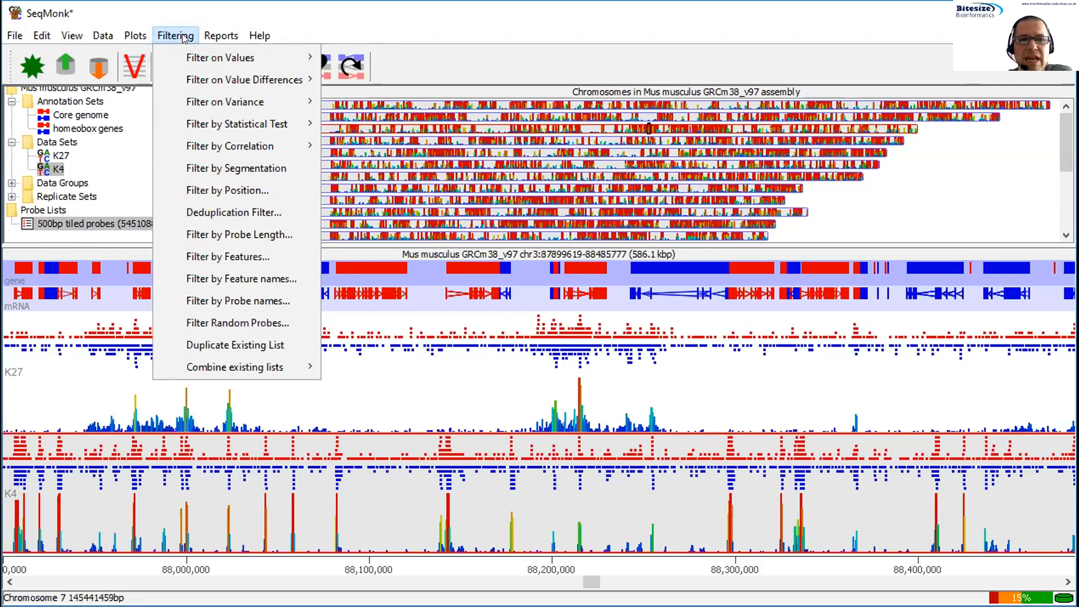
pyautogui.moveTo(197, 58)
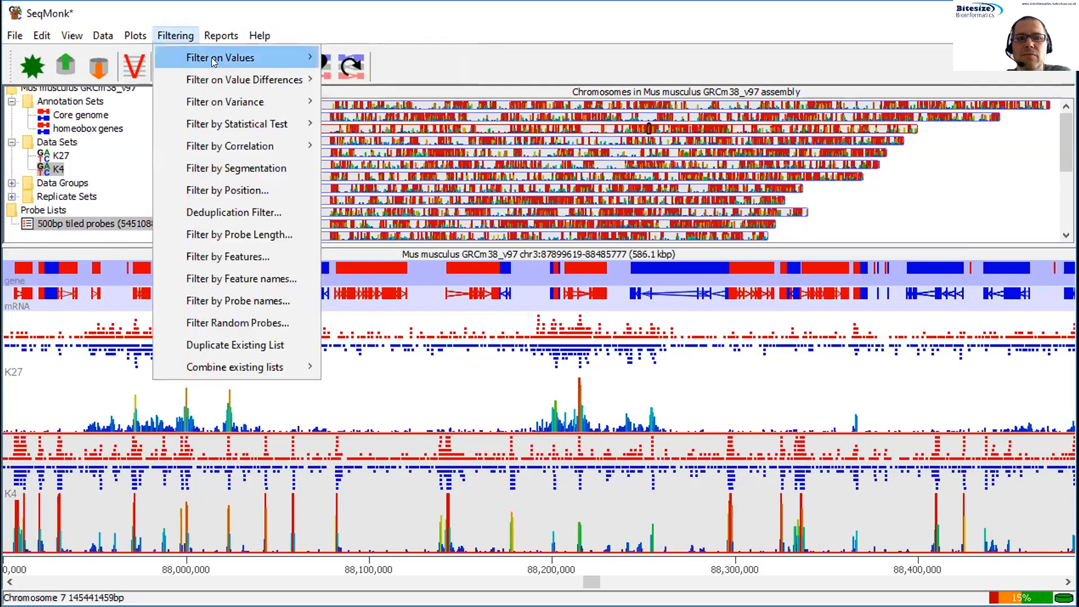
pyautogui.moveTo(236, 58)
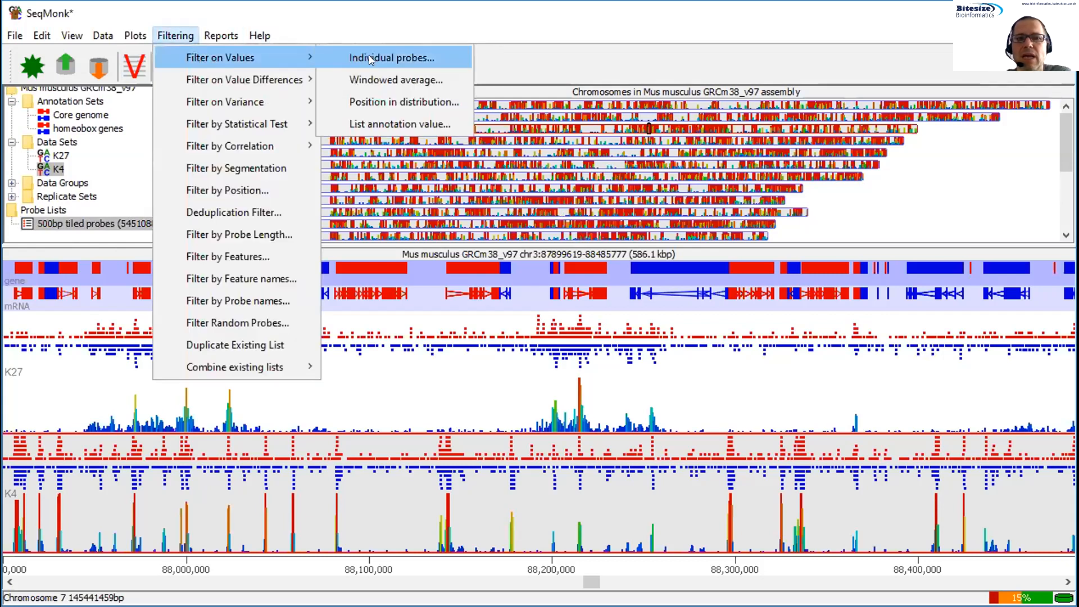
pyautogui.click(402, 57)
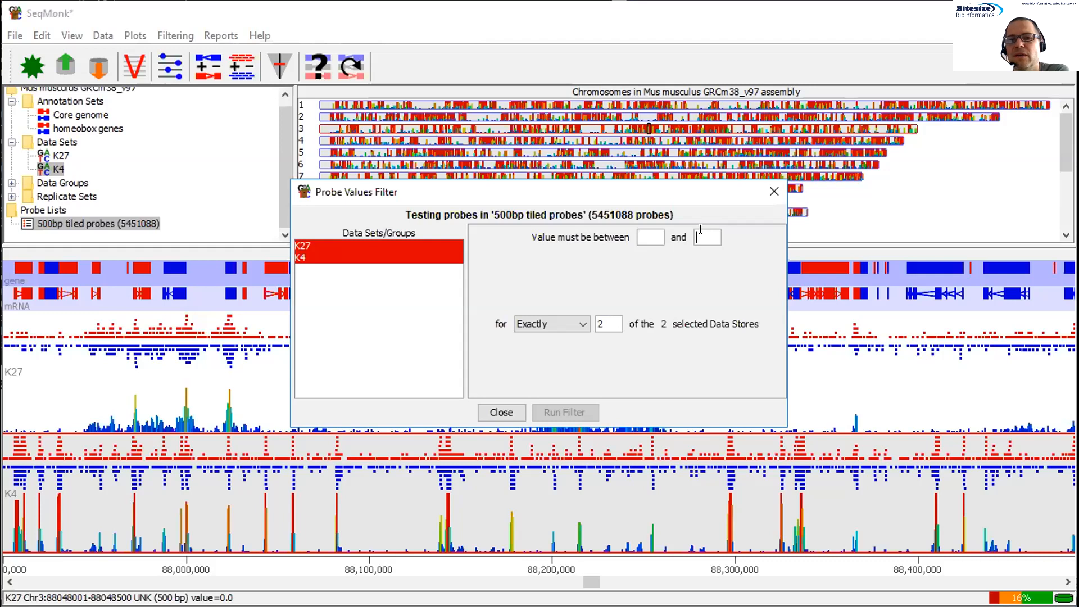
# - Filter the 500bp tiled probes to values up to 500 in both K27 and K4, saving the list as Sensible coverage
pyautogui.write('500')
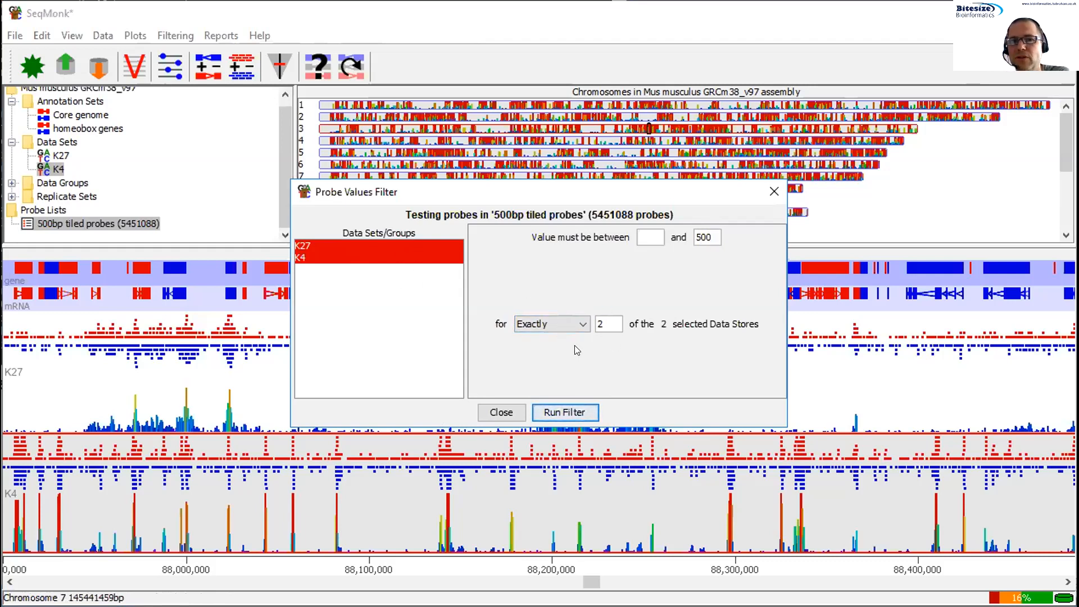
pyautogui.click(576, 413)
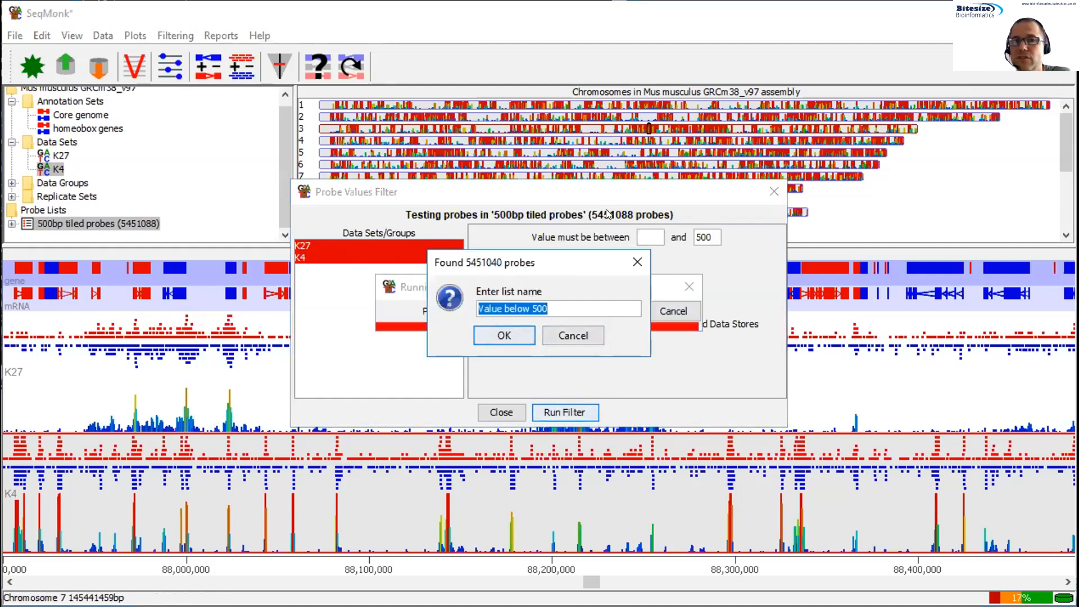
pyautogui.click(562, 307)
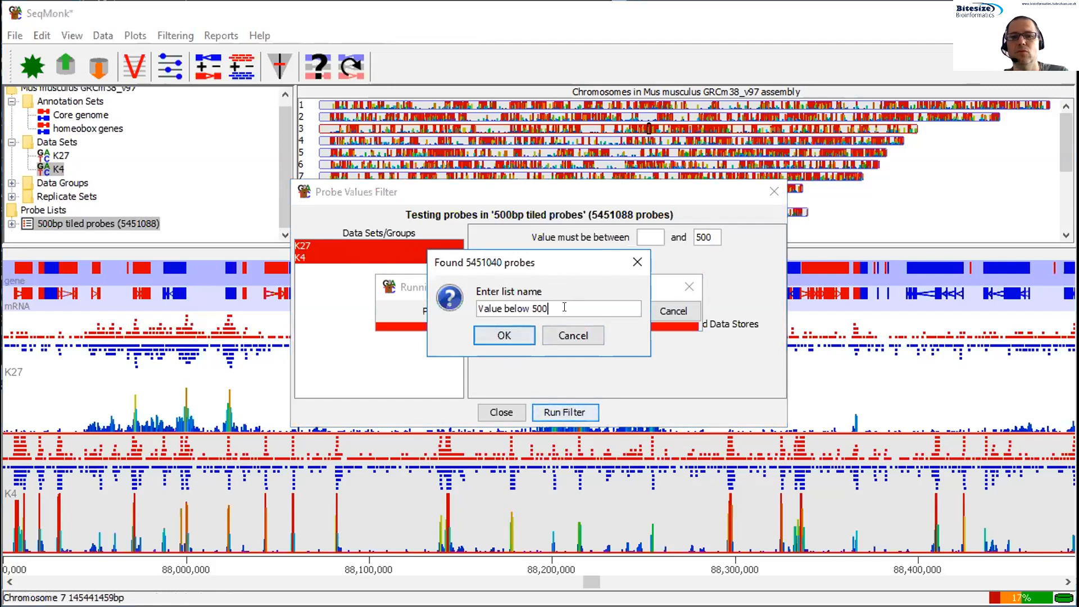
pyautogui.moveTo(533, 309); pyautogui.dragTo(476, 309)
pyautogui.press('Right')
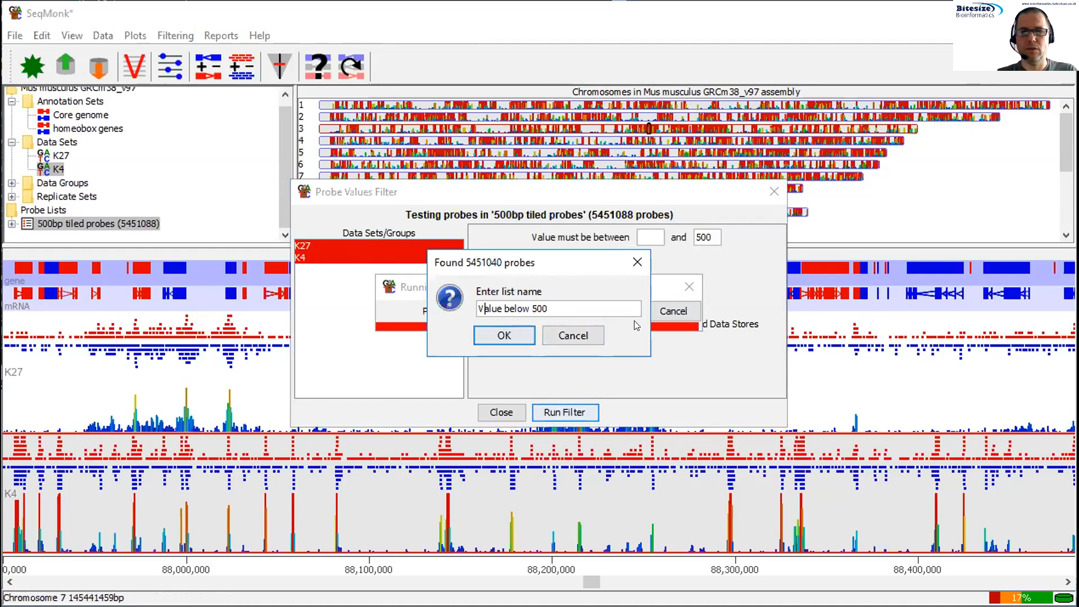
pyautogui.press('End')
pyautogui.press('BackSpace')
pyautogui.press('BackSpace')
pyautogui.press('BackSpace')
pyautogui.press('BackSpace')
pyautogui.press('BackSpace')
pyautogui.press('BackSpace')
pyautogui.press('BackSpace')
pyautogui.press('BackSpace')
pyautogui.press('BackSpace')
pyautogui.press('BackSpace')
pyautogui.press('BackSpace')
pyautogui.press('BackSpace')
pyautogui.press('BackSpace')
pyautogui.press('BackSpace')
pyautogui.press('BackSpace')
pyautogui.write('sen')
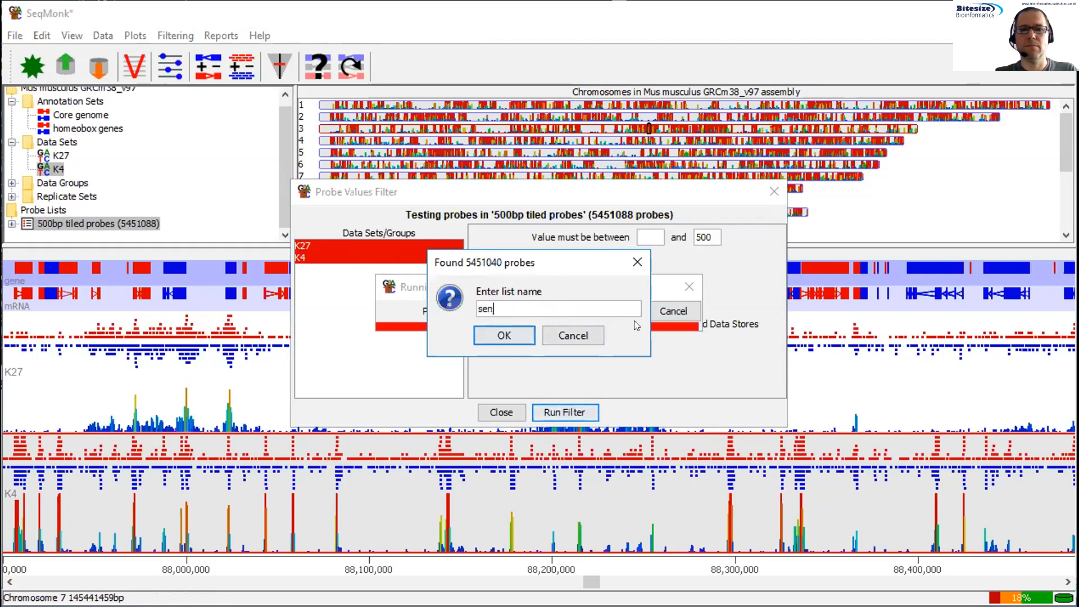
pyautogui.press('BackSpace')
pyautogui.press('BackSpace')
pyautogui.press('BackSpace')
pyautogui.write('Sensible coverage')
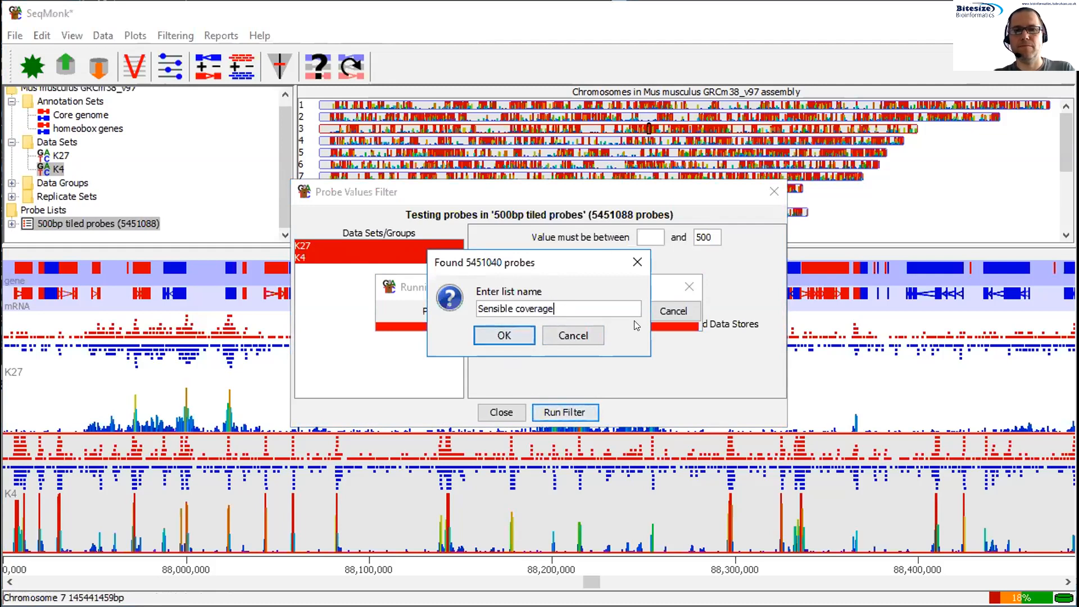
pyautogui.click(518, 332)
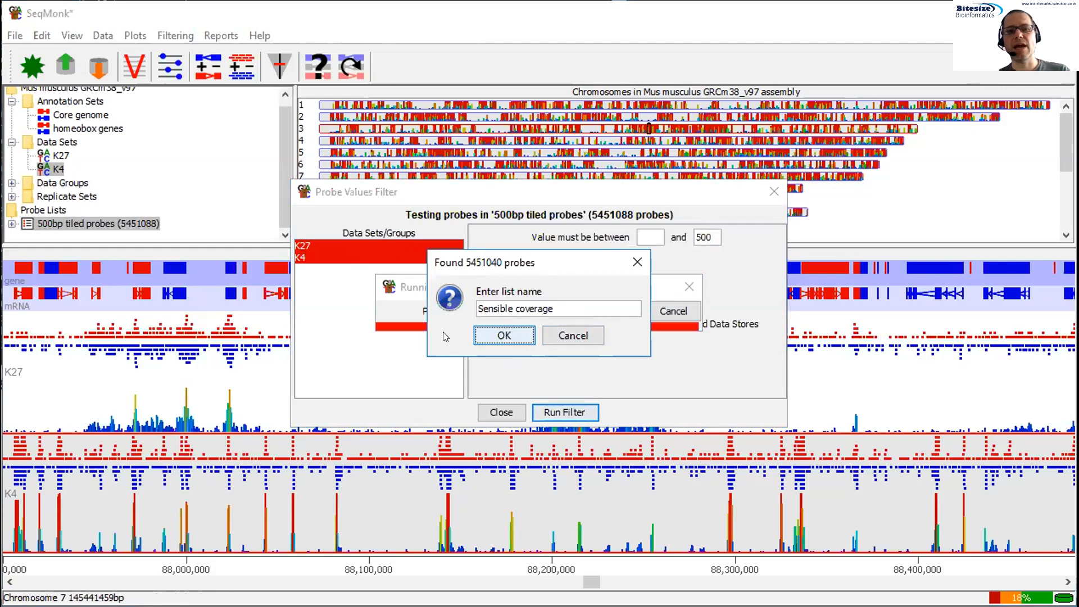
# - Close the values filter and make the Sensible coverage list under 500bp tiled probes the active probe list
pyautogui.click(11, 224)
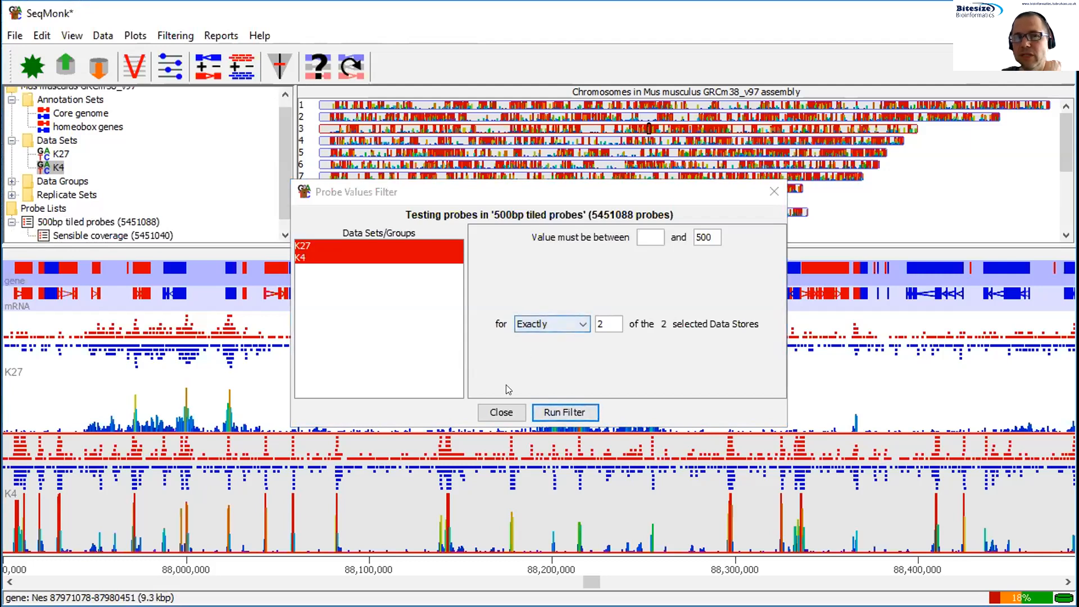
pyautogui.click(505, 413)
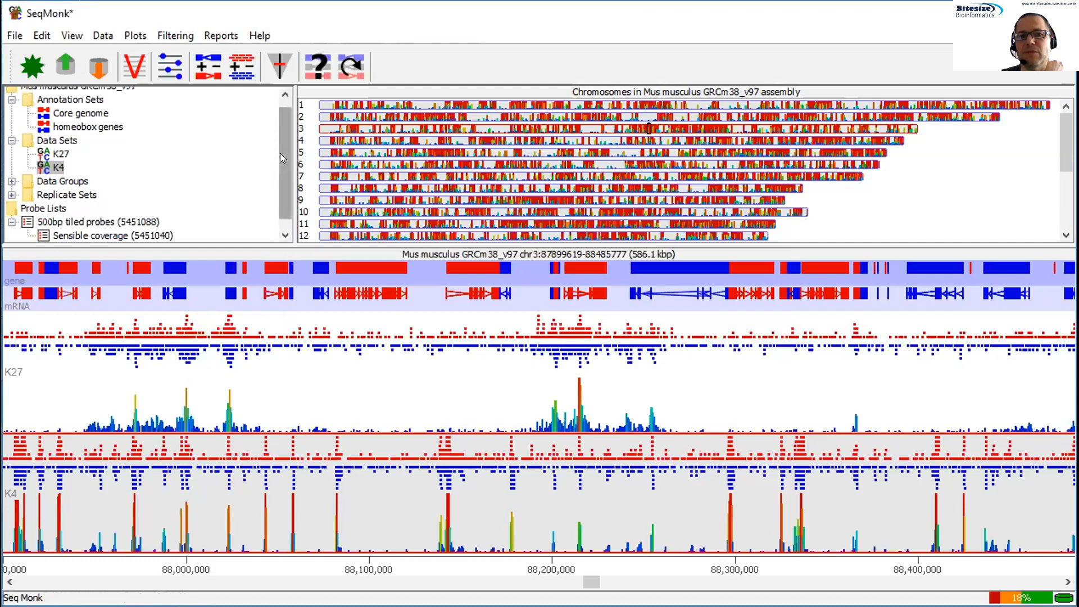
pyautogui.scroll(-1, 280, 153)
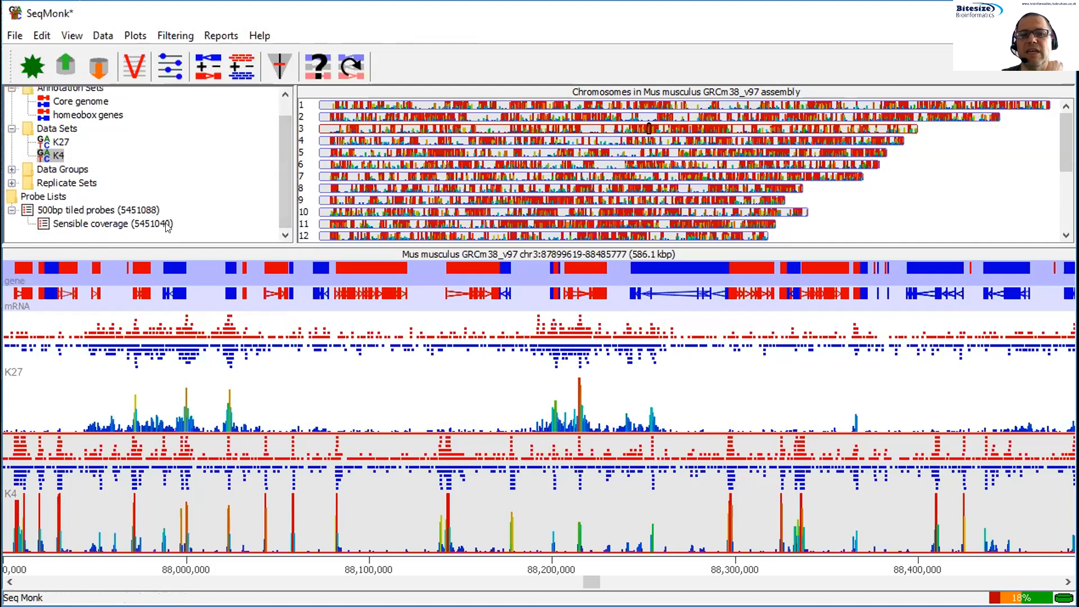
pyautogui.click(105, 224)
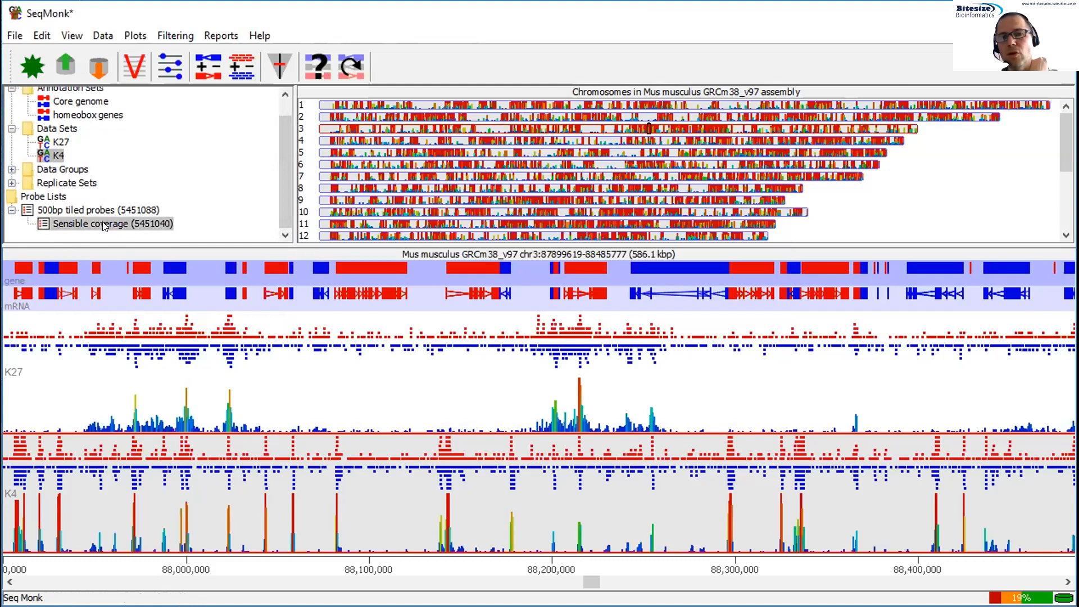
# - Filter the Sensible coverage probes by position to all of chromosome 1, without start or end limits, and save the list as Chr 1
pyautogui.click(174, 36)
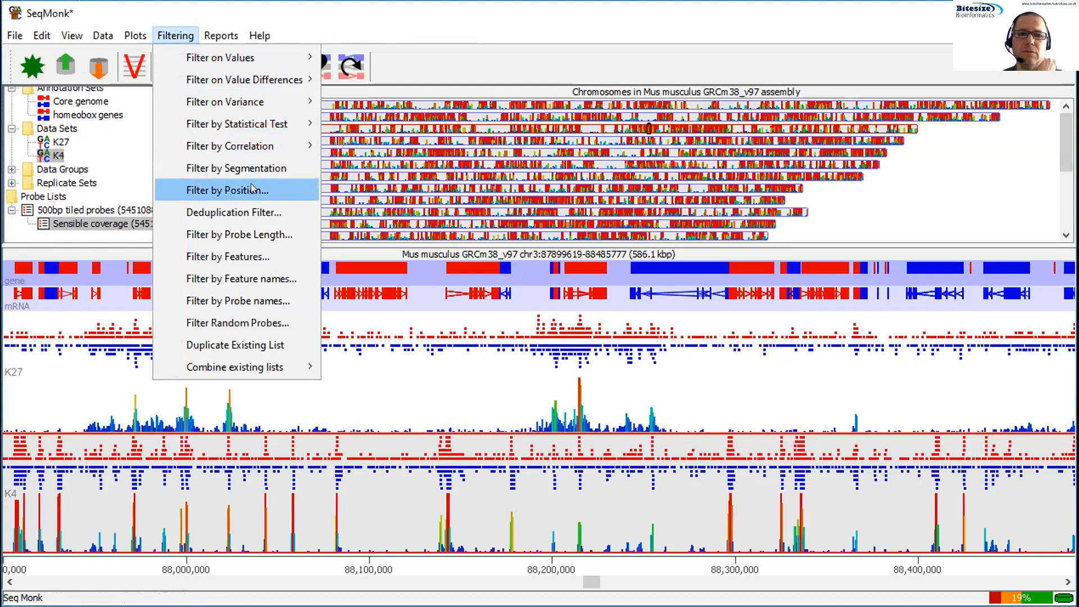
pyautogui.press('Return')
pyautogui.click(551, 261)
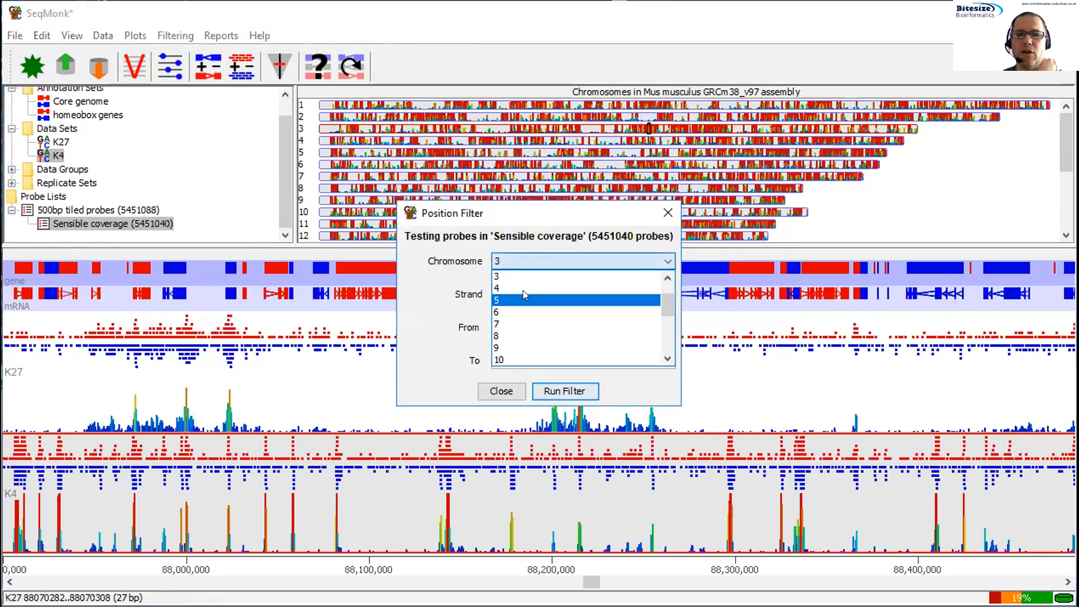
pyautogui.click(518, 288)
pyautogui.moveTo(548, 327); pyautogui.dragTo(478, 330)
pyautogui.press('BackSpace')
pyautogui.moveTo(550, 354); pyautogui.dragTo(450, 332)
pyautogui.press('BackSpace')
pyautogui.click(573, 390)
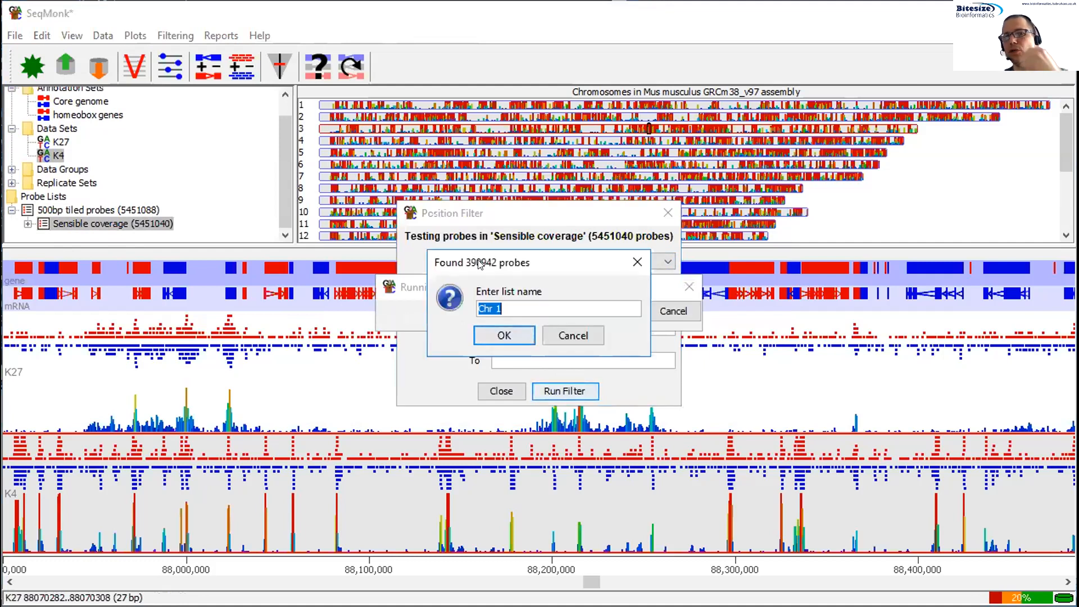
pyautogui.click(498, 336)
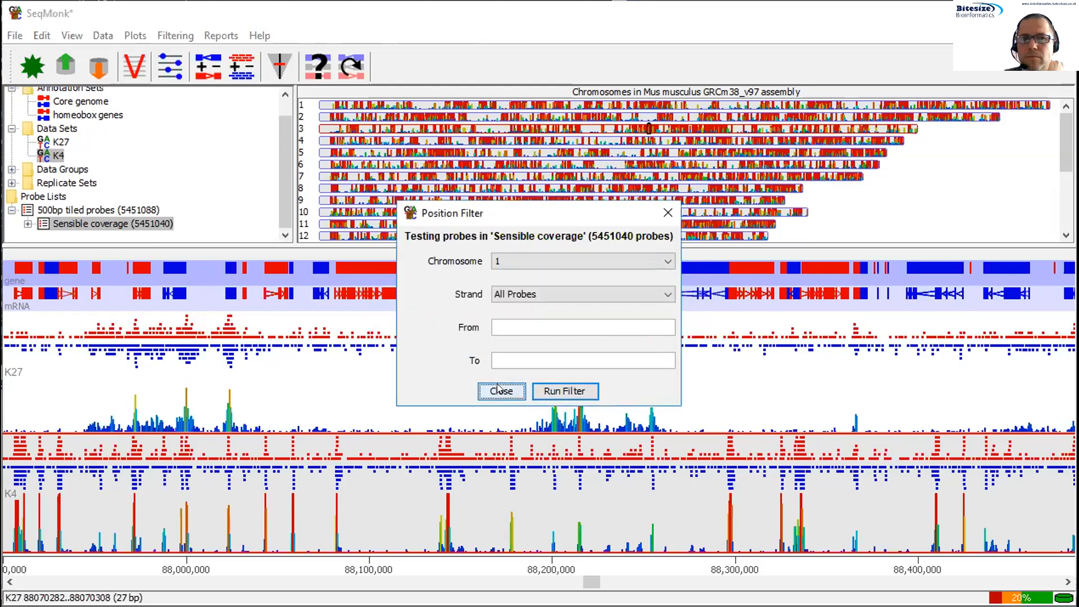
pyautogui.click(499, 390)
# - Display the Chr 1 probe list in the genome view, then return to the Sensible coverage list
pyautogui.click(27, 223)
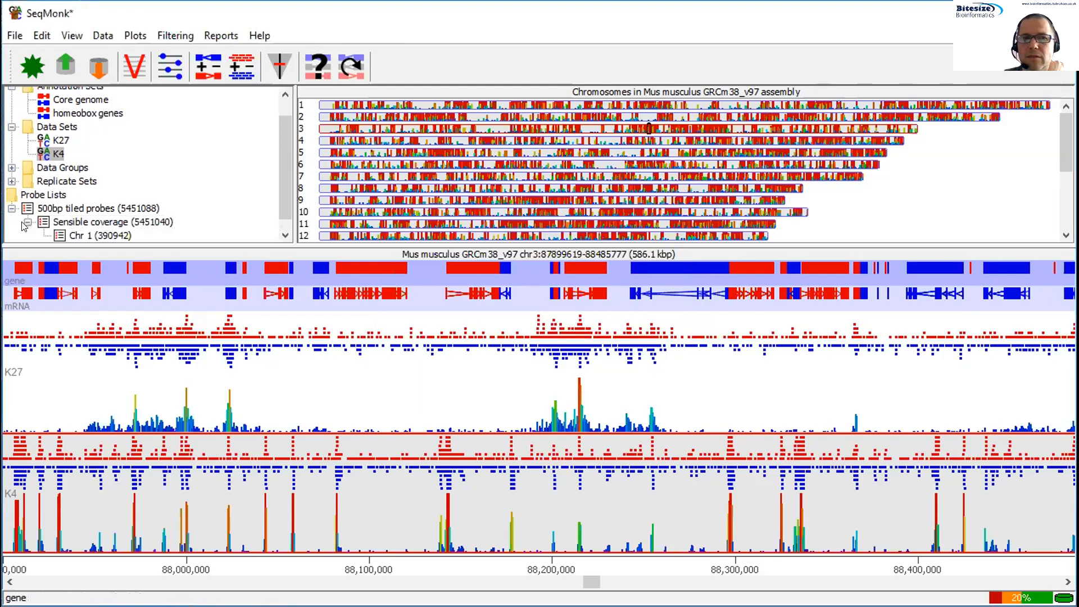
pyautogui.click(87, 223)
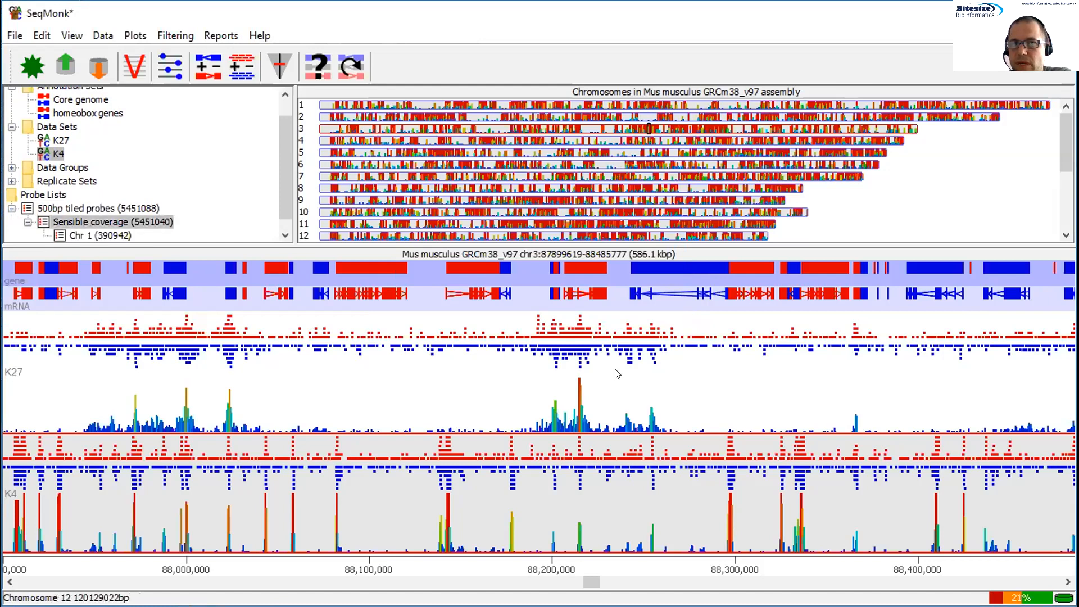
pyautogui.click(102, 237)
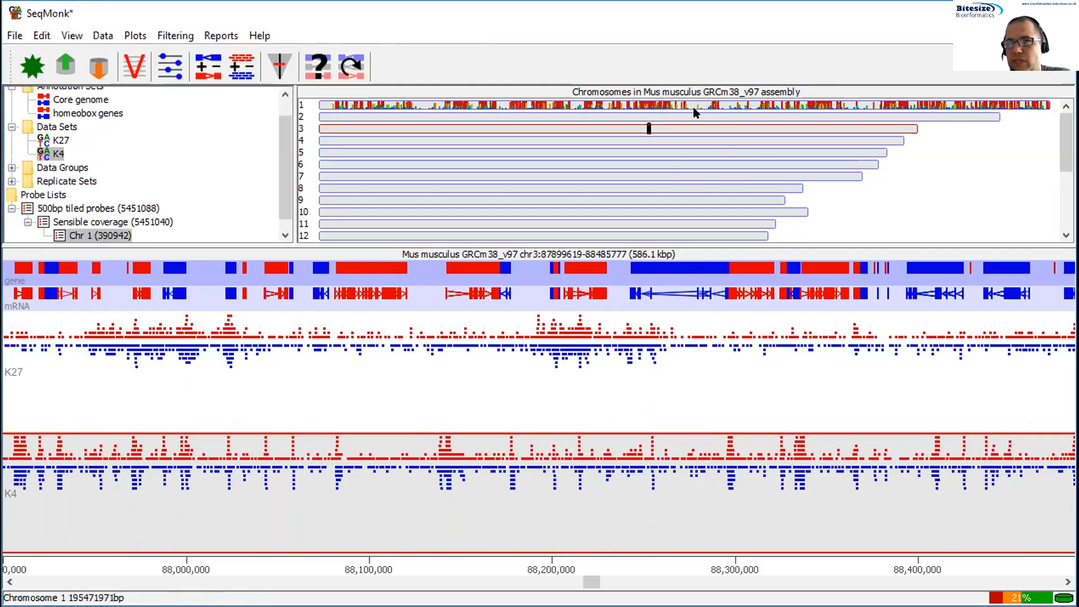
pyautogui.click(99, 222)
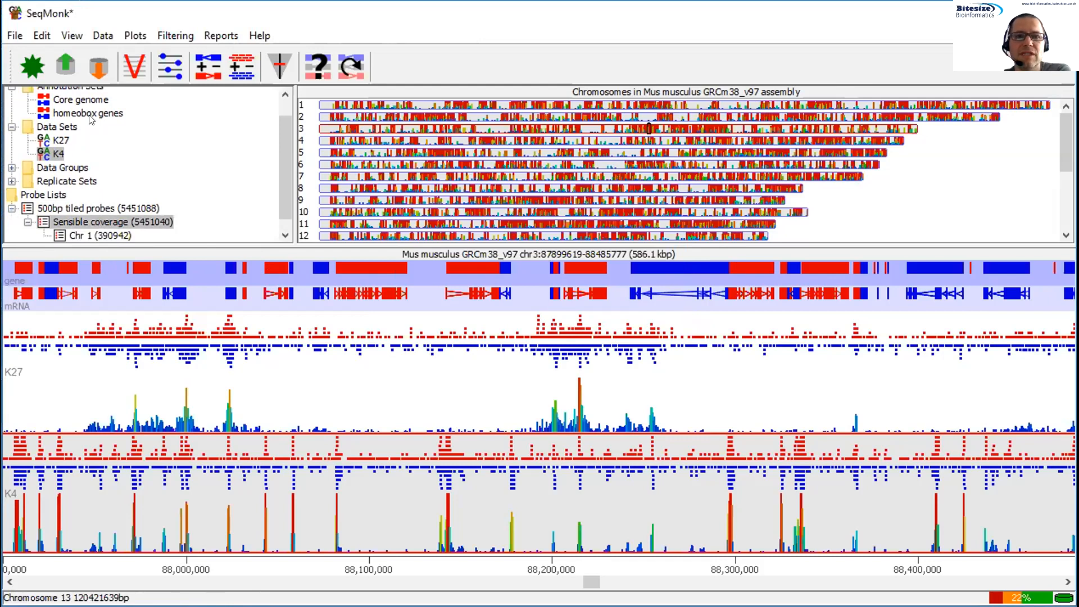
# - Create a scatter plot of the Sensible coverage probes with K4 on the horizontal axis and K27 on the vertical axis
pyautogui.click(137, 36)
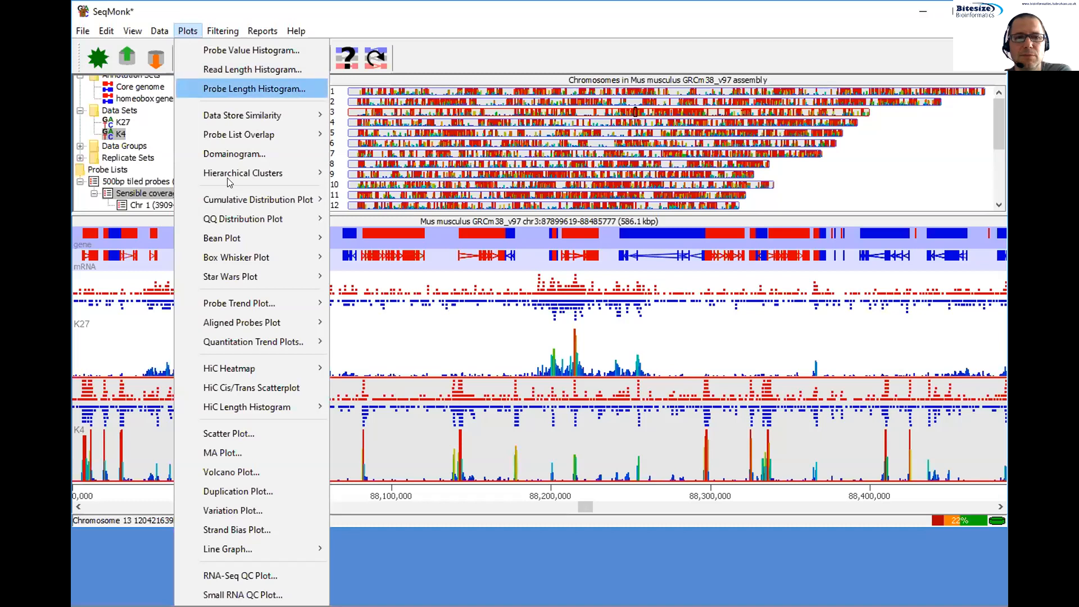
pyautogui.click(251, 437)
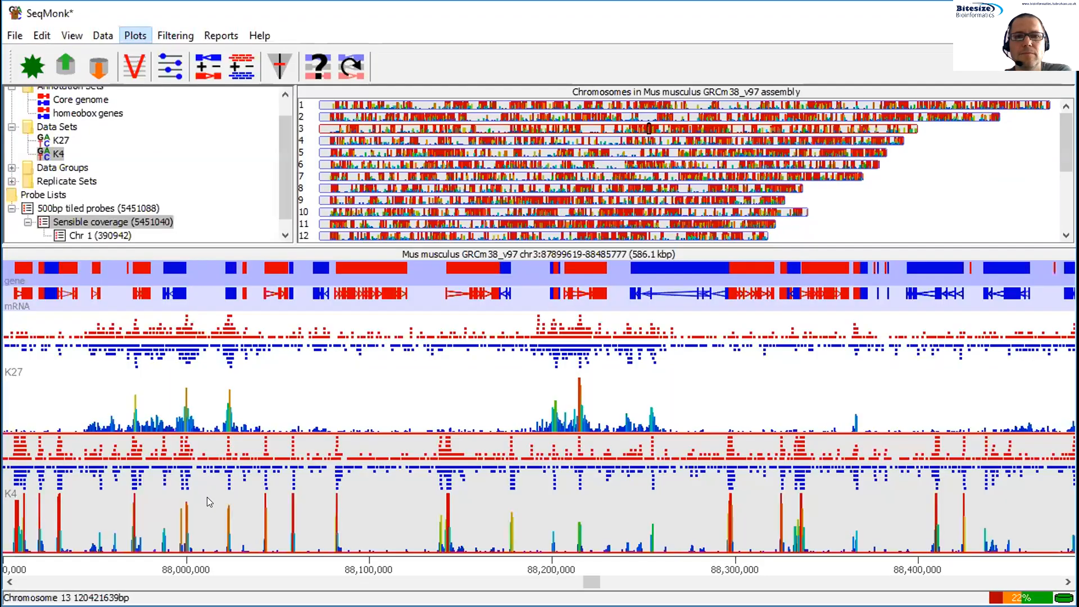
pyautogui.click(509, 34)
pyautogui.click(497, 66)
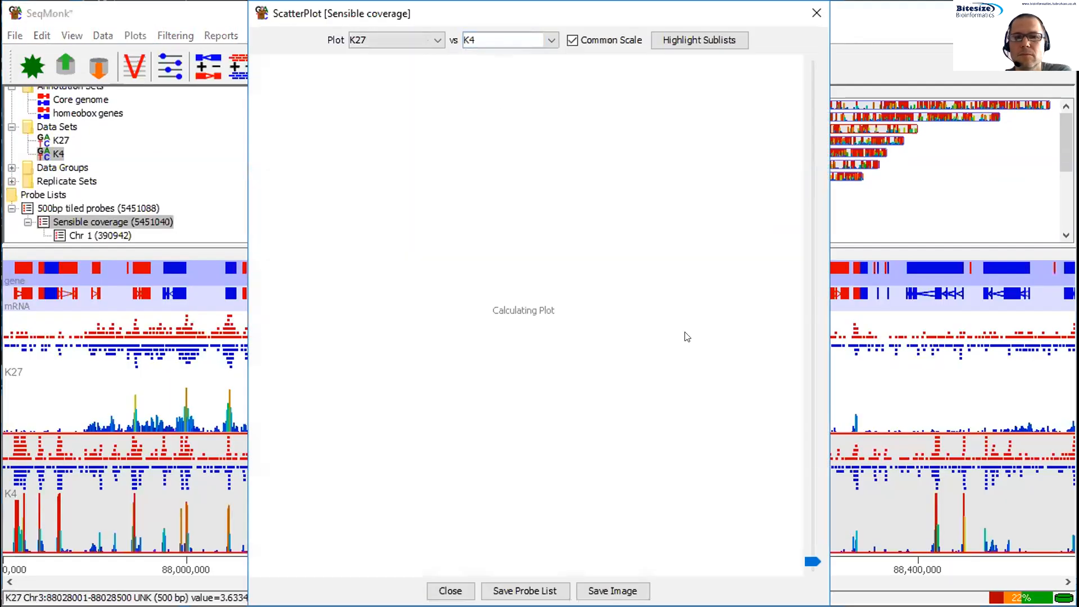
pyautogui.click(394, 40)
pyautogui.click(393, 67)
pyautogui.click(525, 42)
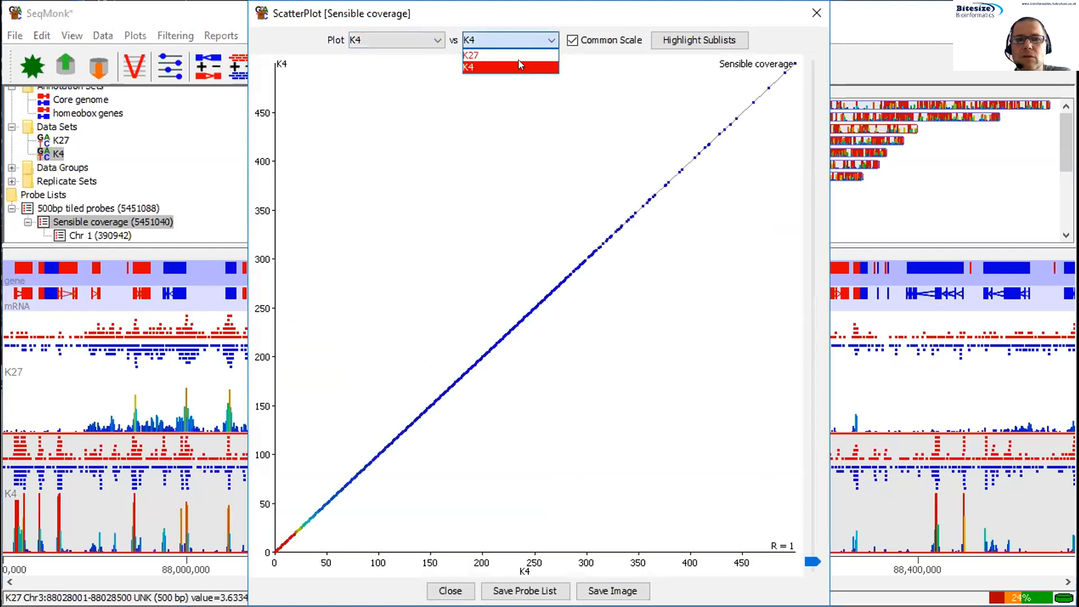
pyautogui.click(518, 59)
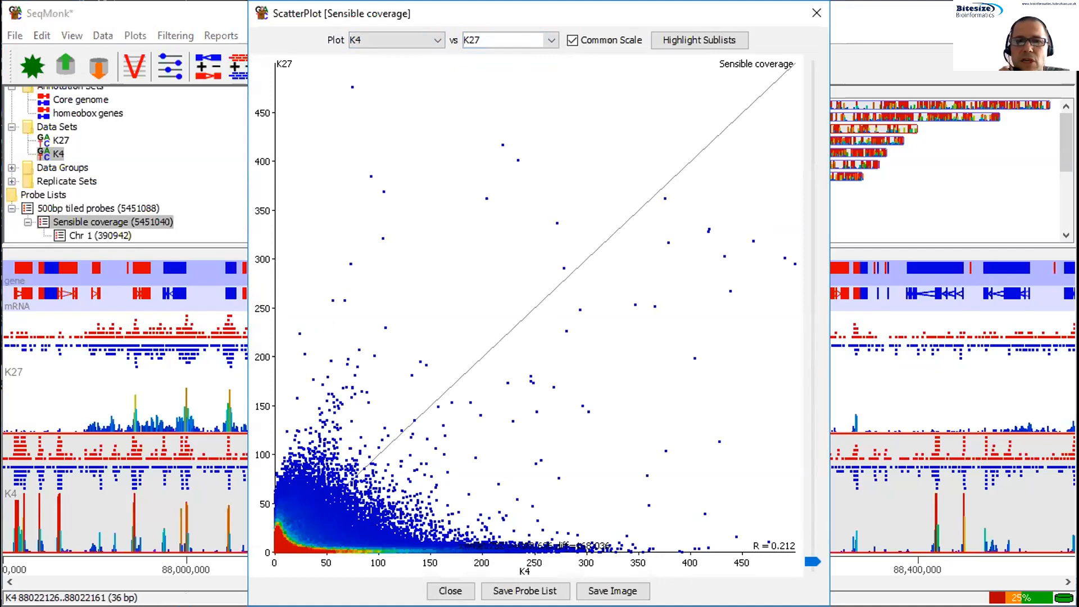
# - Shrink the scatter plot window and move it aside so the chromosome tracks are uncovered
pyautogui.moveTo(829, 605); pyautogui.dragTo(637, 316)
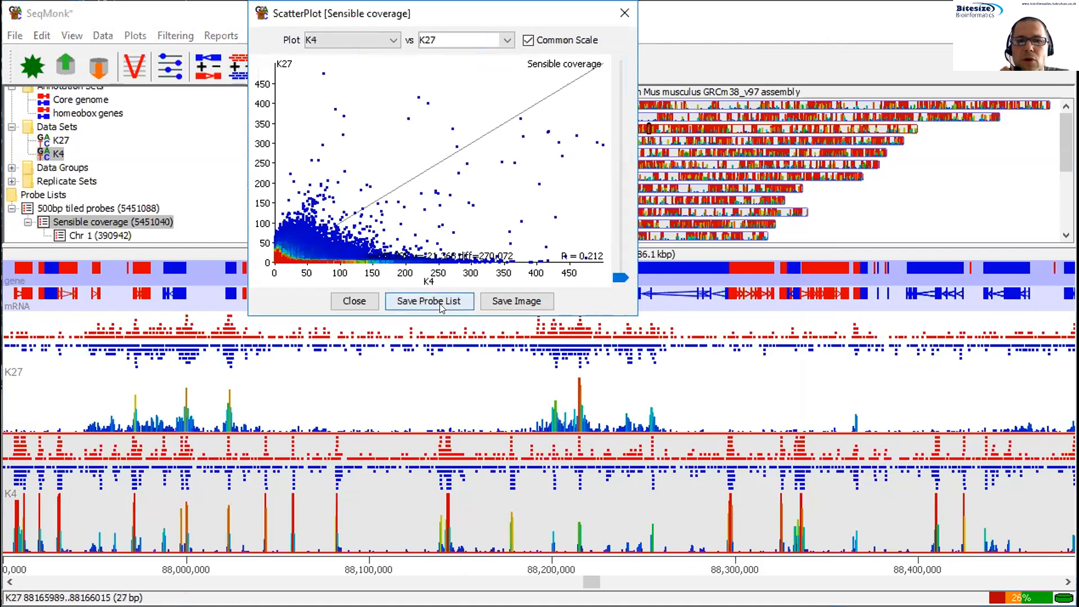
pyautogui.moveTo(445, 310); pyautogui.dragTo(445, 318)
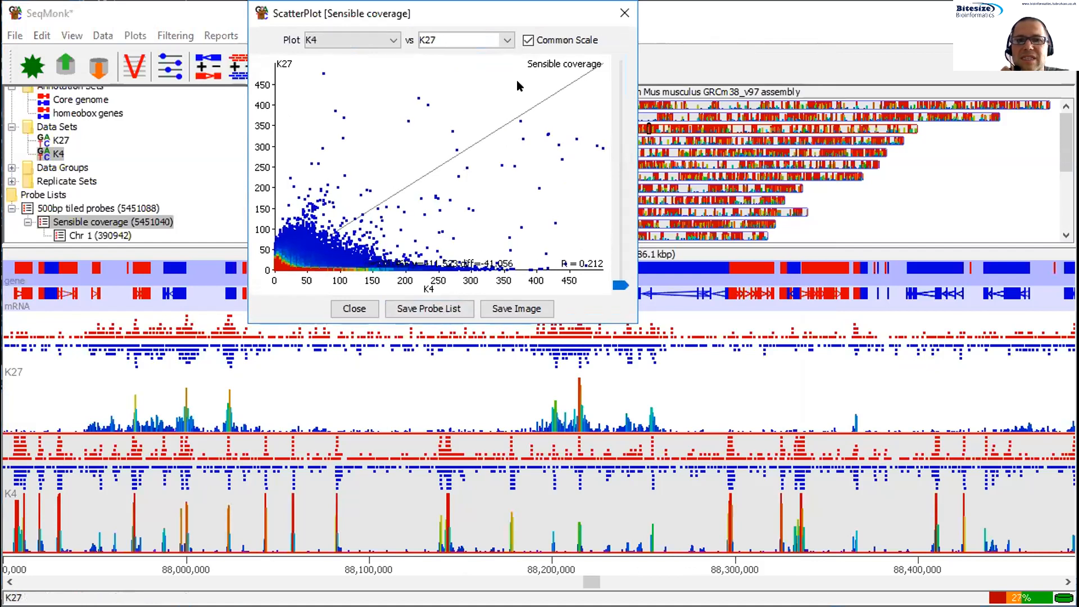
pyautogui.moveTo(508, 21); pyautogui.dragTo(921, 72)
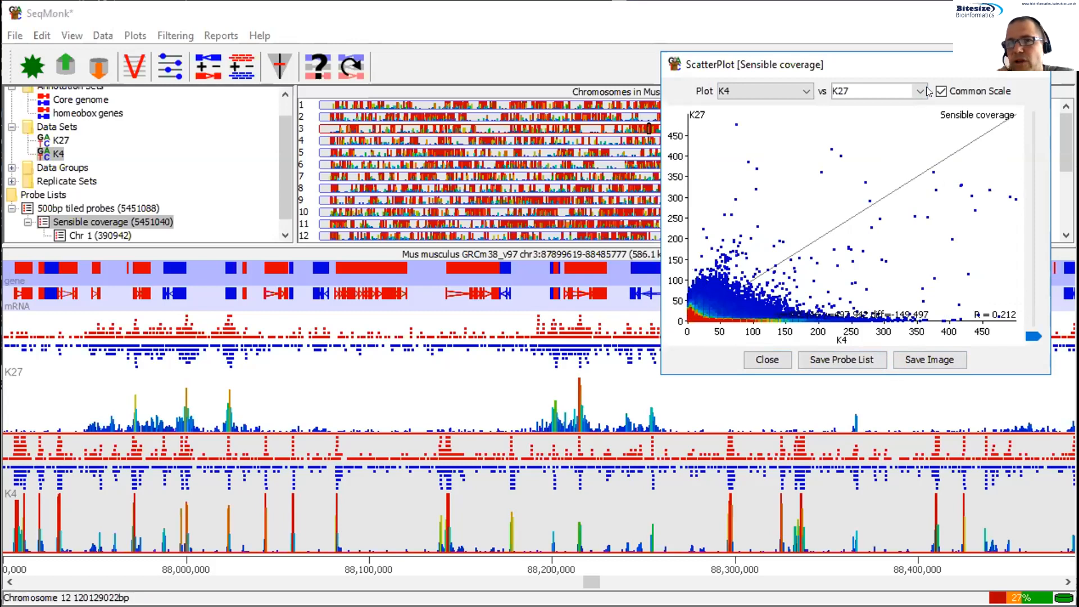
pyautogui.moveTo(932, 64); pyautogui.dragTo(946, 32)
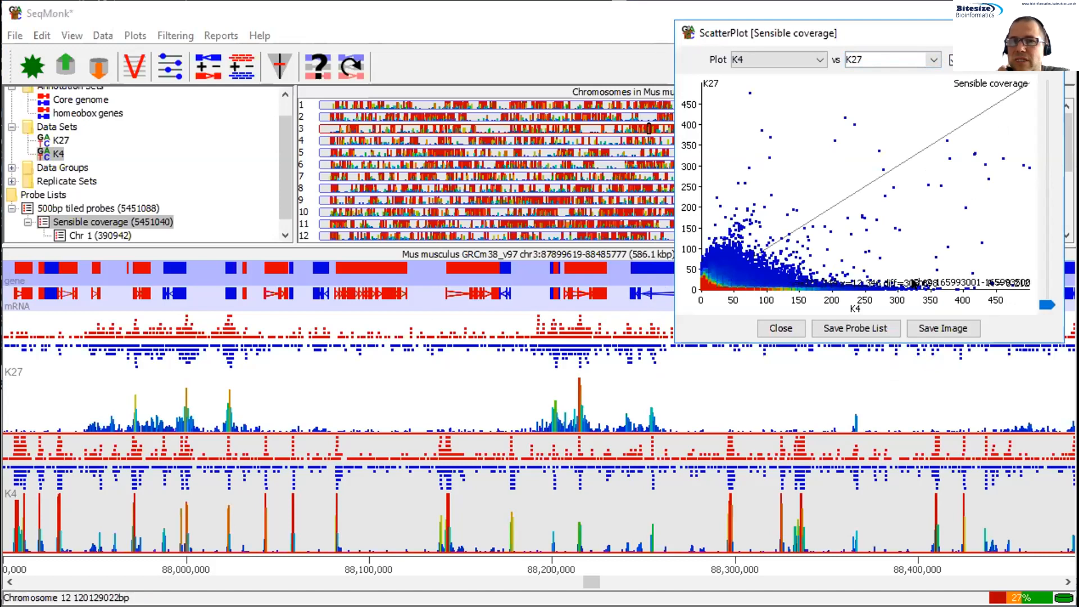
pyautogui.click(916, 284)
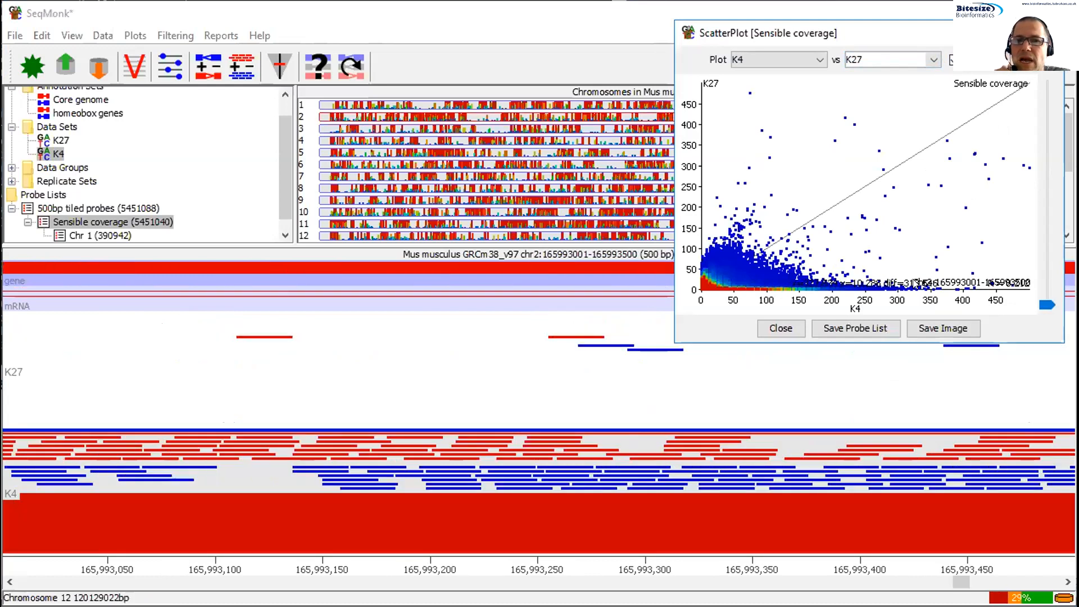
pyautogui.rightClick(632, 380)
pyautogui.rightClick(632, 380)
pyautogui.rightClick(631, 380)
pyautogui.rightClick(632, 380)
pyautogui.rightClick(631, 380)
pyautogui.rightClick(632, 380)
pyautogui.rightClick(632, 380)
pyautogui.rightClick(632, 380)
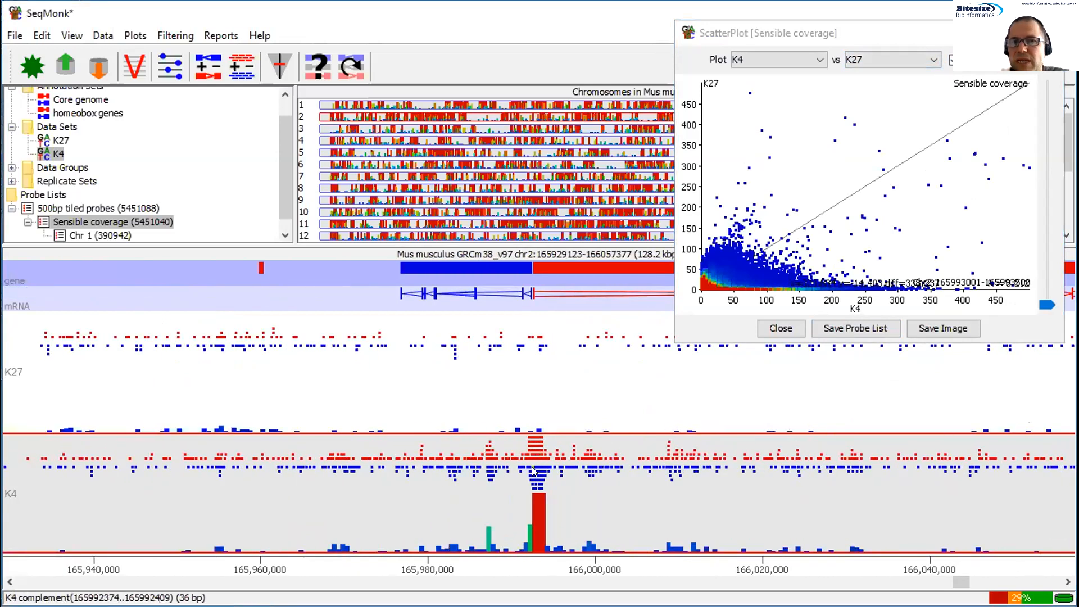
pyautogui.moveTo(492, 472); pyautogui.dragTo(600, 473)
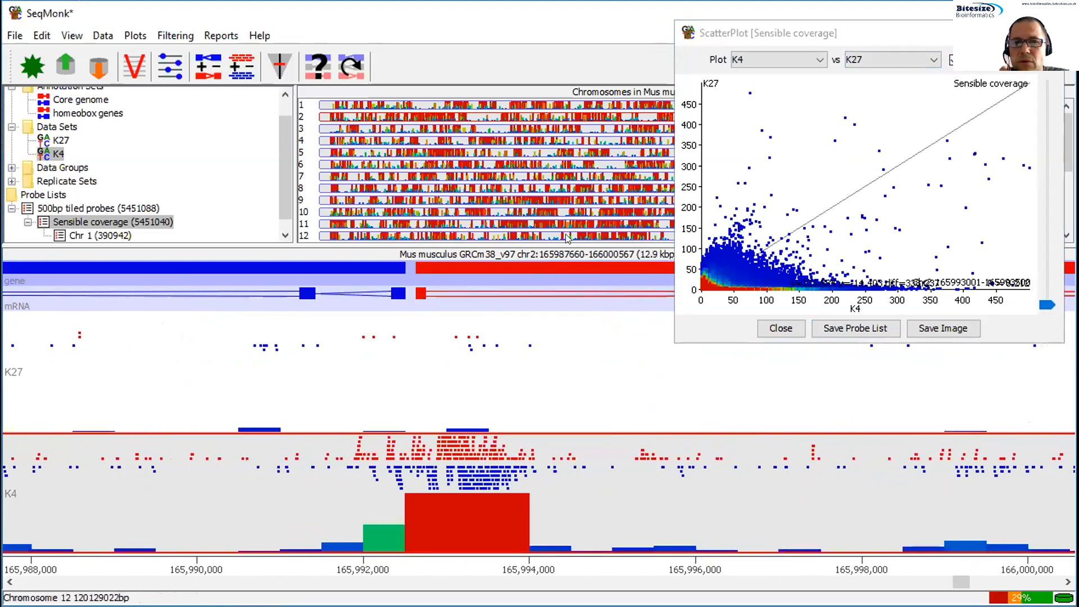
pyautogui.moveTo(561, 239); pyautogui.dragTo(561, 131)
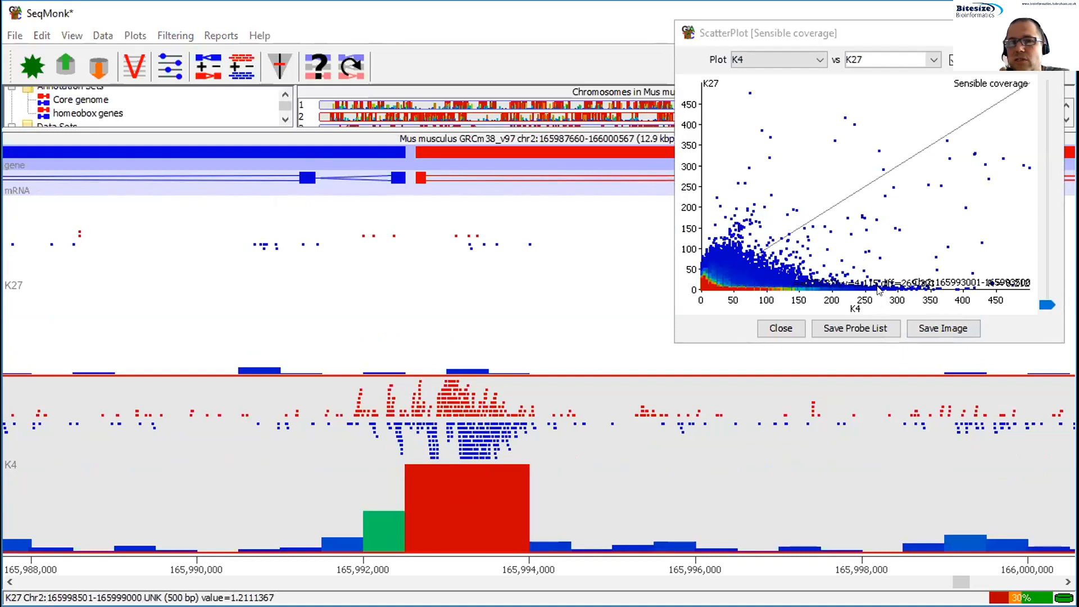
pyautogui.click(880, 289)
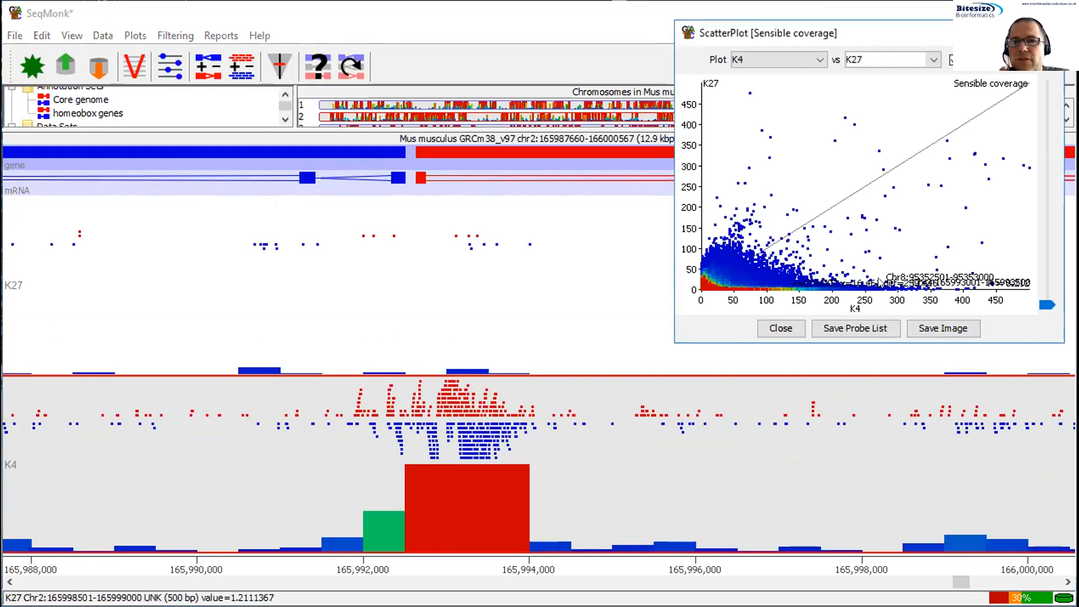
pyautogui.click(880, 281)
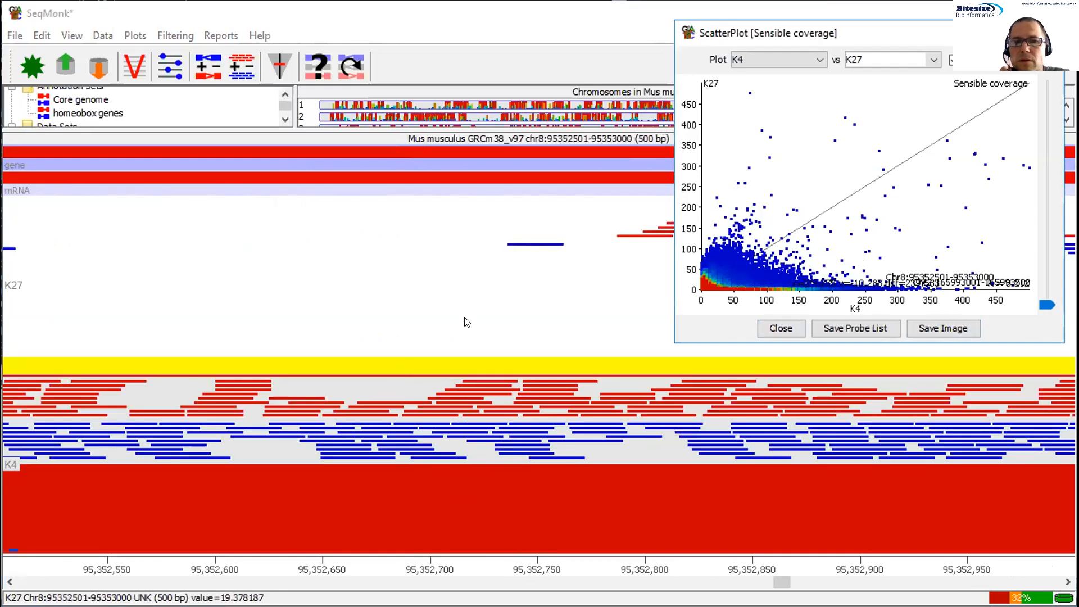
pyautogui.click(466, 321)
pyautogui.scroll(-2, 466, 322)
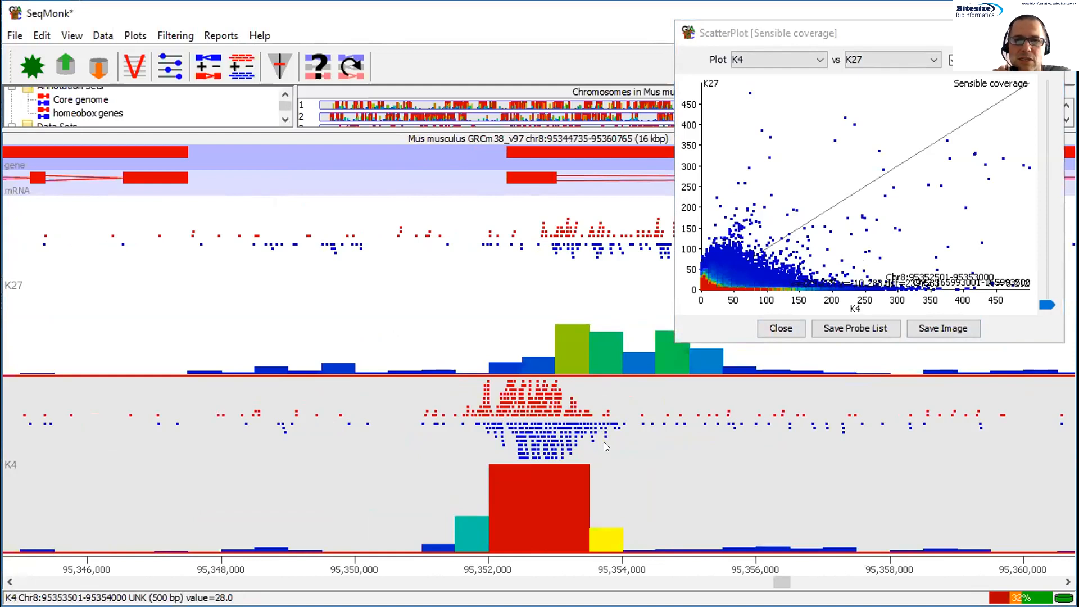
pyautogui.click(728, 227)
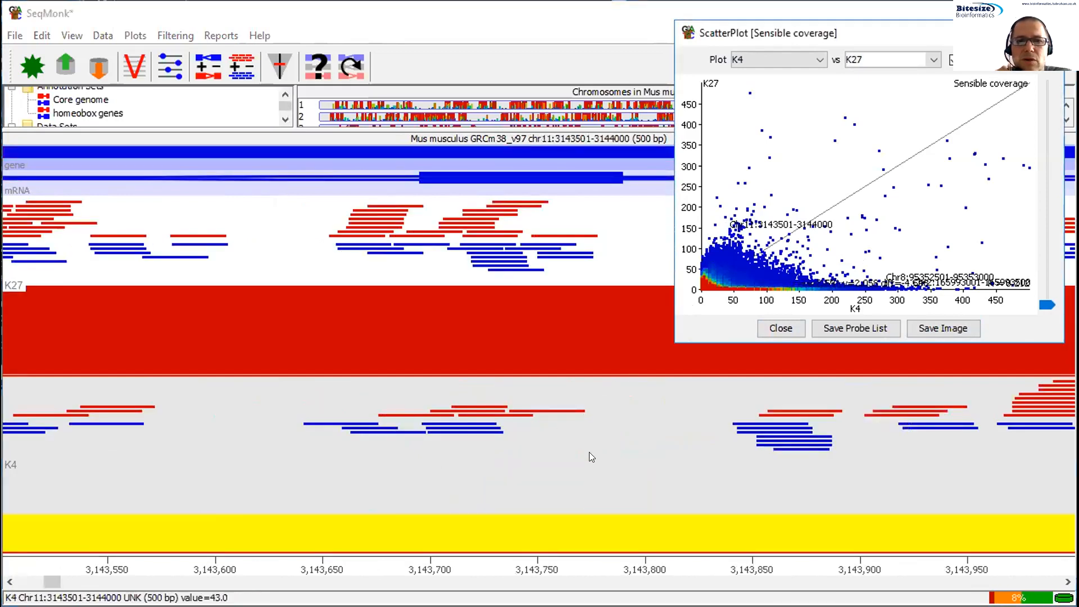
pyautogui.scroll(-5, 589, 452)
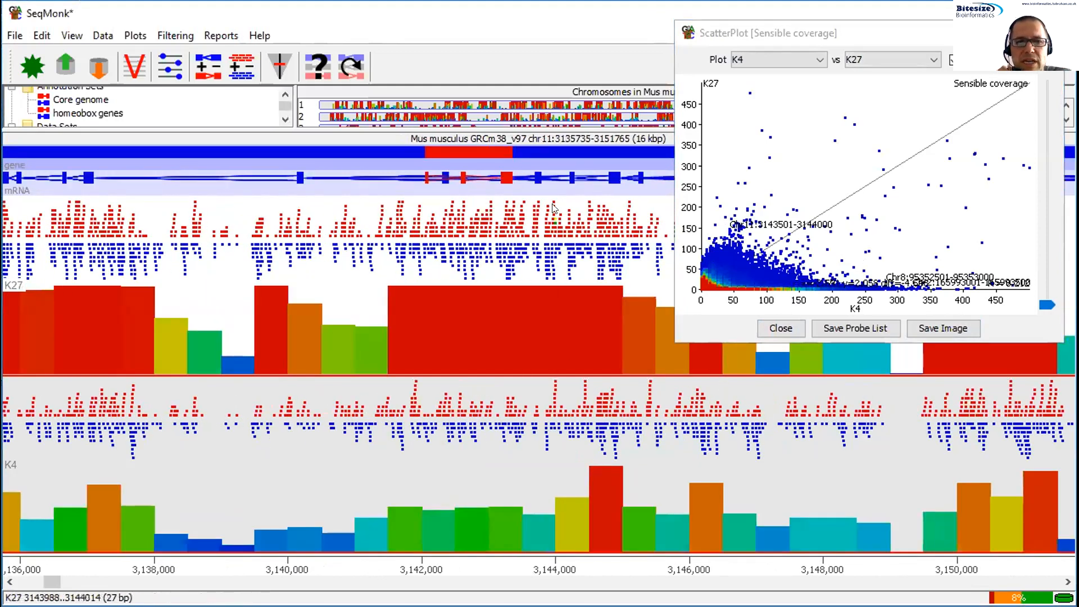
pyautogui.scroll(-1, 574, 466)
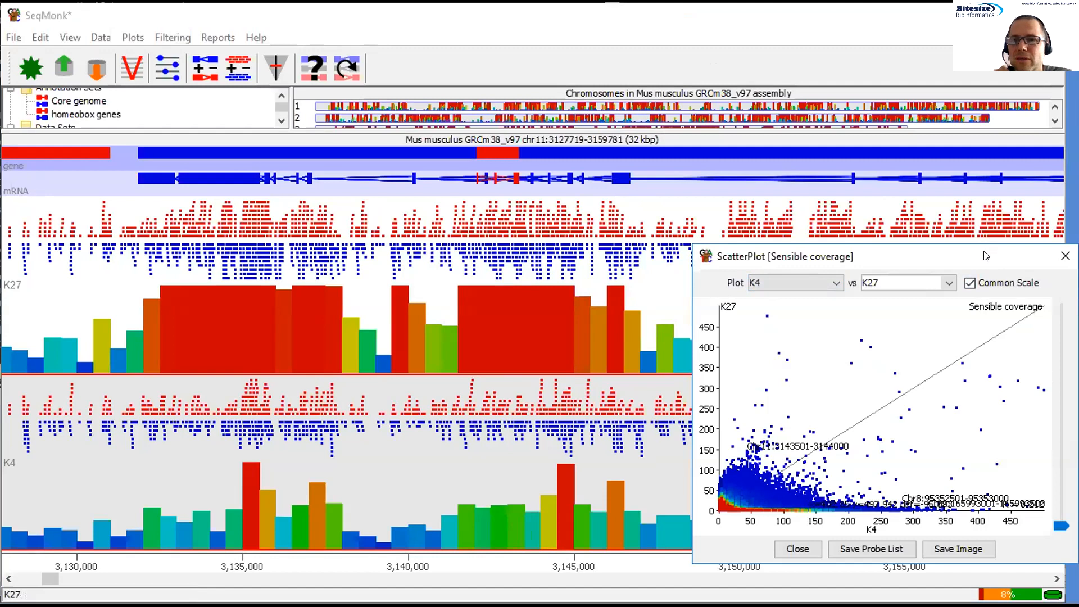
# - Move the scatter plot window clear of the tracks and examine the wider chromosome 11 region around the probe, out to 4.1 Mbp
pyautogui.moveTo(979, 262); pyautogui.dragTo(954, 253)
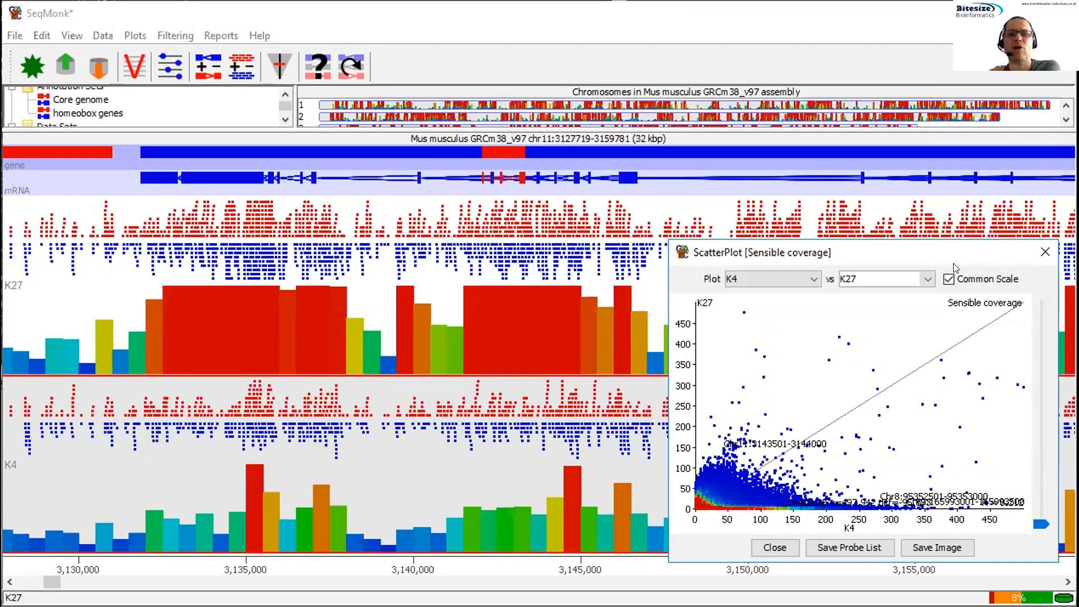
pyautogui.rightClick(443, 199)
pyautogui.rightClick(479, 198)
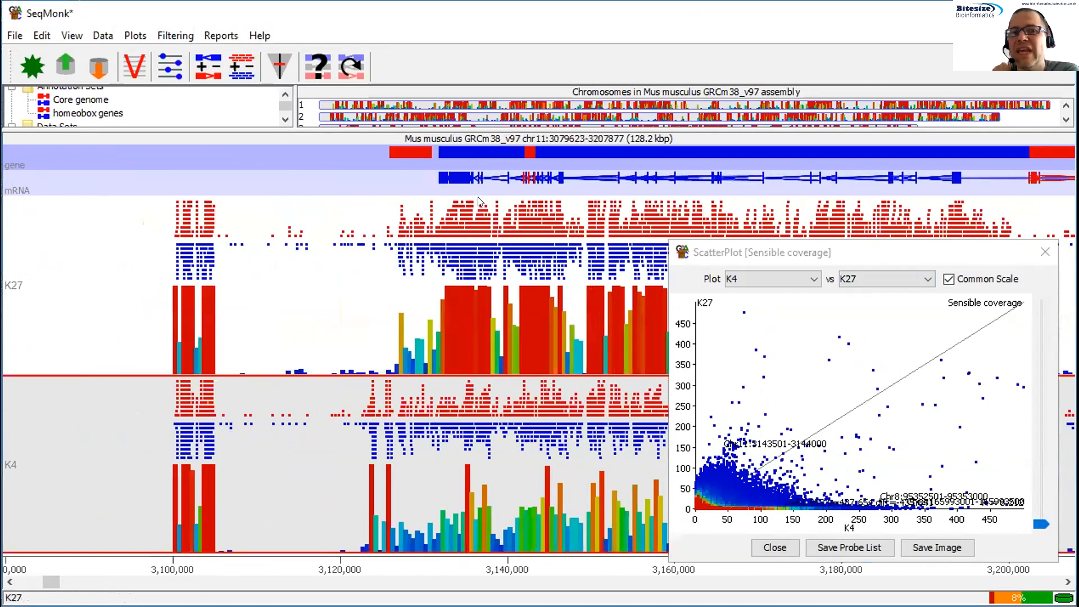
pyautogui.rightClick(373, 302)
pyautogui.rightClick(373, 301)
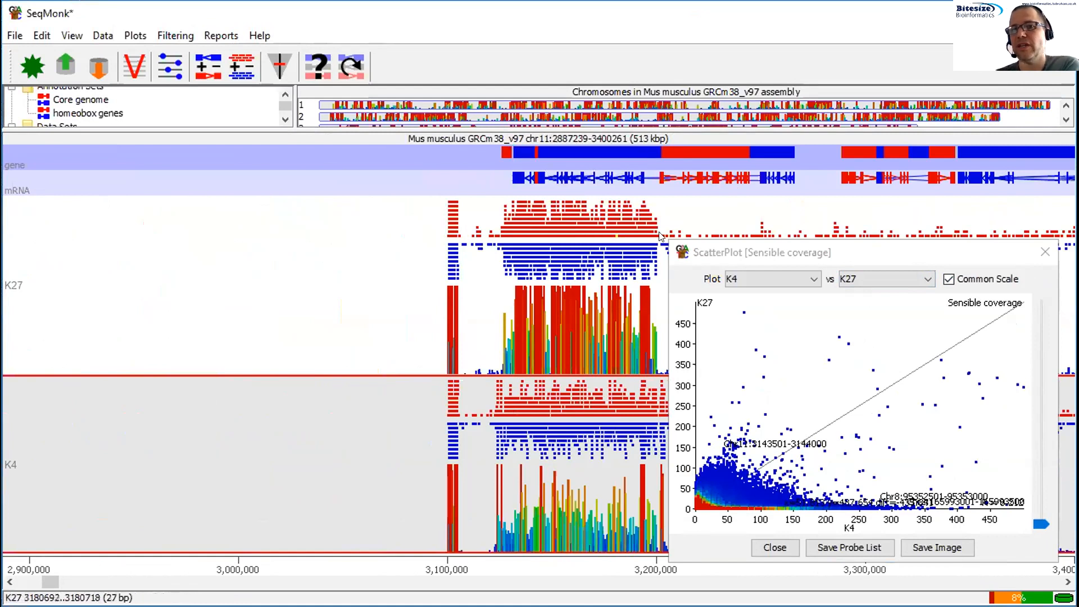
pyautogui.scroll(2, 621, 267)
pyautogui.scroll(-4, 619, 266)
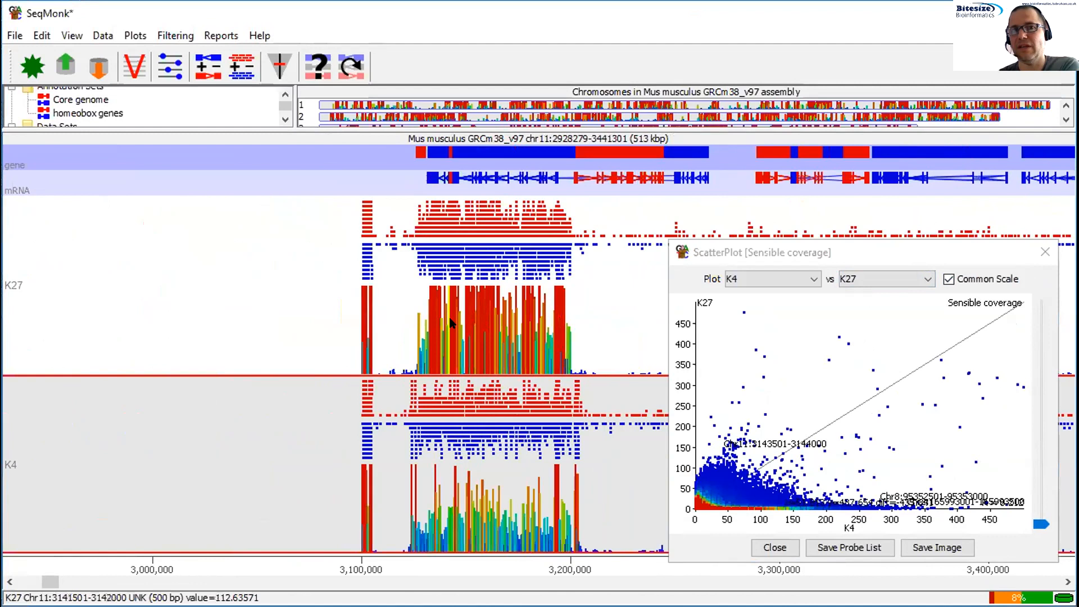
pyautogui.rightClick(289, 293)
pyautogui.rightClick(287, 293)
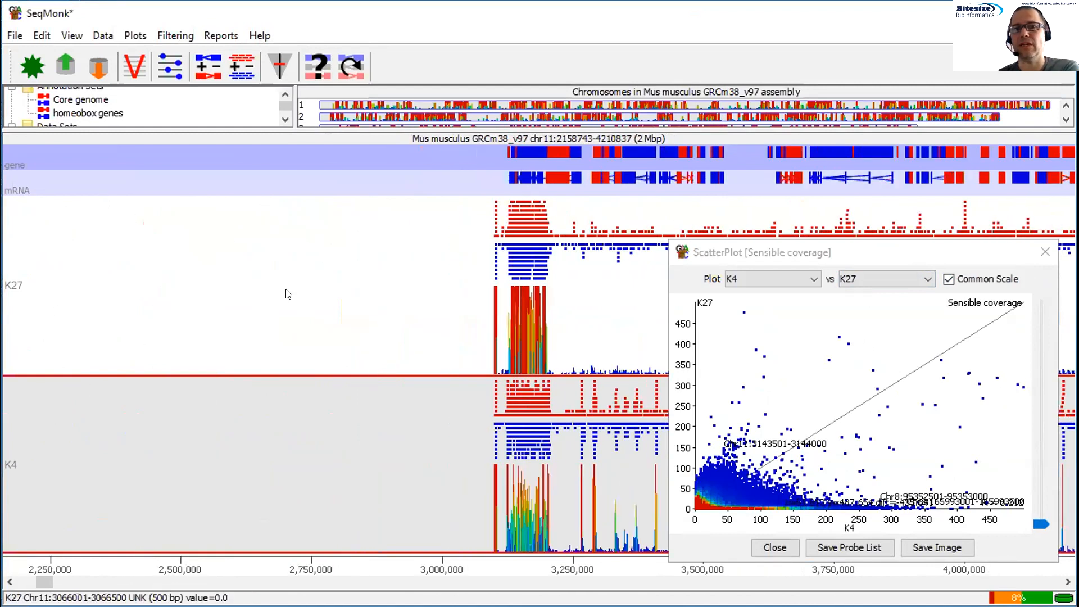
pyautogui.rightClick(287, 293)
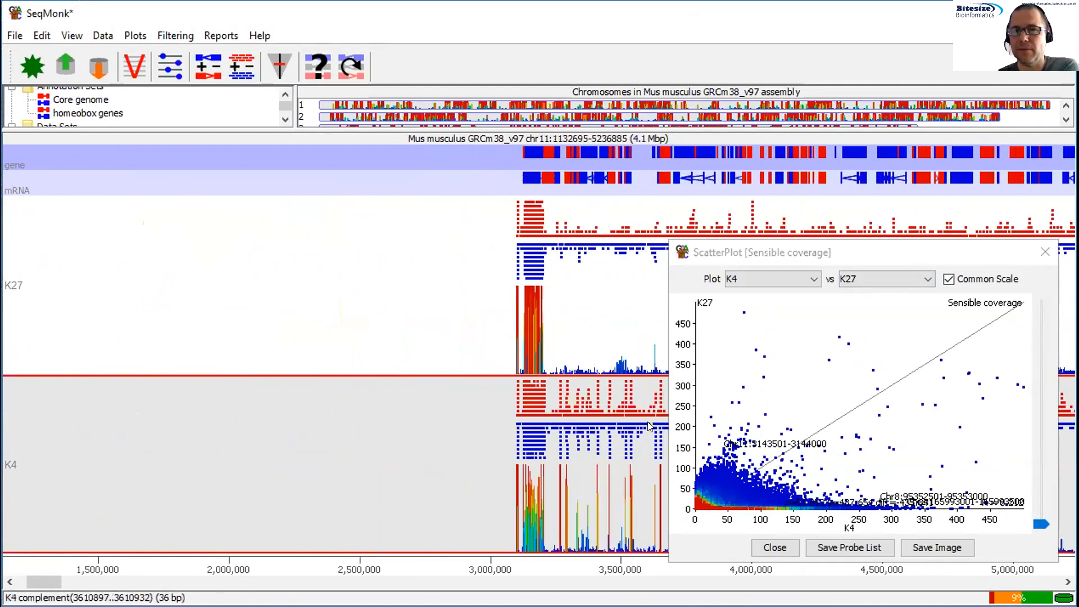
pyautogui.click(710, 448)
pyautogui.rightClick(572, 447)
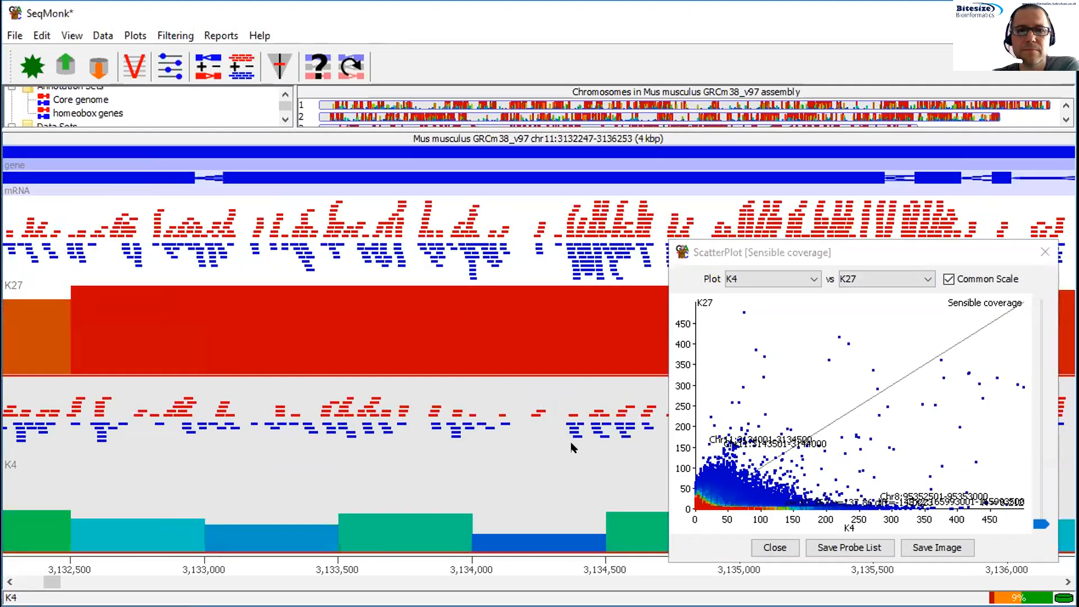
pyautogui.rightClick(572, 403)
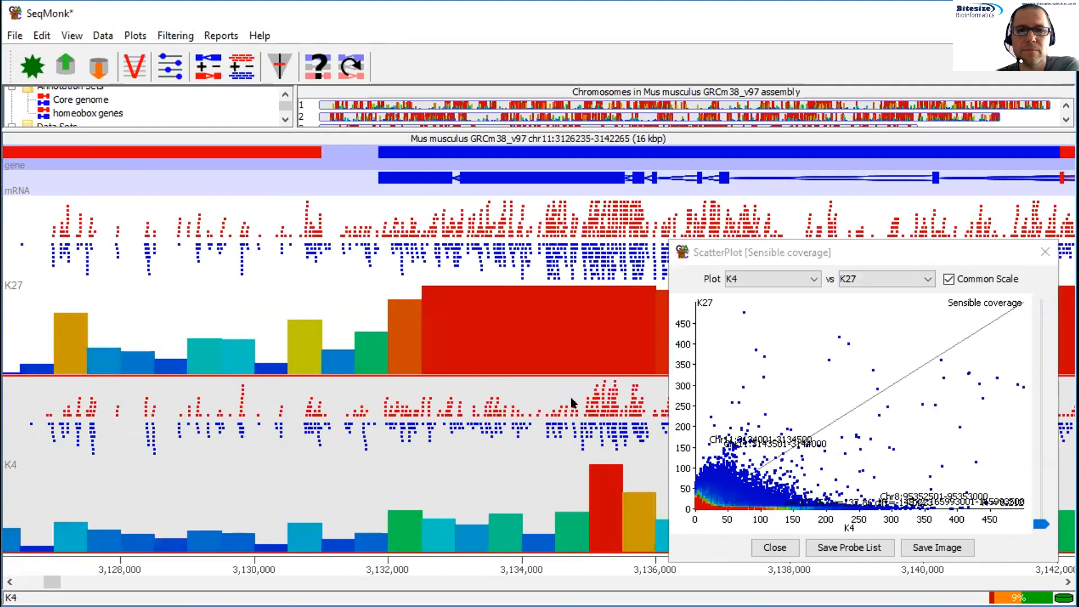
pyautogui.click(713, 426)
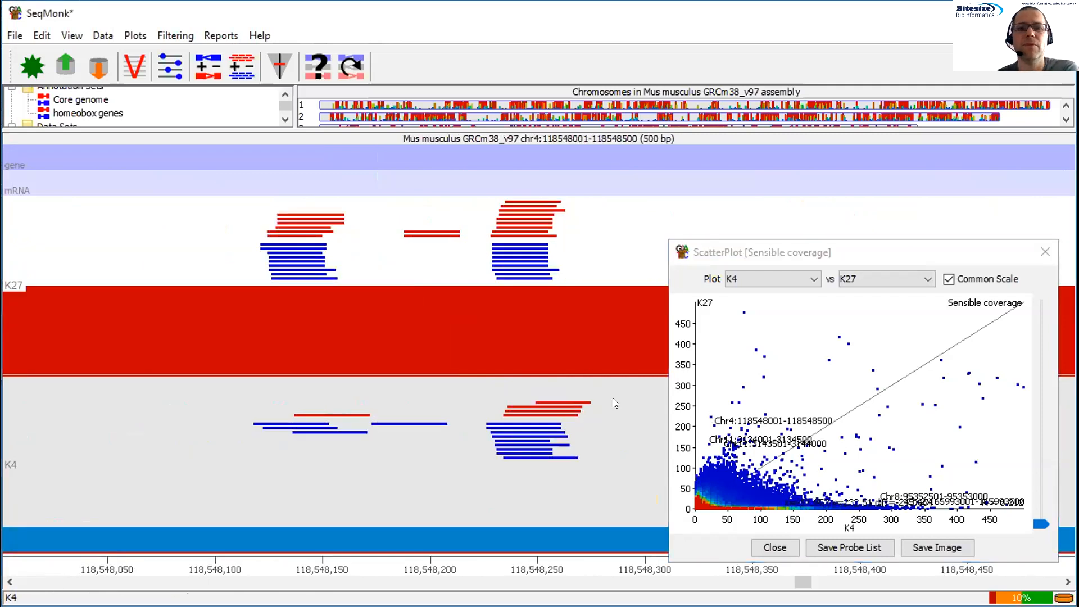
pyautogui.scroll(-2, 612, 398)
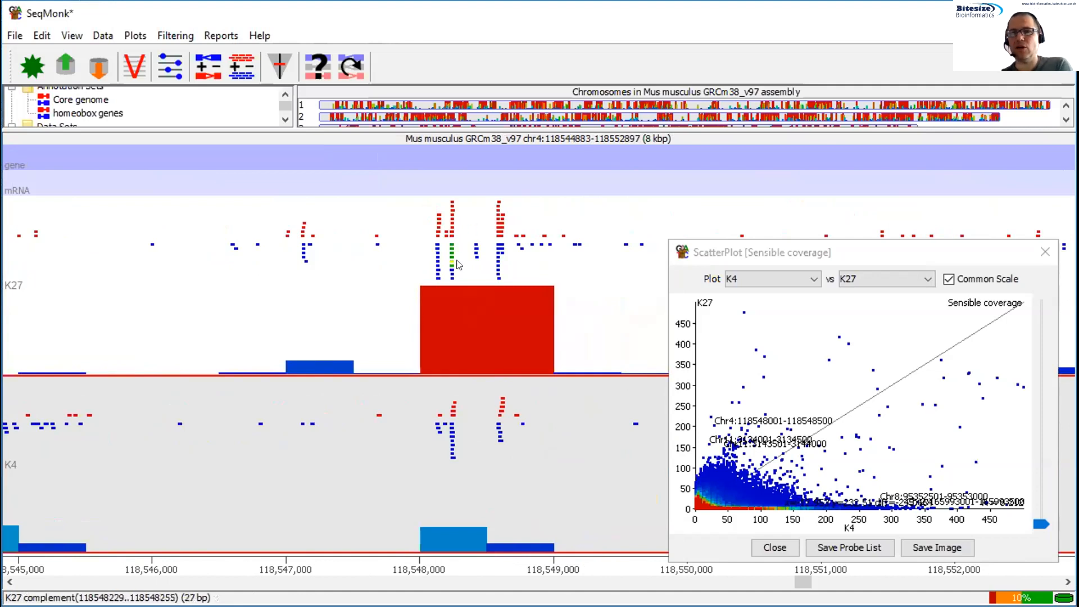
pyautogui.moveTo(399, 294); pyautogui.dragTo(555, 295)
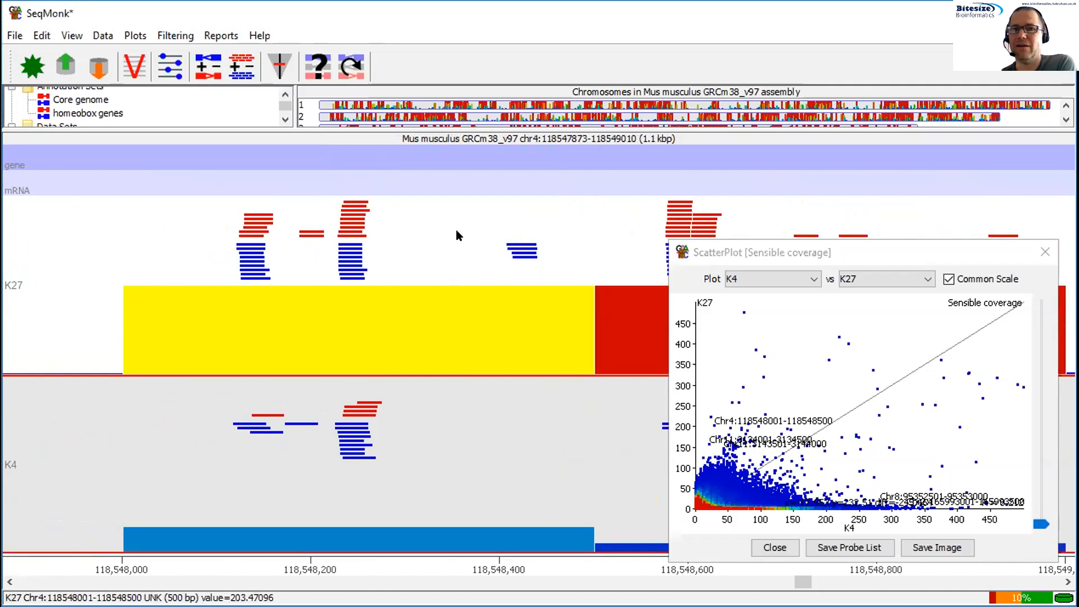
pyautogui.scroll(-1, 457, 235)
pyautogui.scroll(-2, 484, 251)
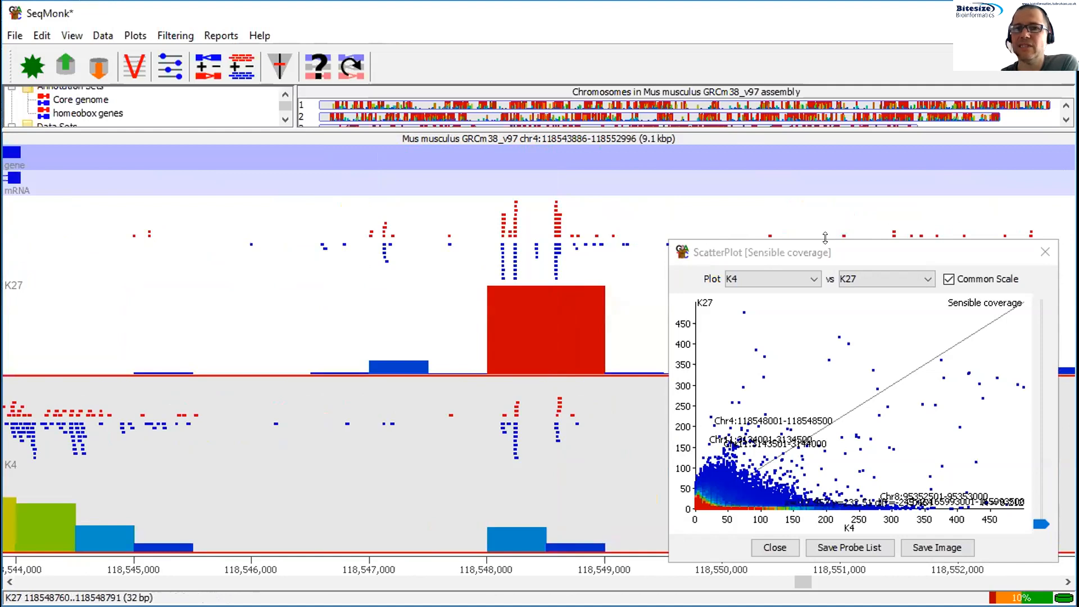
# - Enlarge and close the scatter plot, and view the chromosome 4 peak within its surrounding 1.1 Mbp
pyautogui.moveTo(825, 239); pyautogui.dragTo(825, 181)
pyautogui.moveTo(593, 290); pyautogui.dragTo(474, 277)
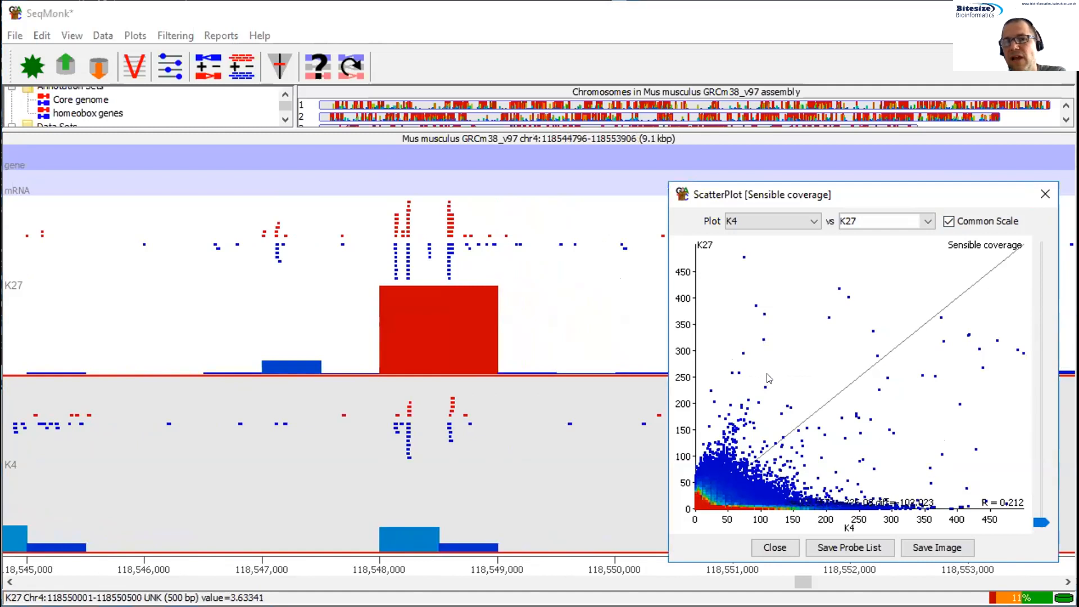
pyautogui.click(1043, 195)
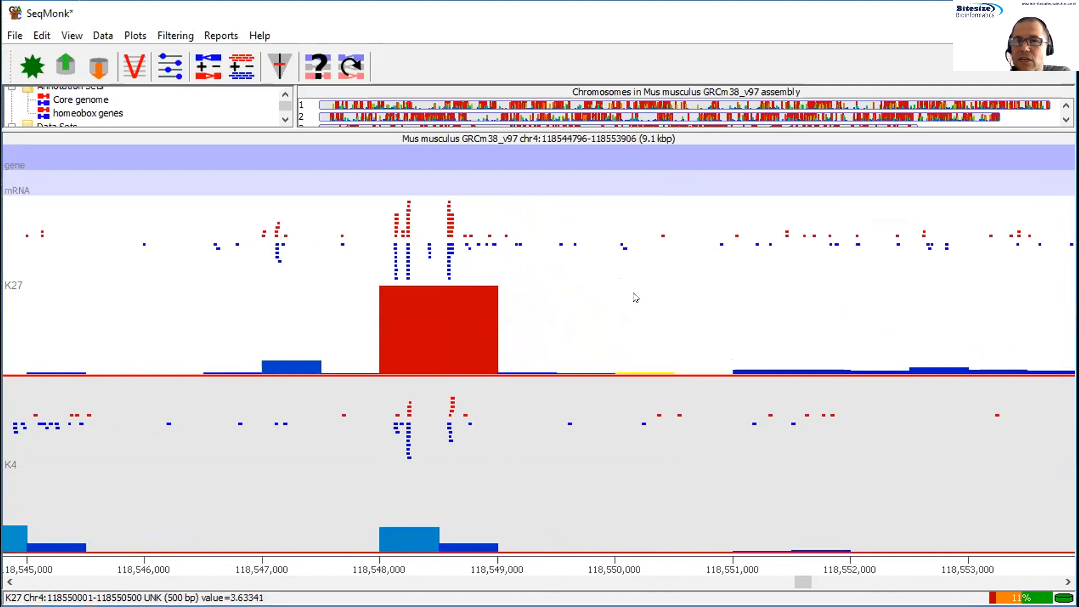
pyautogui.scroll(-7, 635, 297)
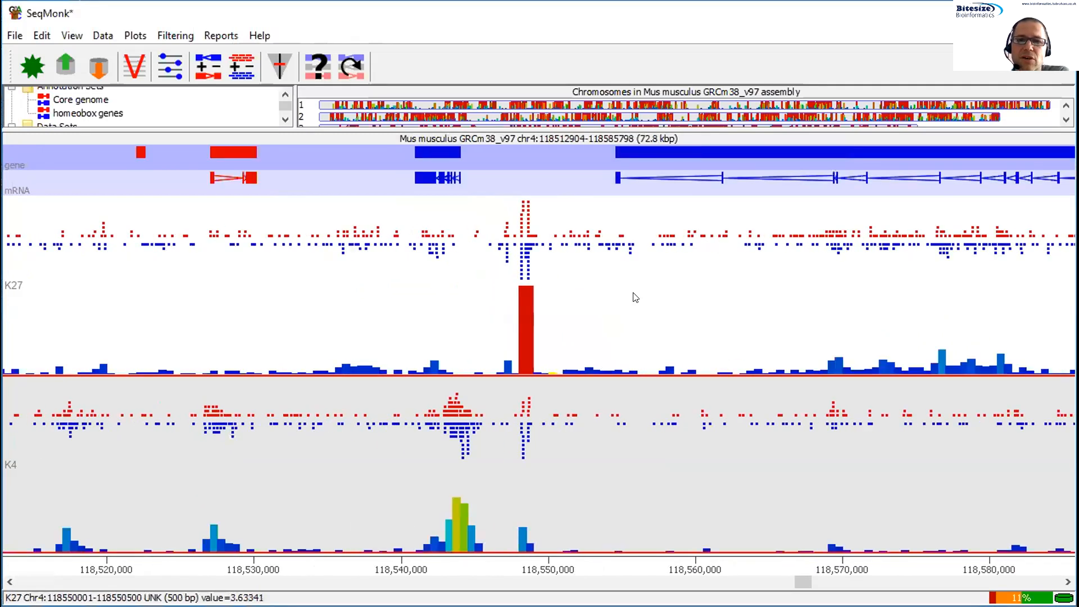
pyautogui.press('Left')
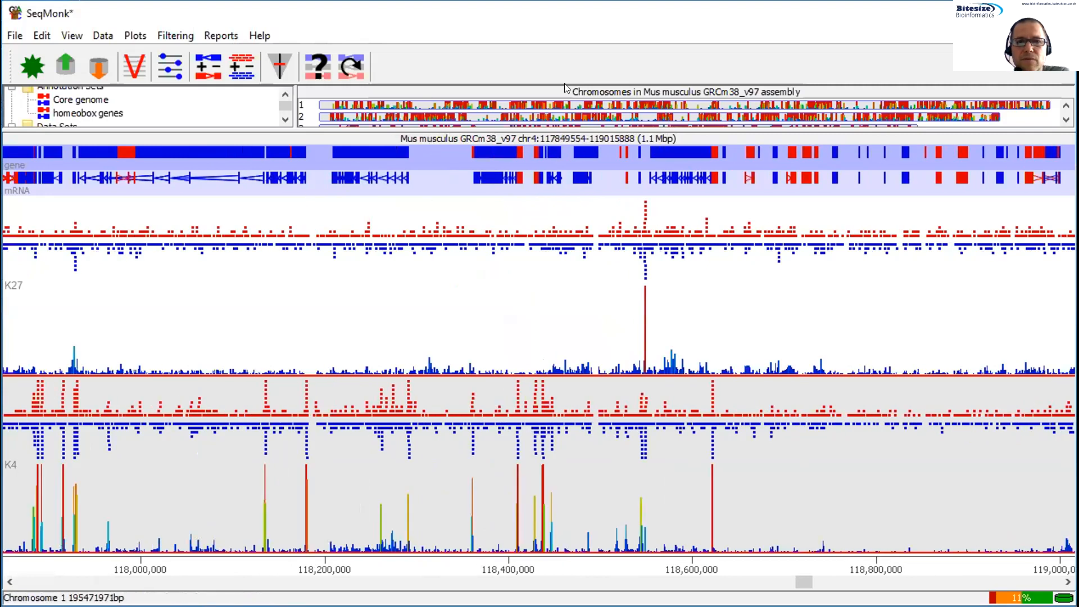
# - Examine the K27 and K4 peaks on chromosome 1, narrowing the region to about 52.44-52.62 Mbp
pyautogui.moveTo(439, 99); pyautogui.dragTo(573, 141)
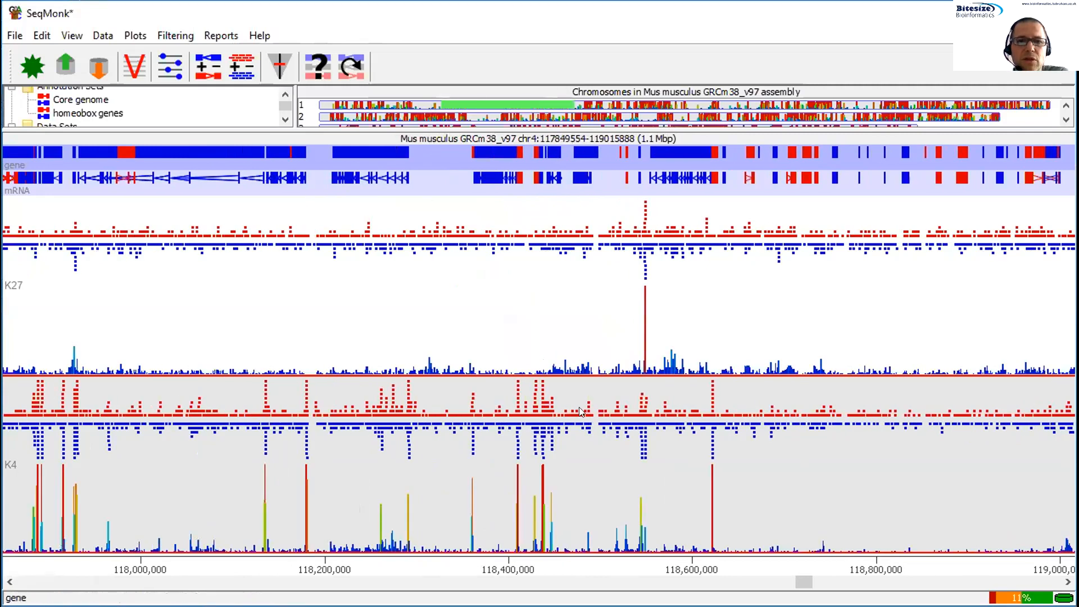
pyautogui.moveTo(532, 490); pyautogui.dragTo(718, 537)
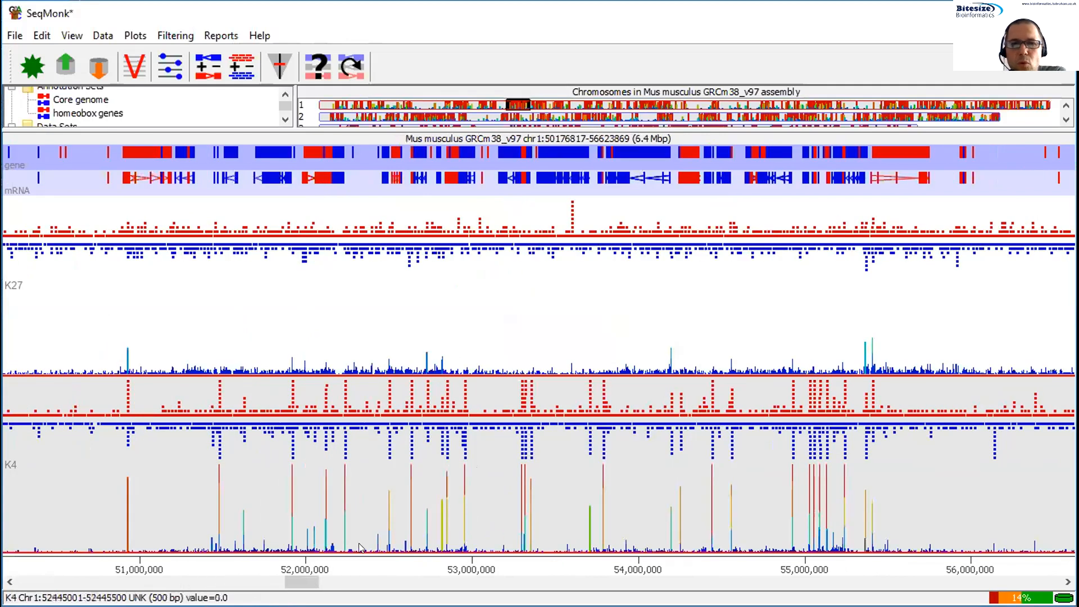
pyautogui.moveTo(343, 503); pyautogui.dragTo(482, 506)
pyautogui.moveTo(285, 502); pyautogui.dragTo(505, 504)
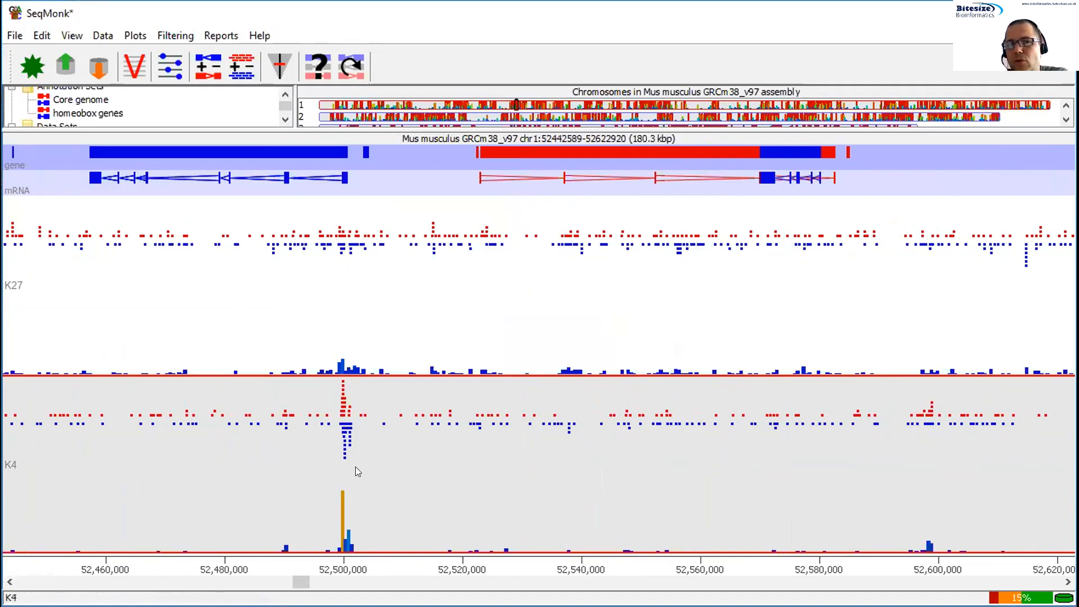
# - Inspect the K4 peak at the start of the Nemp2 gene and compare it with the neighbouring genes
pyautogui.rightClick(540, 401)
pyautogui.rightClick(541, 400)
pyautogui.moveTo(640, 426); pyautogui.dragTo(736, 437)
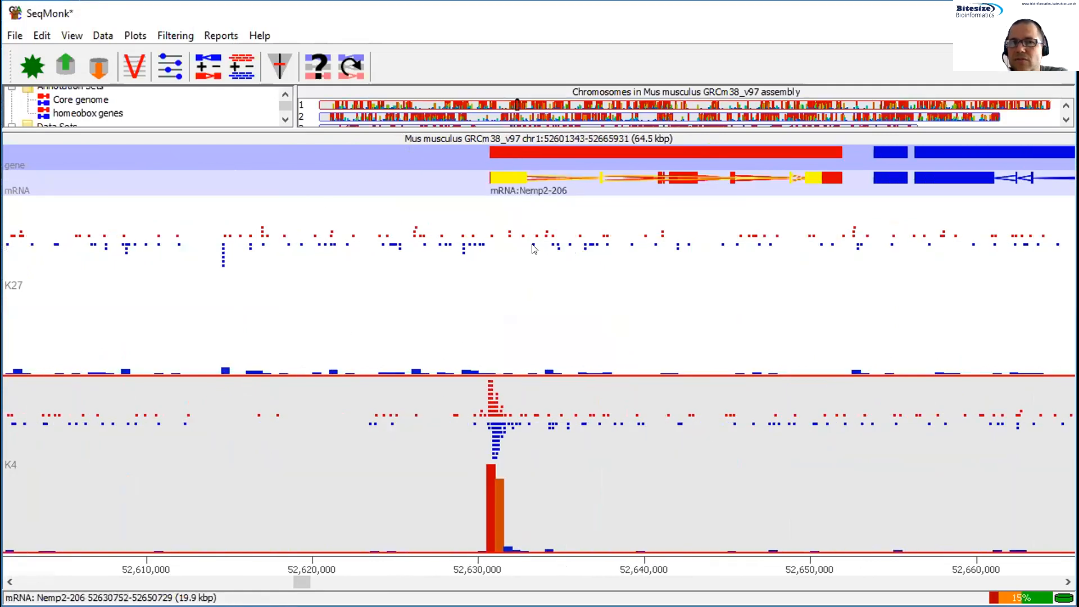
pyautogui.rightClick(544, 318)
pyautogui.rightClick(544, 318)
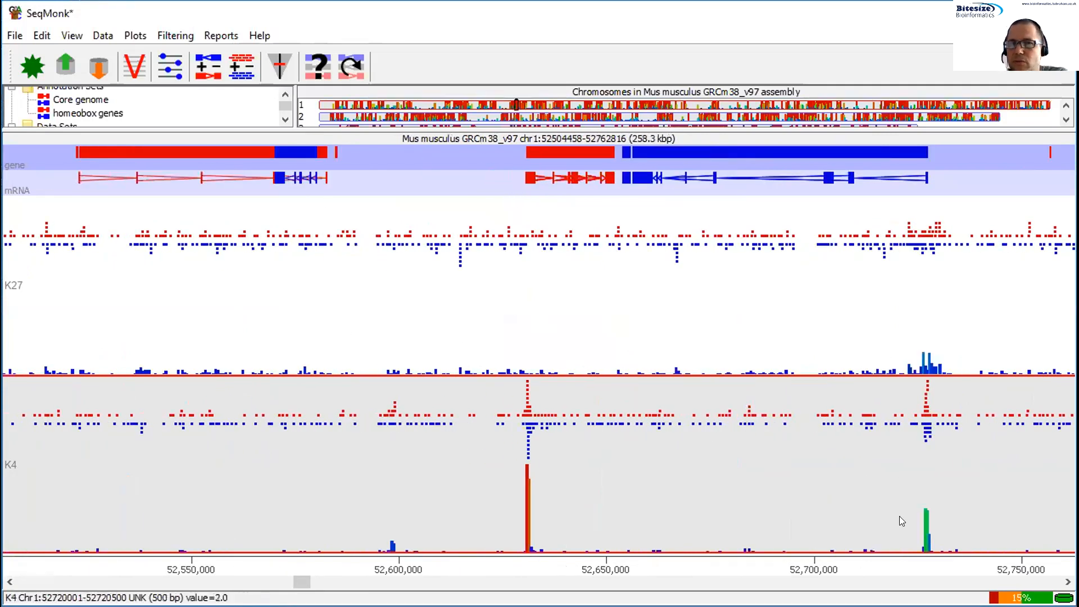
# - Examine the overlapping K4 and K27 peaks at the gene start near position 52,727,000 on chromosome 1
pyautogui.moveTo(900, 515); pyautogui.dragTo(974, 506)
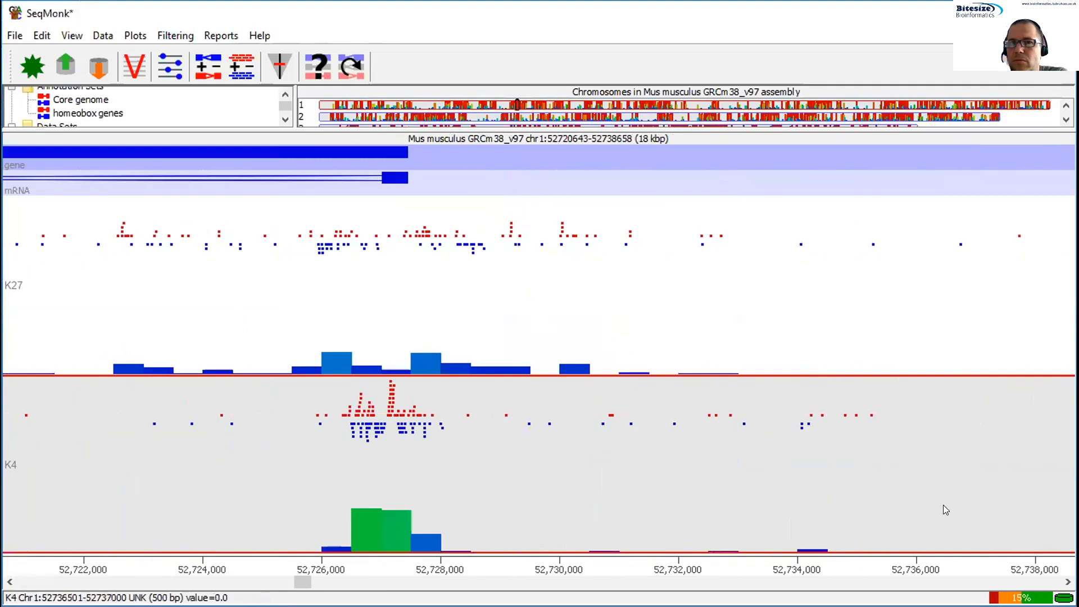
pyautogui.rightClick(671, 412)
pyautogui.rightClick(671, 413)
pyautogui.rightClick(672, 413)
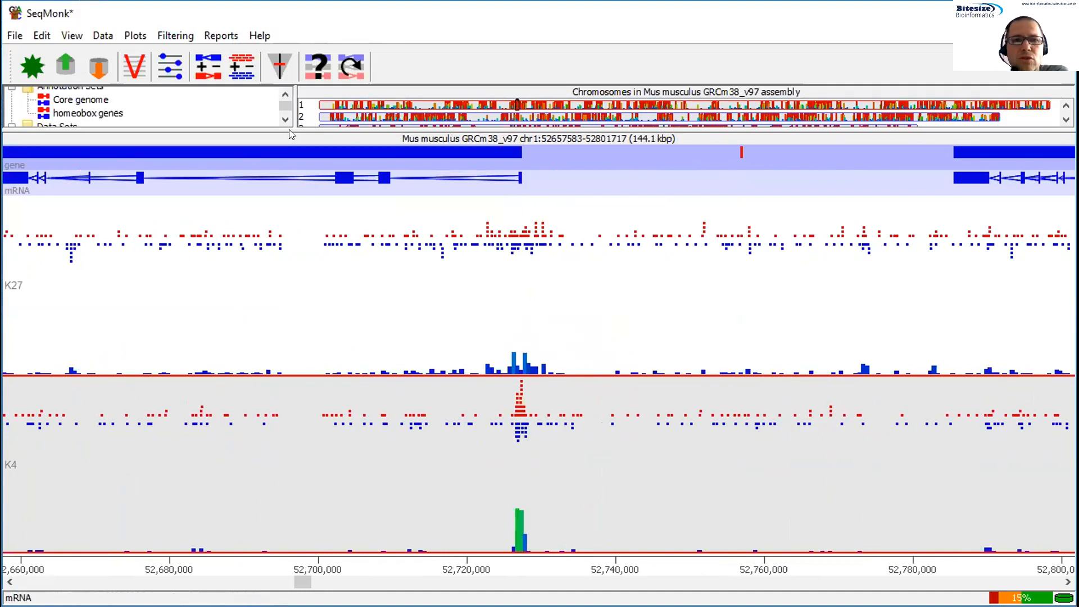
# - Create a quantitation trend plot of the current probe list over gene features, extended 10000 bp upstream and 10000 bp downstream
pyautogui.click(135, 36)
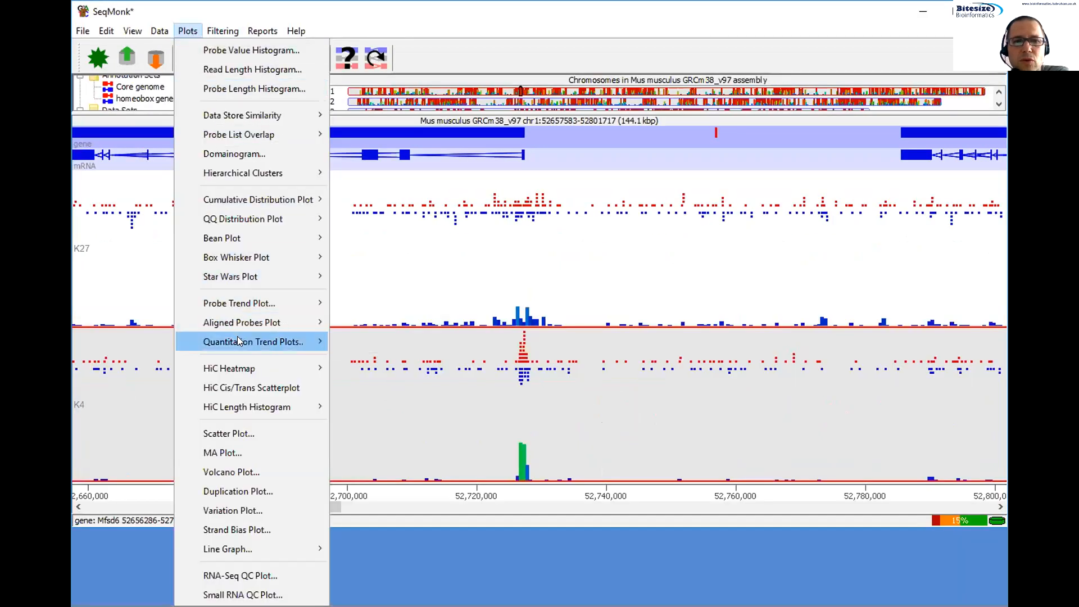
pyautogui.moveTo(239, 342)
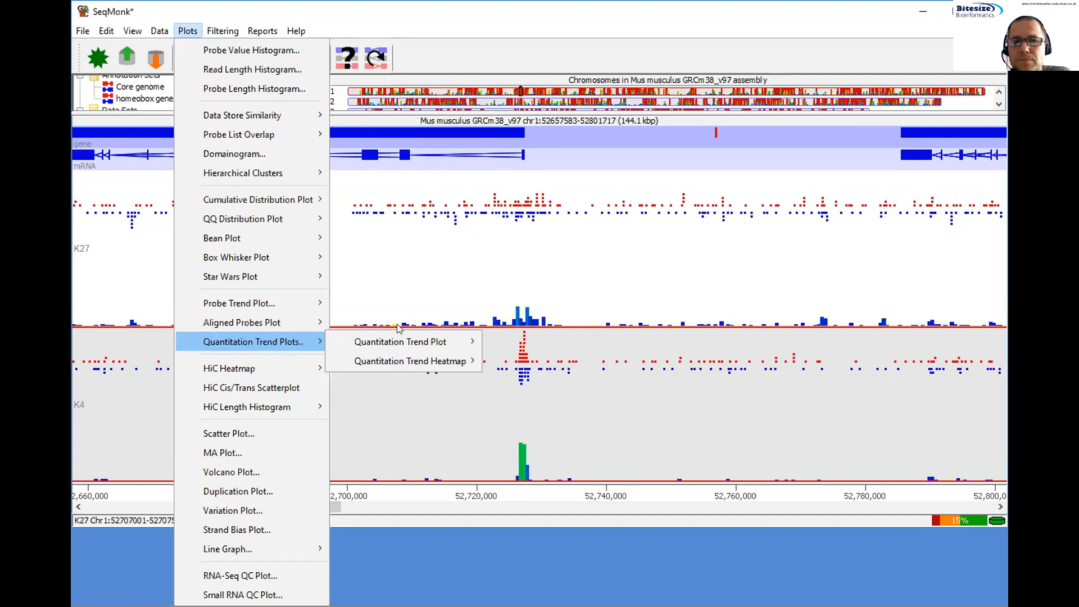
pyautogui.moveTo(404, 340)
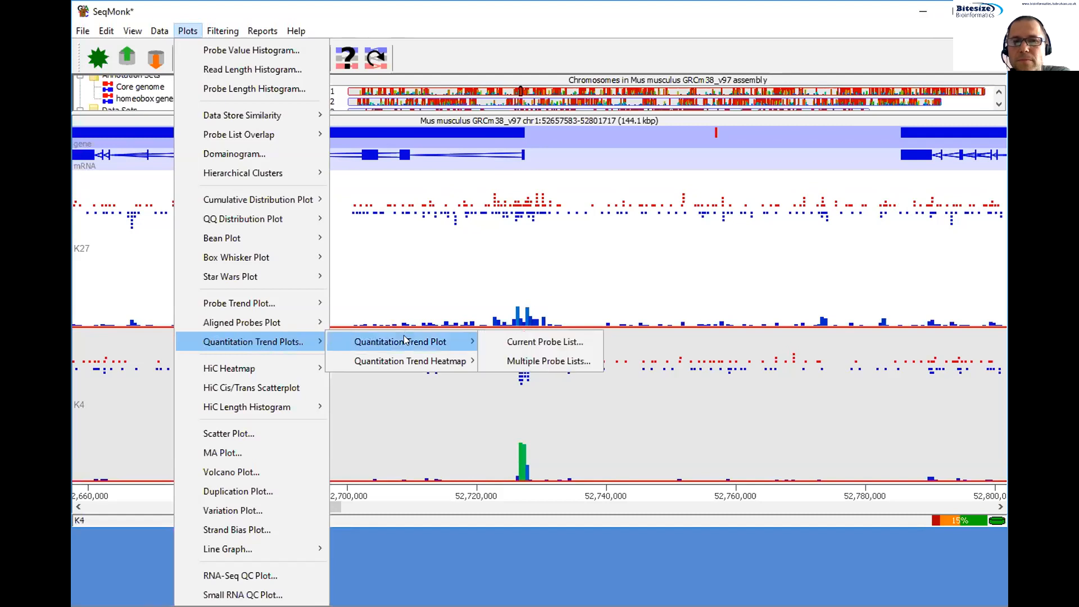
pyautogui.click(565, 342)
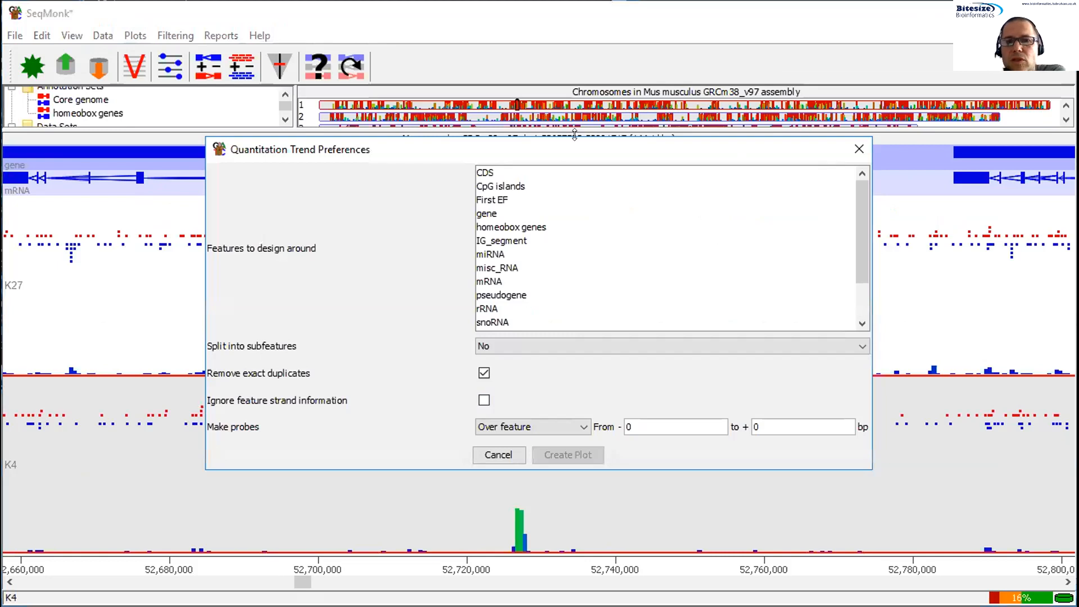
pyautogui.moveTo(577, 147); pyautogui.dragTo(622, 156)
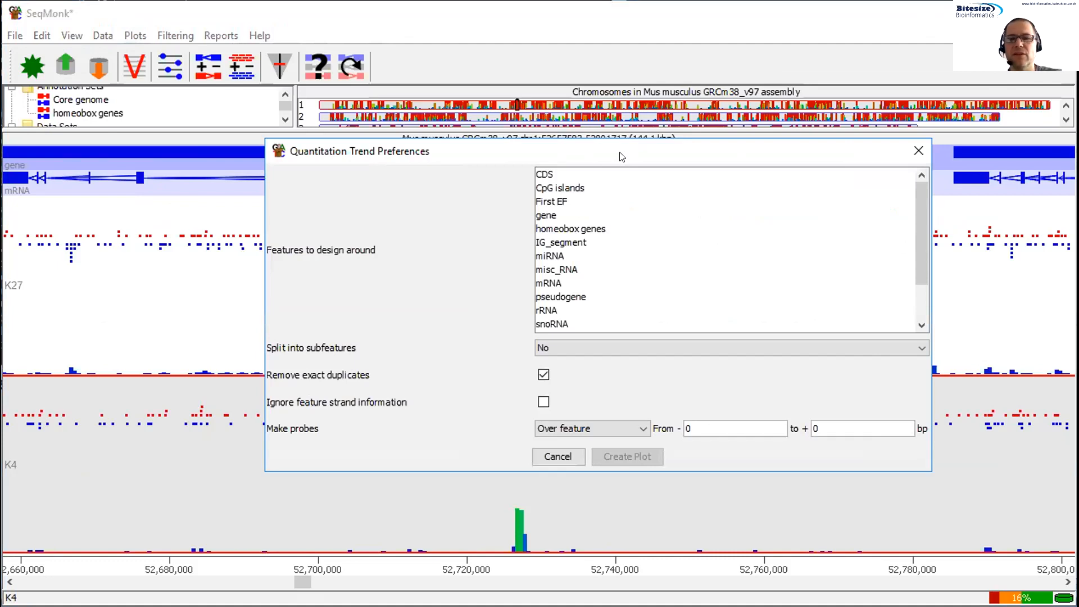
pyautogui.click(541, 216)
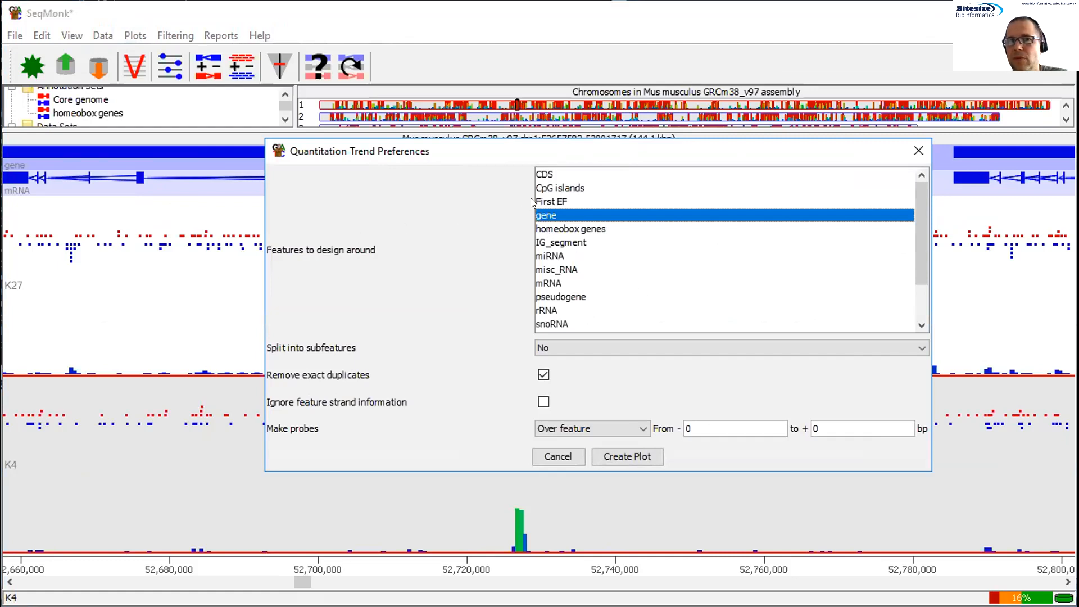
pyautogui.click(701, 429)
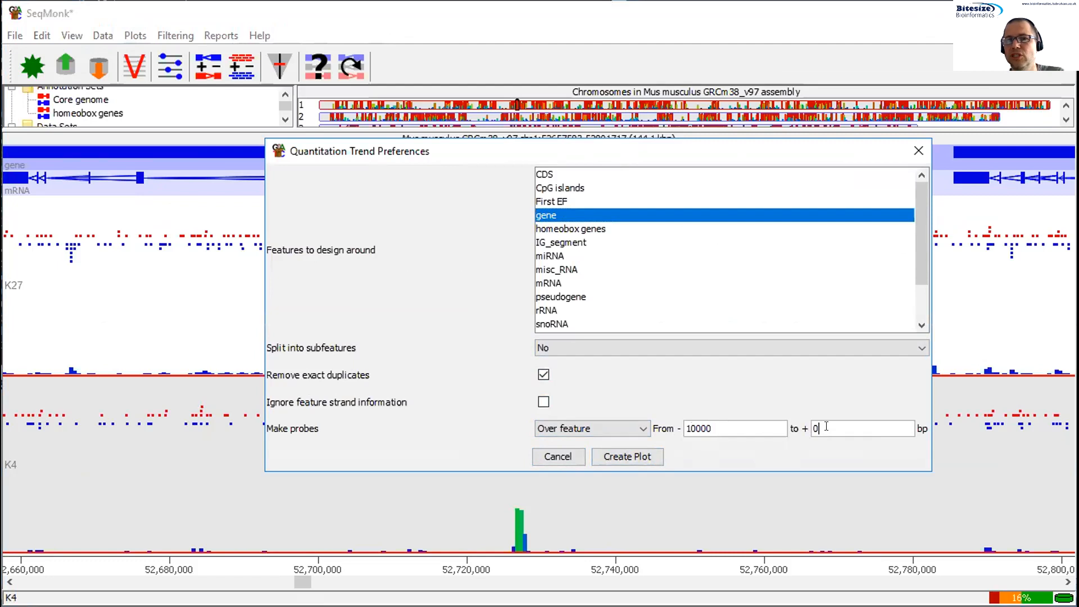
pyautogui.write('10000')
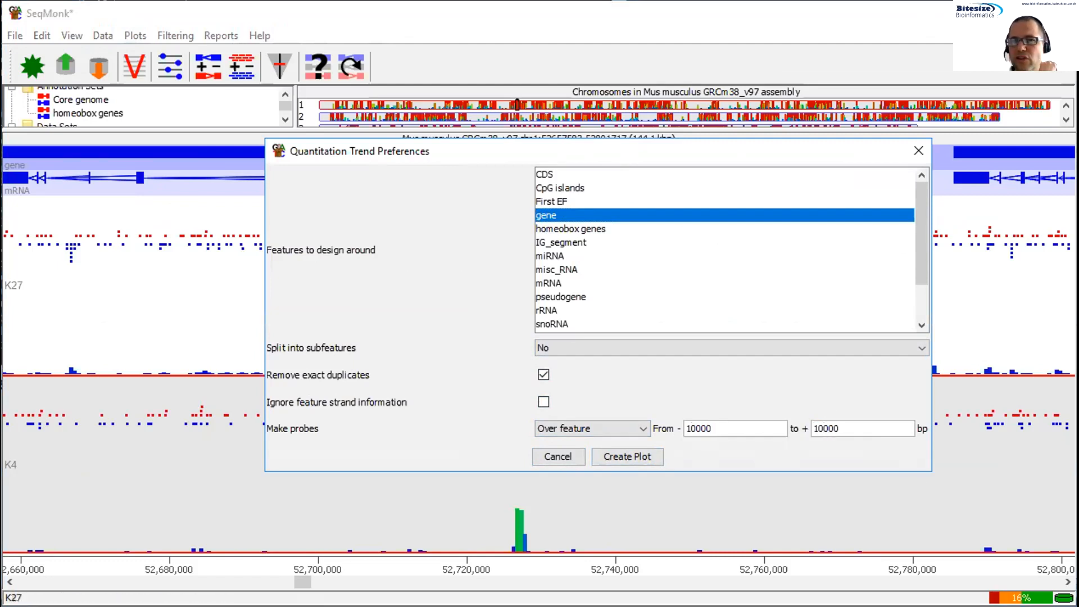
pyautogui.click(643, 457)
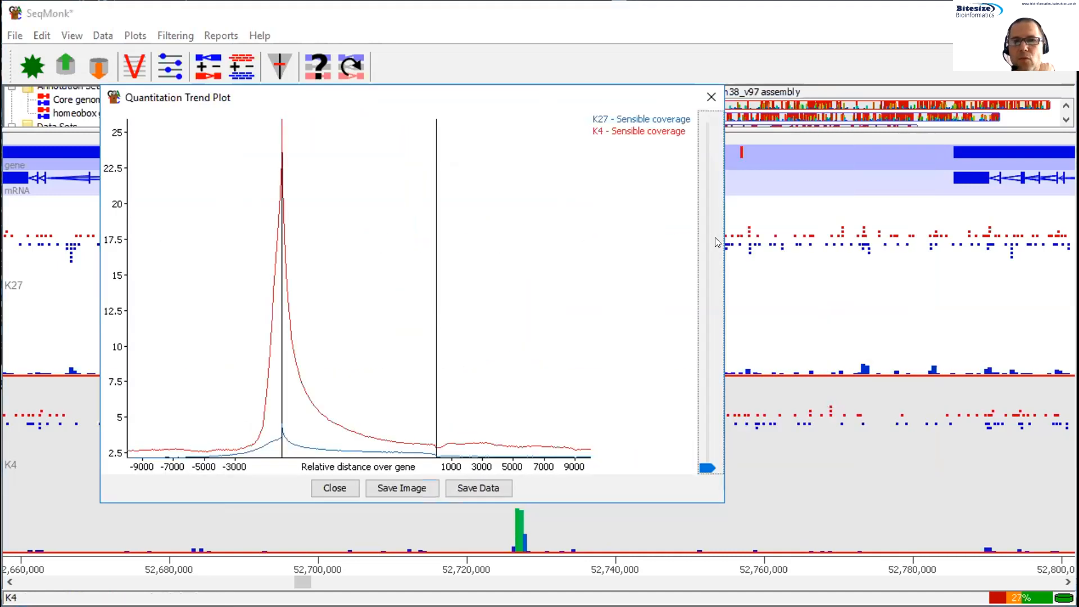
# - Examine the K27 and K4 trends over genes in an enlarged plot, close it and widen the chromosome 1 region to about 4.6 Mbp
pyautogui.moveTo(719, 239); pyautogui.dragTo(1059, 242)
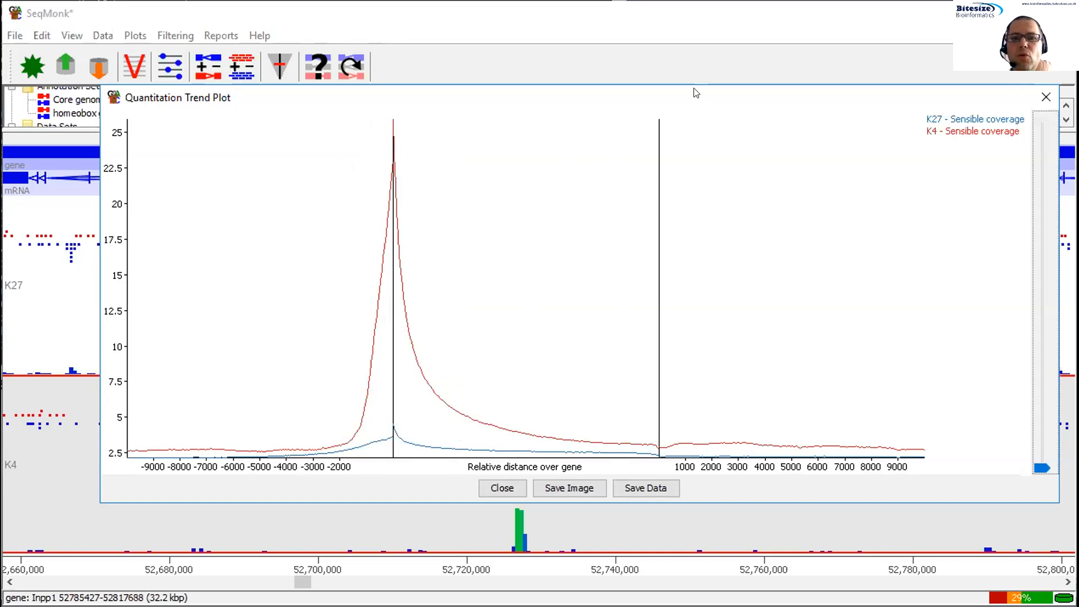
pyautogui.moveTo(683, 91); pyautogui.dragTo(638, 96)
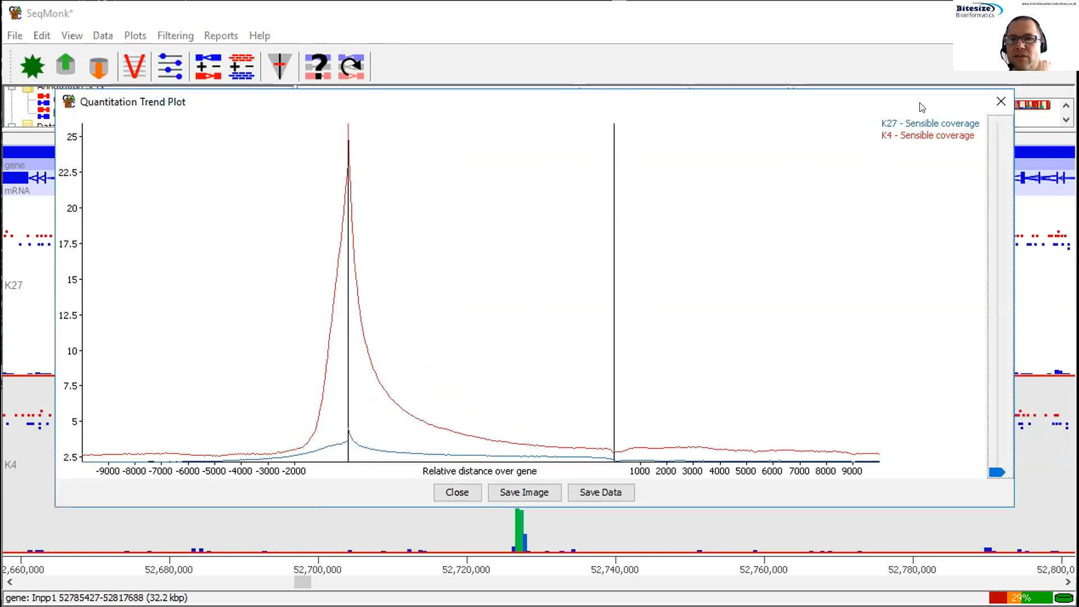
pyautogui.click(995, 102)
pyautogui.scroll(-3, 764, 309)
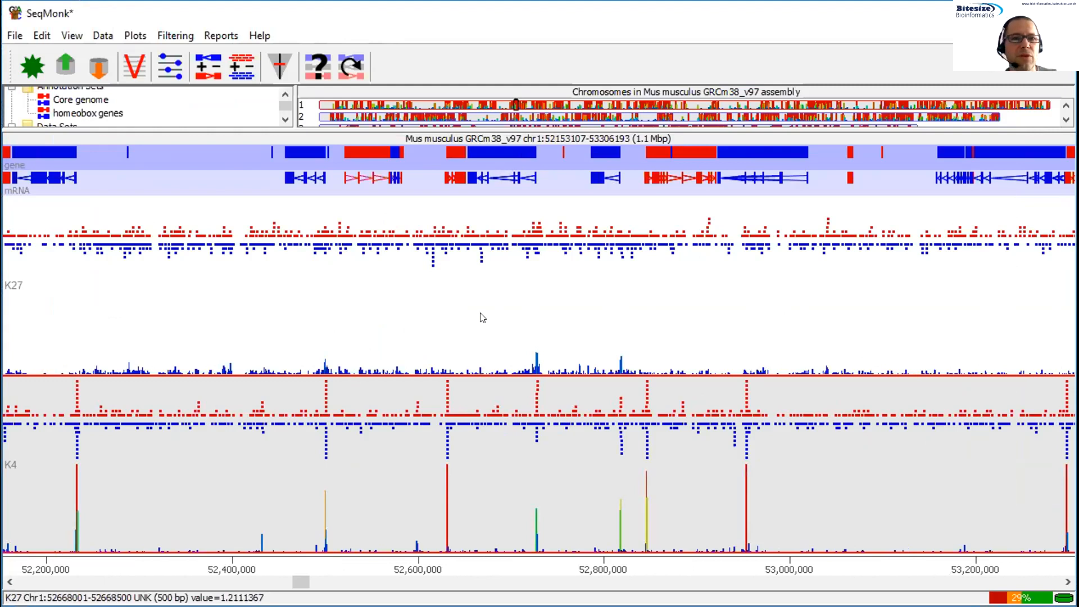
pyautogui.scroll(-2, 400, 313)
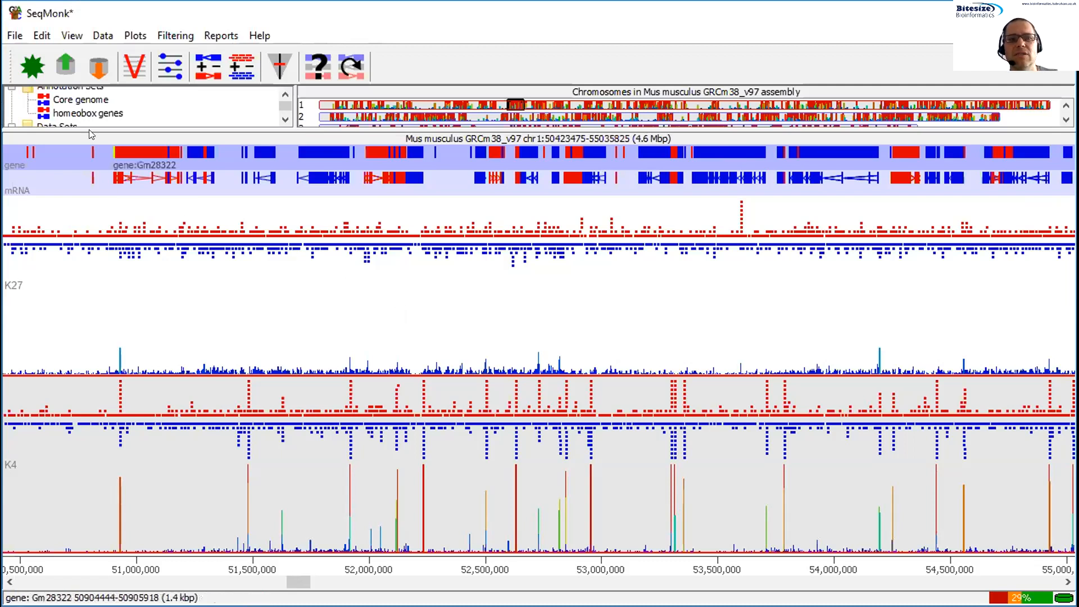
# - Add a title, a subtitle and a text block below the first DataSet Added entry in the Vistory, and close it
pyautogui.click(132, 63)
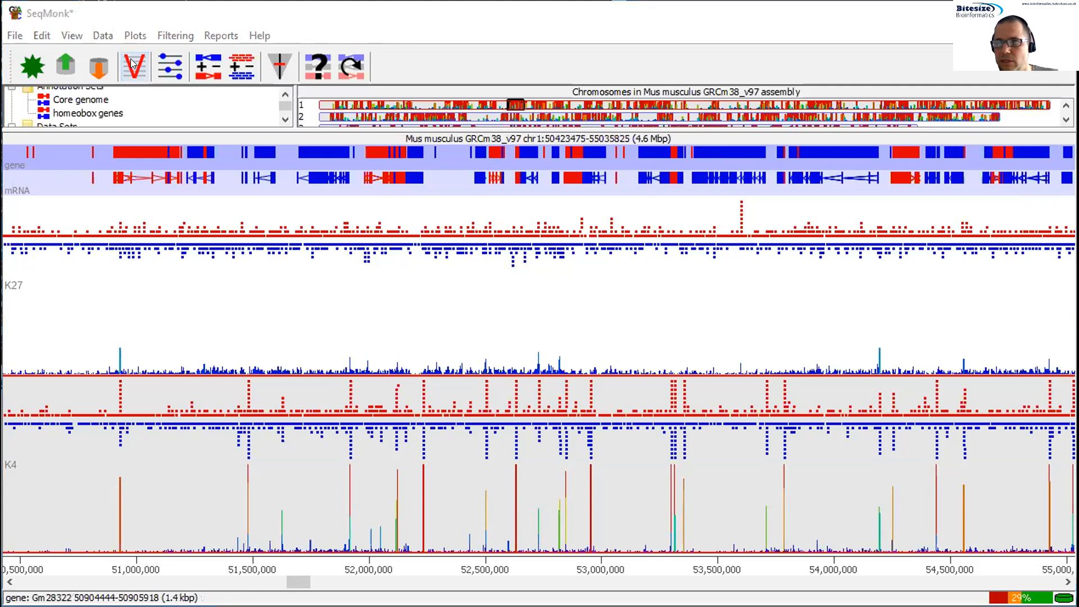
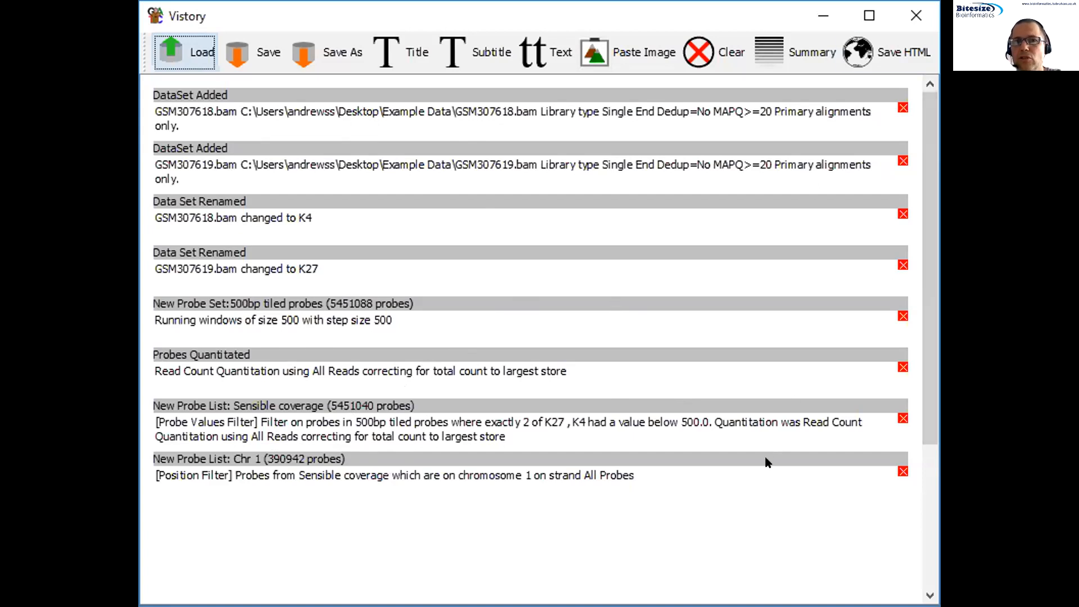
pyautogui.click(384, 89)
pyautogui.click(403, 63)
pyautogui.click(454, 67)
pyautogui.click(551, 66)
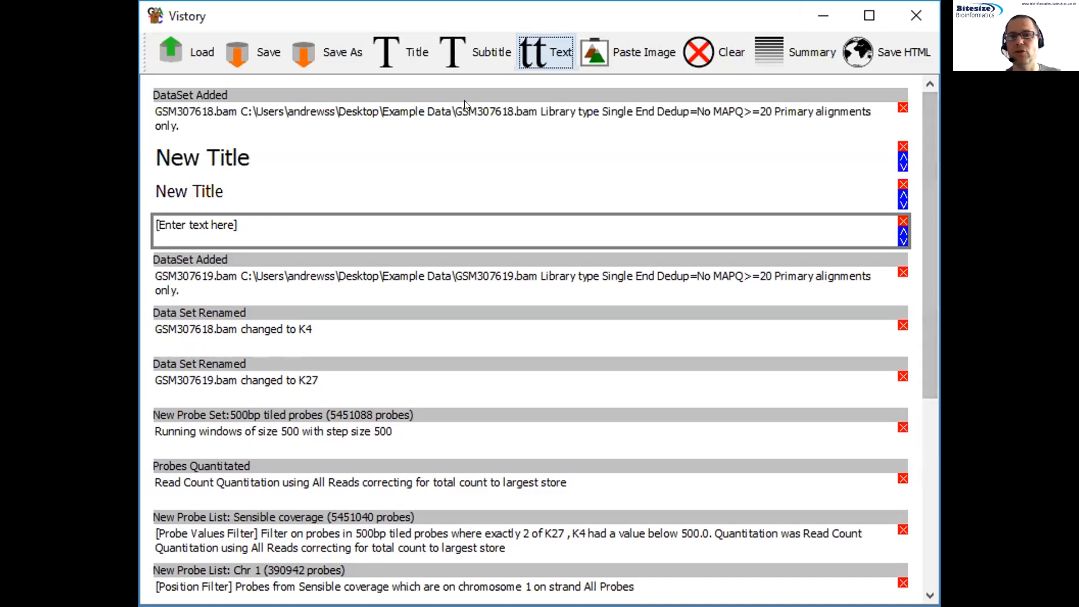
pyautogui.click(922, 12)
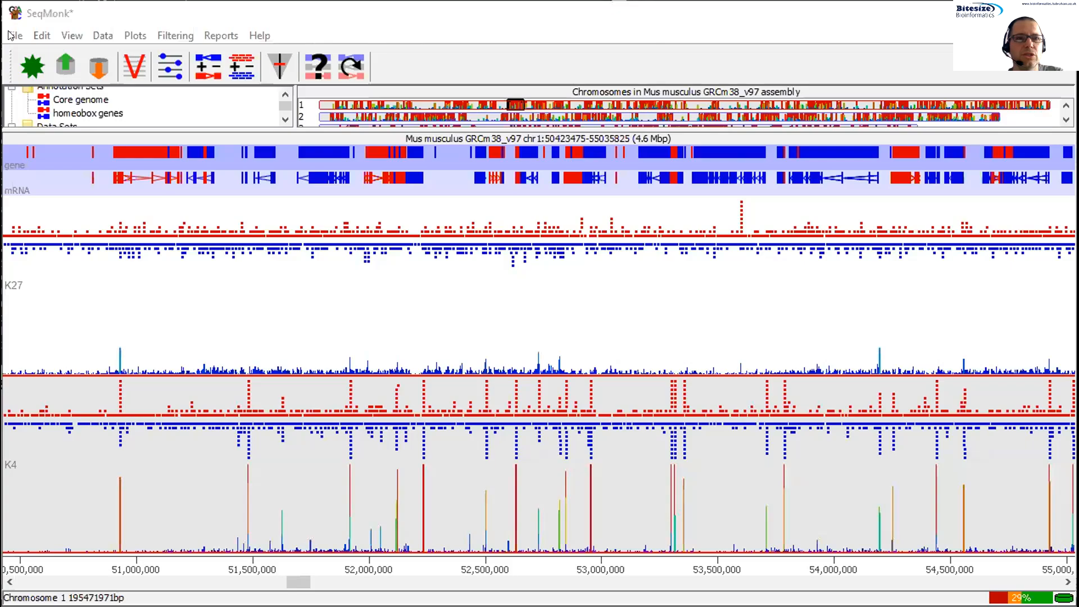
# - Save the project as example in the Example Data folder on the desktop
pyautogui.click(11, 36)
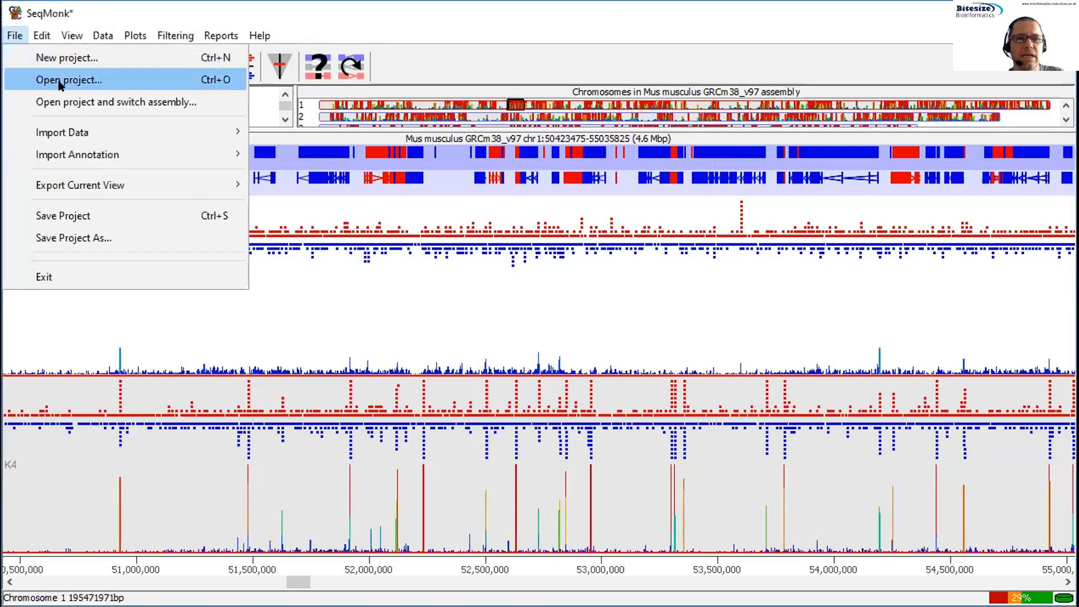
pyautogui.click(461, 291)
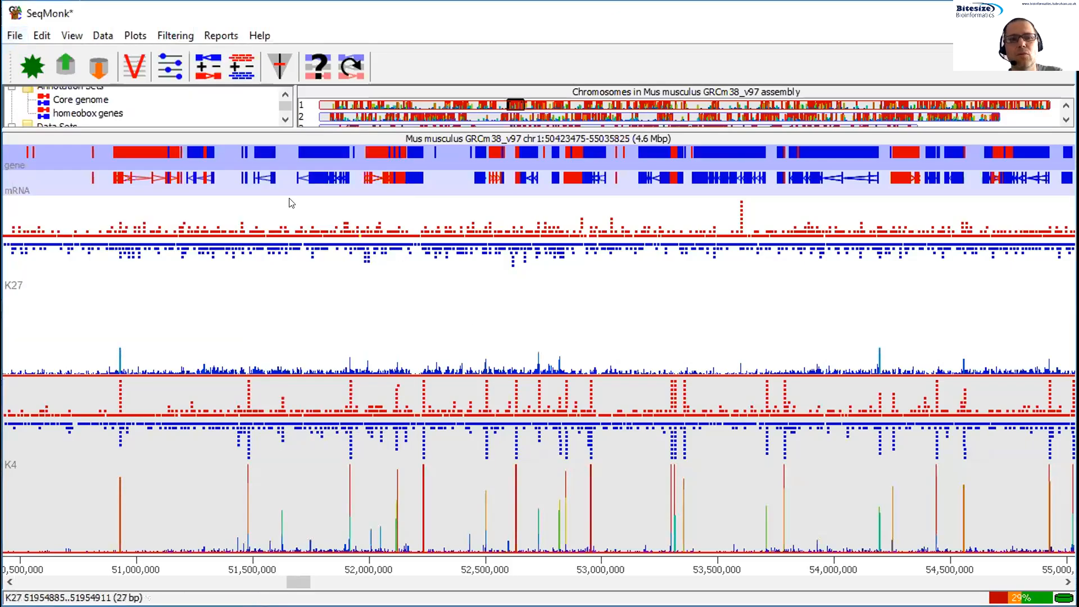
pyautogui.click(15, 35)
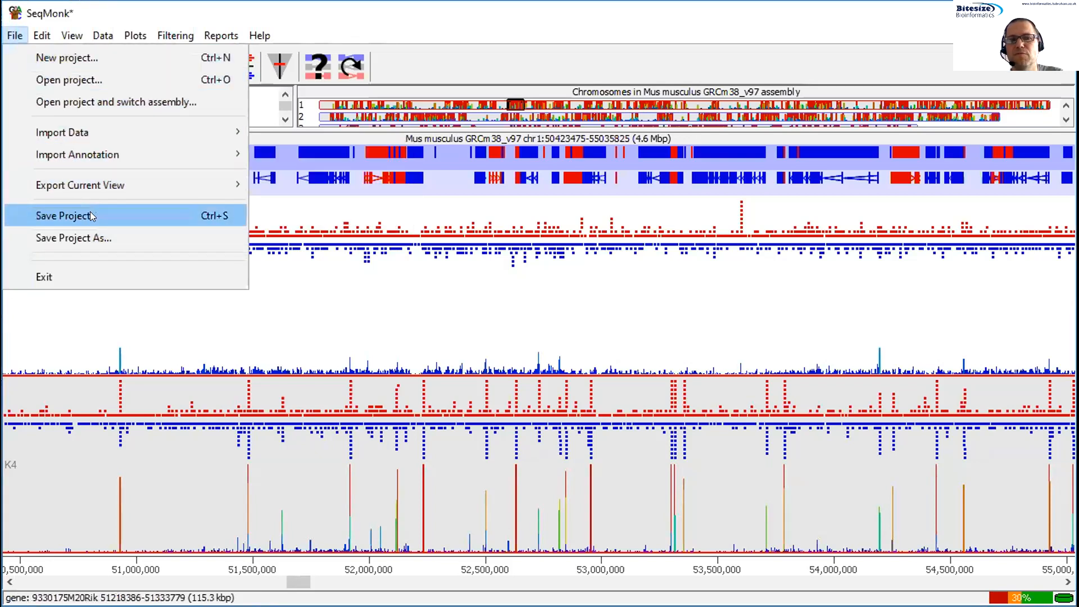
pyautogui.click(136, 210)
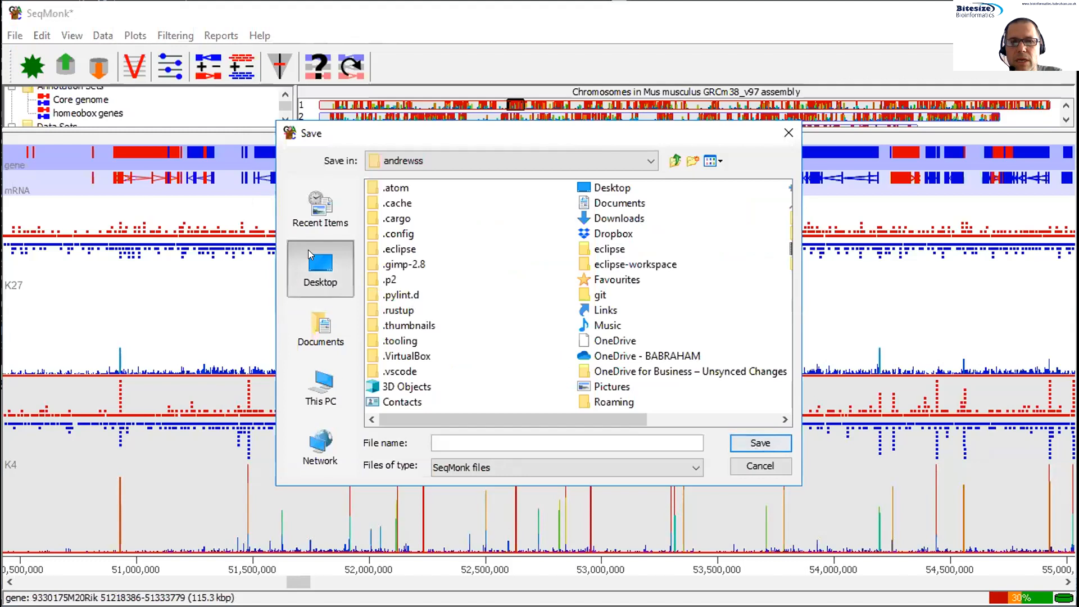
pyautogui.click(308, 251)
pyautogui.doubleClick(410, 294)
pyautogui.click(482, 444)
pyautogui.write('example')
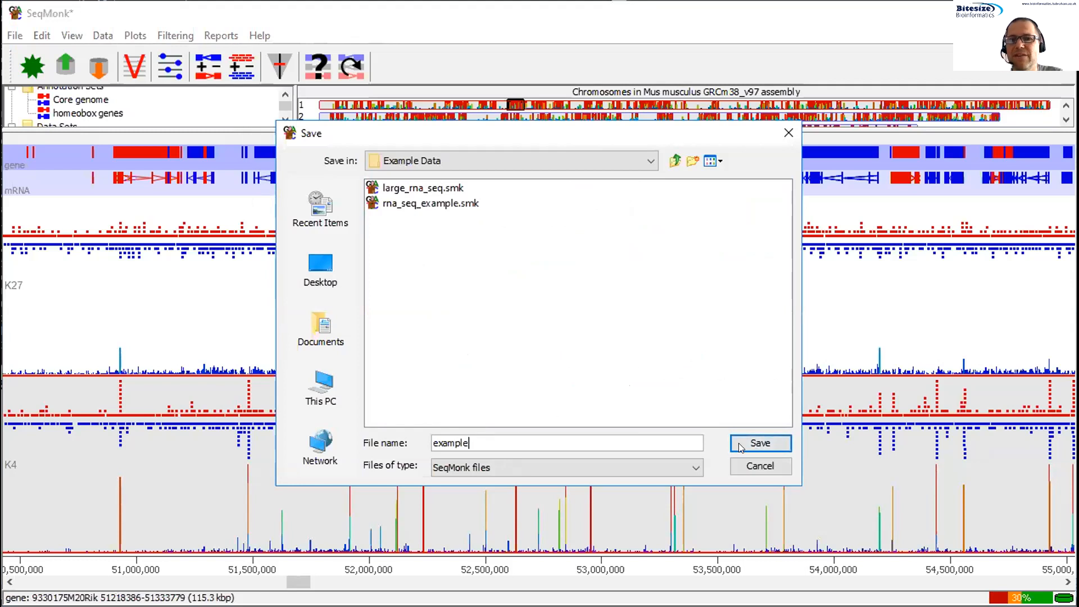
pyautogui.click(753, 442)
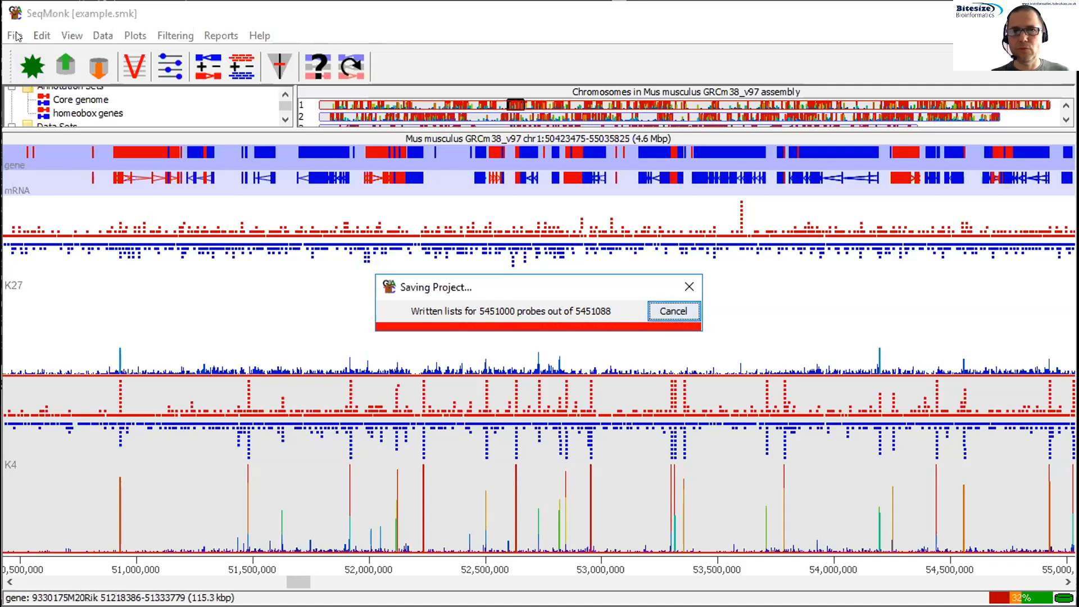
# - Open the project rna_seq_example.smk from the Example Data folder on the desktop
pyautogui.click(15, 36)
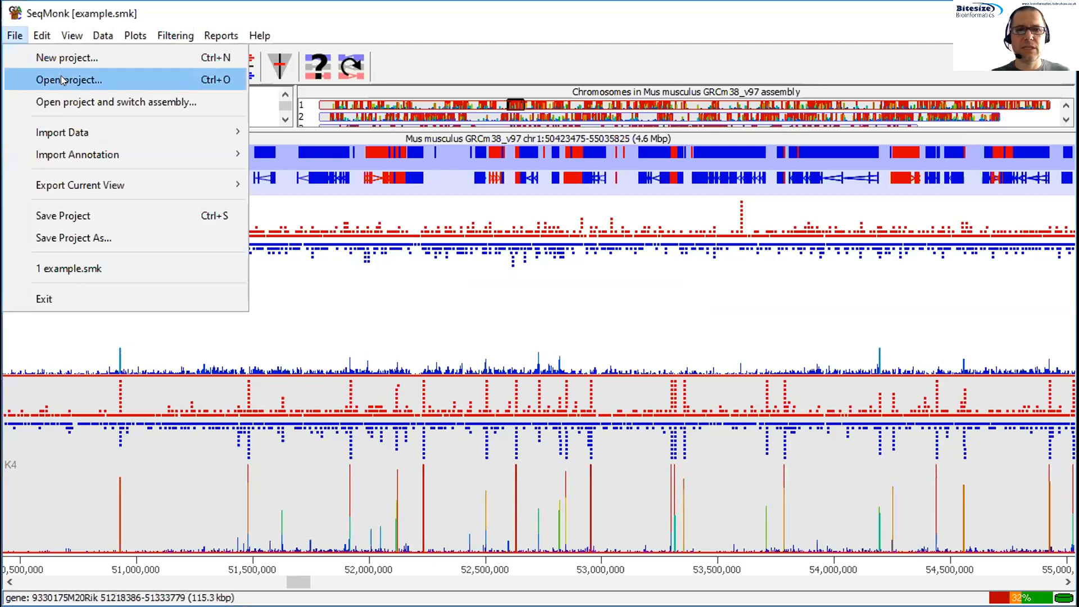
pyautogui.click(63, 81)
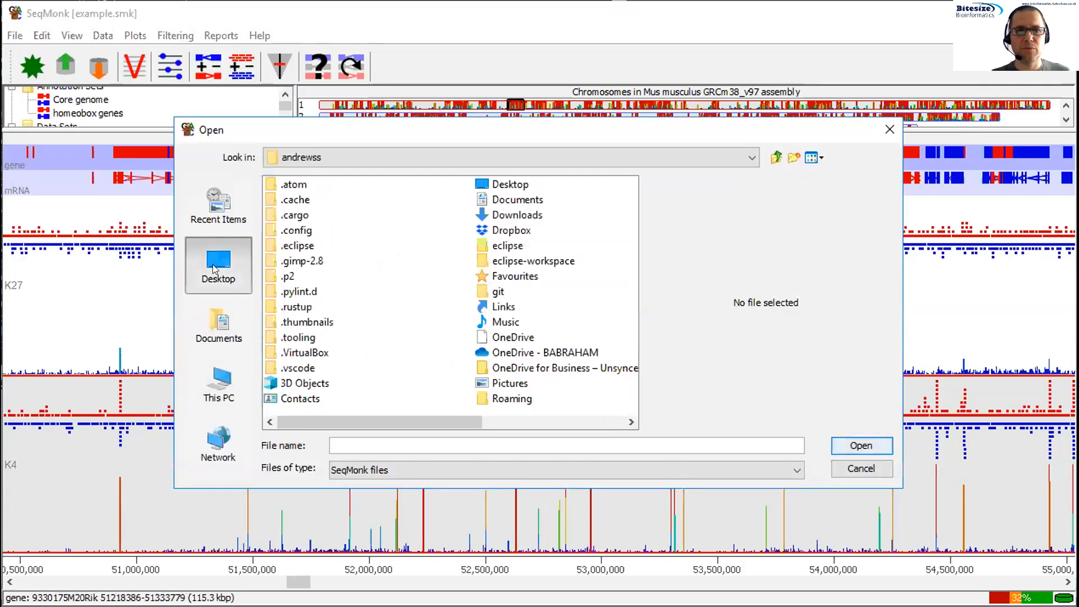
pyautogui.click(213, 270)
pyautogui.doubleClick(313, 286)
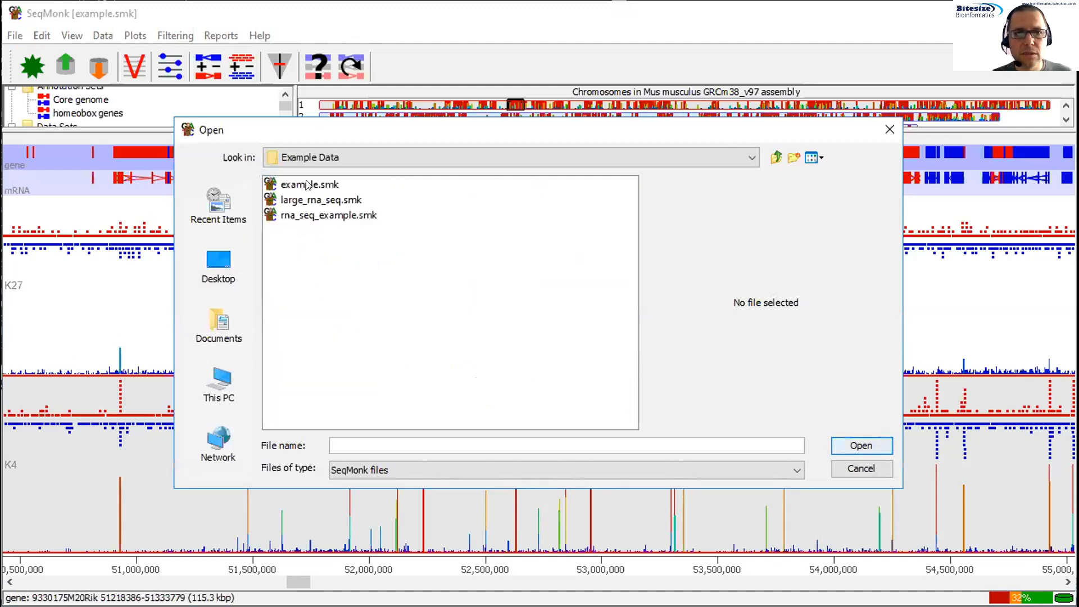
pyautogui.click(318, 215)
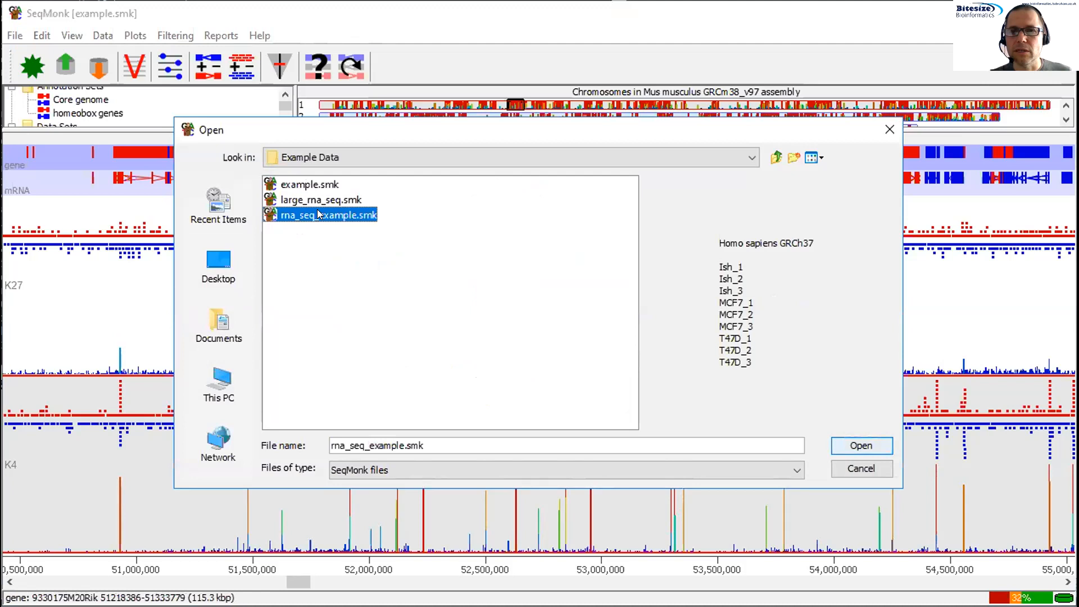
pyautogui.click(860, 446)
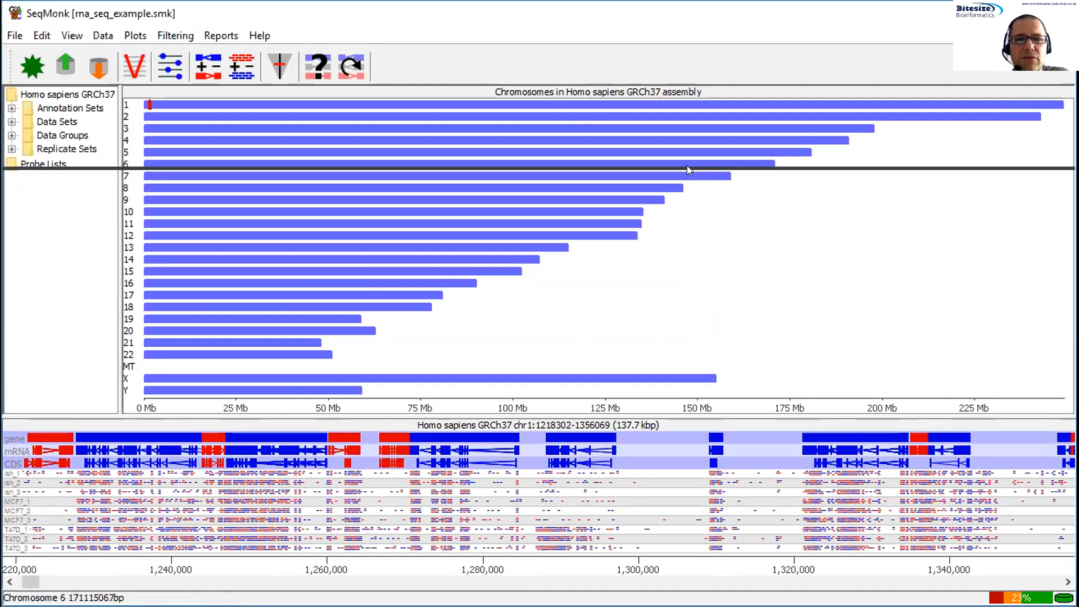
# - Enlarge the data tracks and examine the RNA-seq reads over the CCNL2 exons on chromosome 1 in all samples
pyautogui.moveTo(687, 170); pyautogui.dragTo(687, 171)
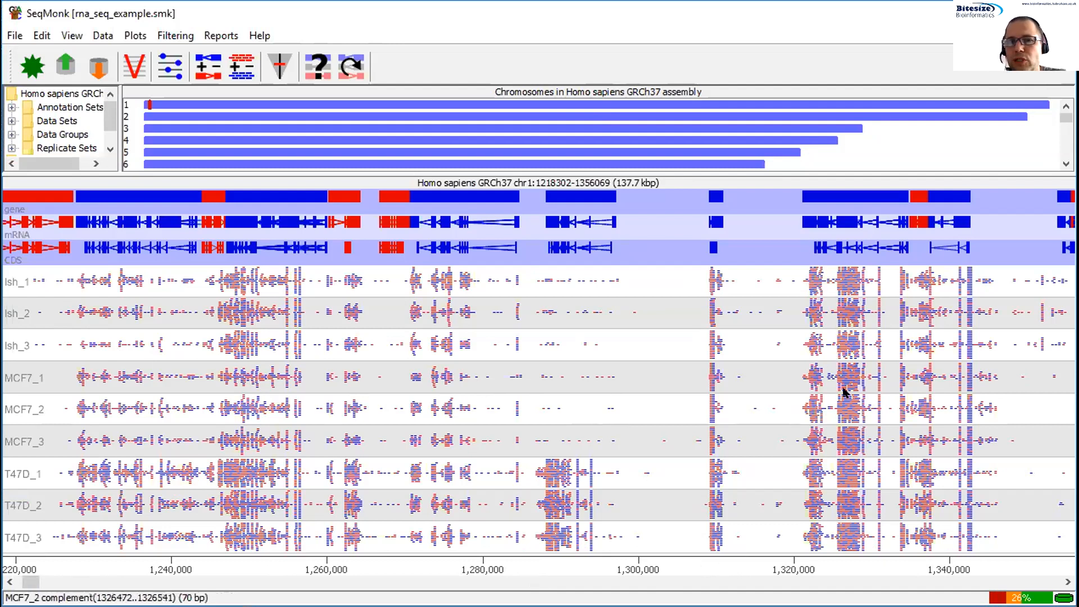
pyautogui.moveTo(793, 371); pyautogui.dragTo(914, 387)
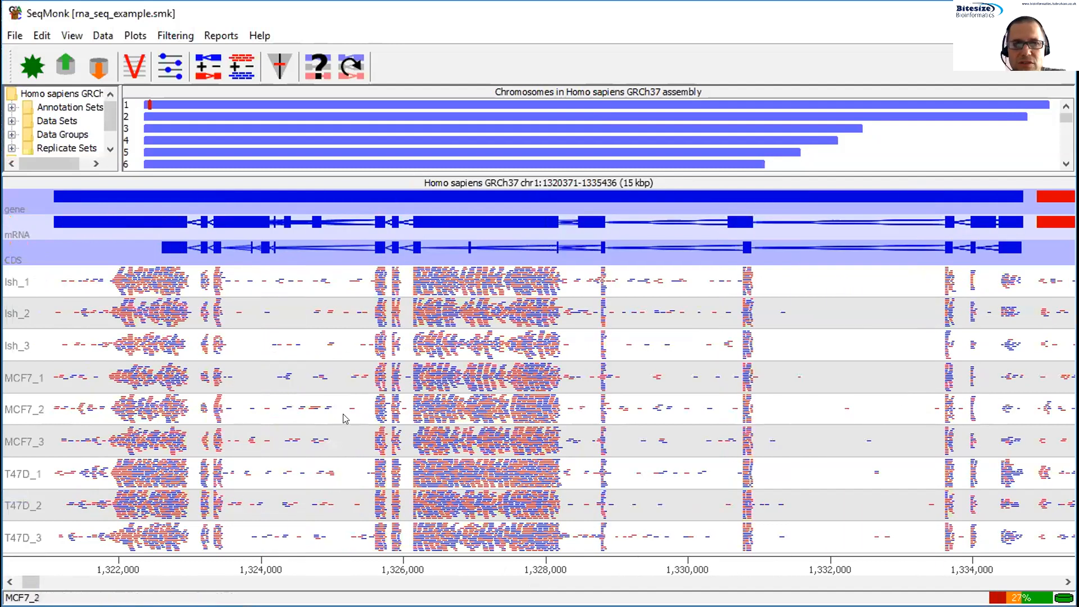
pyautogui.moveTo(307, 426); pyautogui.dragTo(725, 447)
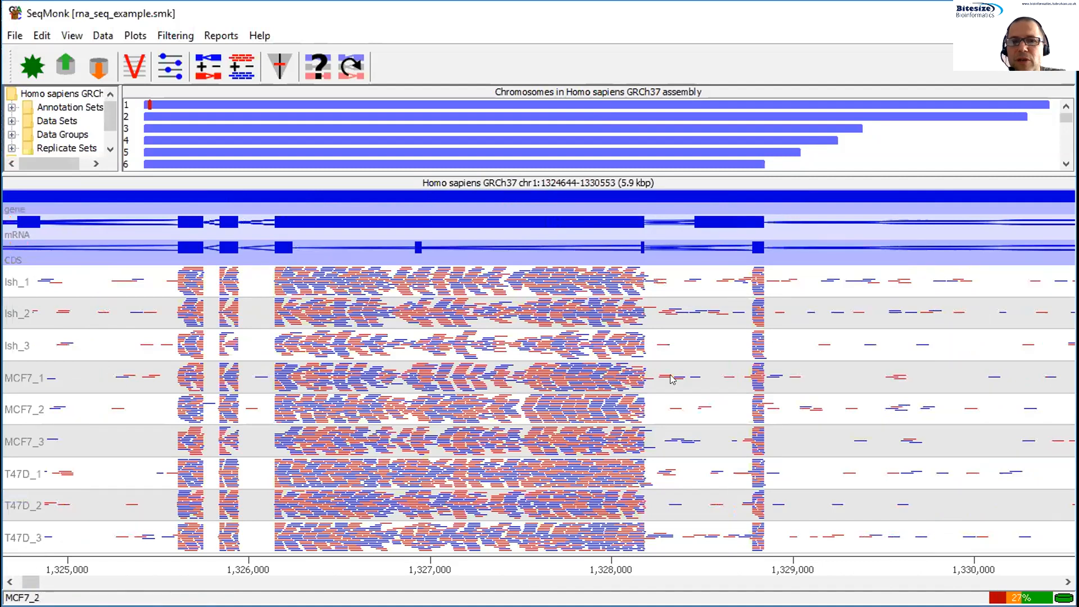
pyautogui.scroll(-2, 822, 441)
pyautogui.moveTo(594, 450); pyautogui.dragTo(726, 451)
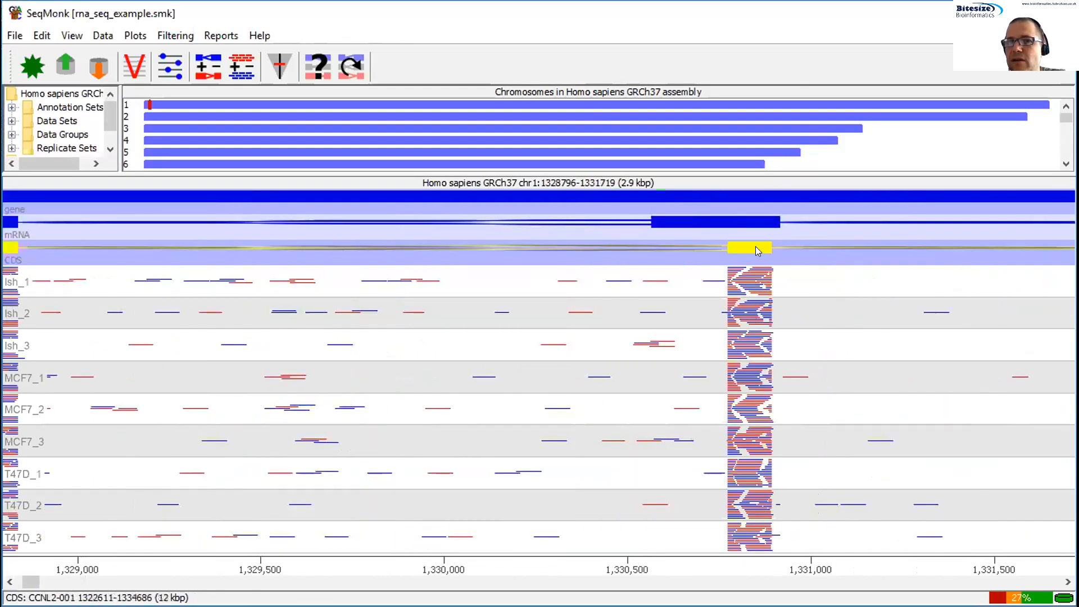
pyautogui.scroll(-1, 751, 358)
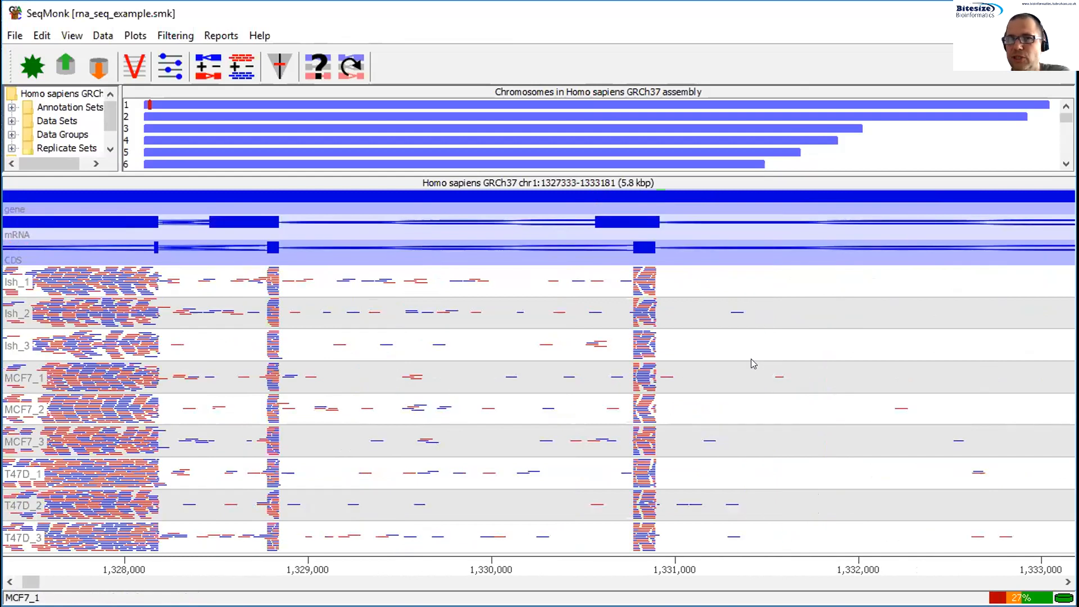
# - Examine the RNA-seq reads over the MRPL20 exons and the neighbouring region on chromosome 1
pyautogui.scroll(-2, 751, 359)
pyautogui.press('Right')
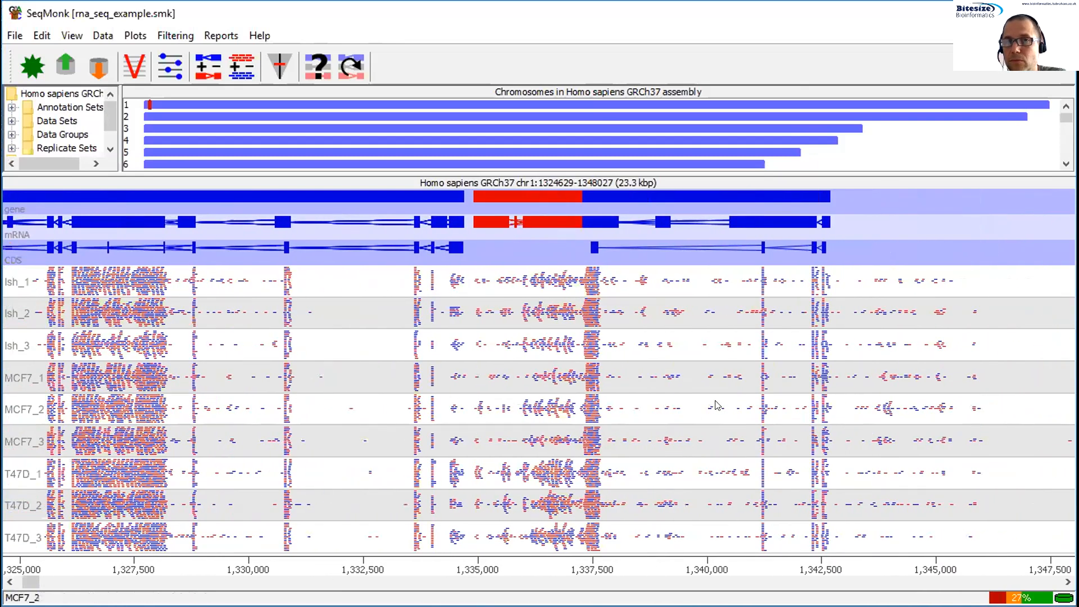
pyautogui.moveTo(725, 400); pyautogui.dragTo(864, 407)
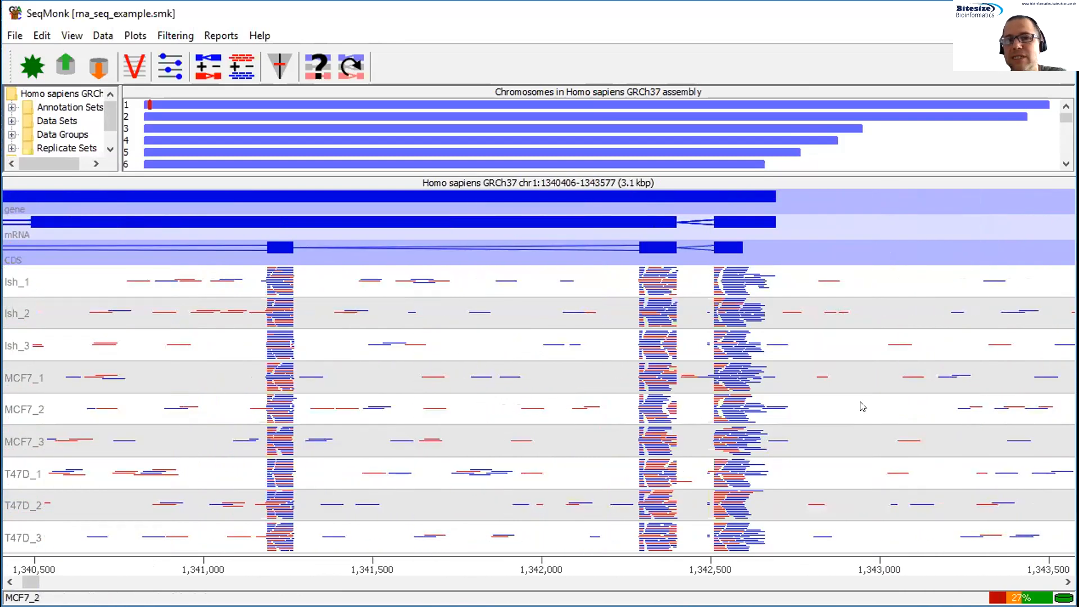
pyautogui.scroll(-3, 863, 406)
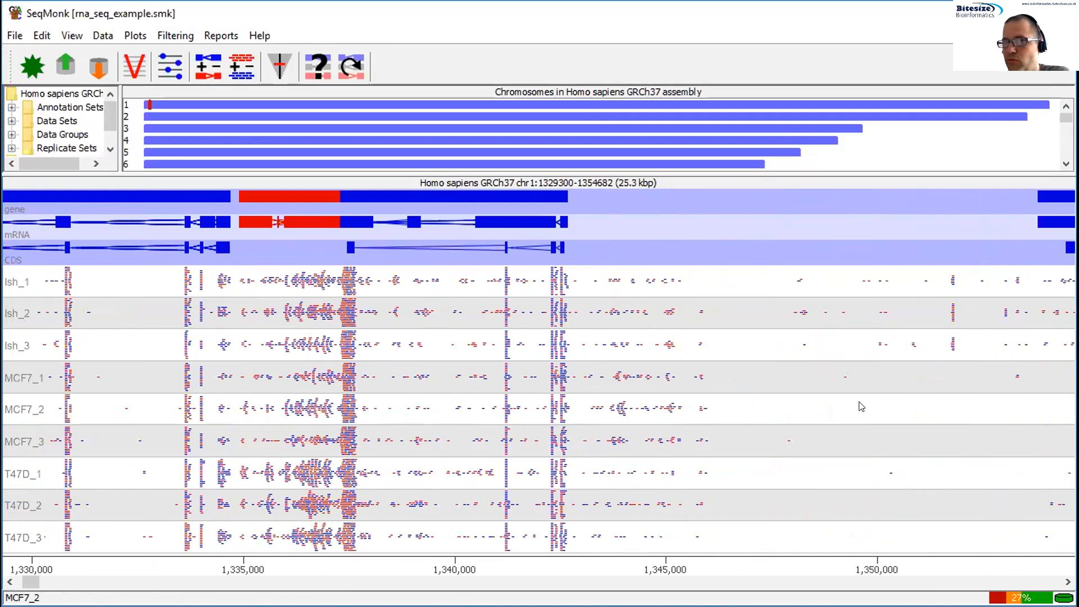
# - Generate an RNA-Seq QC plot of the Ish, MCF7 and T47D samples, review it enlarged and close it
pyautogui.click(136, 35)
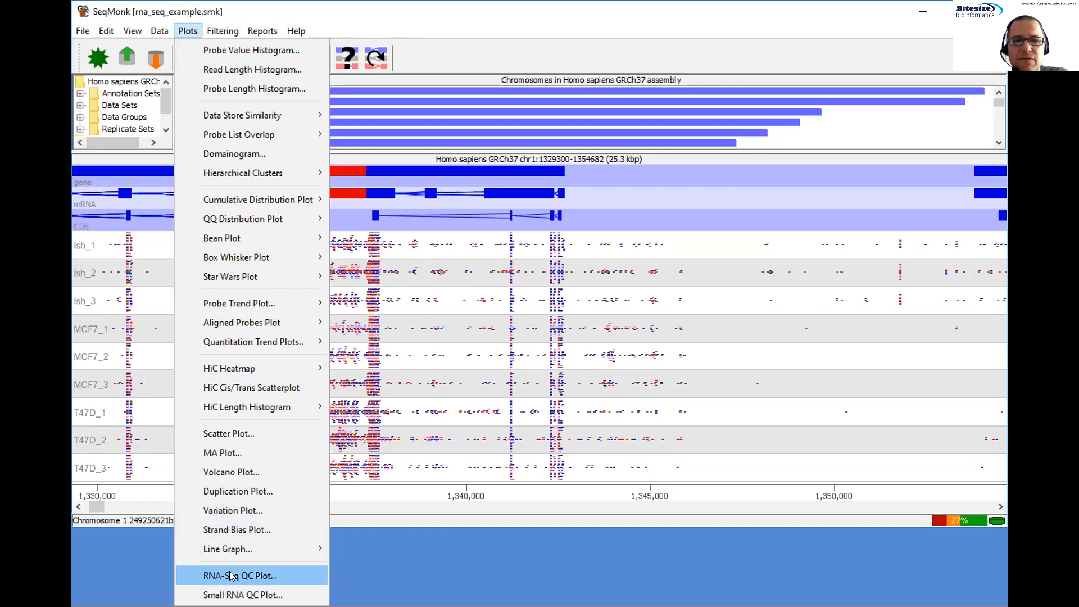
pyautogui.click(251, 576)
pyautogui.click(538, 499)
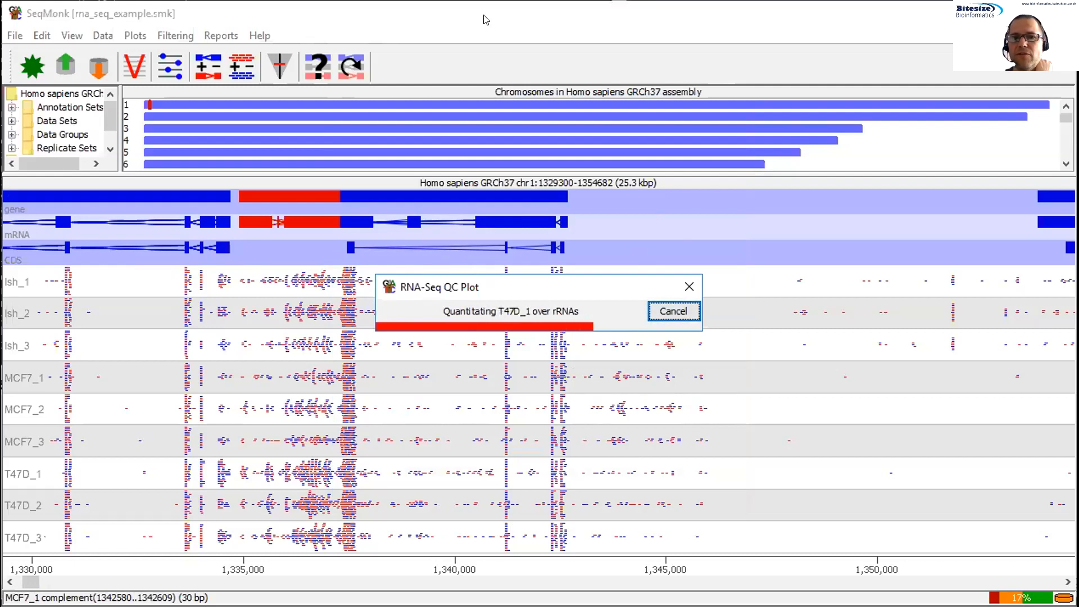
pyautogui.moveTo(717, 143); pyautogui.dragTo(538, 133)
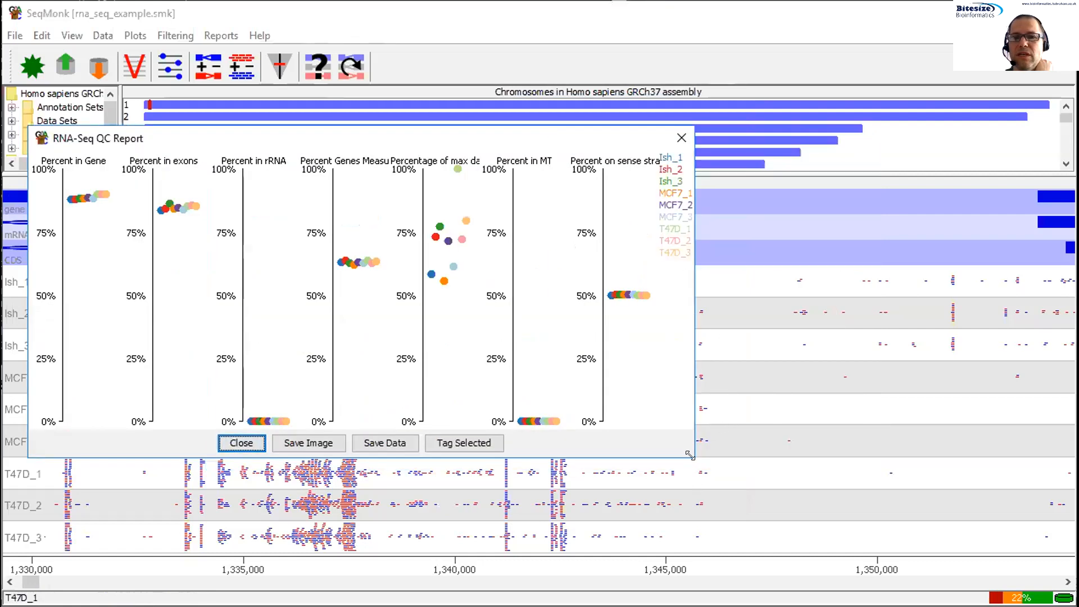
pyautogui.moveTo(691, 456); pyautogui.dragTo(1075, 485)
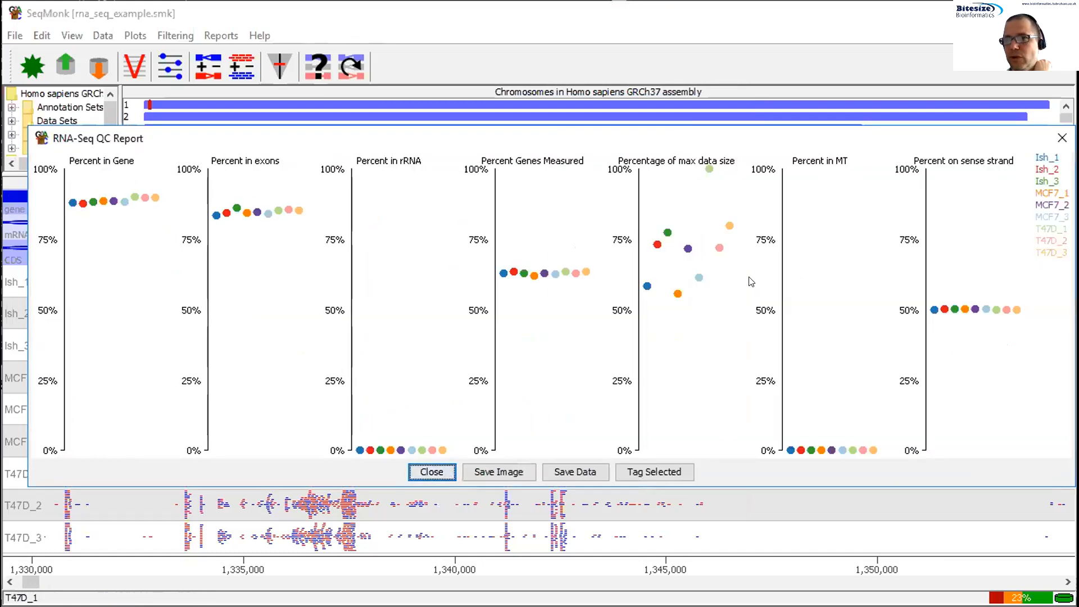
pyautogui.click(432, 472)
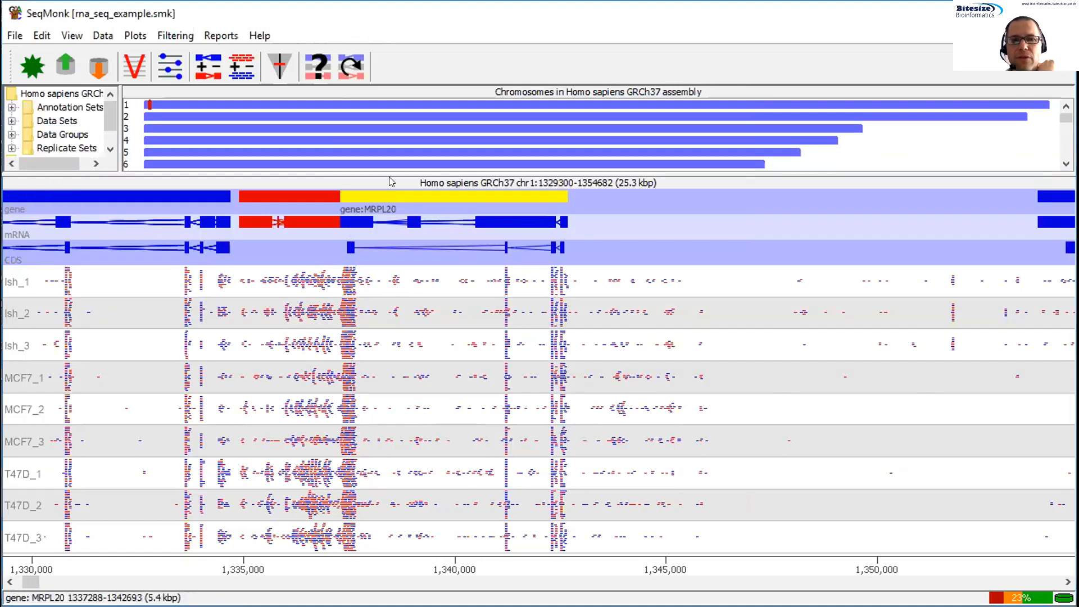
# - Create a replicate set named Ish and assign the data stores Ish_1, Ish_2 and Ish_3 to it
pyautogui.moveTo(396, 169); pyautogui.dragTo(397, 227)
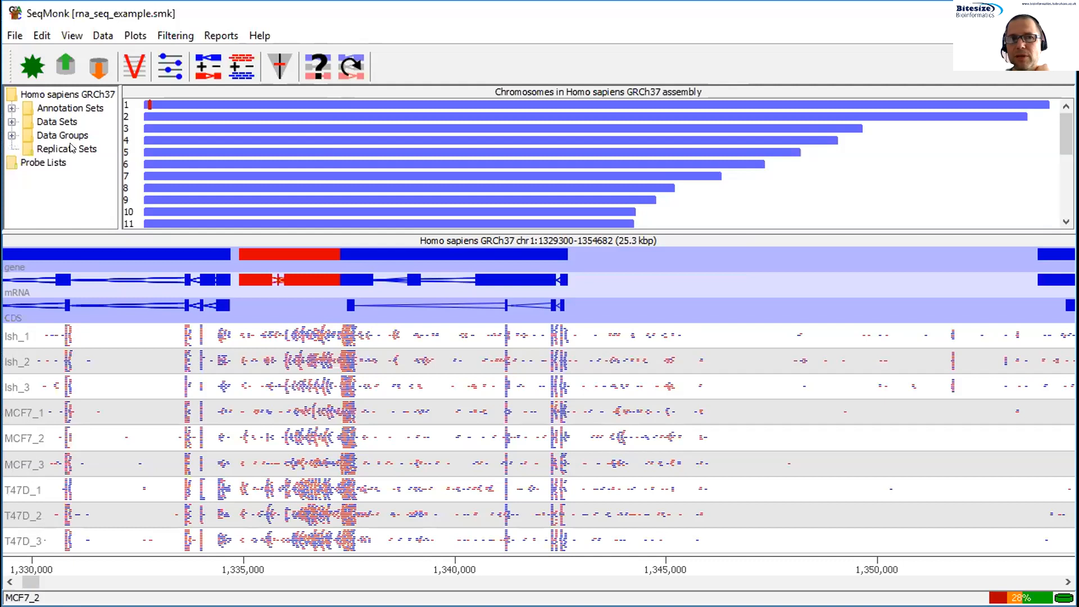
pyautogui.click(97, 35)
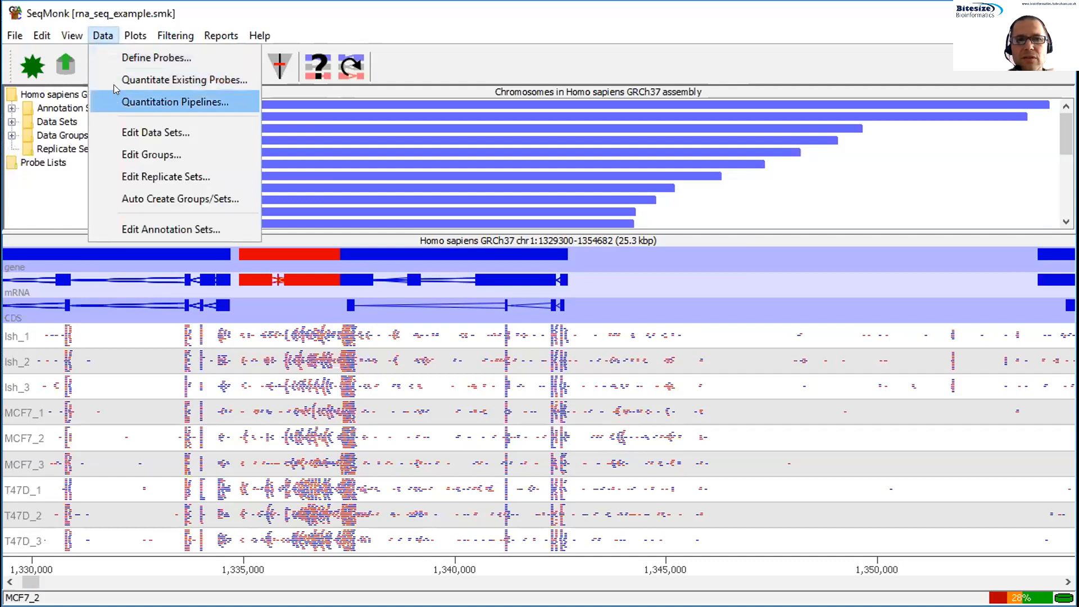
pyautogui.click(168, 178)
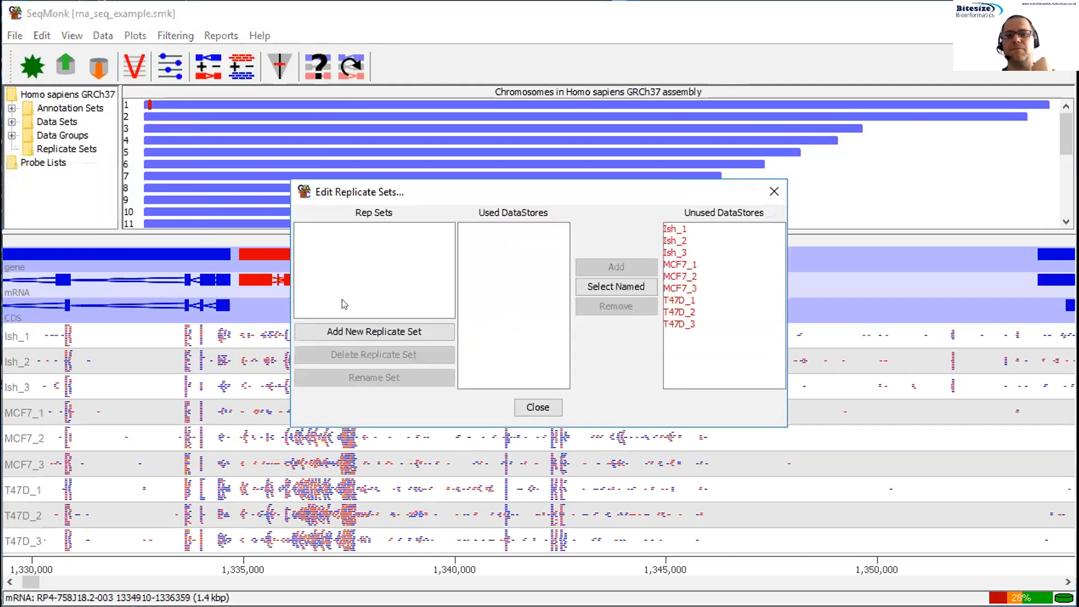
pyautogui.click(376, 333)
pyautogui.write('Ish')
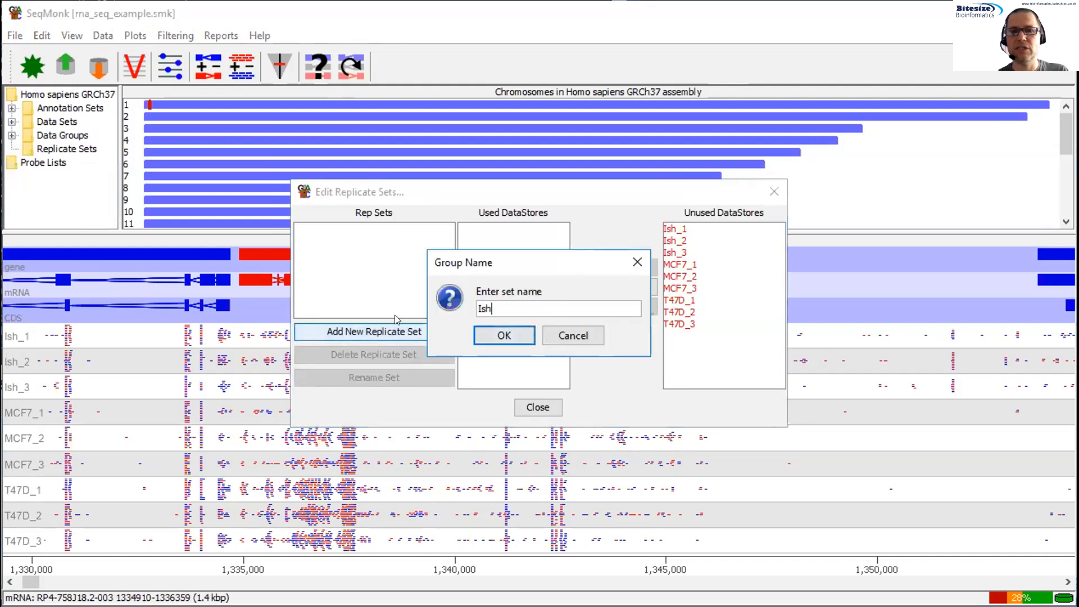
pyautogui.click(509, 336)
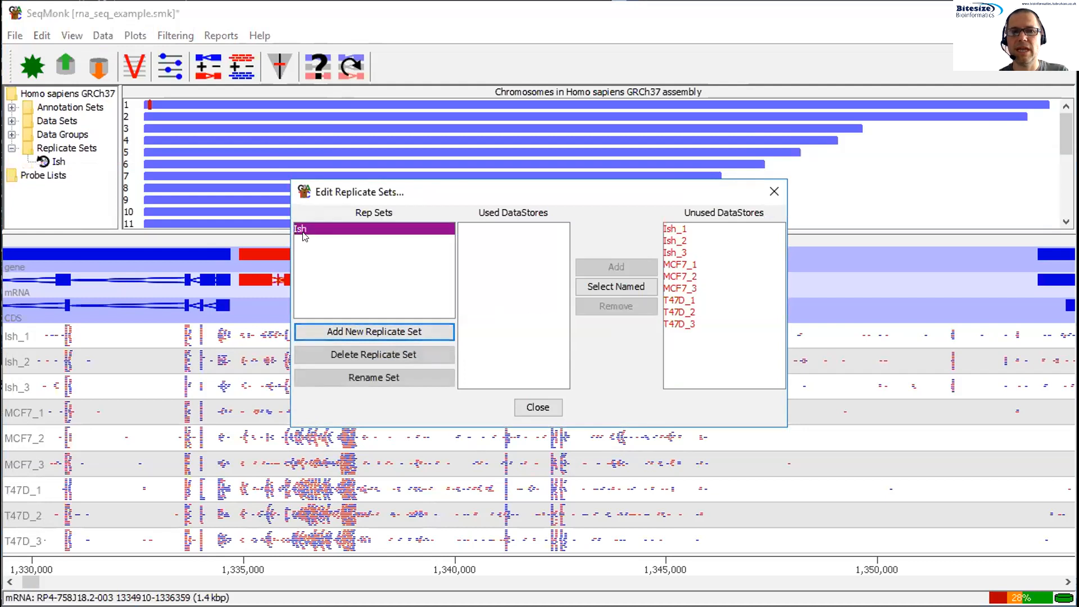
pyautogui.moveTo(686, 229); pyautogui.dragTo(683, 254)
pyautogui.click(644, 265)
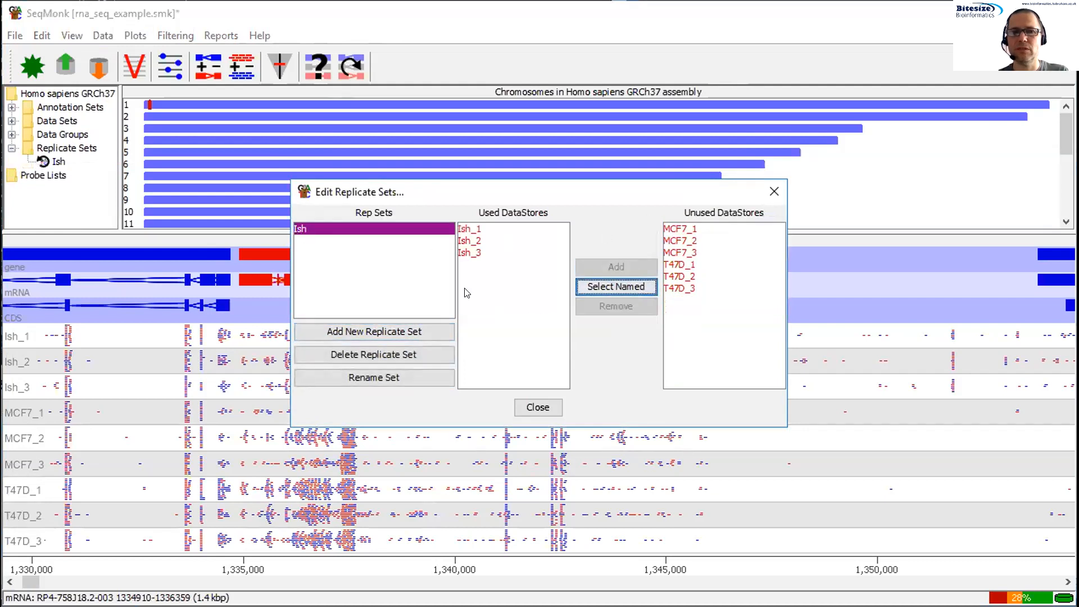
# - Create a replicate set named MCF7 and assign the data stores MCF7_1, MCF7_2 and MCF7_3 to it
pyautogui.click(396, 331)
pyautogui.write('M')
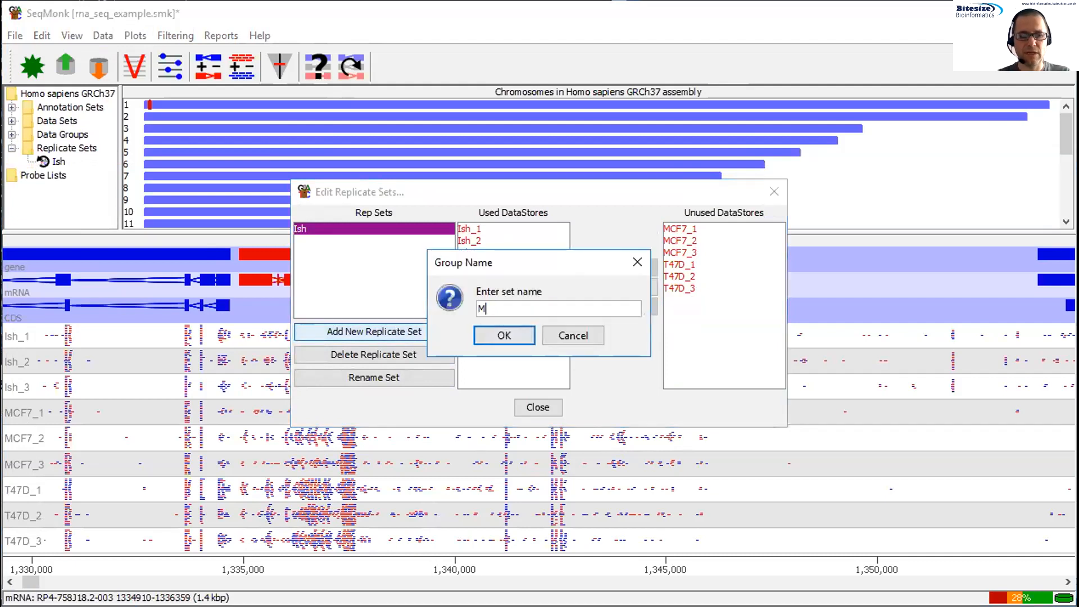
pyautogui.write('CF7')
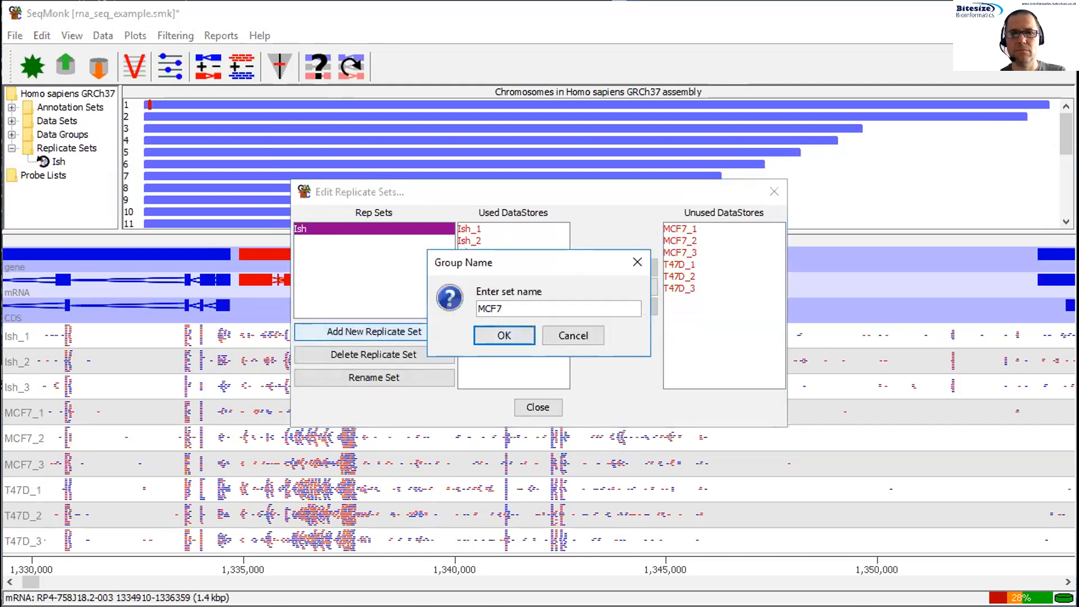
pyautogui.click(506, 335)
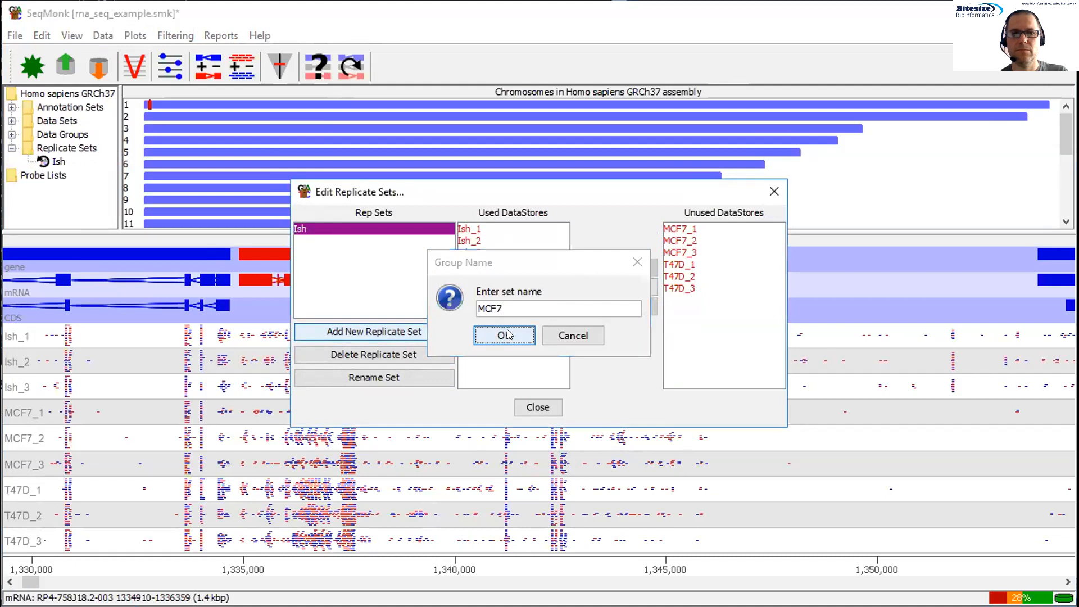
pyautogui.click(305, 241)
pyautogui.click(675, 229)
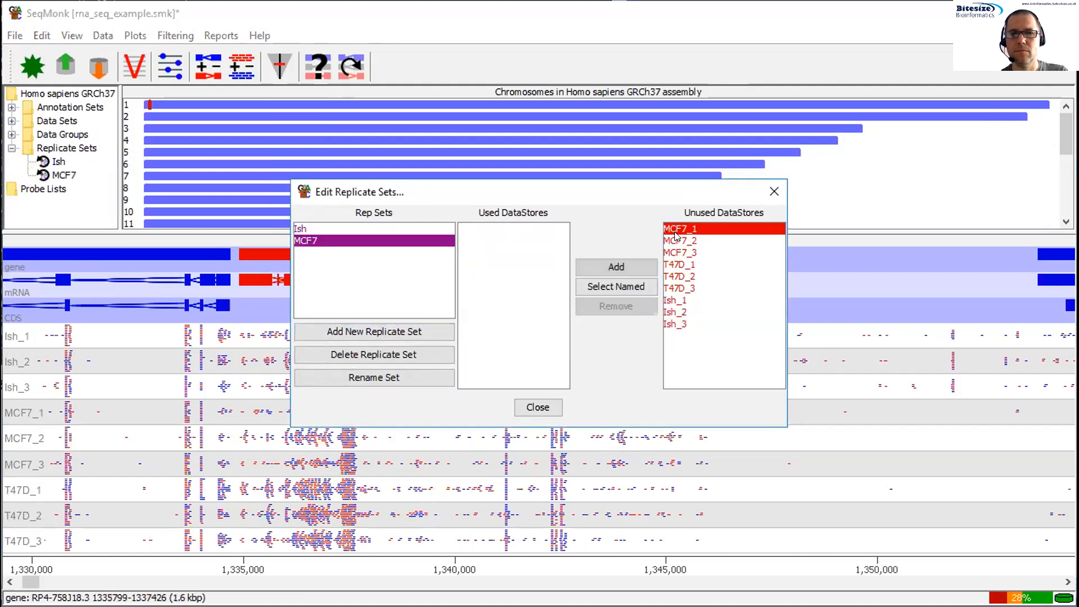
pyautogui.keyDown('shift'); pyautogui.click(682, 241); pyautogui.keyUp('shift')
pyautogui.keyDown('ctrl'); pyautogui.click(683, 262); pyautogui.keyUp('ctrl')
pyautogui.keyDown('ctrl'); pyautogui.click(674, 252); pyautogui.keyUp('ctrl')
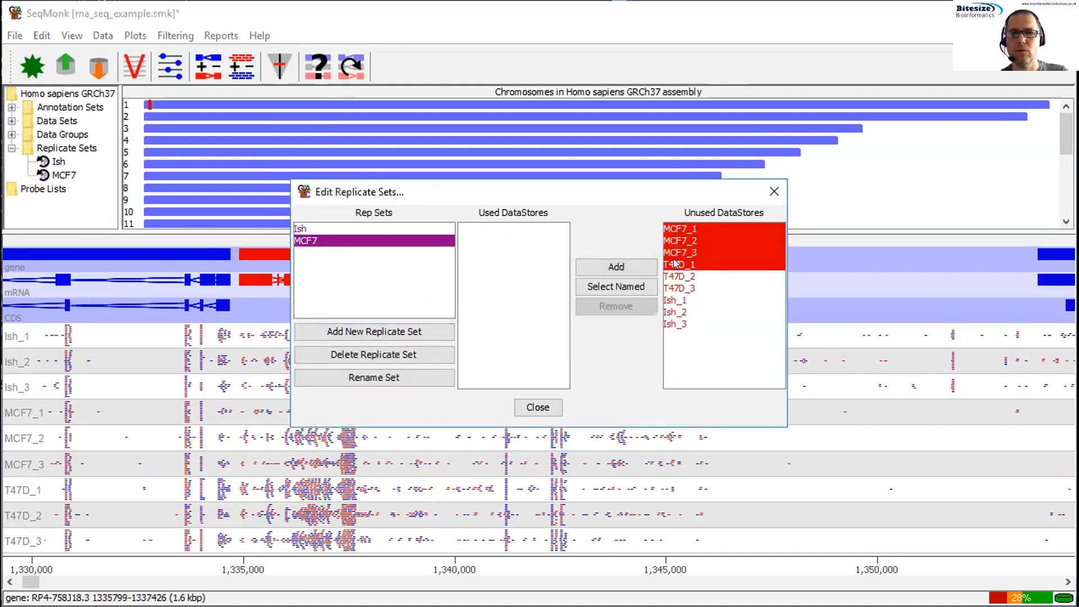
pyautogui.keyDown('ctrl'); pyautogui.click(677, 264); pyautogui.keyUp('ctrl')
pyautogui.click(613, 267)
# - Create a replicate set named T47D containing T47D_1, T47D_2 and T47D_3, and finish editing the replicate sets
pyautogui.click(413, 330)
pyautogui.write('T47D')
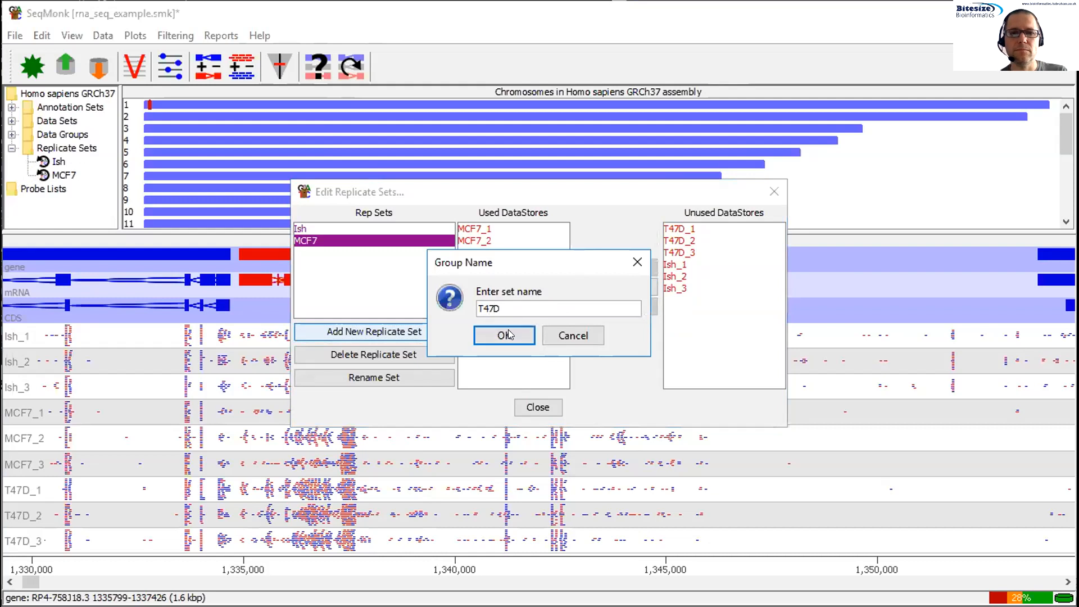
pyautogui.press('Return')
pyautogui.moveTo(683, 228); pyautogui.dragTo(677, 253)
pyautogui.click(616, 266)
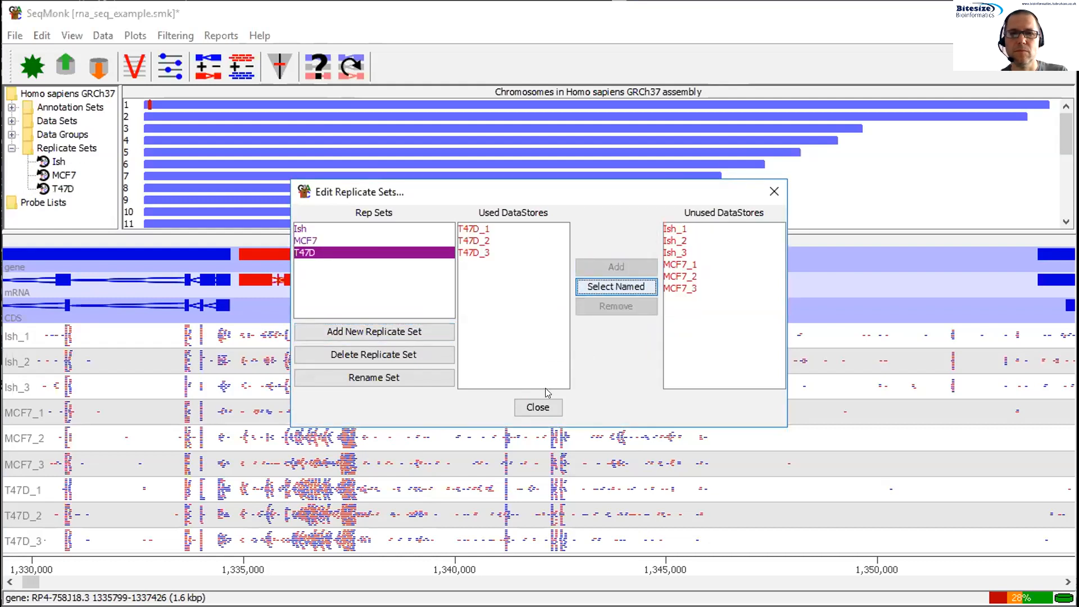
pyautogui.click(546, 404)
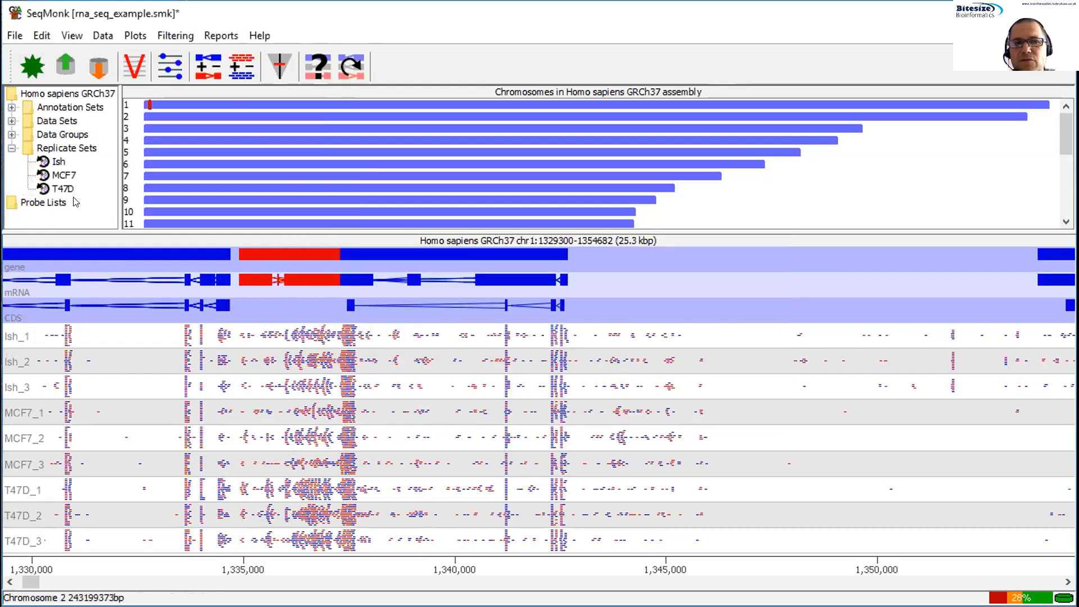
# - Replace the nine individual data set tracks in the display with the replicate sets Ish, MCF7 and T47D
pyautogui.click(239, 65)
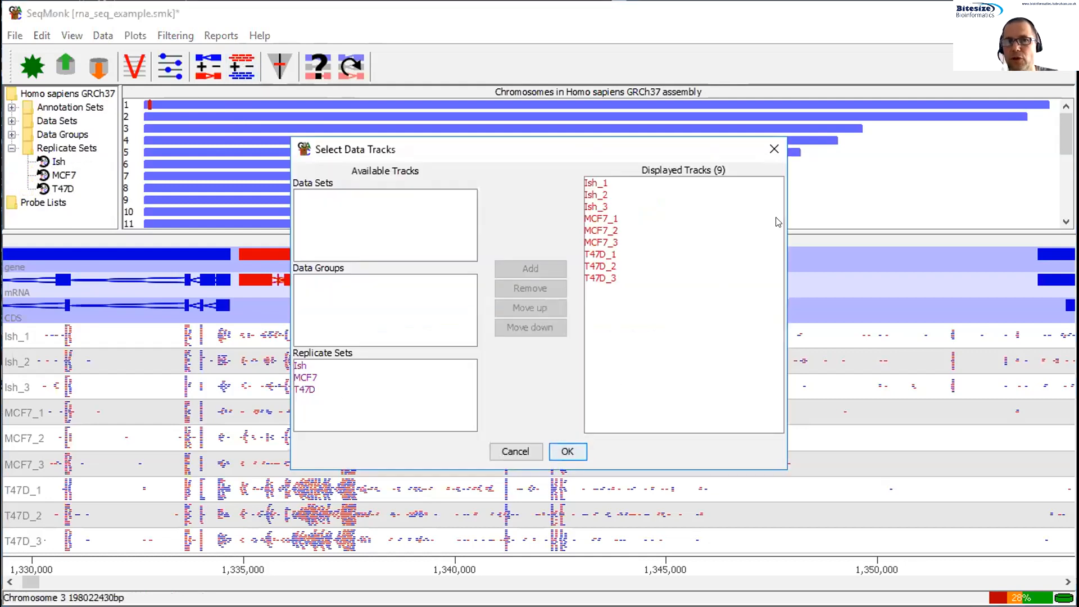
pyautogui.click(620, 186)
pyautogui.keyDown('shift'); pyautogui.click(617, 277); pyautogui.keyUp('shift')
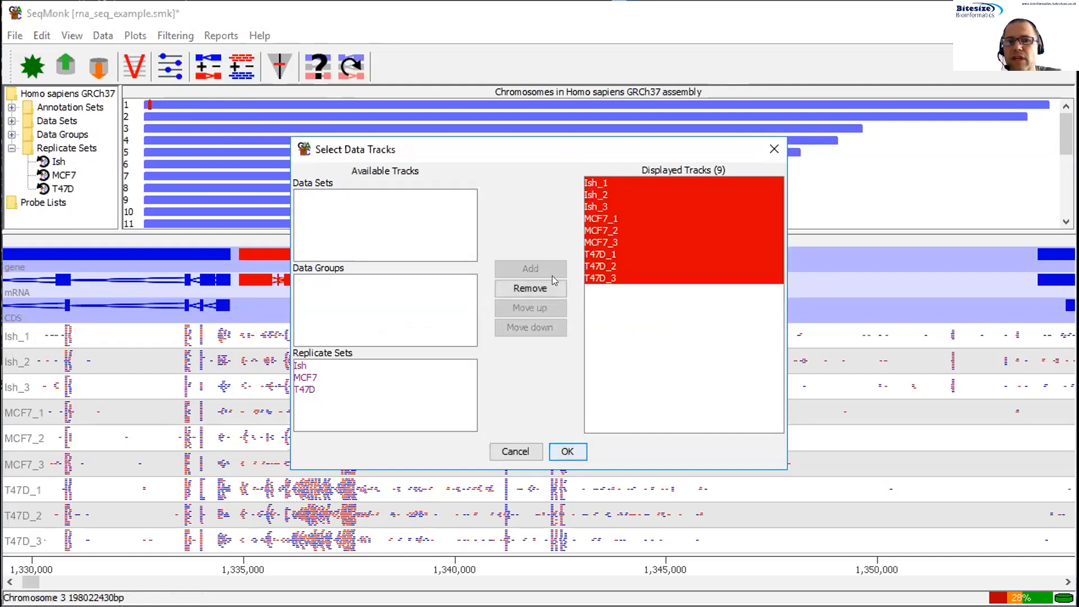
pyautogui.click(527, 289)
pyautogui.click(316, 366)
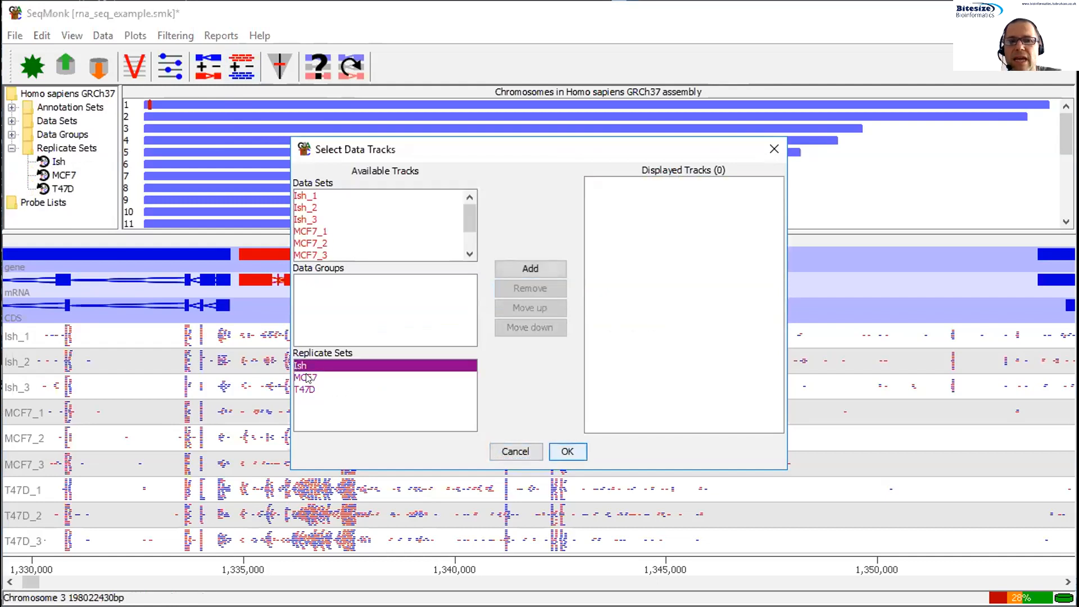
pyautogui.keyDown('shift'); pyautogui.click(305, 391); pyautogui.keyUp('shift')
pyautogui.click(552, 265)
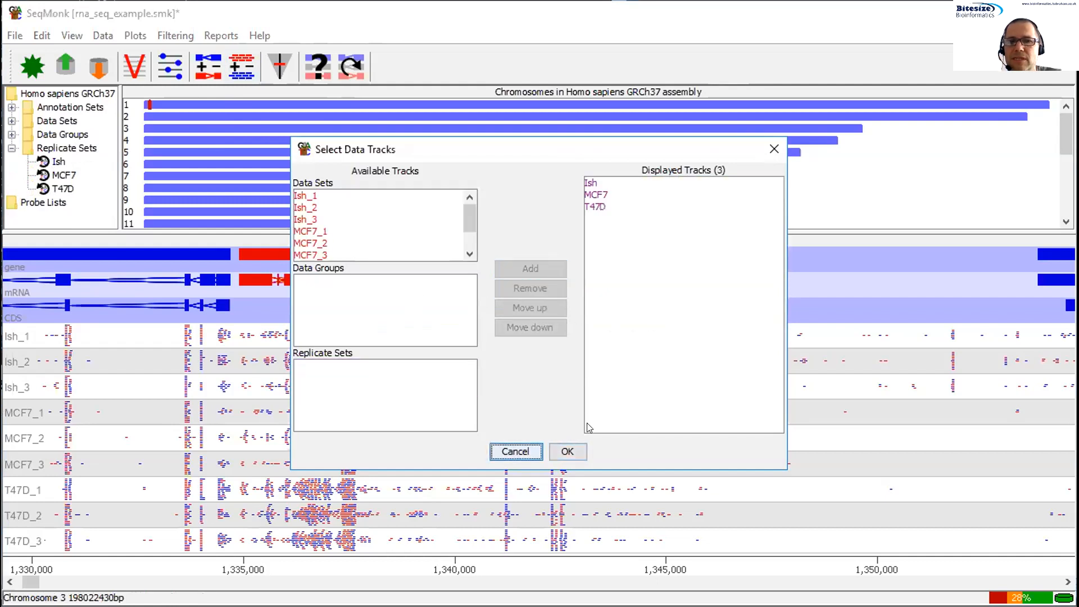
pyautogui.click(569, 452)
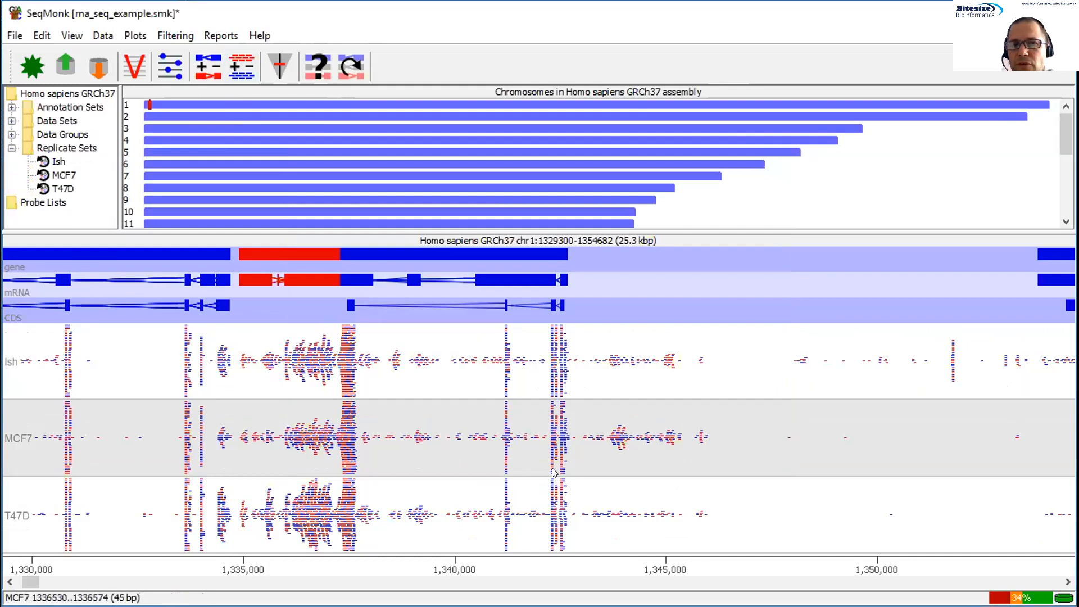
# - Set the Replicate Set Display preference to Expanded to show the individual samples within each replicate set
pyautogui.scroll(-1, 560, 438)
pyautogui.scroll(9, 529, 467)
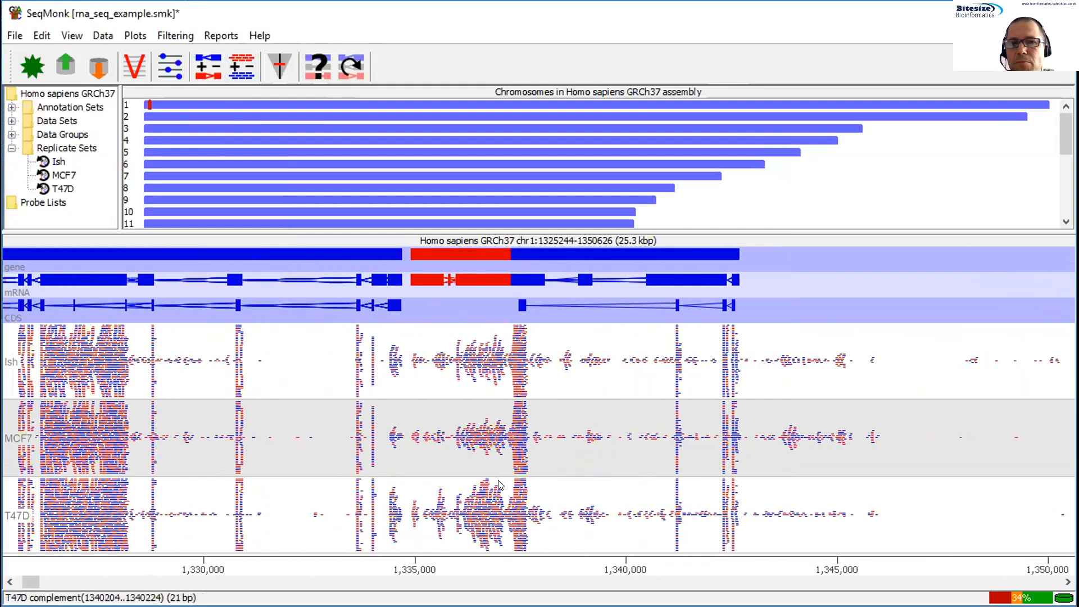
pyautogui.scroll(-1, 538, 419)
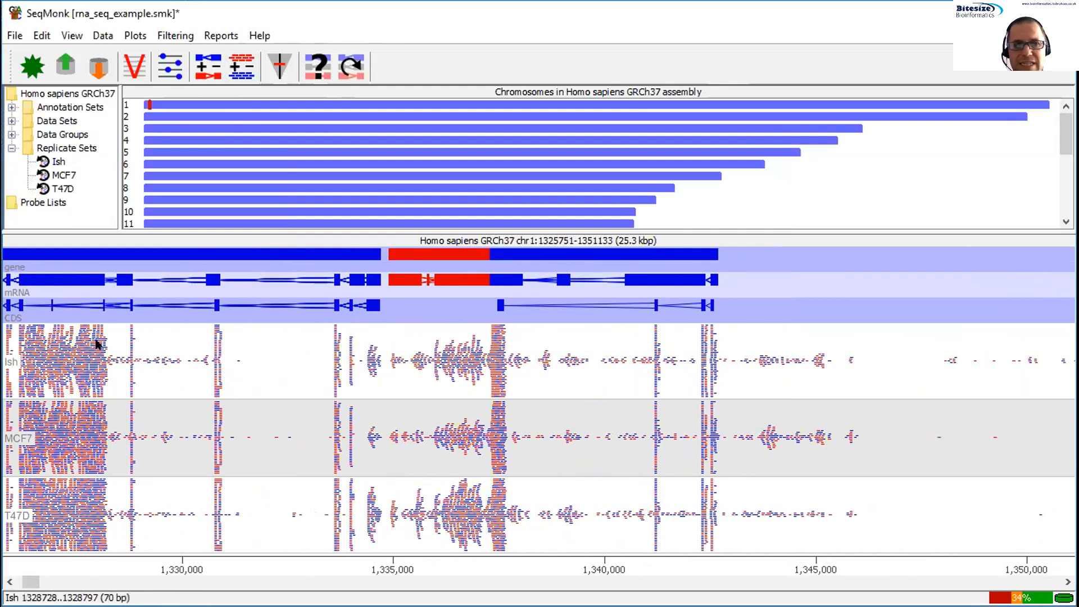
pyautogui.scroll(13, 535, 474)
pyautogui.scroll(9, 538, 474)
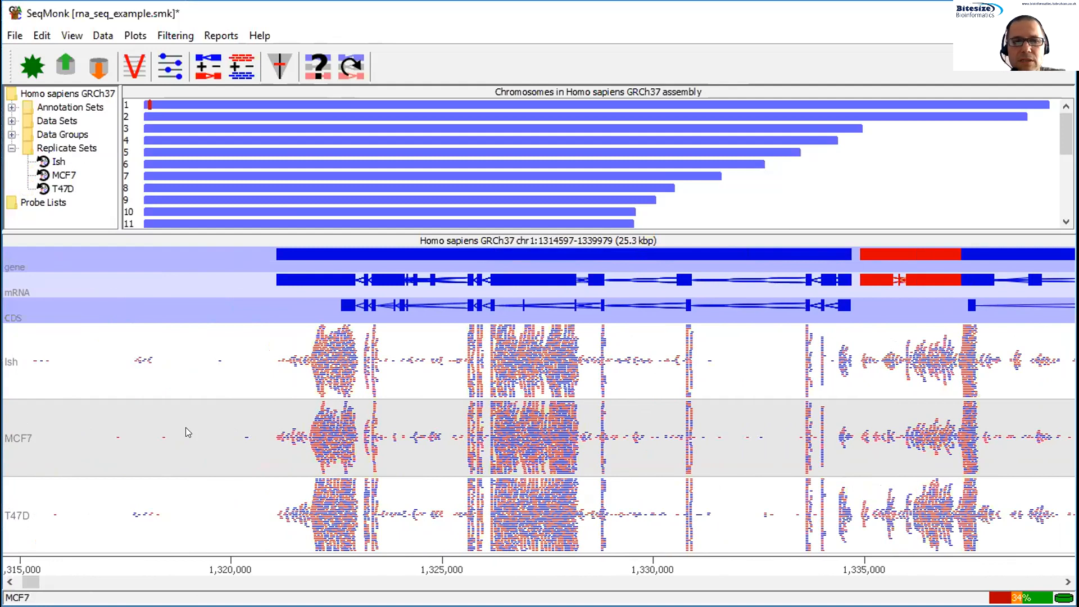
pyautogui.click(169, 74)
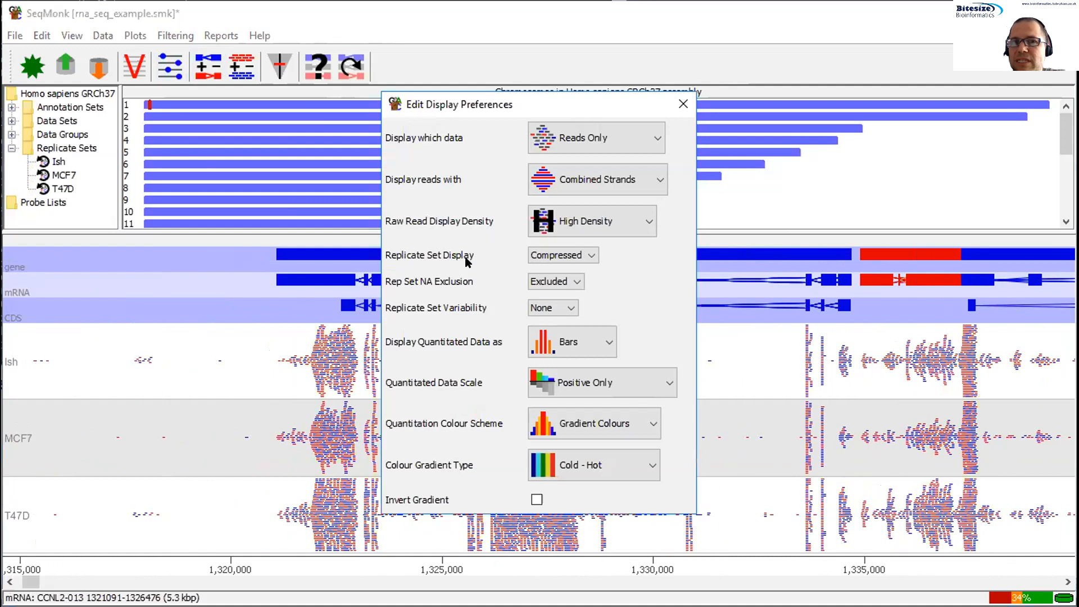
pyautogui.click(571, 252)
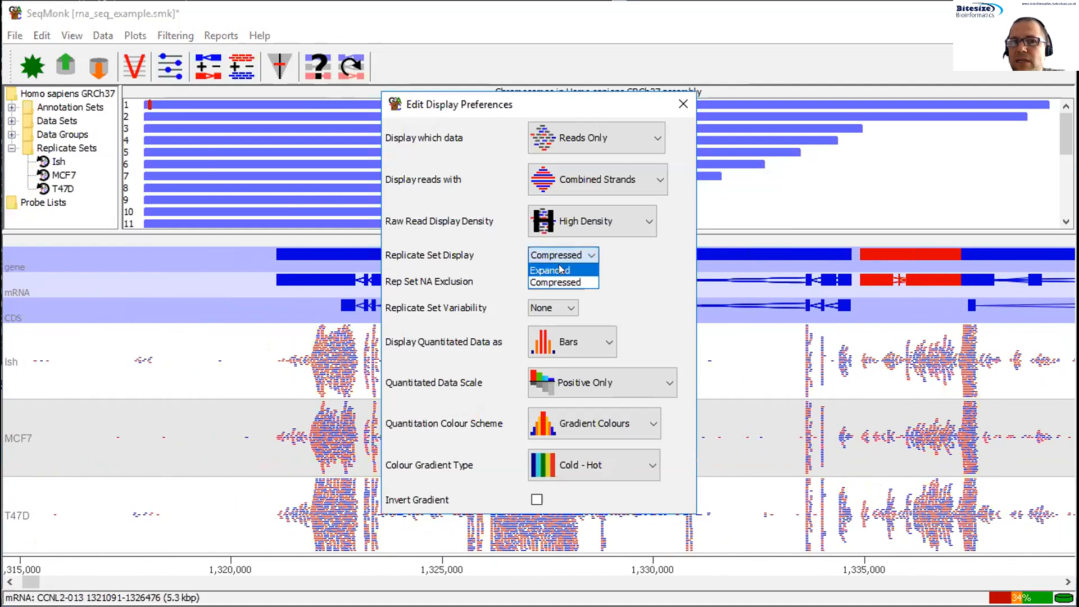
pyautogui.click(558, 270)
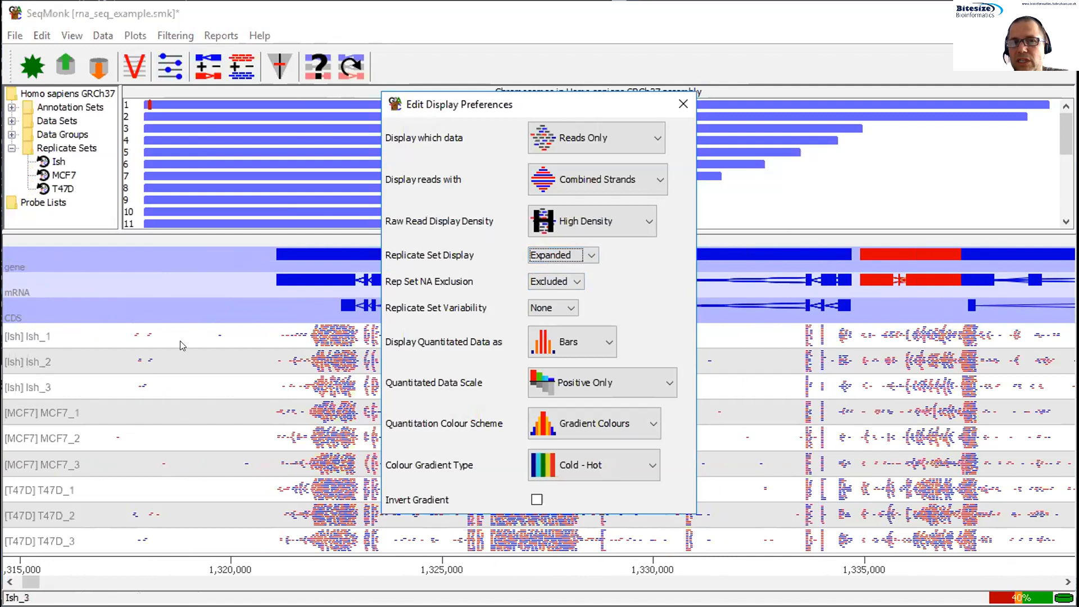
pyautogui.click(683, 104)
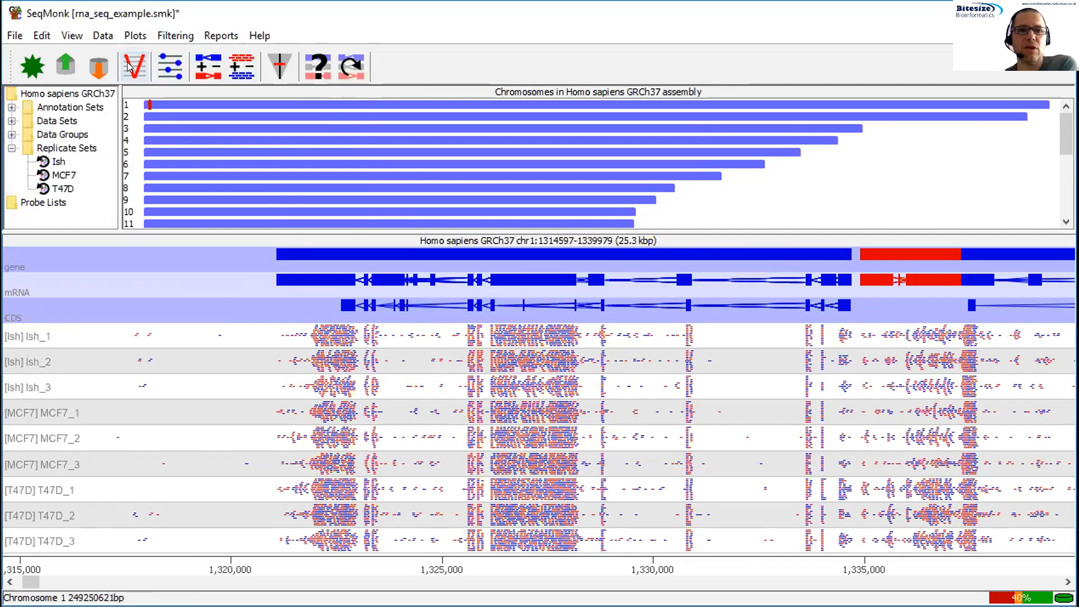
# - Run the RNA-Seq quantitation pipeline on mRNA features as non-strand specific, with merged transcript isoforms and log transform
pyautogui.click(101, 36)
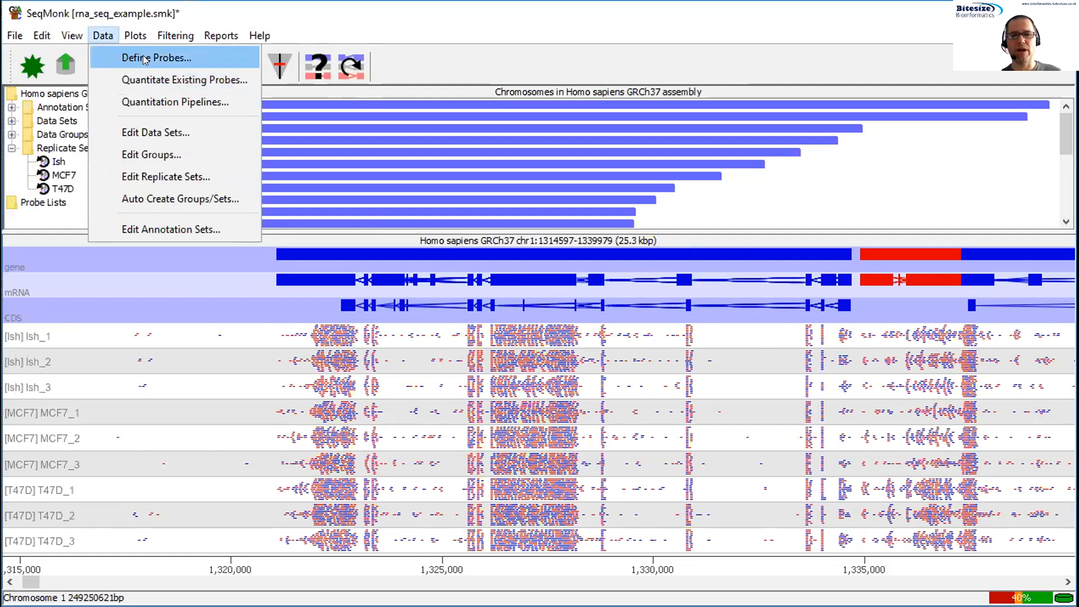
pyautogui.click(166, 102)
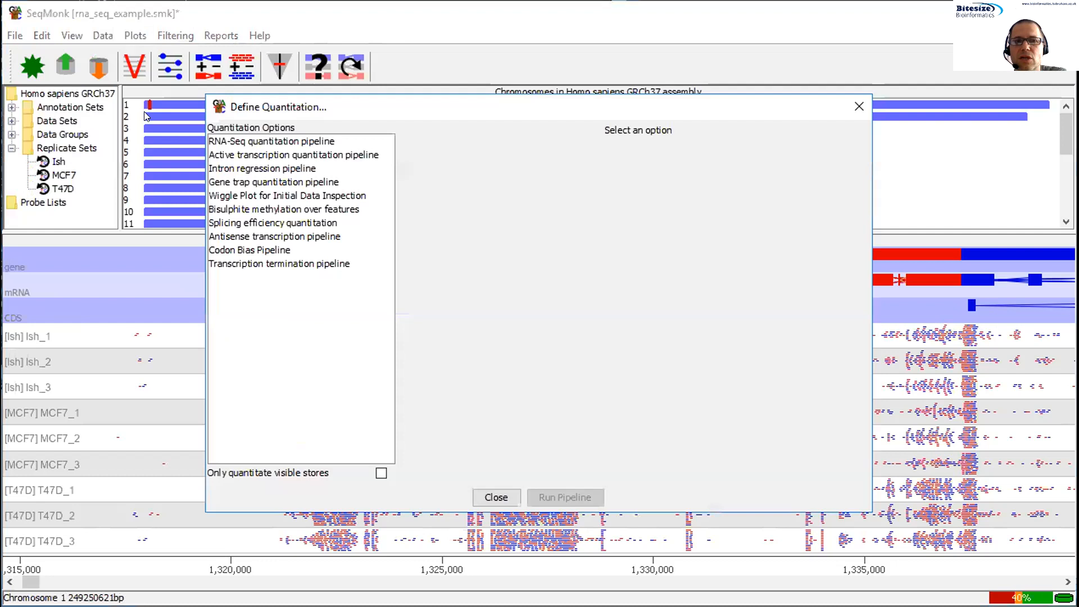
pyautogui.click(274, 142)
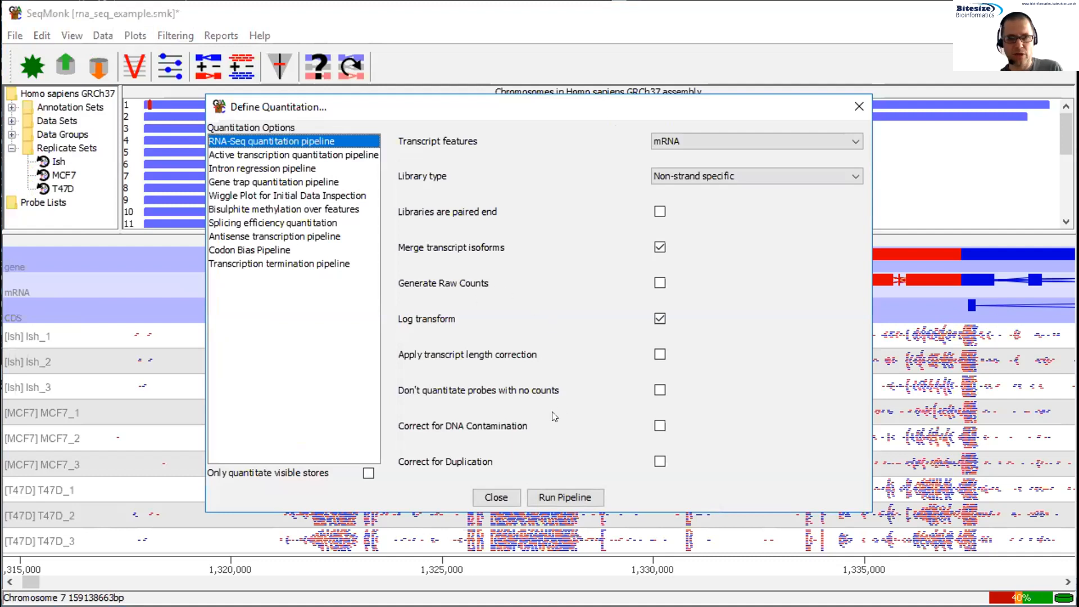
pyautogui.click(566, 497)
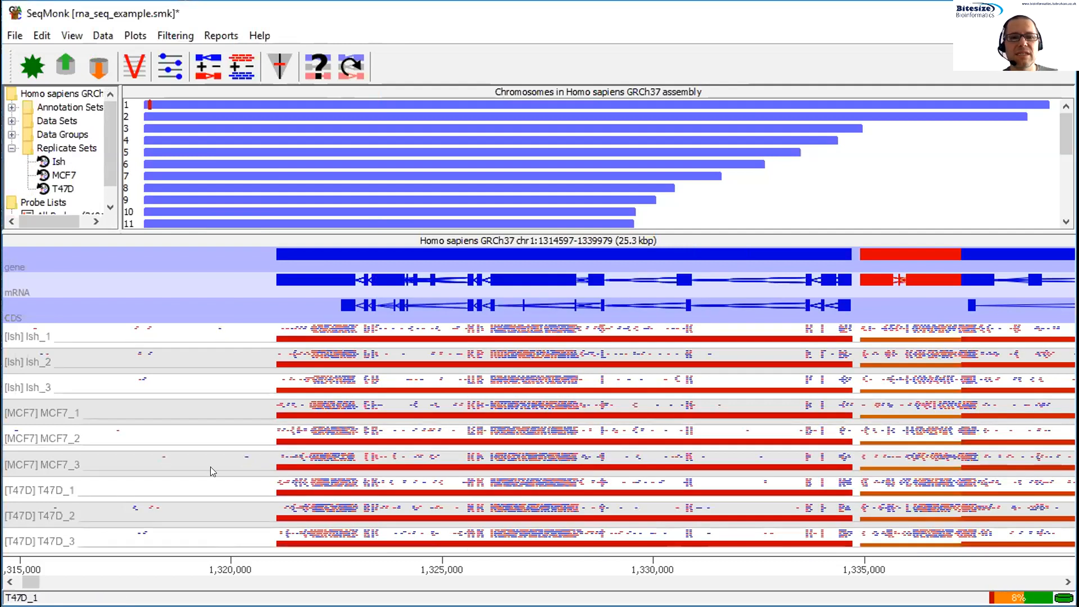
# - Widen the chromosome 1 view to about 203 kbp and give the data tracks slightly more height
pyautogui.scroll(-3, 224, 429)
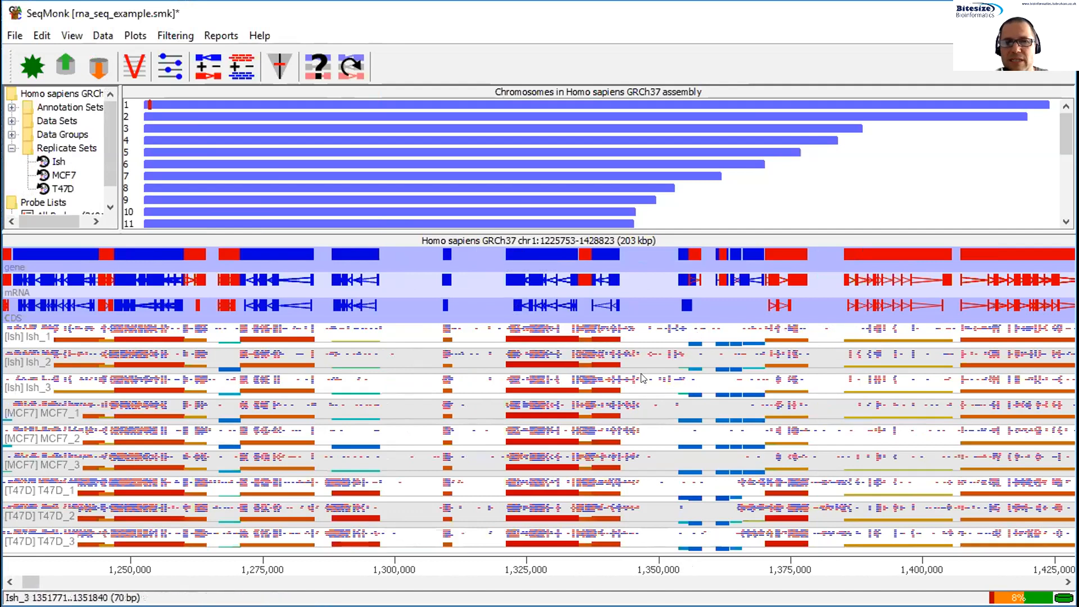
pyautogui.moveTo(672, 232); pyautogui.dragTo(673, 173)
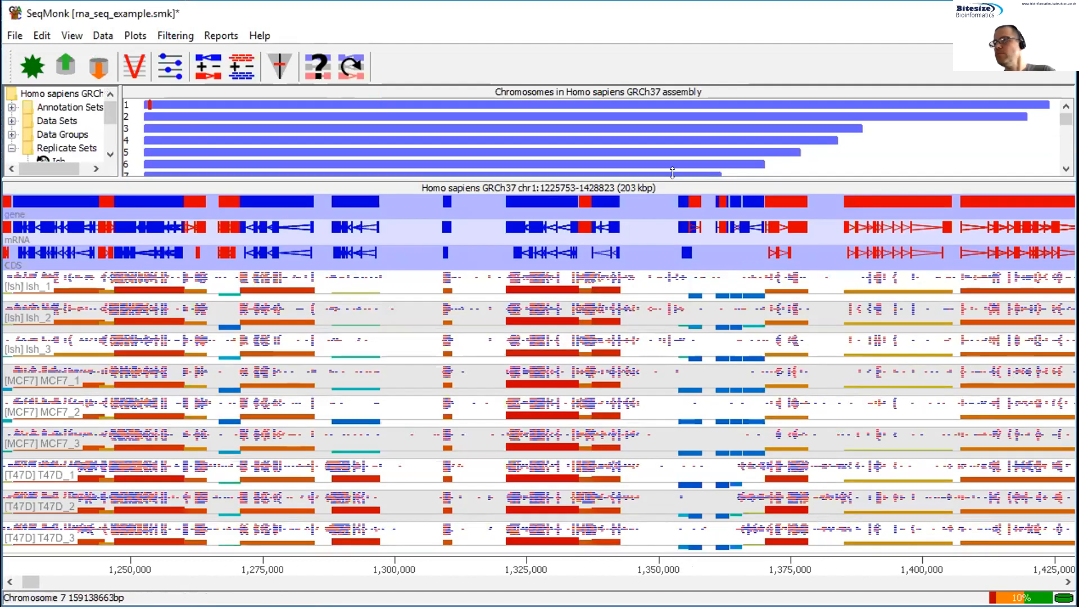
pyautogui.moveTo(673, 173); pyautogui.dragTo(685, 211)
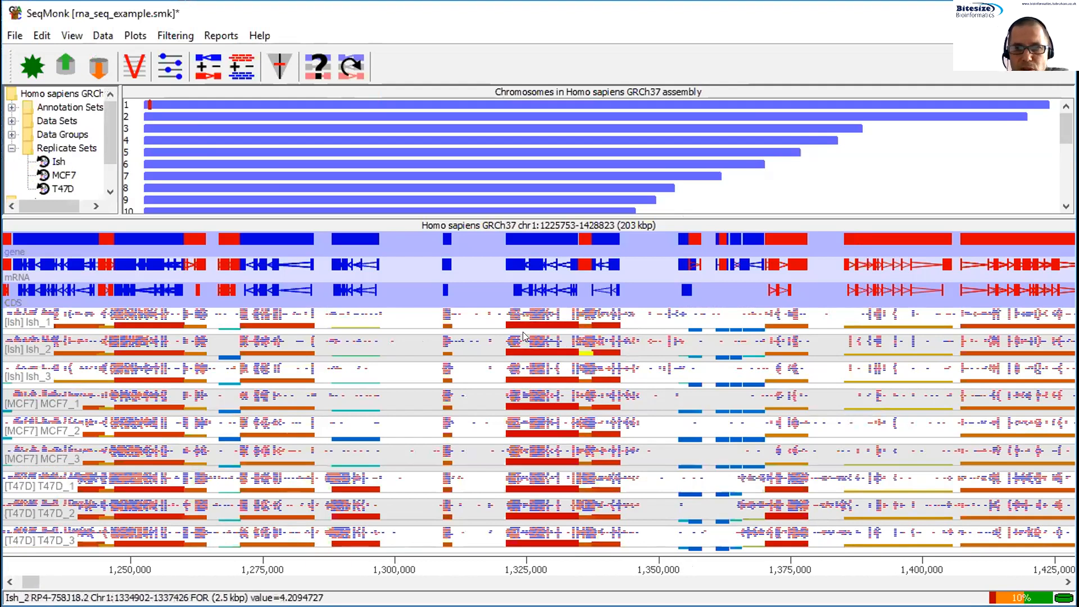
# - Generate a cumulative distribution plot of the visible data stores to compare the samples' value distributions, and close it
pyautogui.click(134, 35)
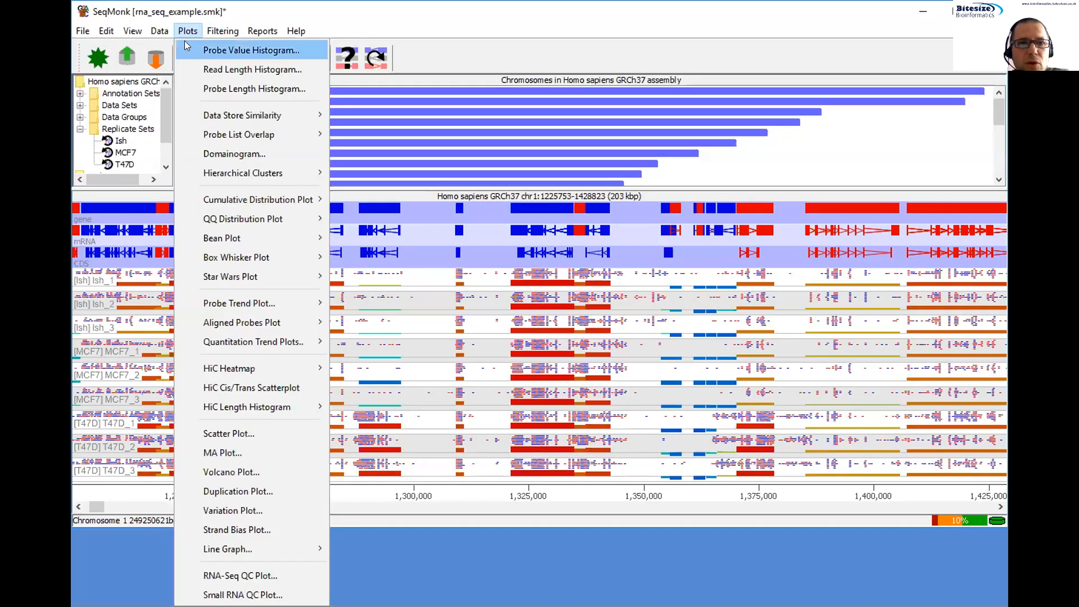
pyautogui.moveTo(261, 203)
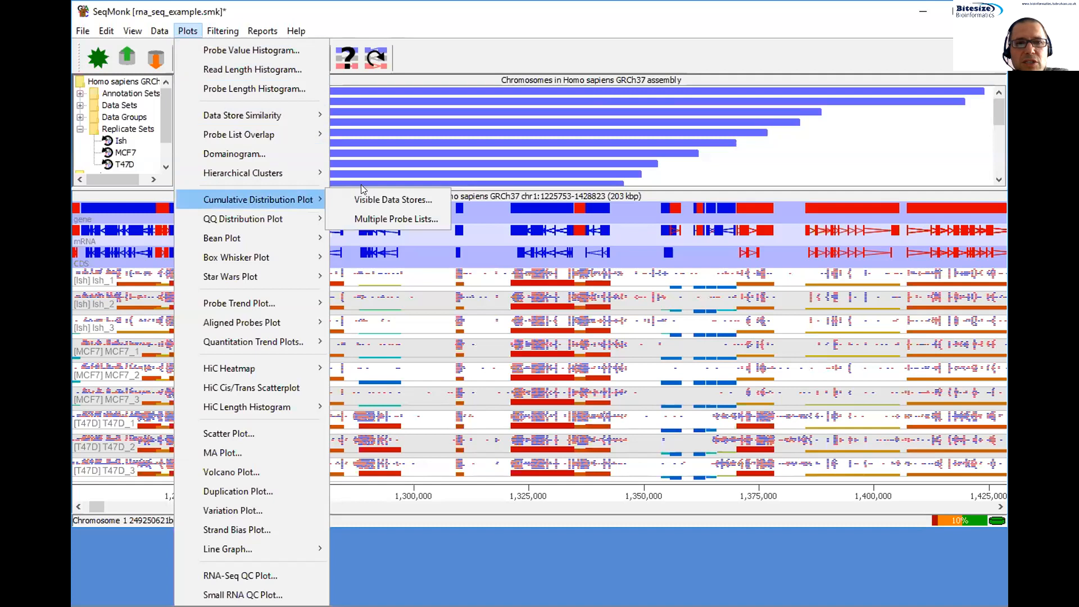
pyautogui.click(392, 203)
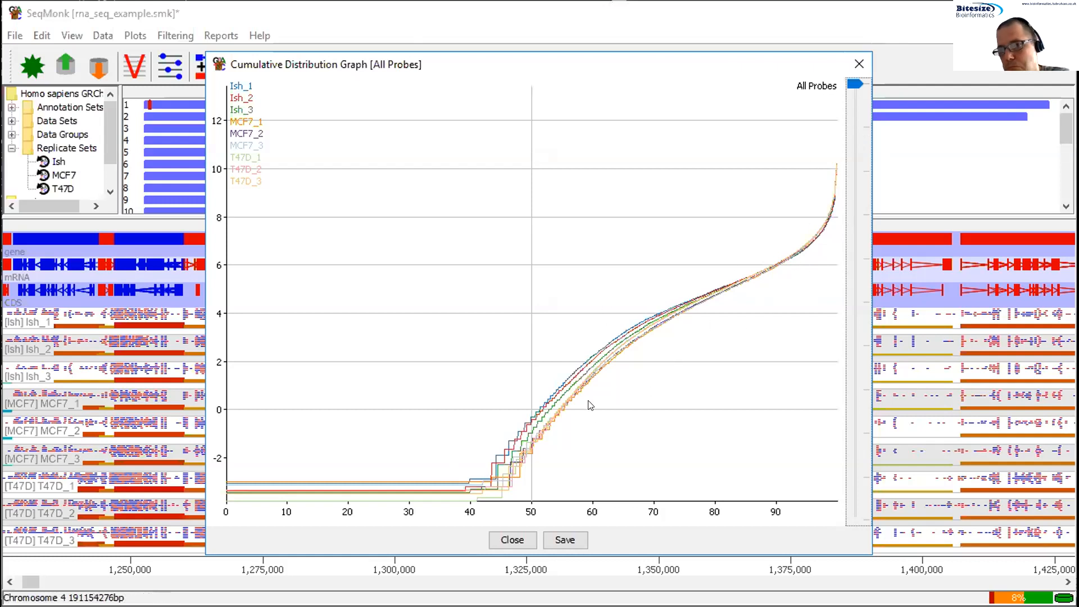
pyautogui.click(859, 58)
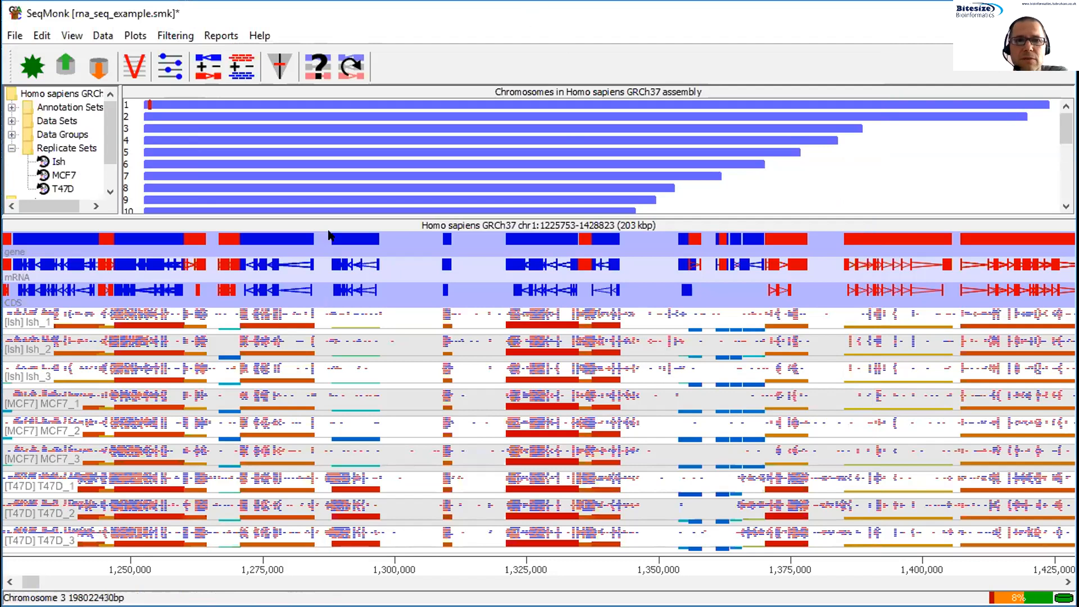
# - Generate a PCA plot for All Probes, shrink its window and arrange it beside the PCA Variances window
pyautogui.click(138, 30)
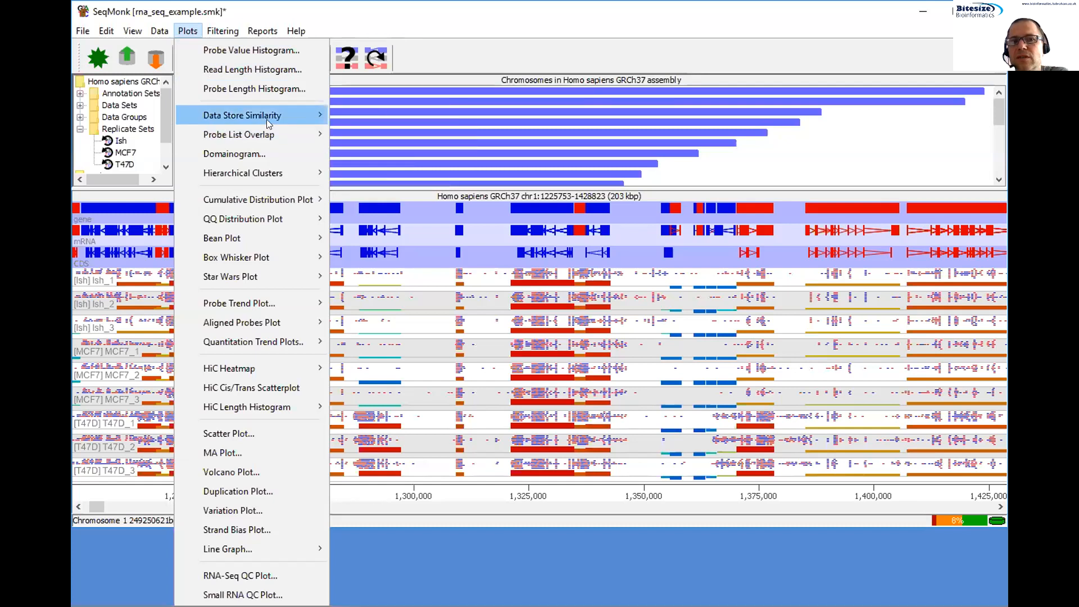
pyautogui.moveTo(267, 120)
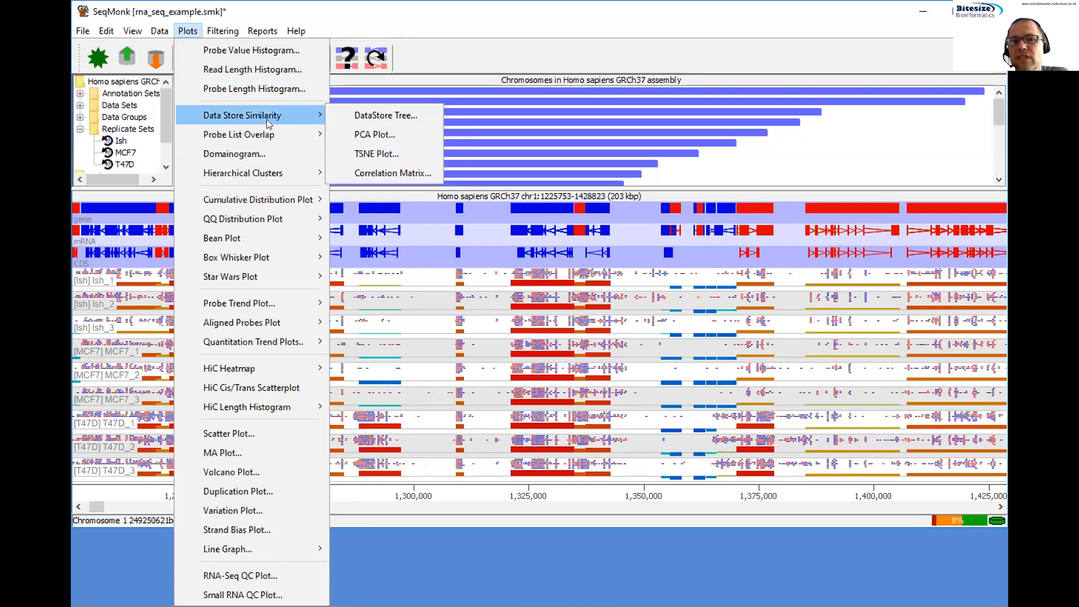
pyautogui.click(370, 132)
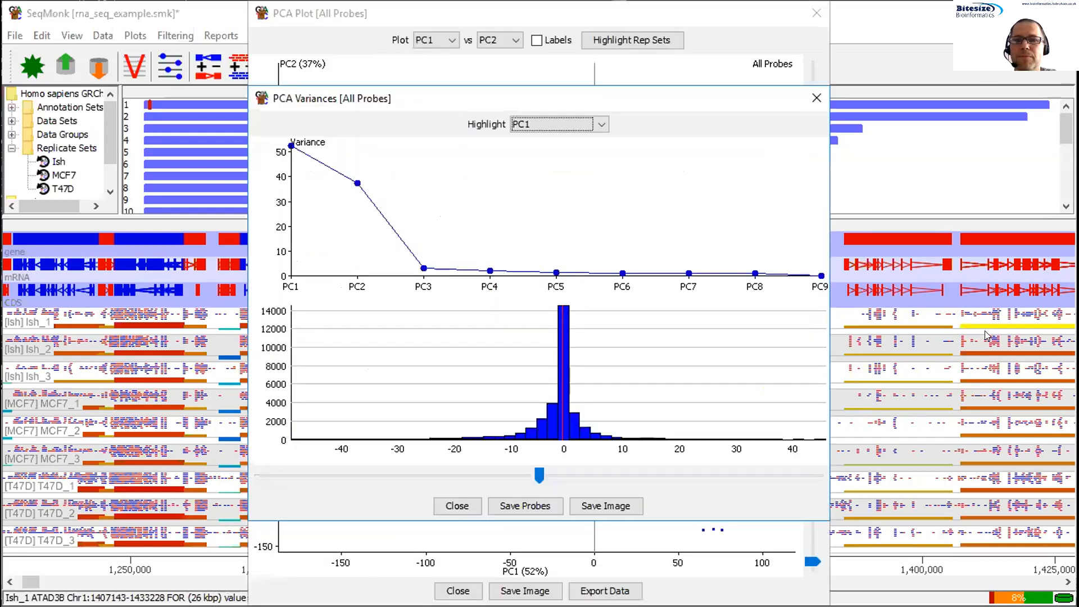
pyautogui.moveTo(397, 101); pyautogui.dragTo(687, 137)
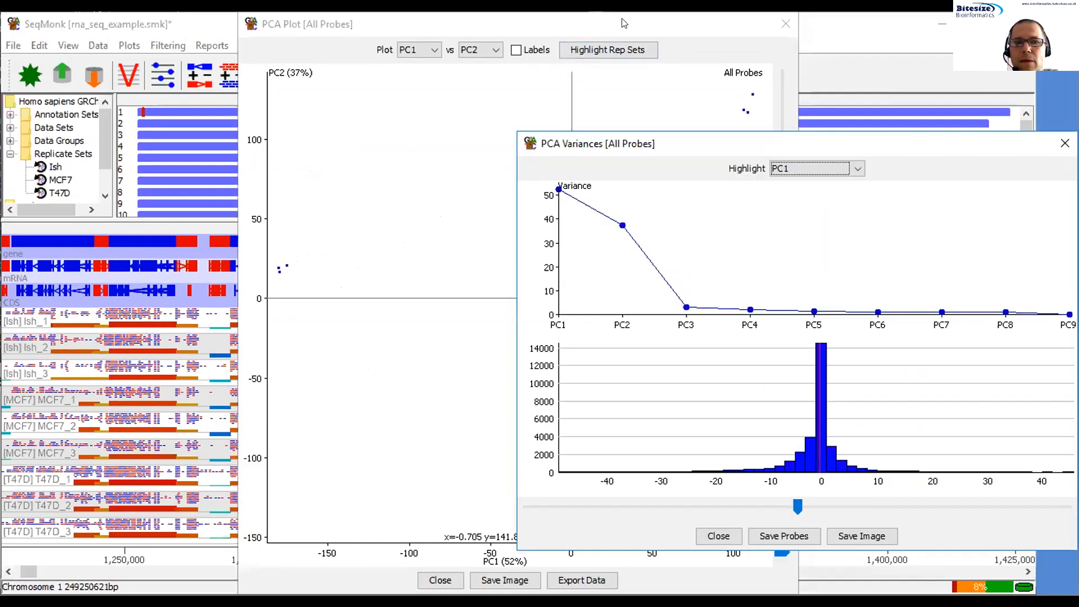
pyautogui.moveTo(622, 23); pyautogui.dragTo(521, 25)
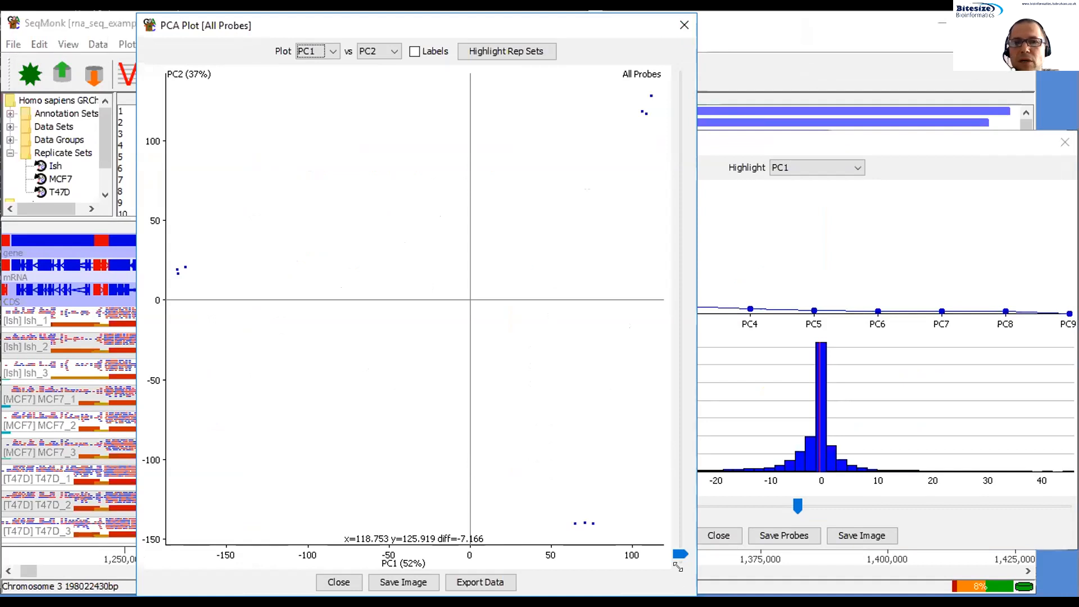
pyautogui.moveTo(678, 568); pyautogui.dragTo(585, 458)
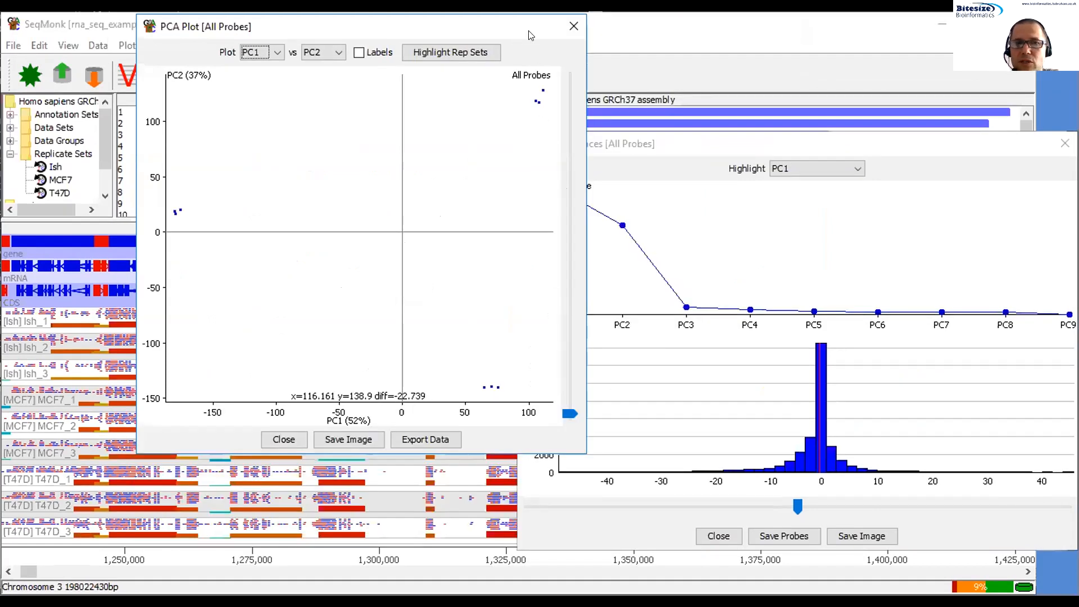
pyautogui.moveTo(525, 32); pyautogui.dragTo(709, 84)
# - Enlarge the PCA plot's points, highlight the replicate sets Ish, MCF7 and T47D, and close both PCA windows after viewing
pyautogui.click(753, 451)
pyautogui.moveTo(753, 462); pyautogui.dragTo(755, 442)
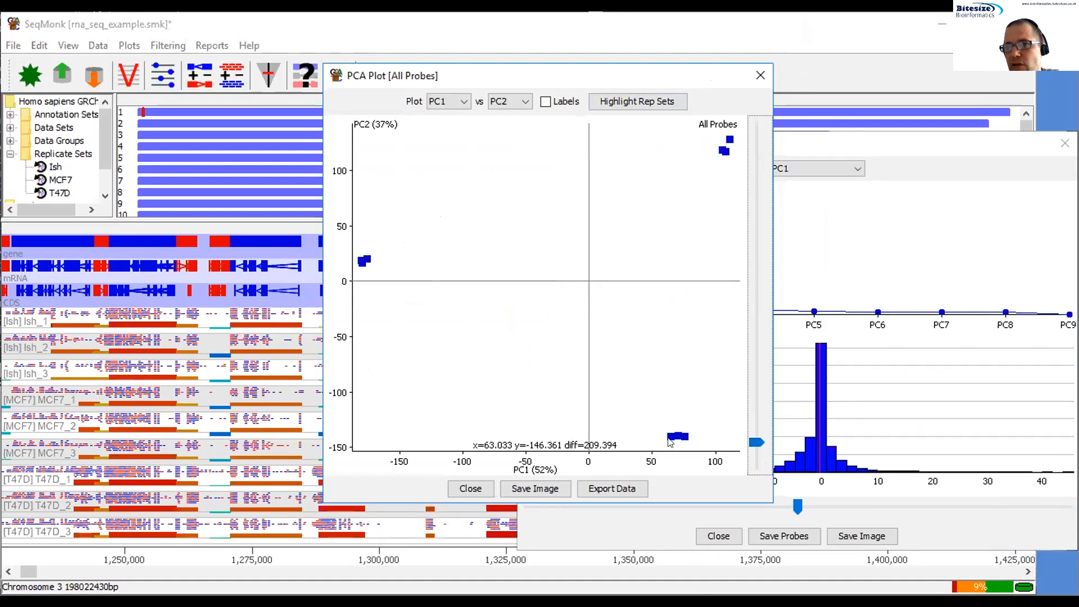
pyautogui.click(631, 103)
pyautogui.moveTo(323, 168); pyautogui.dragTo(335, 198)
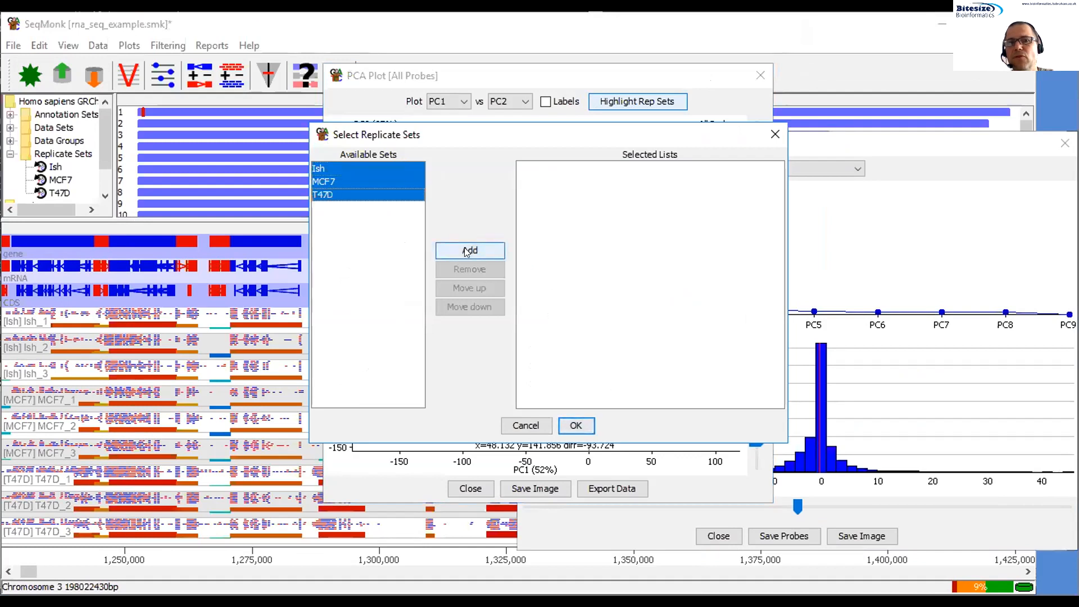
pyautogui.click(464, 247)
pyautogui.click(577, 426)
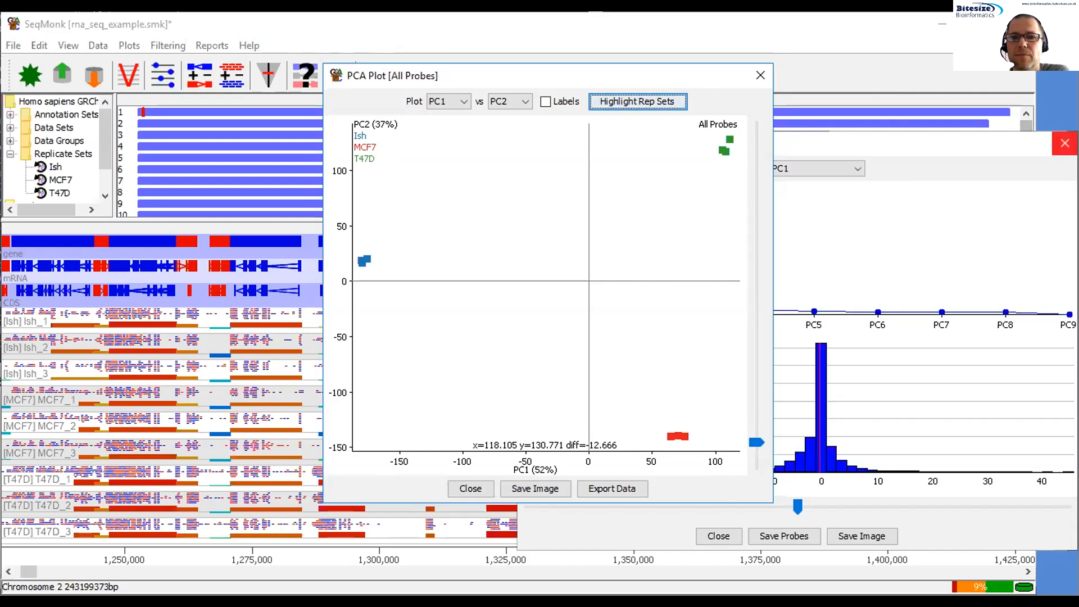
pyautogui.click(1065, 143)
pyautogui.moveTo(641, 74); pyautogui.dragTo(739, 71)
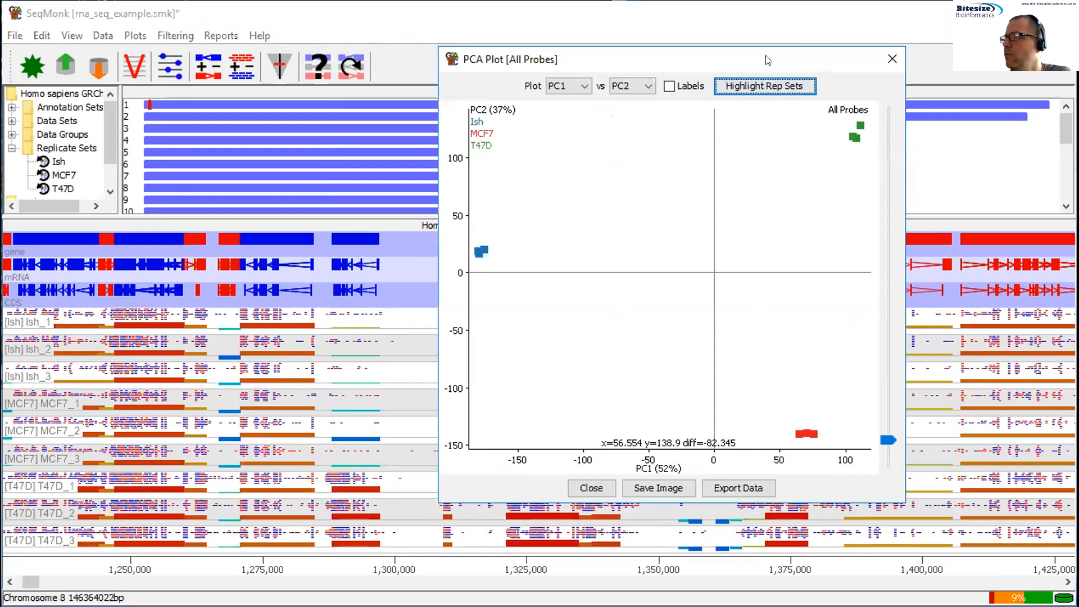
pyautogui.click(891, 59)
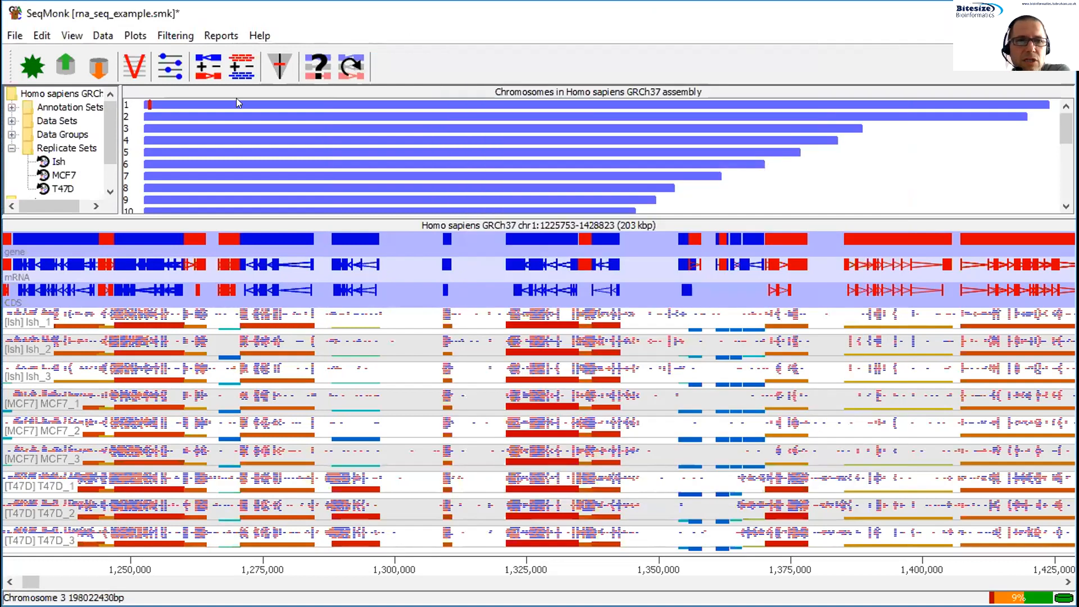
# - Filter All Probes by Intensity Difference across Ish, MCF7 and T47D at p<0.05 with multiple testing correction, saving the list as Intensity Difference p<0.05
pyautogui.moveTo(112, 128); pyautogui.dragTo(112, 184)
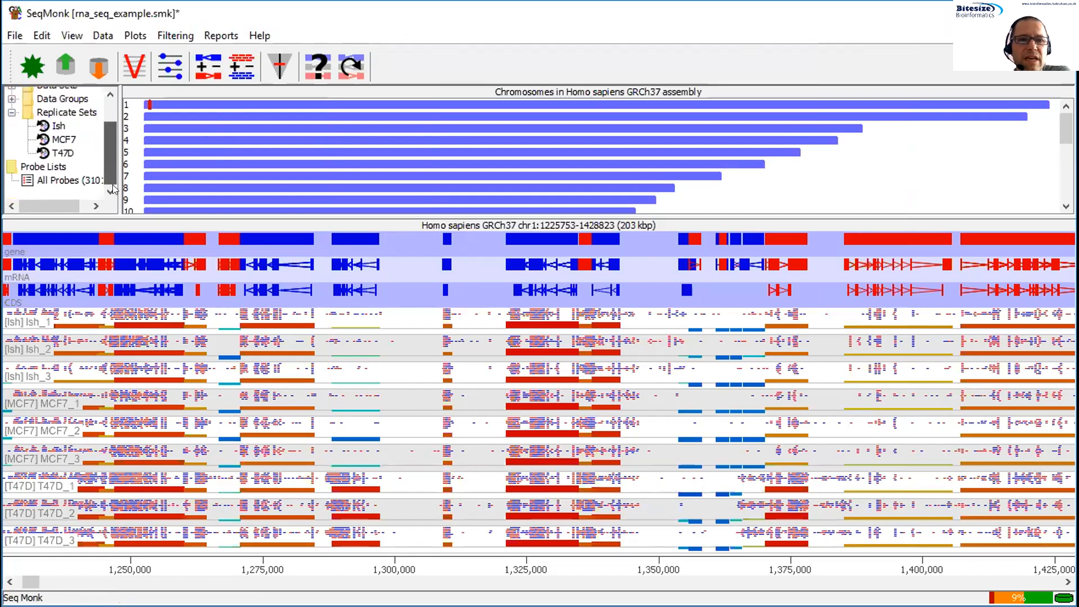
pyautogui.click(75, 186)
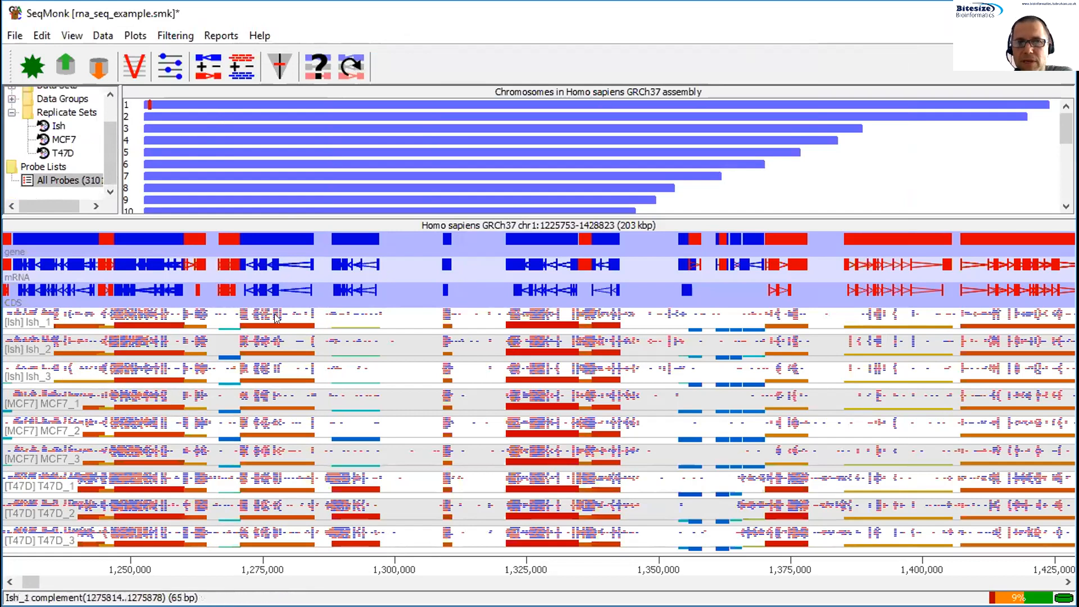
pyautogui.click(173, 37)
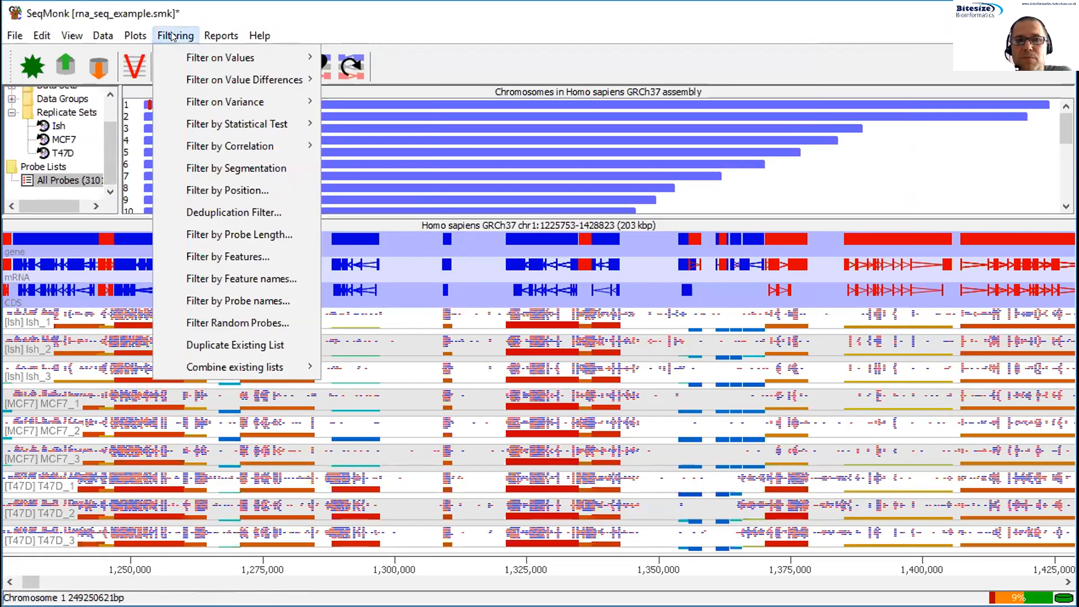
pyautogui.moveTo(220, 117)
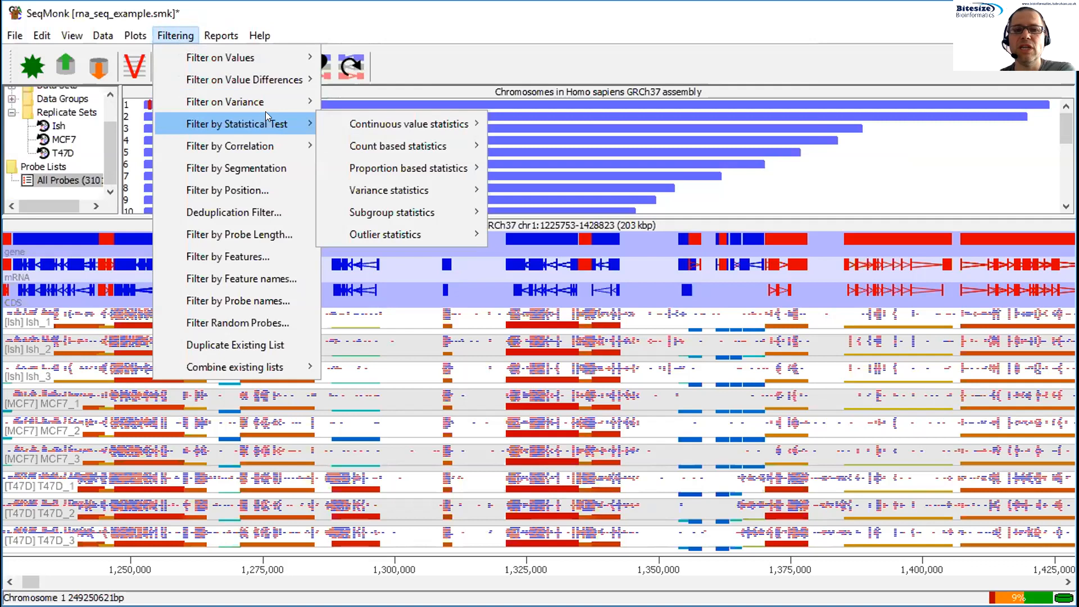
pyautogui.moveTo(346, 125)
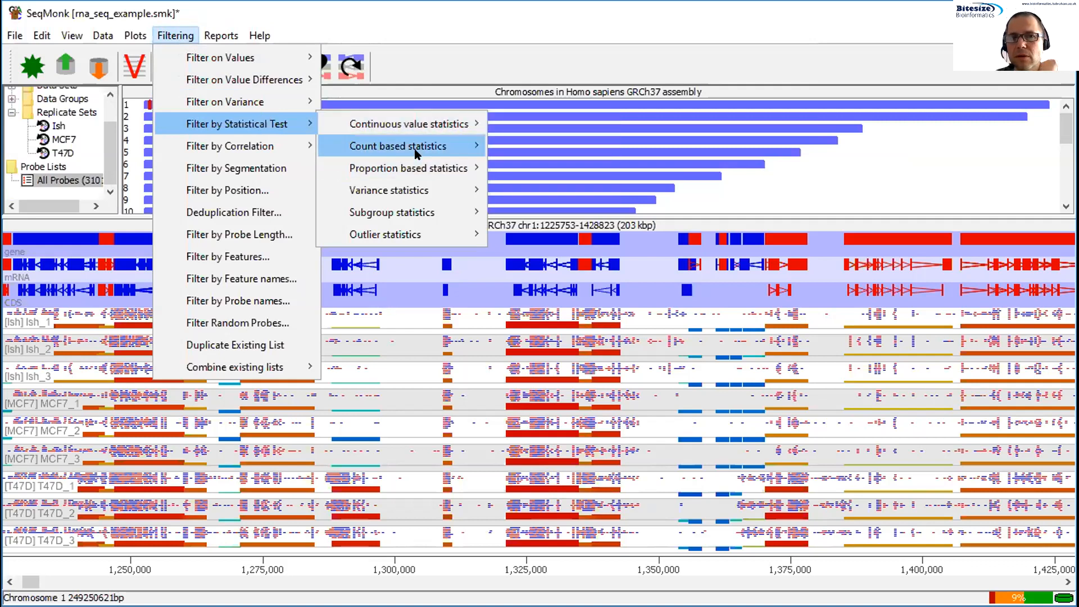
pyautogui.moveTo(421, 145)
pyautogui.moveTo(551, 145)
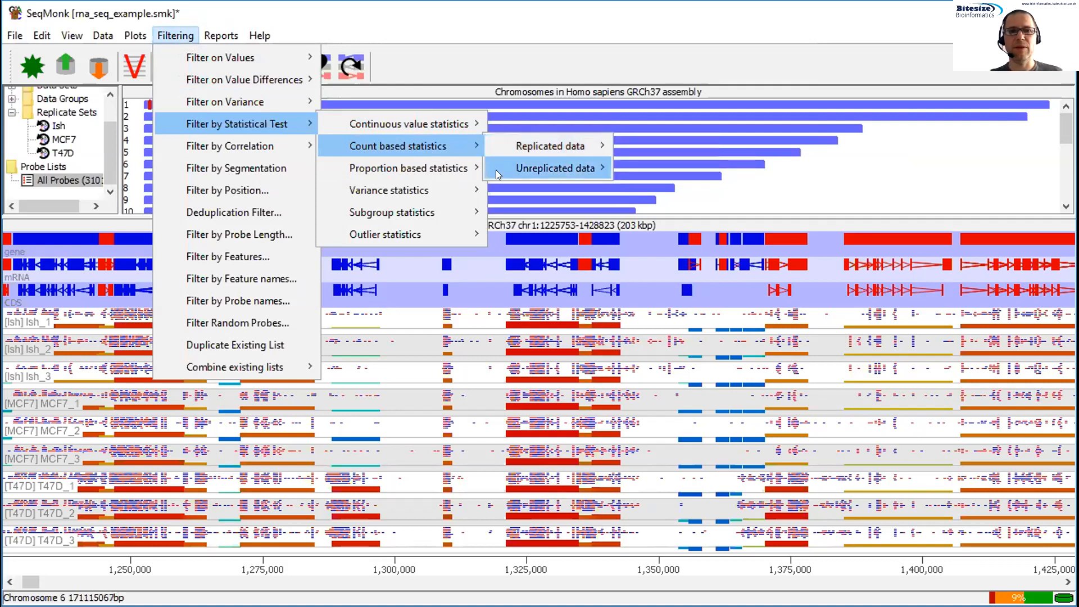
pyautogui.moveTo(429, 126)
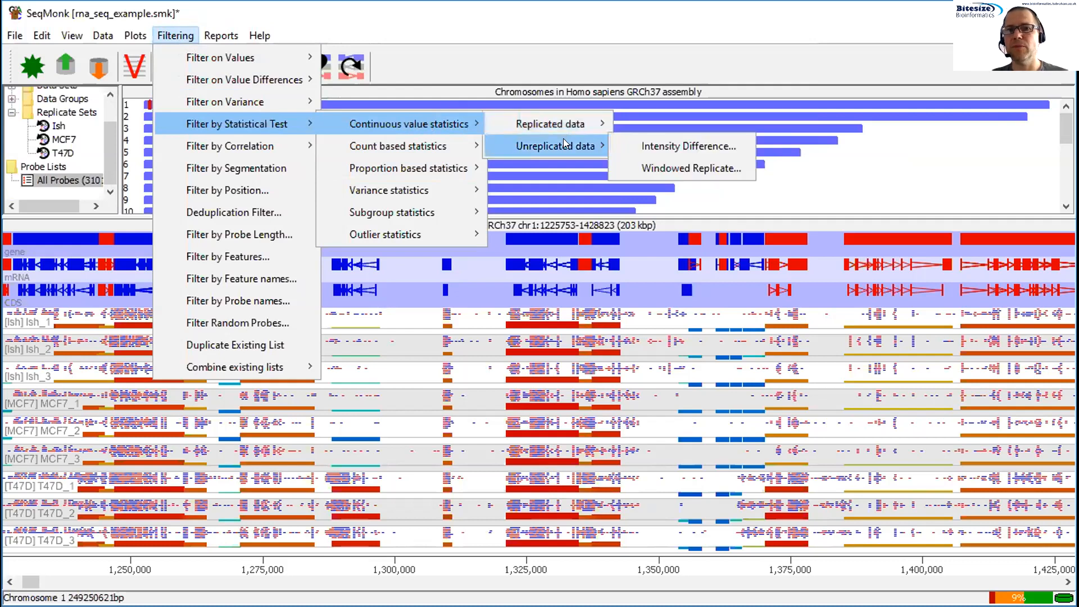
pyautogui.click(700, 146)
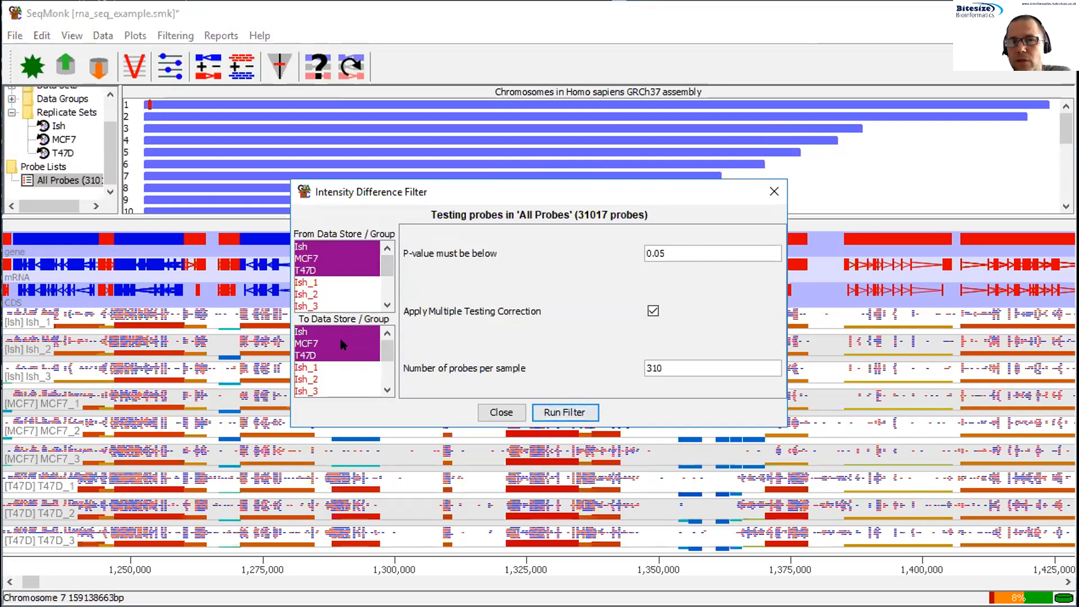
pyautogui.click(560, 412)
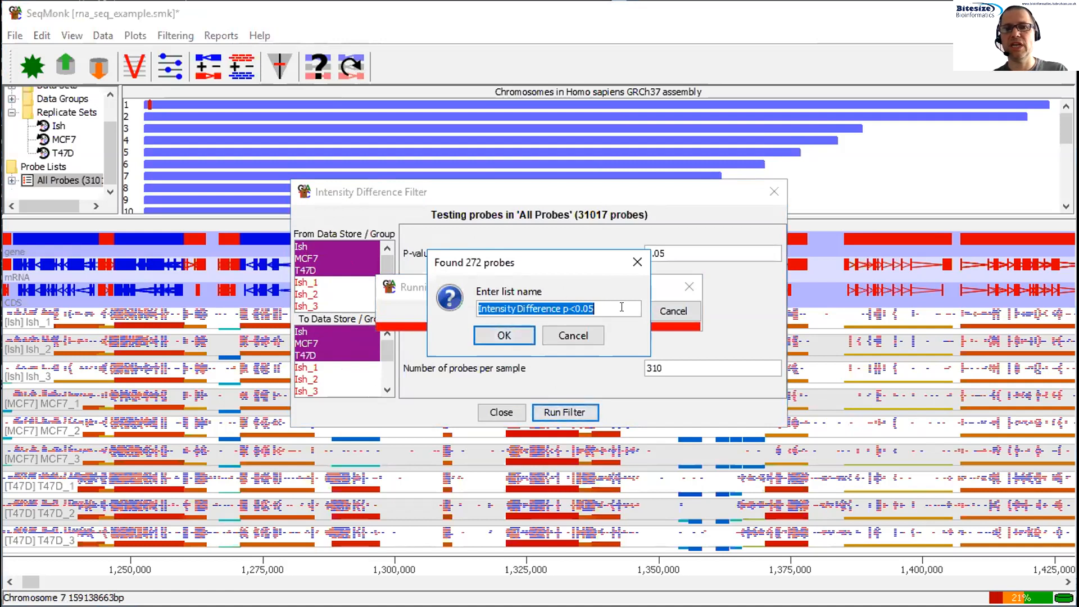
pyautogui.click(505, 334)
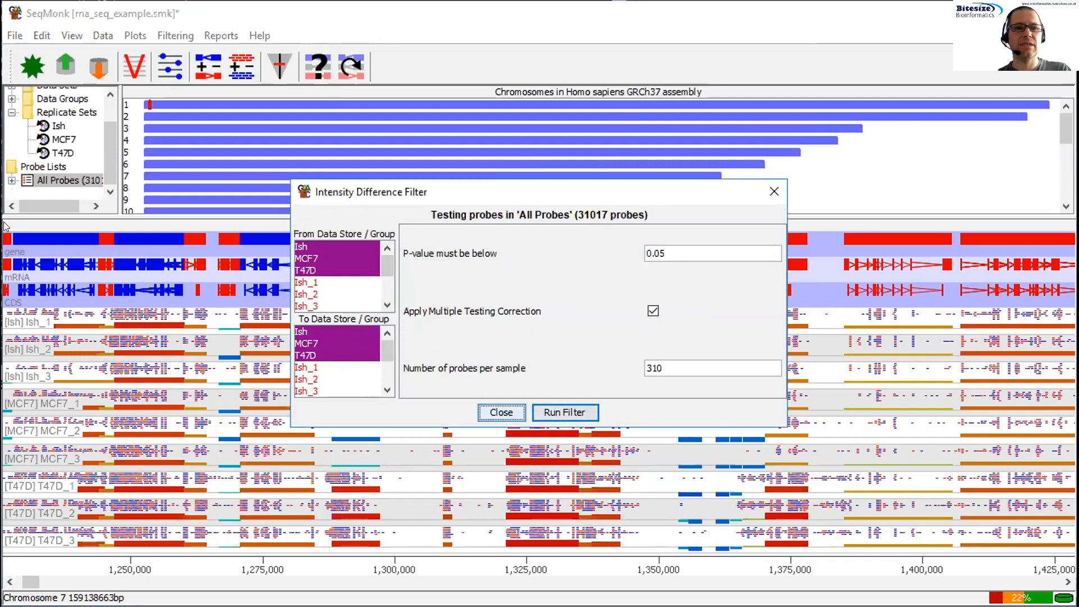
# - Create a scatter plot of All Probes comparing Ish with MCF7 in a slightly smaller window
pyautogui.click(140, 37)
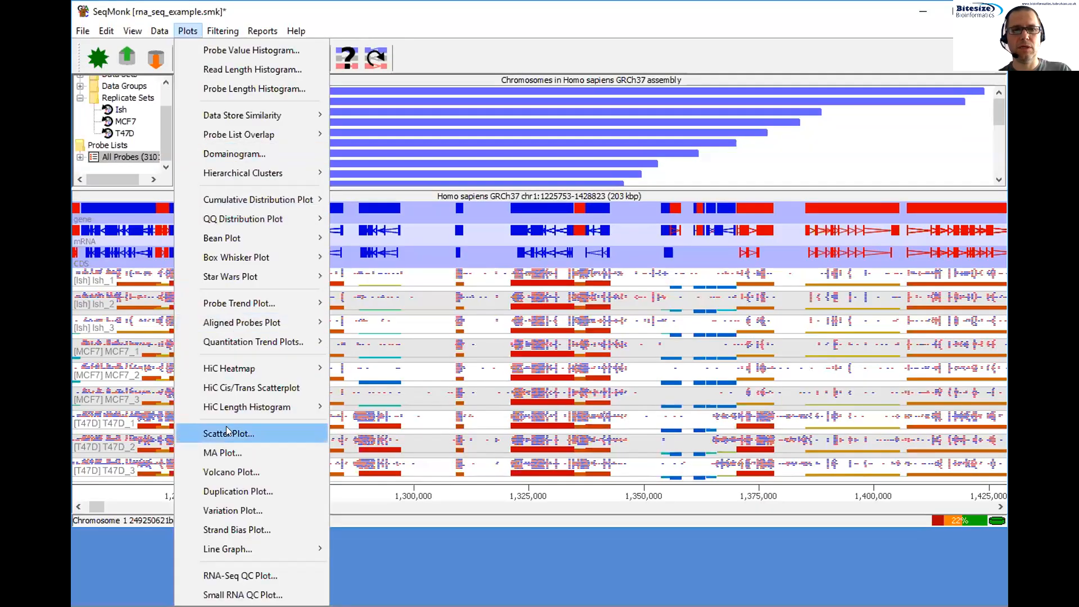
pyautogui.click(227, 433)
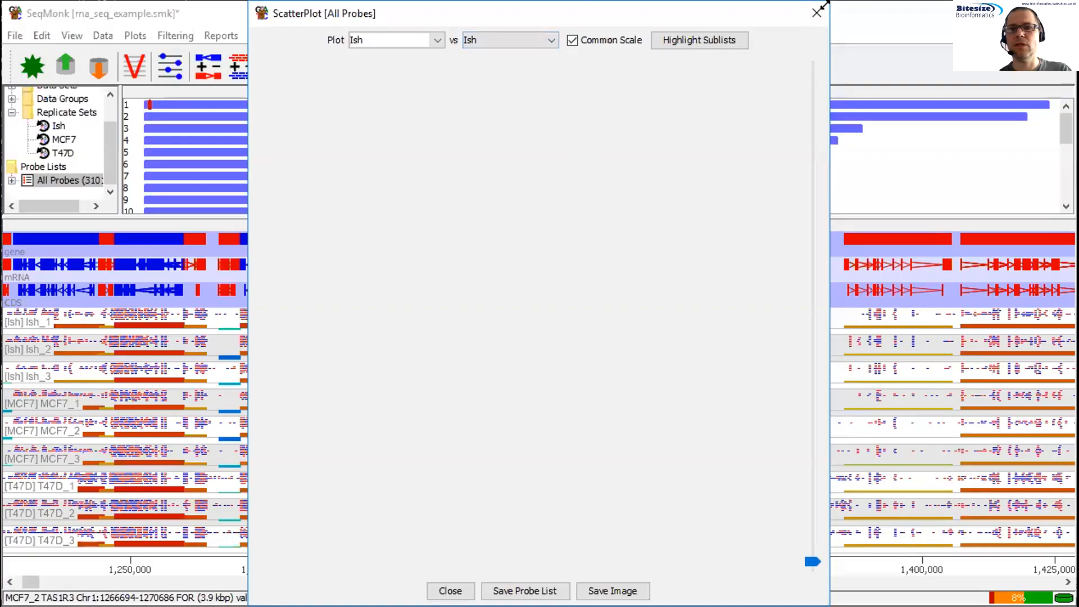
pyautogui.moveTo(824, 6); pyautogui.dragTo(794, 72)
pyautogui.click(479, 110)
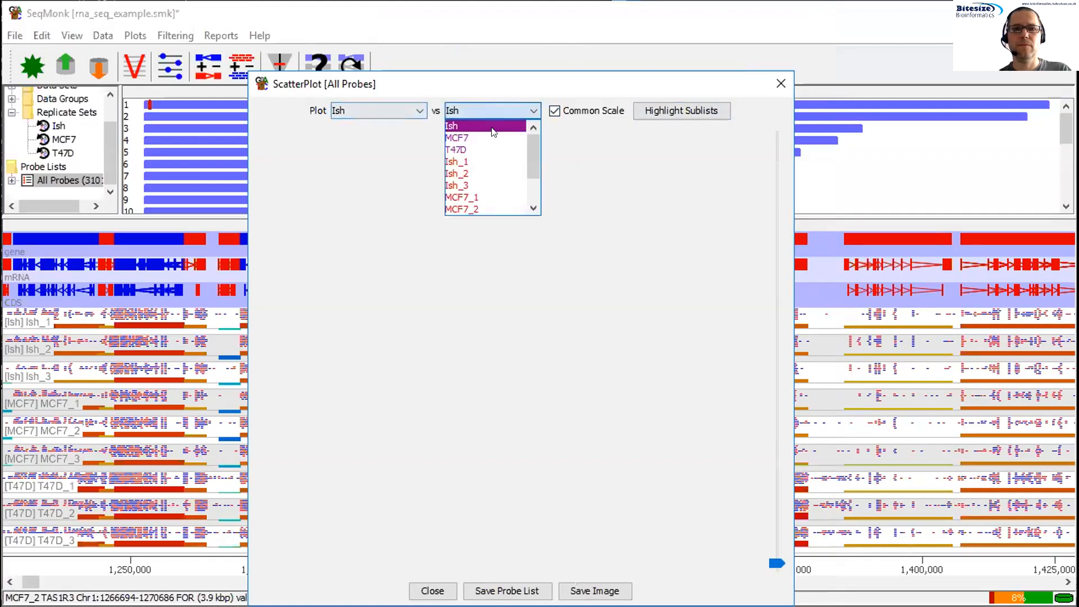
pyautogui.click(484, 138)
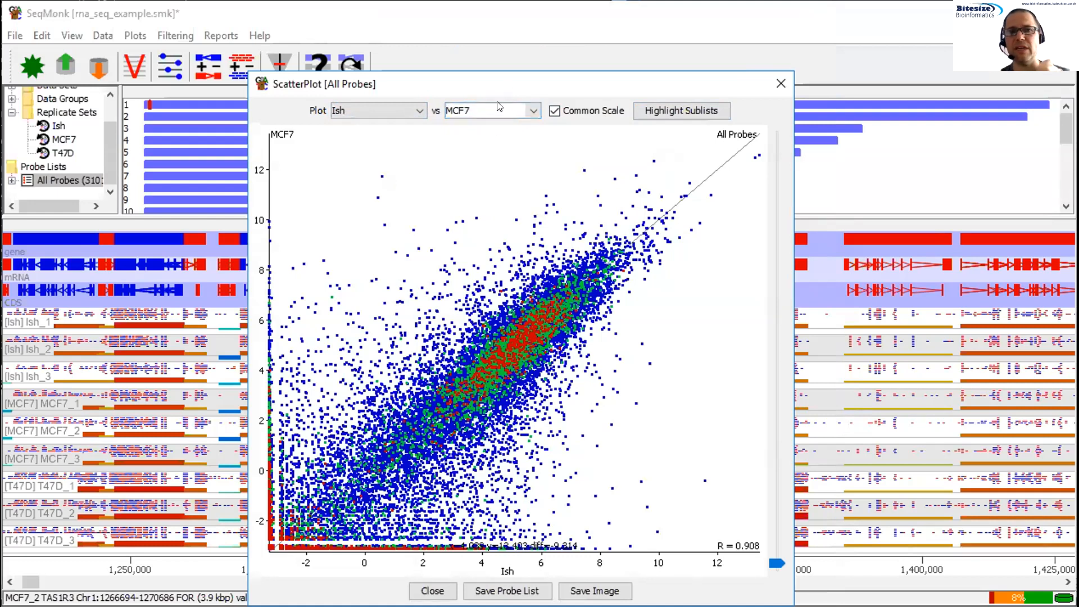
# - Plot Ish against T47D and jump to the outlying NEAT1 probe, moving the plot aside to expose its genome tracks
pyautogui.click(498, 110)
pyautogui.click(490, 150)
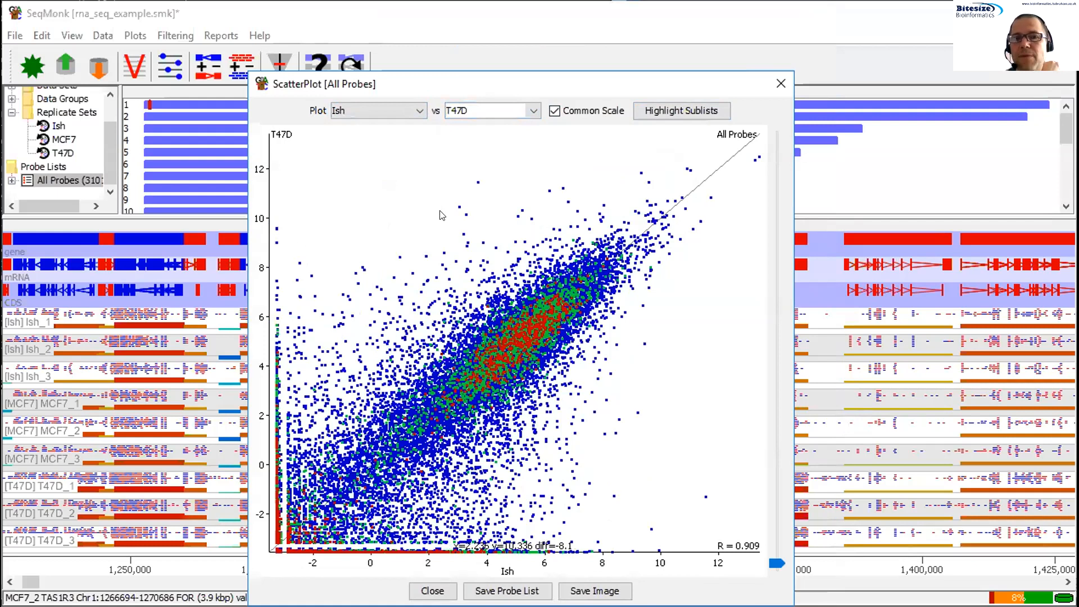
pyautogui.click(456, 209)
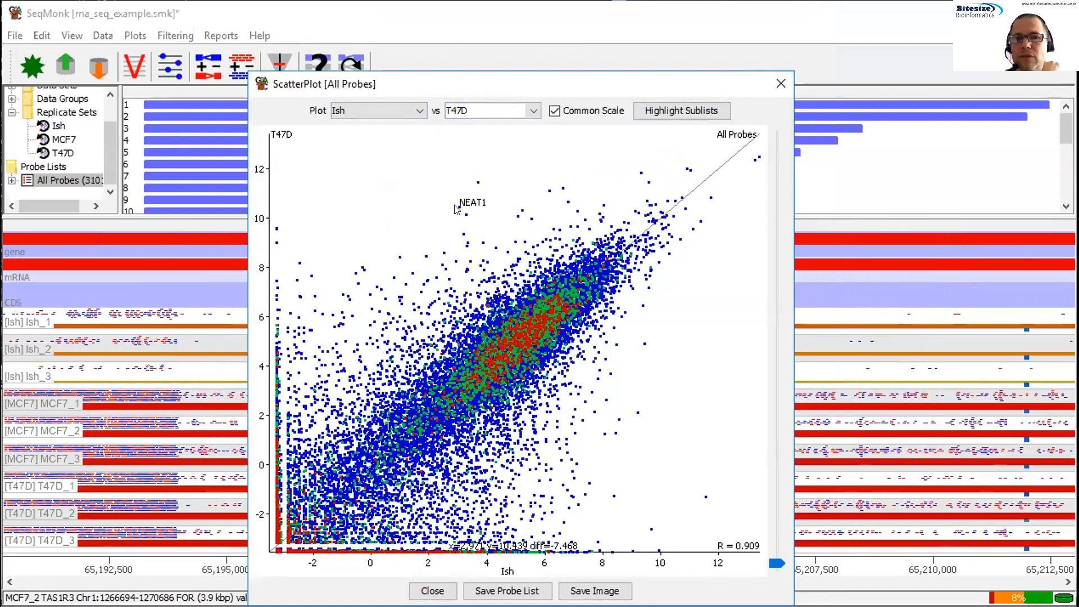
pyautogui.moveTo(467, 86); pyautogui.dragTo(740, 81)
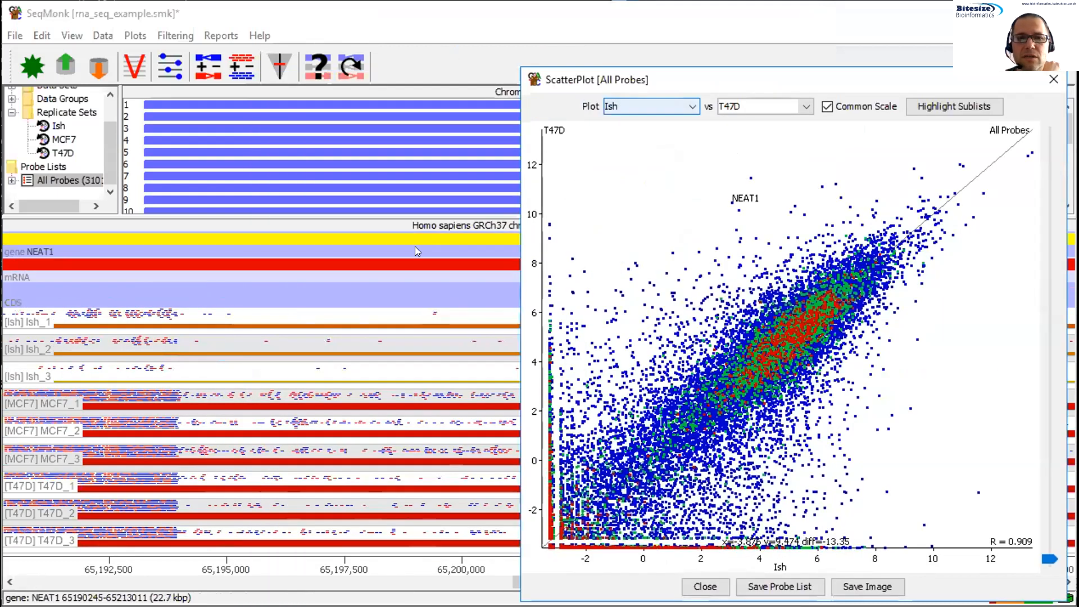
# - Widen the genome view around NEAT1 to compare its reads with the neighbouring genes across all samples
pyautogui.rightClick(425, 315)
pyautogui.rightClick(425, 314)
pyautogui.scroll(-3, 405, 323)
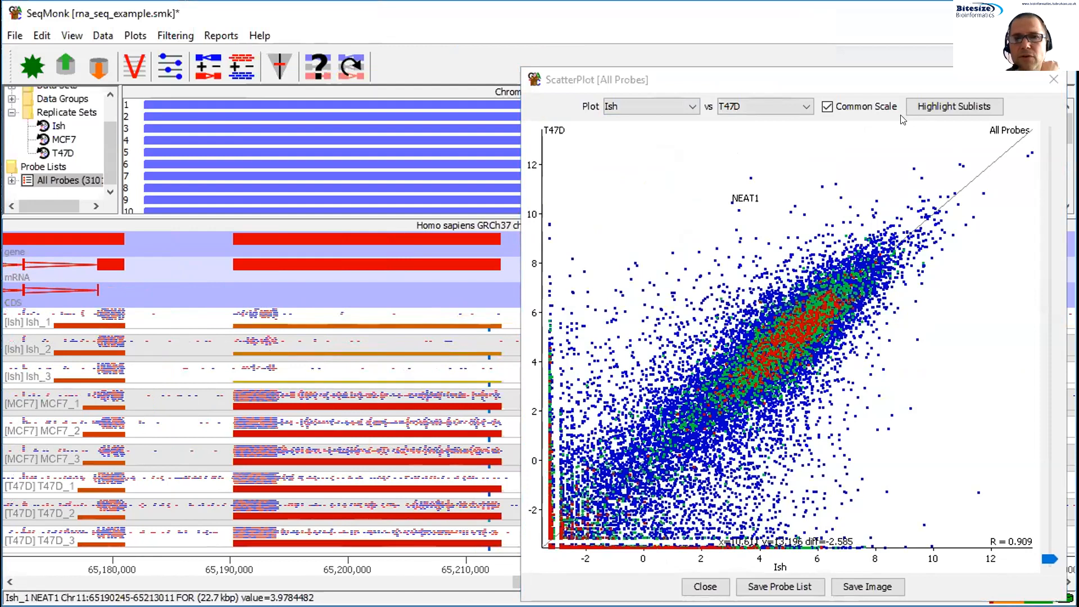
# - Move the scatter plot back towards the centre and highlight the Intensity Difference p<0.05 sublist on it
pyautogui.moveTo(889, 81); pyautogui.dragTo(745, 58)
pyautogui.click(810, 84)
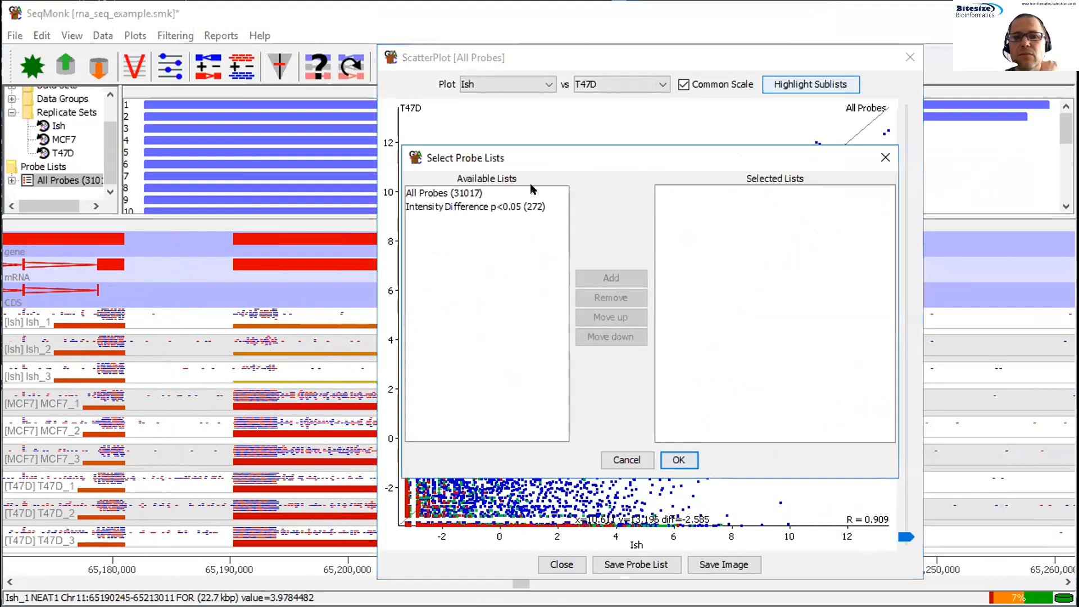
pyautogui.click(487, 206)
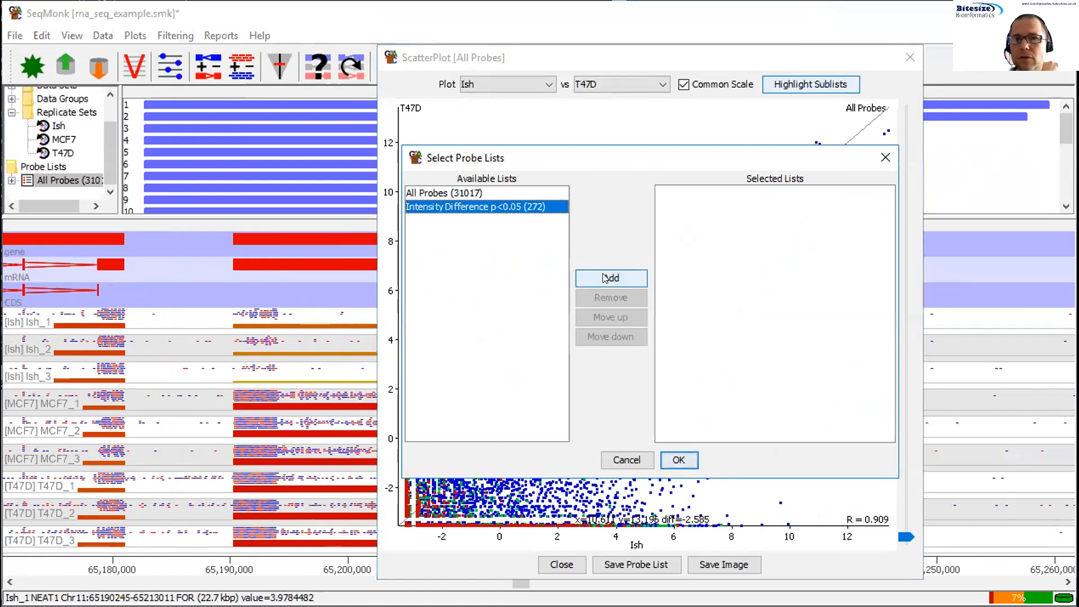
pyautogui.click(604, 277)
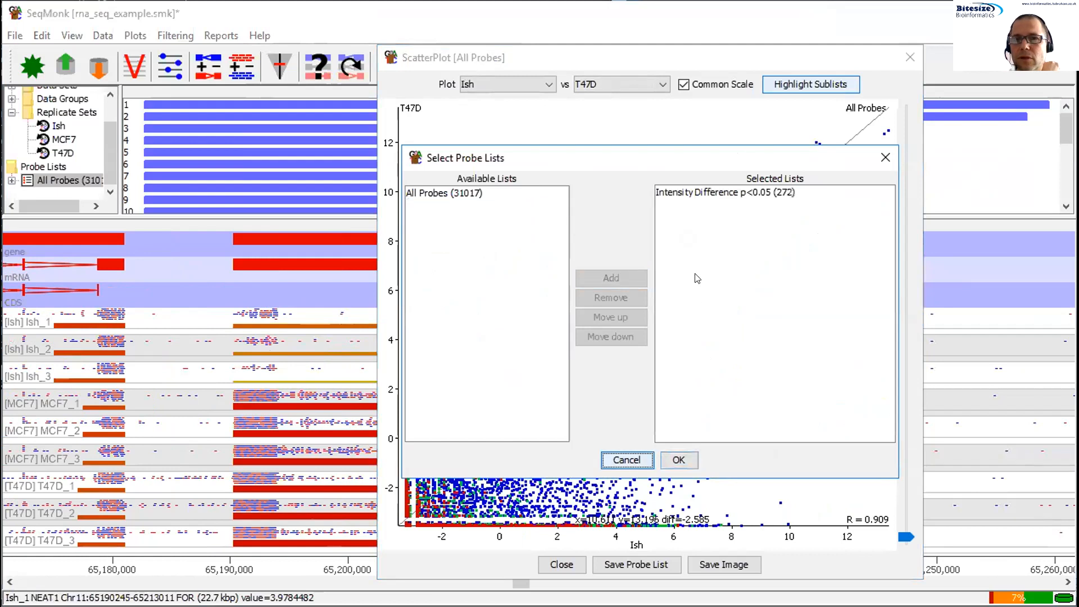
pyautogui.click(679, 459)
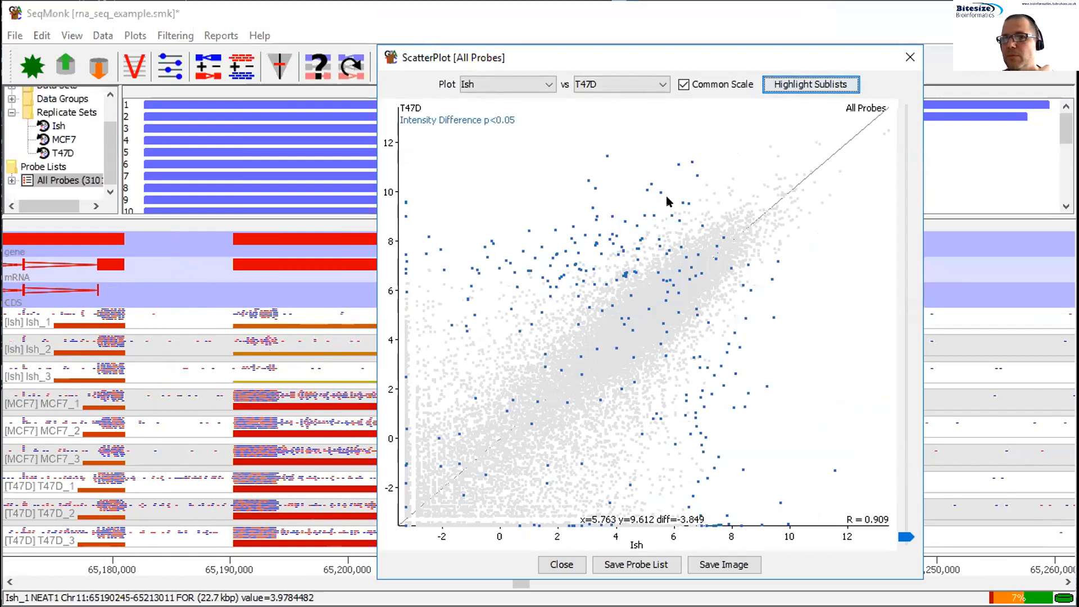
# - Reopen and dismiss the sublist selection, and highlight the Intensity Difference p<0.05 list on the plot again
pyautogui.click(805, 83)
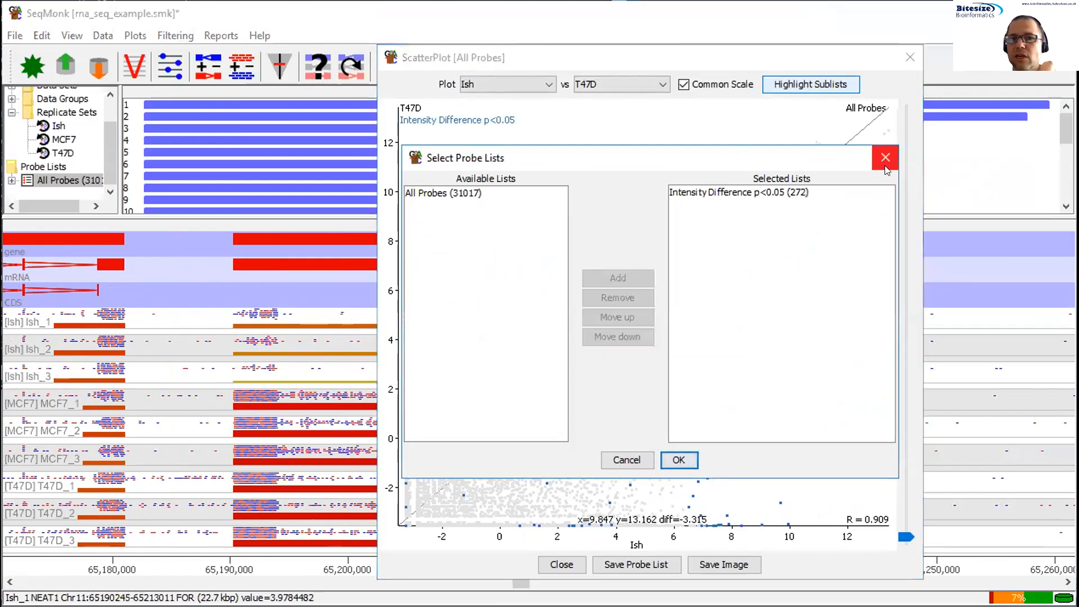
pyautogui.click(885, 163)
pyautogui.click(798, 84)
pyautogui.click(466, 204)
pyautogui.click(611, 278)
pyautogui.click(678, 461)
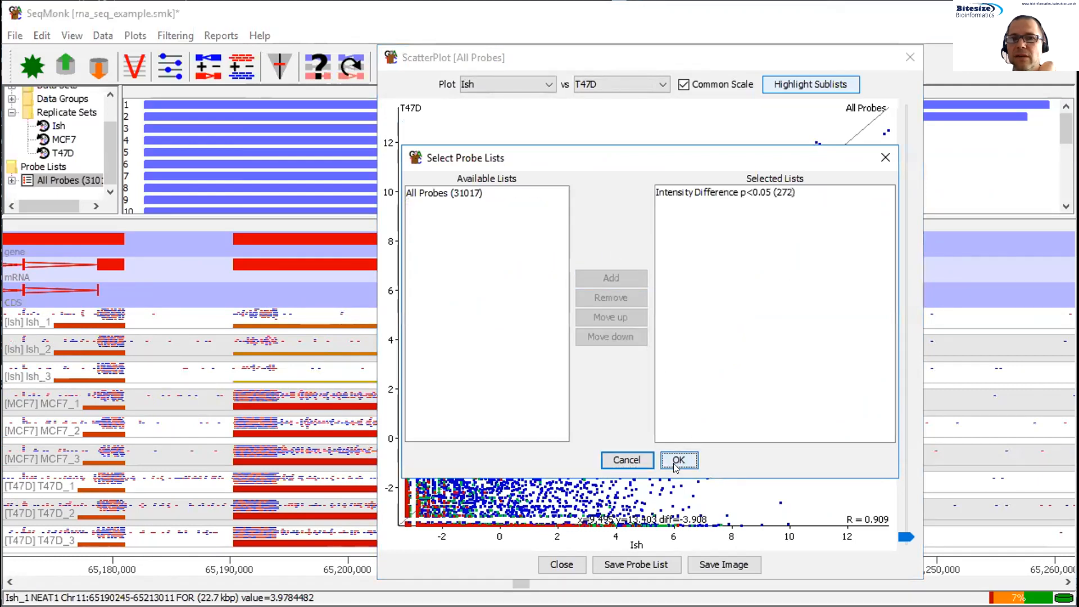
# - Compare MCF7 with T47D in the scatter plot with the sublist highlighted, and close the plot after viewing
pyautogui.click(507, 81)
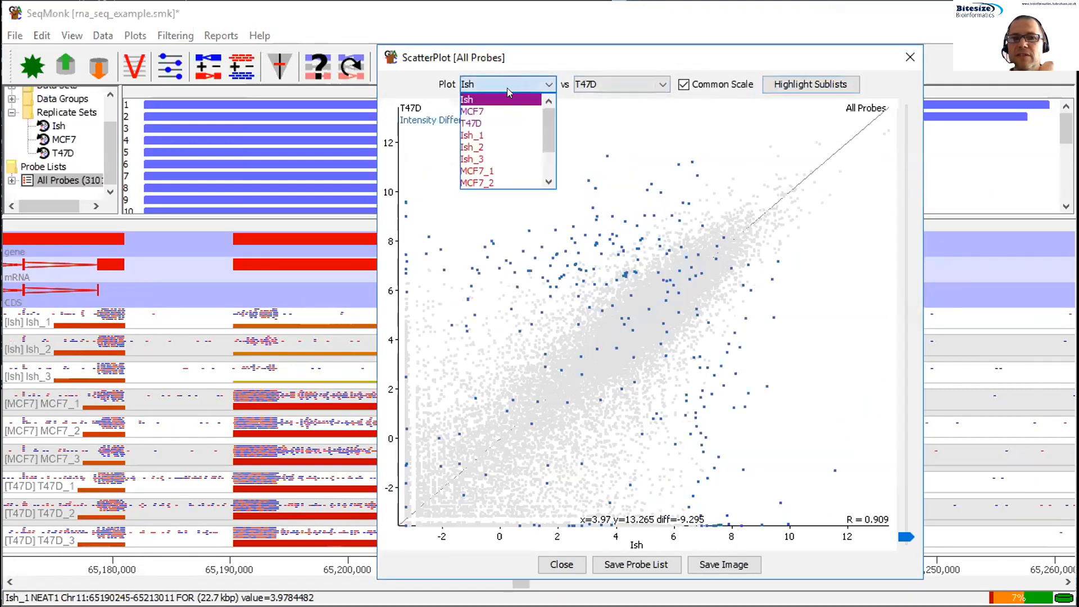
pyautogui.click(509, 110)
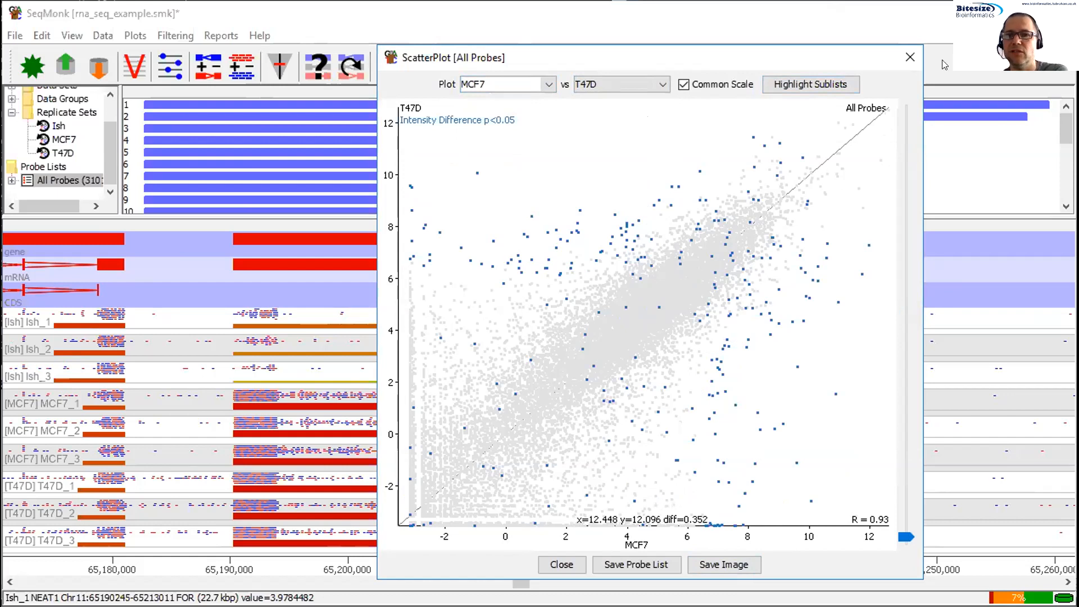
pyautogui.click(907, 59)
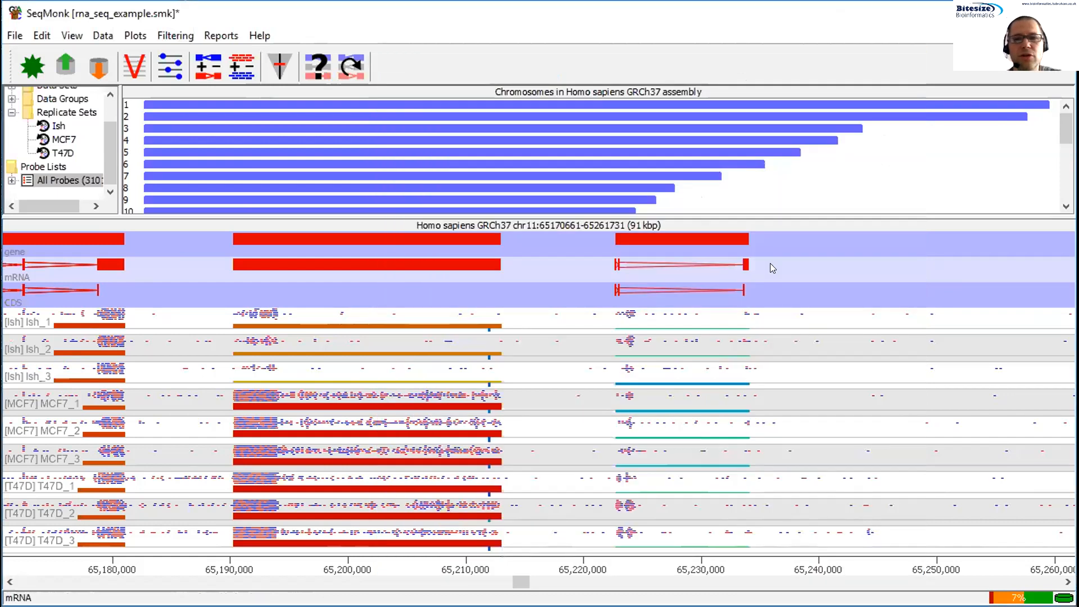
# - Select the Intensity Difference p<0.05 list in an enlarged data panel and plot its per-probe normalised hierarchical clusters
pyautogui.click(11, 181)
pyautogui.click(59, 192)
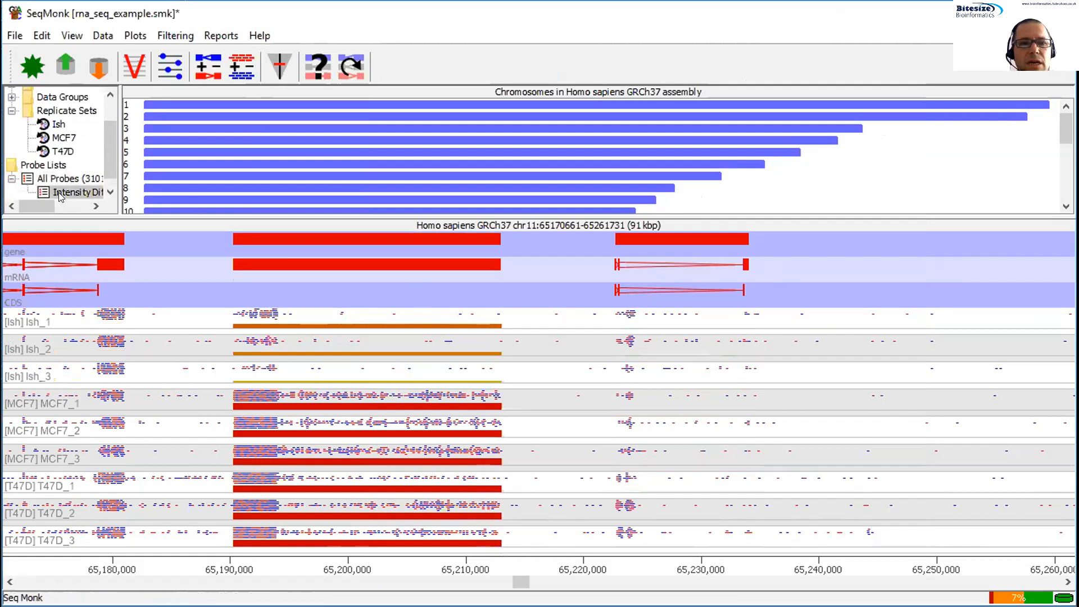
pyautogui.moveTo(370, 211); pyautogui.dragTo(370, 248)
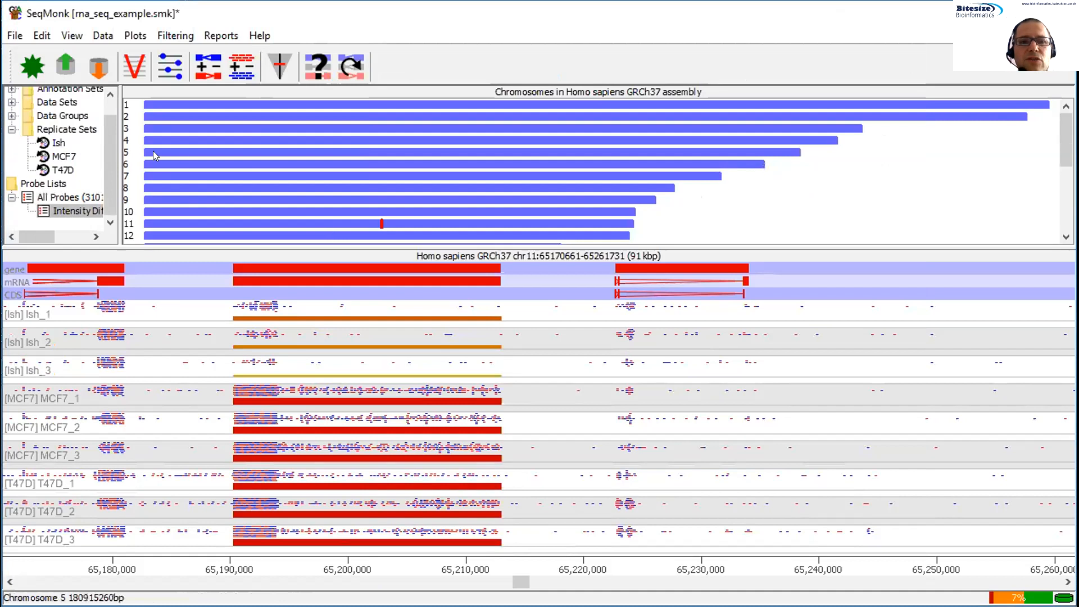
pyautogui.moveTo(225, 183); pyautogui.dragTo(231, 181)
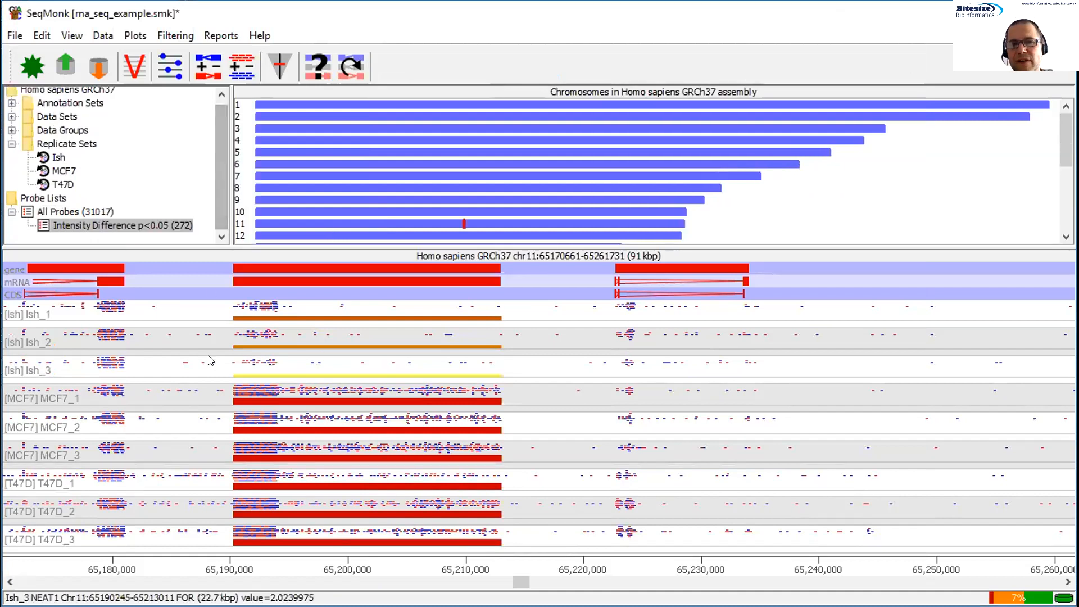
pyautogui.click(133, 37)
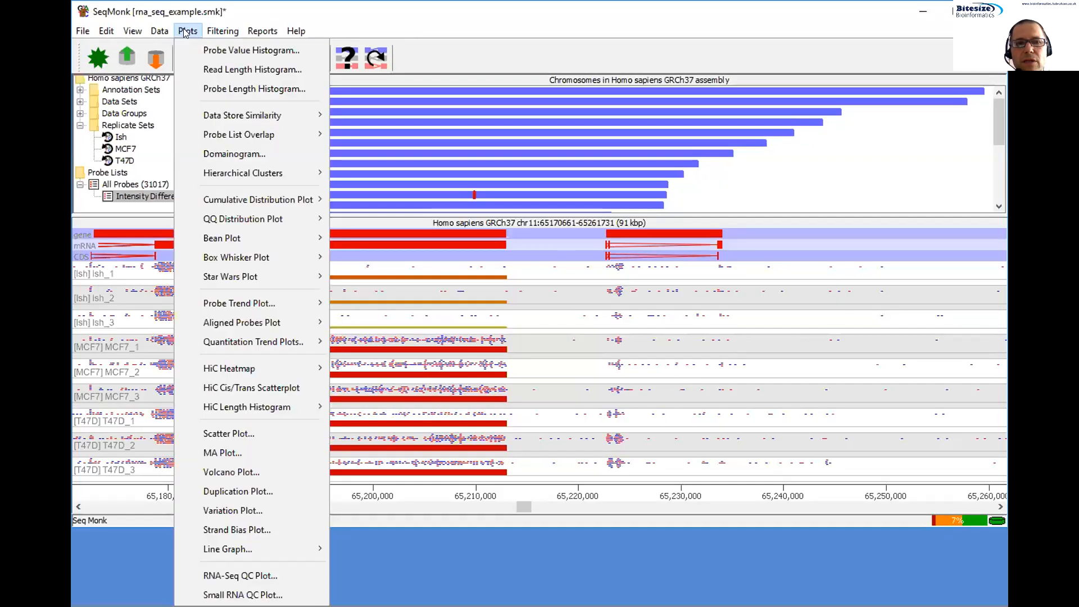
pyautogui.moveTo(244, 174)
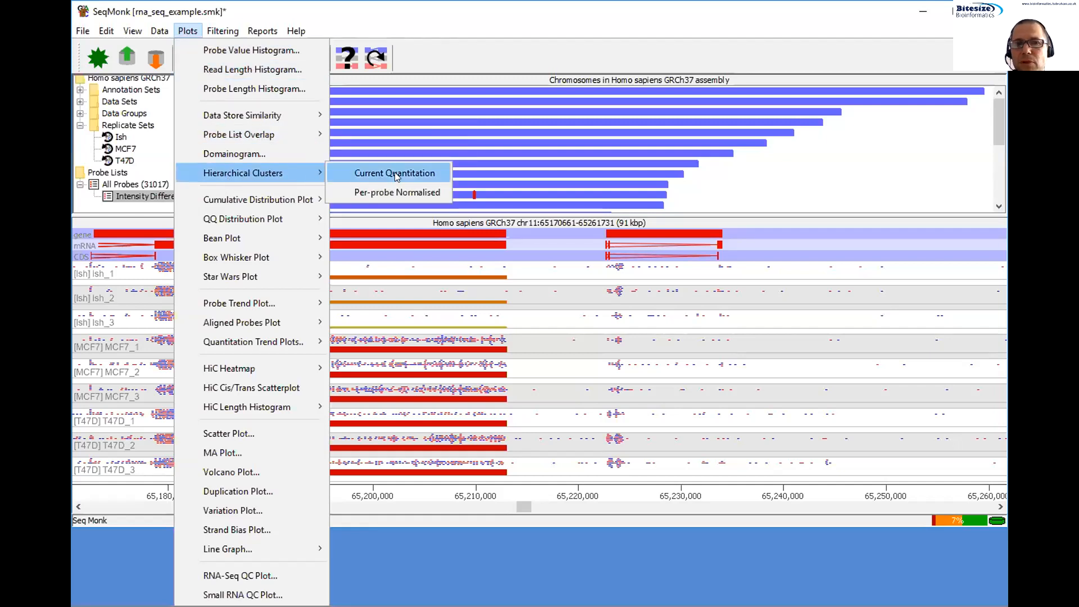
pyautogui.click(418, 193)
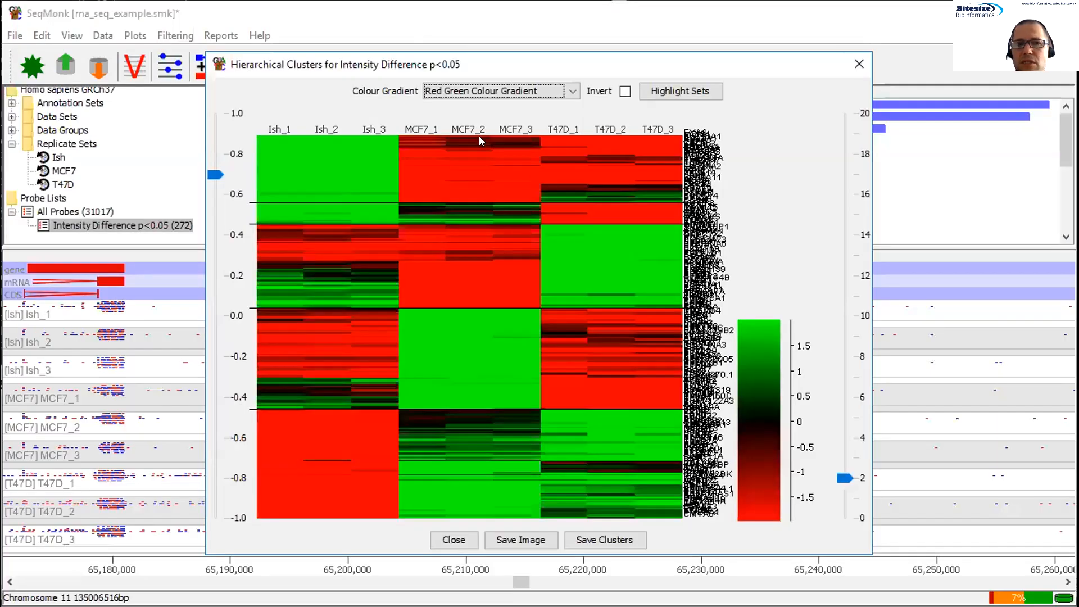
# - Recolour the cluster heatmap with the Magenta Green Colour Gradient and widen its colour scale to about ±6
pyautogui.click(513, 78)
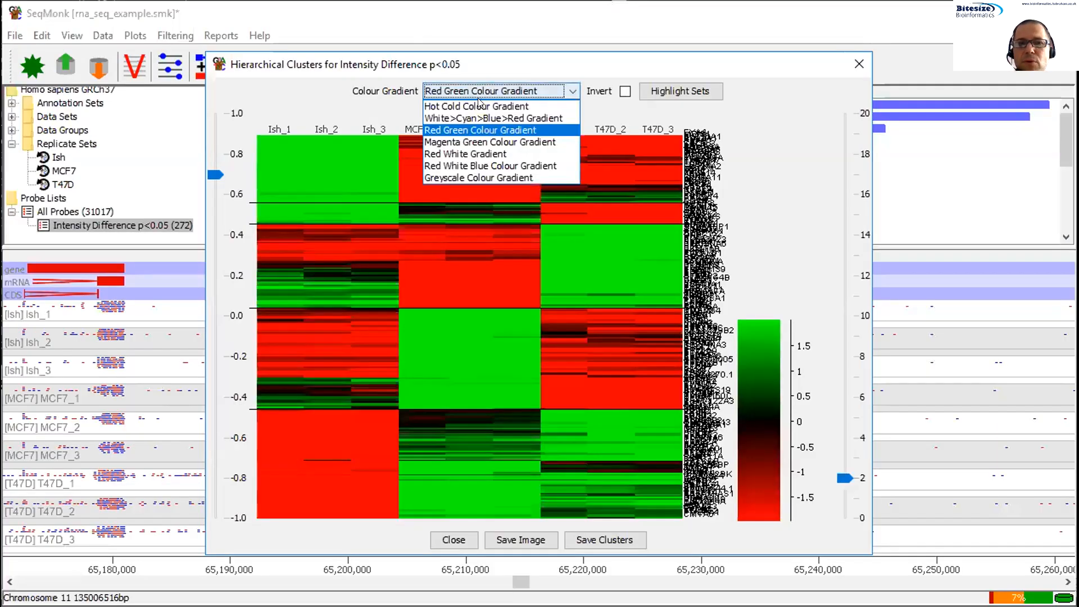
pyautogui.click(477, 142)
pyautogui.moveTo(845, 477); pyautogui.dragTo(844, 465)
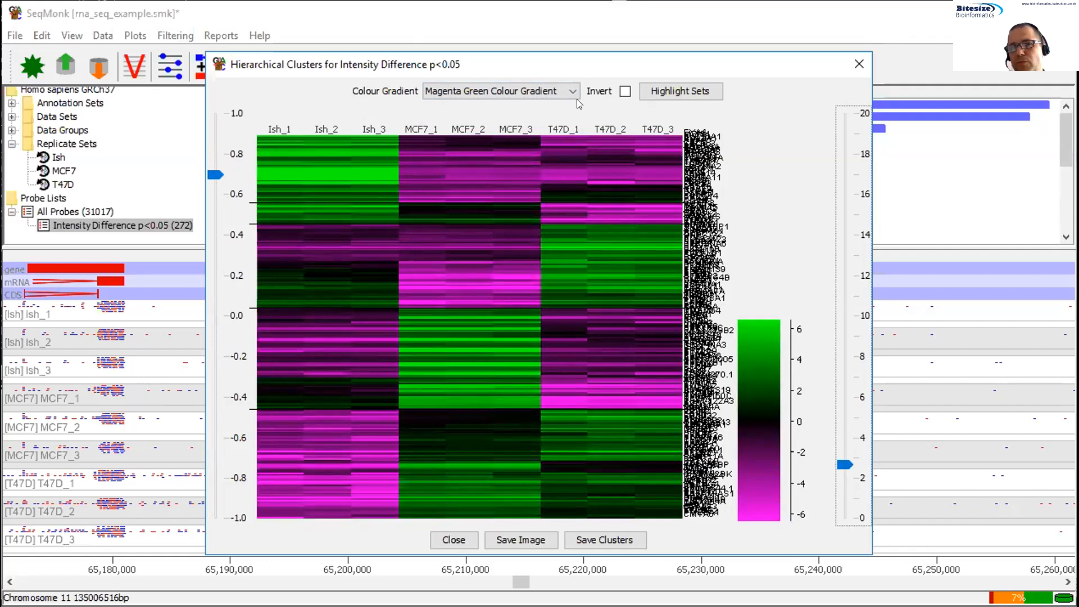
# - Highlight the replicate sets Ish, MCF7 and T47D above the heatmap columns
pyautogui.click(674, 90)
pyautogui.moveTo(482, 211); pyautogui.dragTo(482, 238)
pyautogui.click(553, 416)
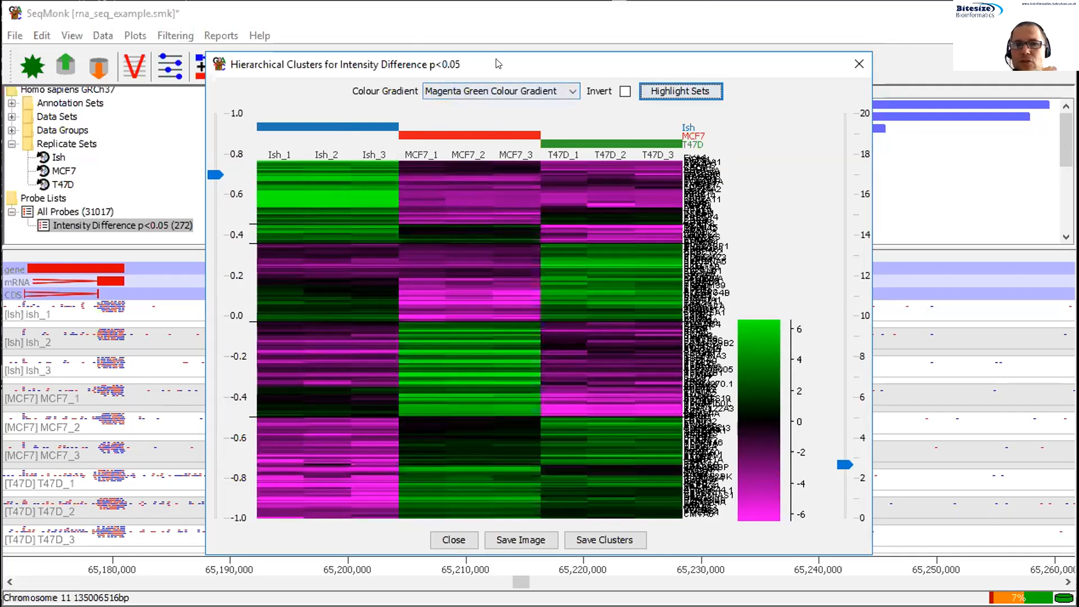
# - Move the heatmap aside and jump to a gene strongly expressed in Ish to examine its reads across the samples
pyautogui.moveTo(498, 63); pyautogui.dragTo(695, 50)
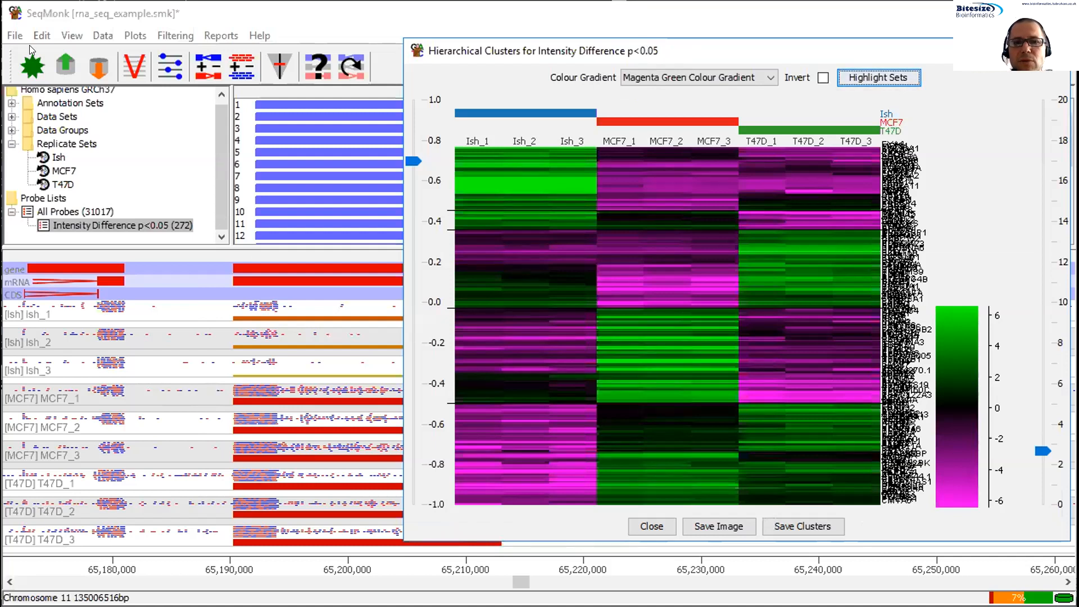
pyautogui.click(491, 179)
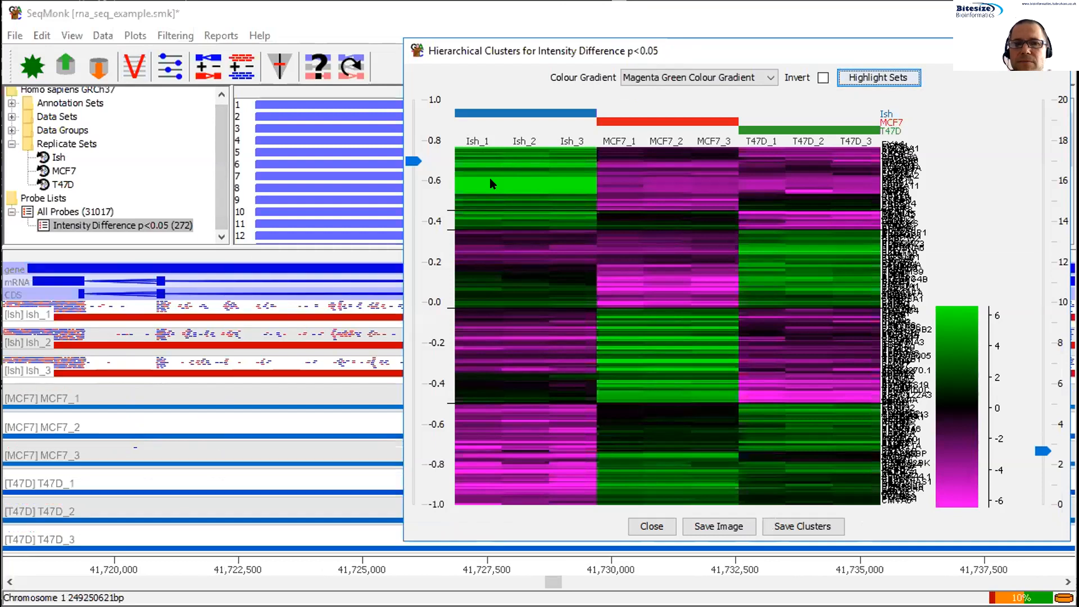
pyautogui.rightClick(304, 433)
pyautogui.rightClick(304, 433)
pyautogui.scroll(-5, 304, 434)
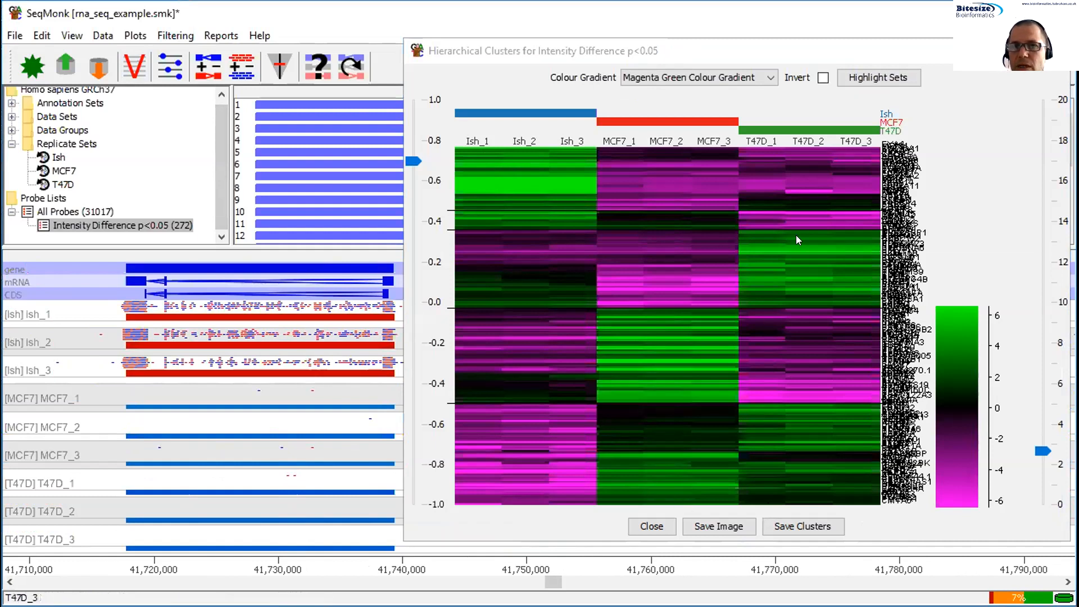
# - Jump from the heatmap to the T47D-high genes SERPINA6 and NLRP2 and the MCF7-high gene NCRNA00052 to inspect their reads
pyautogui.click(806, 249)
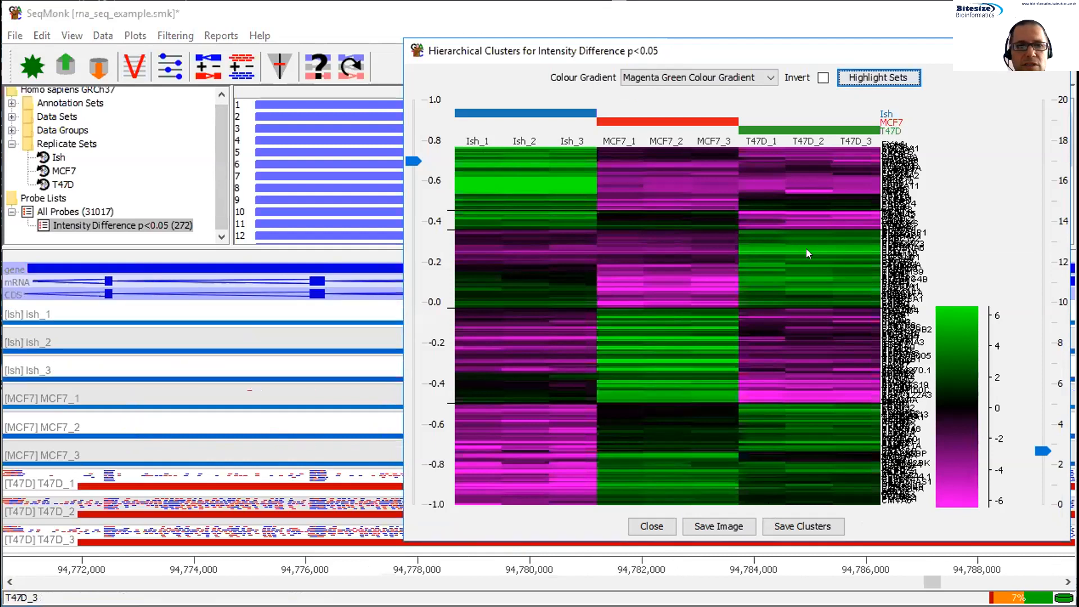
pyautogui.rightClick(333, 381)
pyautogui.rightClick(333, 382)
pyautogui.rightClick(333, 382)
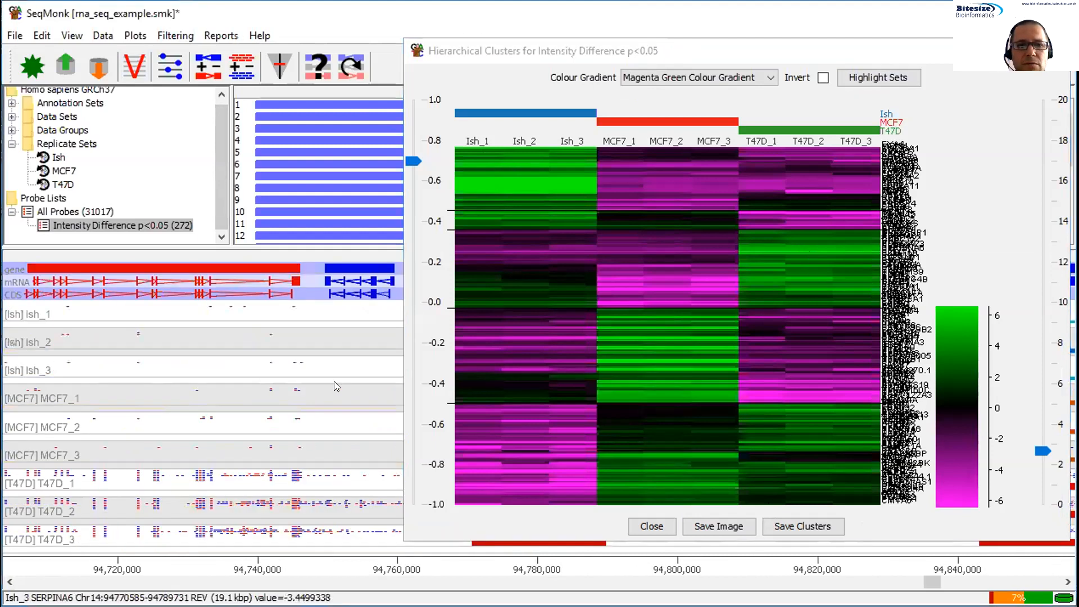
pyautogui.click(823, 248)
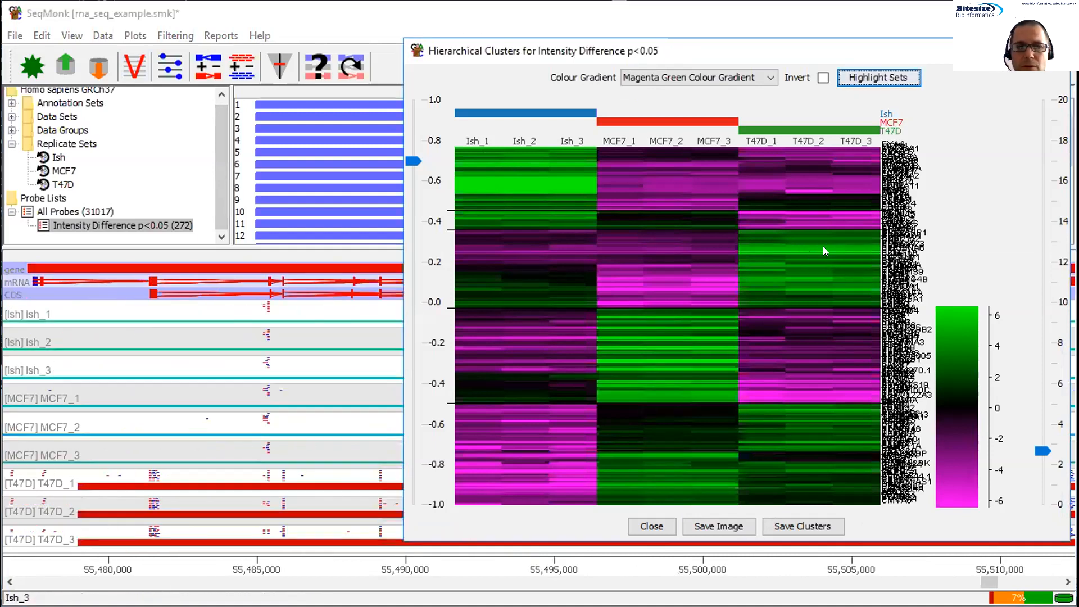
pyautogui.rightClick(355, 399)
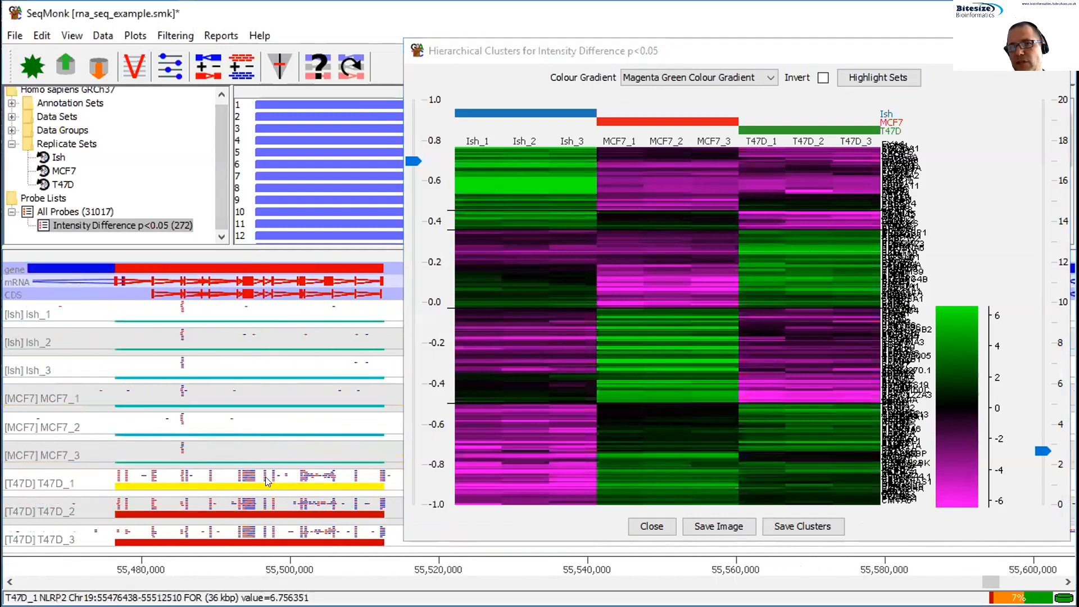
pyautogui.click(657, 357)
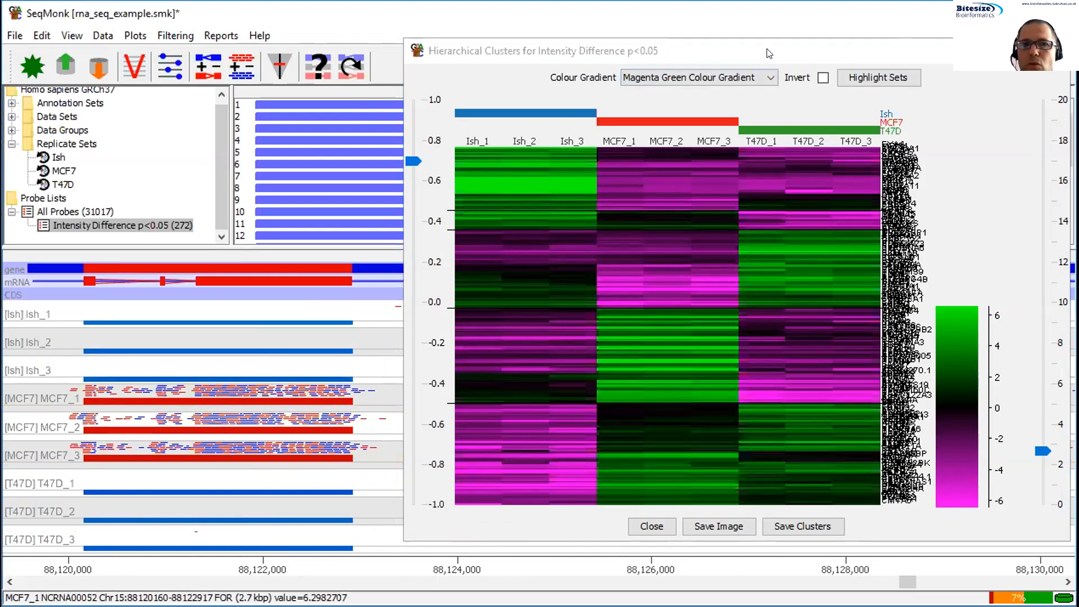
# - Save the clusters with a minimum of 10 probes each as Hierarchical Clusters, and close the heatmap
pyautogui.moveTo(745, 36); pyautogui.dragTo(753, 13)
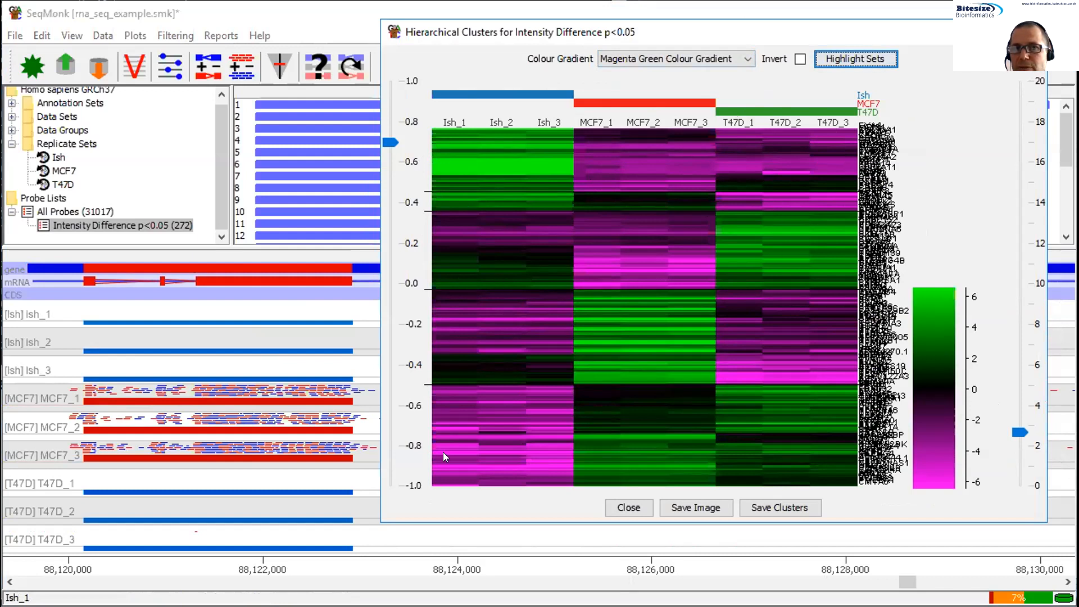
pyautogui.click(792, 508)
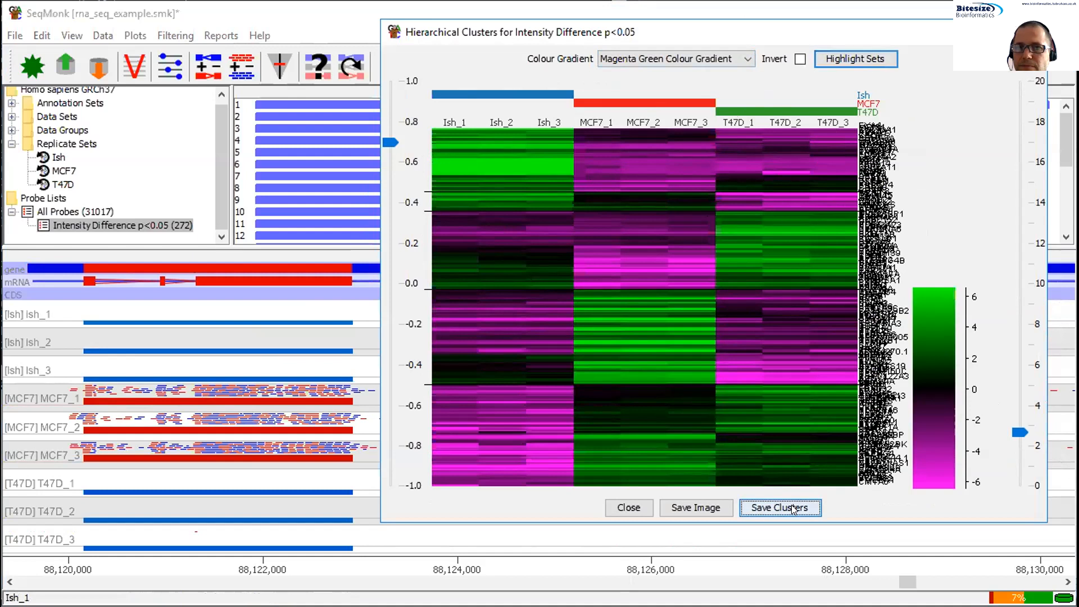
pyautogui.click(678, 299)
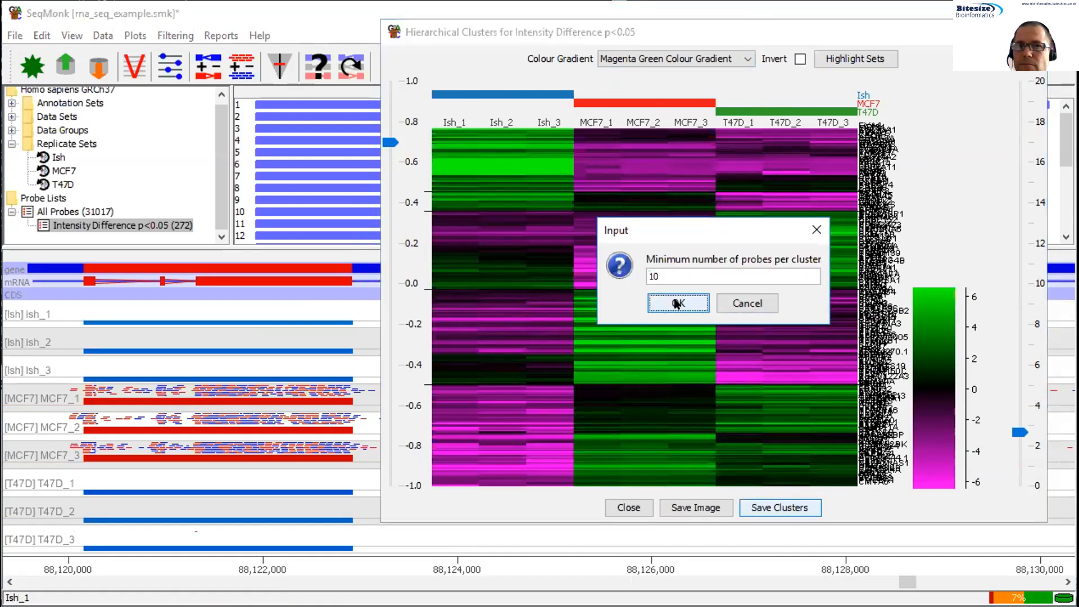
pyautogui.click(680, 303)
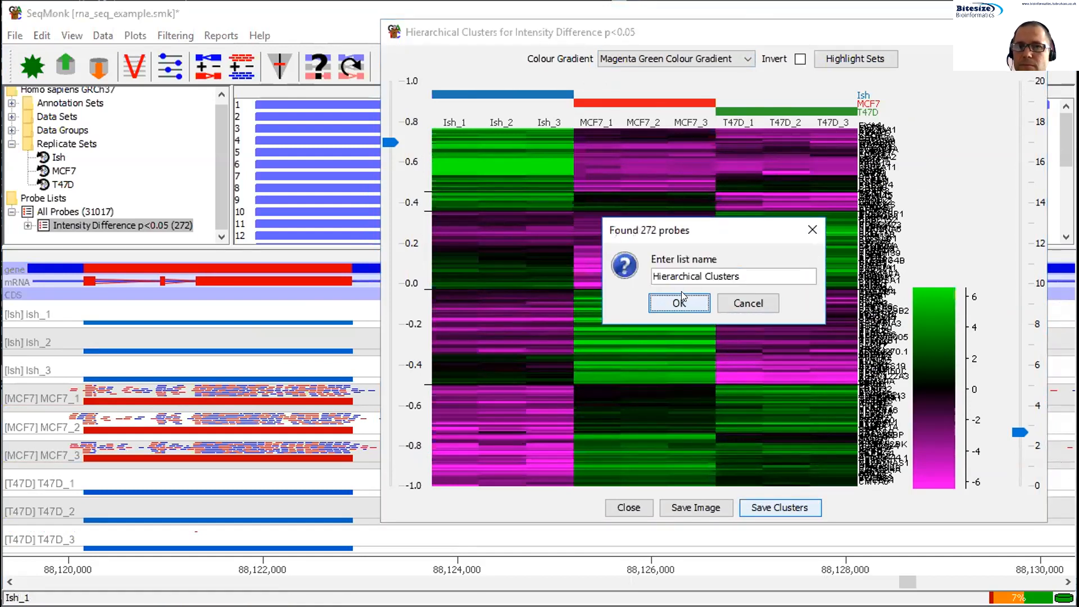
pyautogui.click(632, 504)
# - Expand the Intensity Difference p<0.05 and Hierarchical Clusters lists to show all the saved cluster sublists
pyautogui.click(26, 226)
pyautogui.scroll(-1, 177, 168)
pyautogui.click(44, 230)
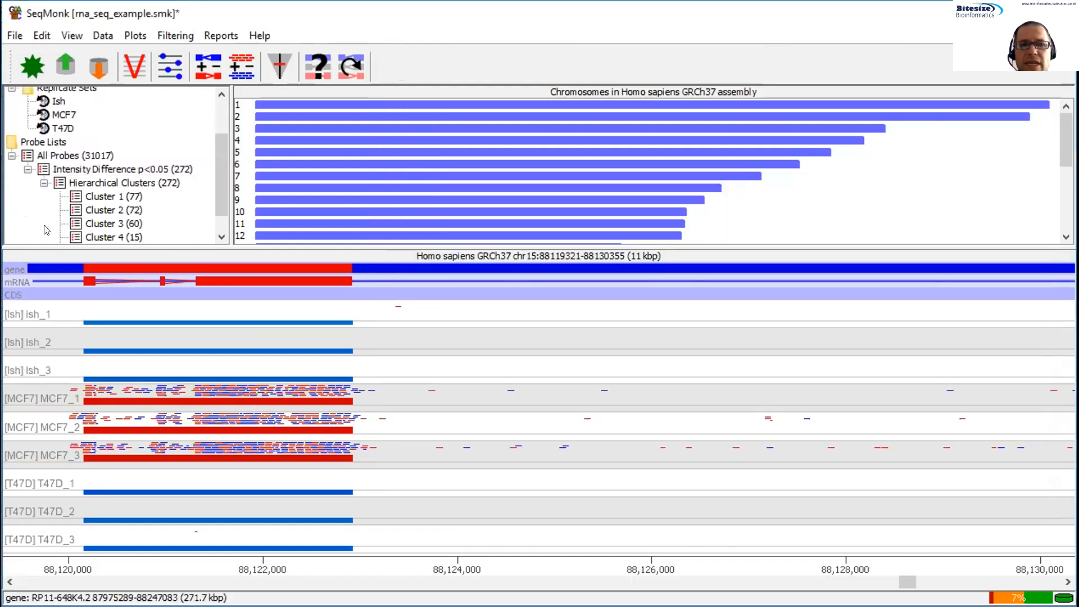
pyautogui.scroll(-1, 155, 173)
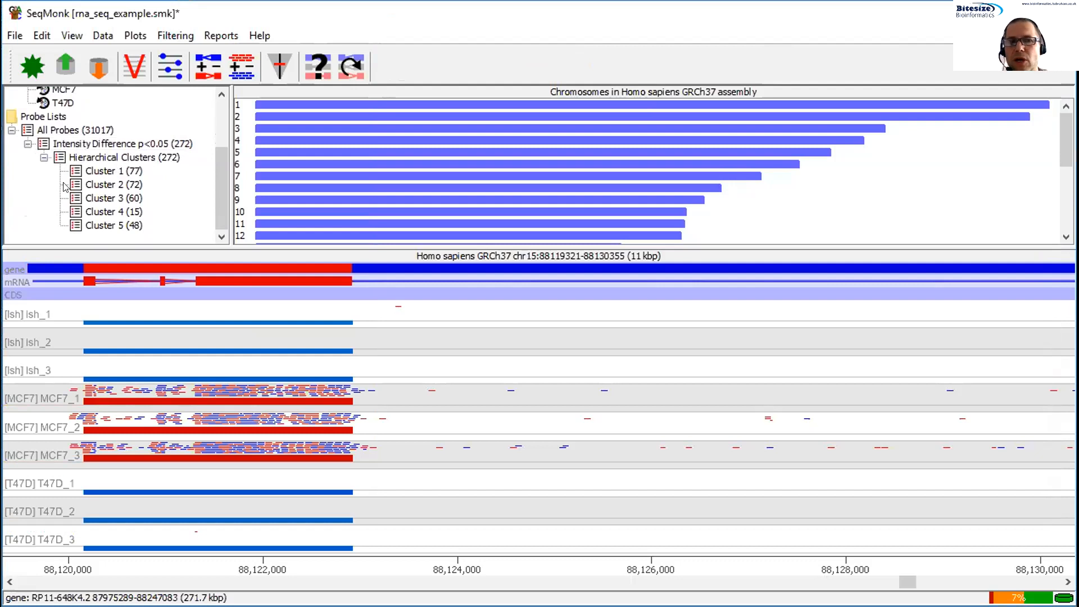
# - Plot a per-probe normalised hierarchical cluster heatmap for the Cluster 1 probe list
pyautogui.click(103, 172)
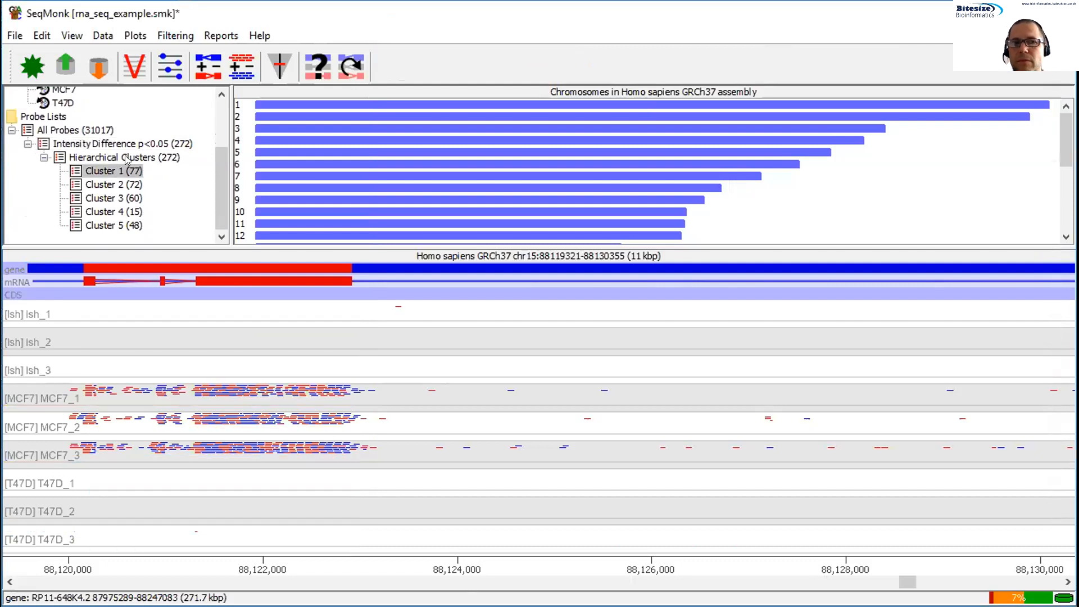
pyautogui.click(127, 37)
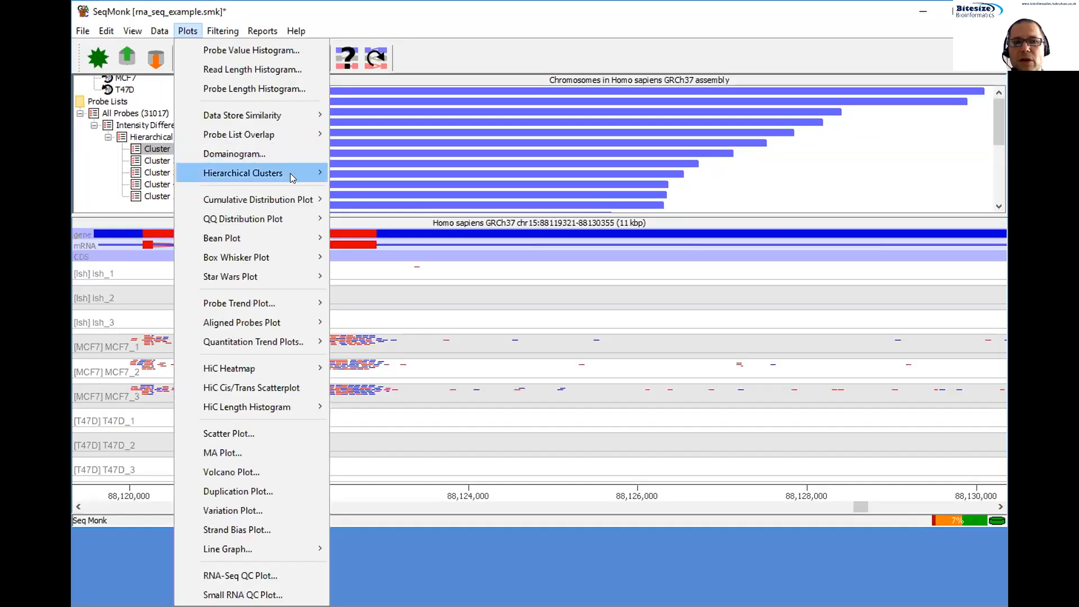
pyautogui.moveTo(290, 173)
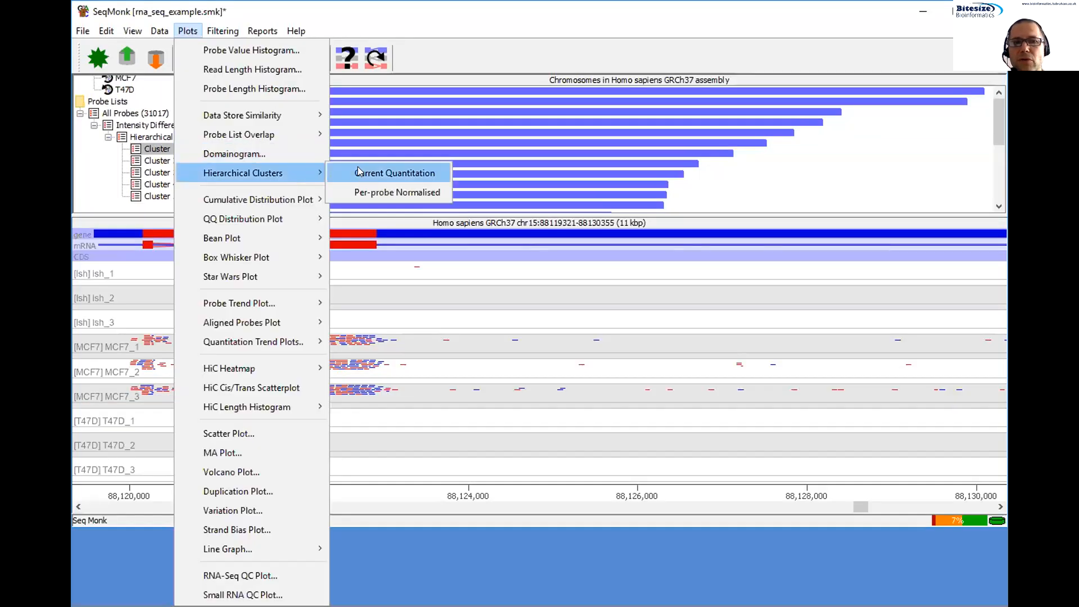
pyautogui.click(406, 193)
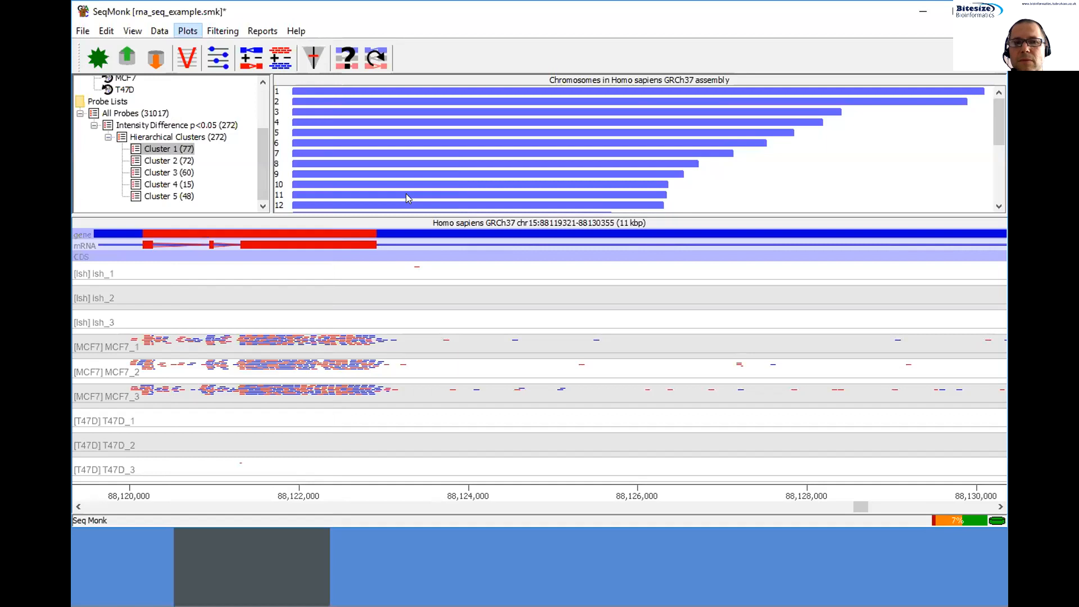
# - Apply the Magenta Green Colour Gradient with a wider colour scale to the Cluster 1 heatmap, and close it after viewing
pyautogui.click(480, 79)
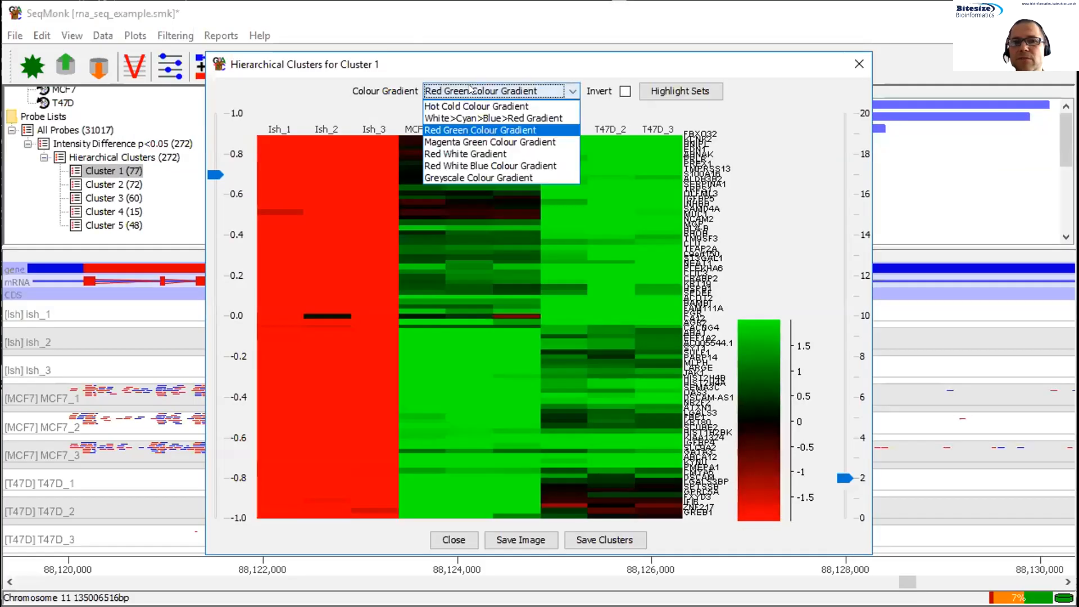
pyautogui.click(485, 142)
pyautogui.moveTo(834, 479)
pyautogui.mouseDown()
pyautogui.moveTo(836, 462)
pyautogui.moveTo(840, 479)
pyautogui.mouseUp()
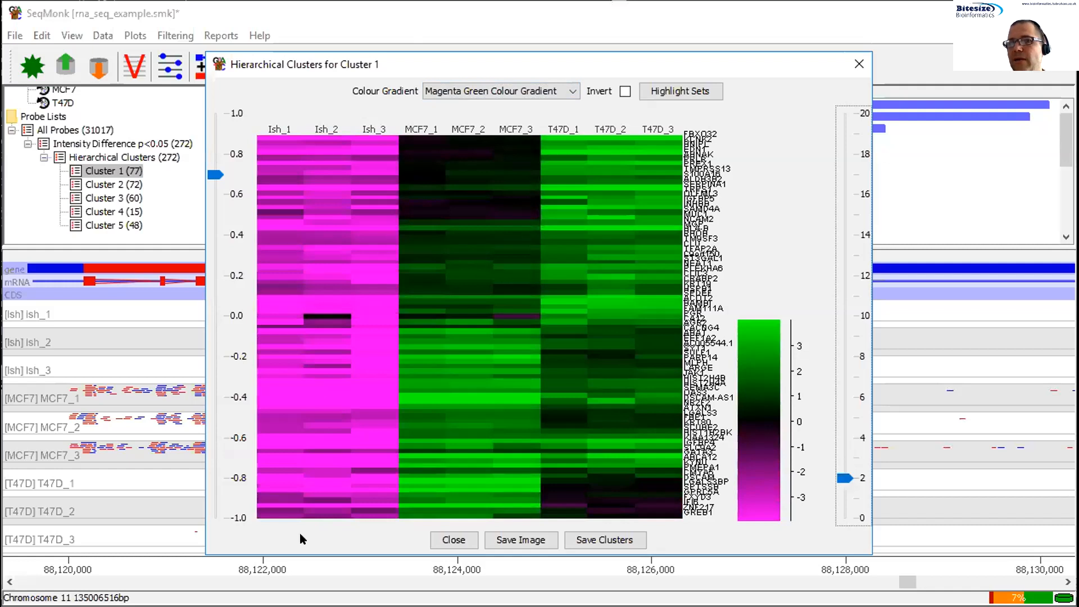
pyautogui.click(863, 73)
# - Plot a line graph of the active probe list, Cluster 1, across all samples, and close it after viewing
pyautogui.click(135, 35)
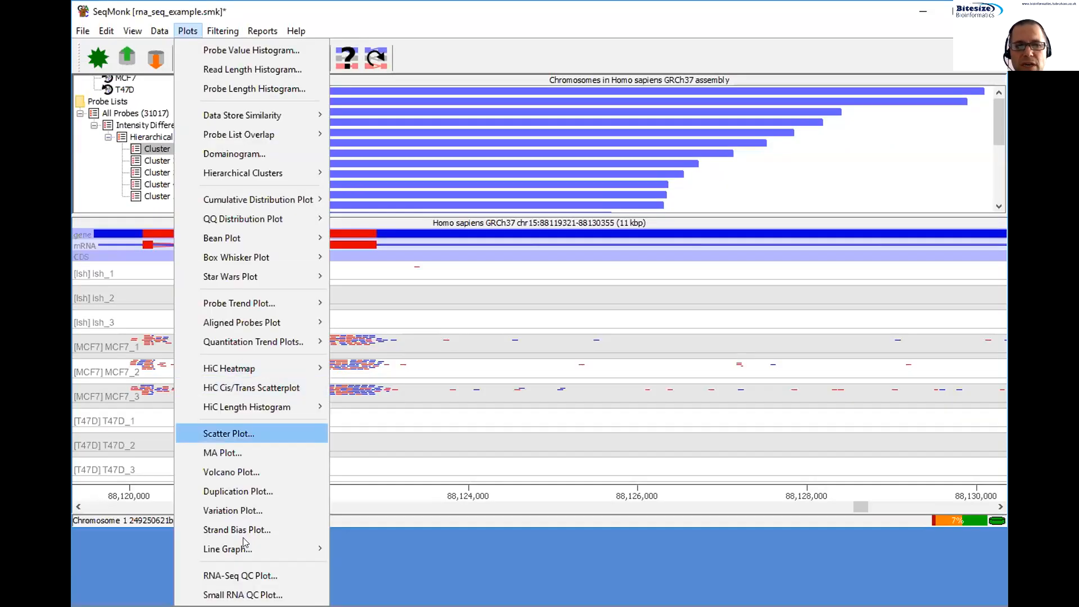
pyautogui.moveTo(261, 545)
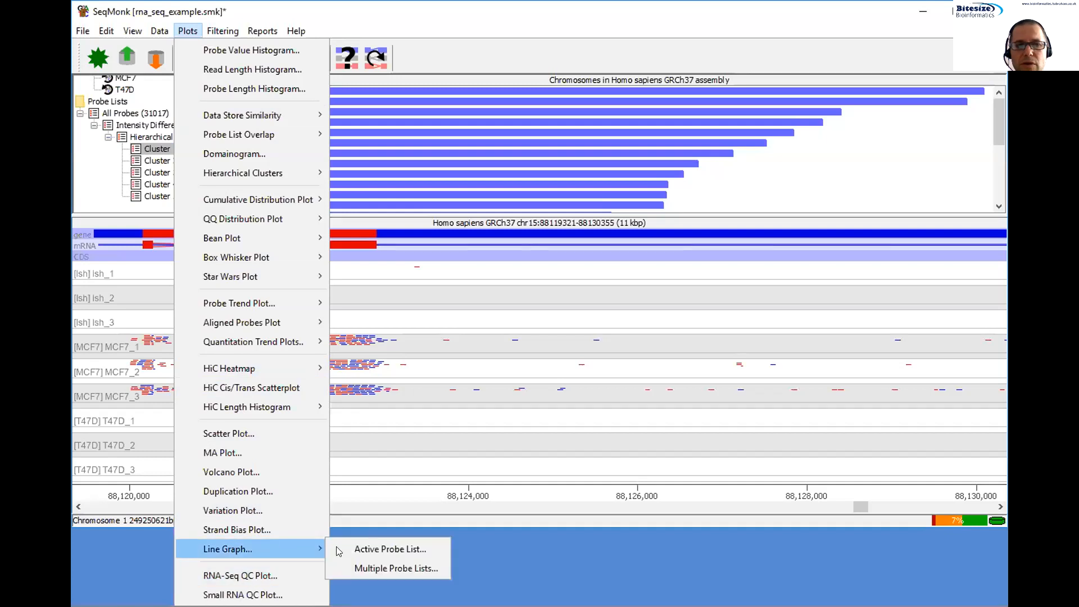
pyautogui.click(392, 549)
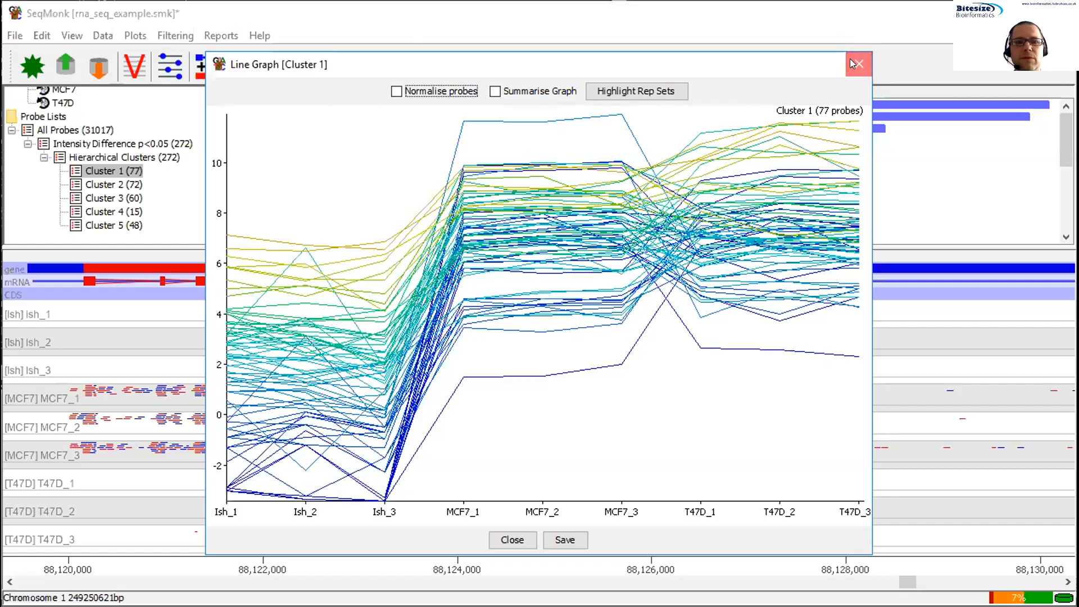
pyautogui.click(840, 56)
# - Create line graphs for multiple probe lists, using Clusters 1 through 5
pyautogui.click(134, 36)
pyautogui.moveTo(241, 549)
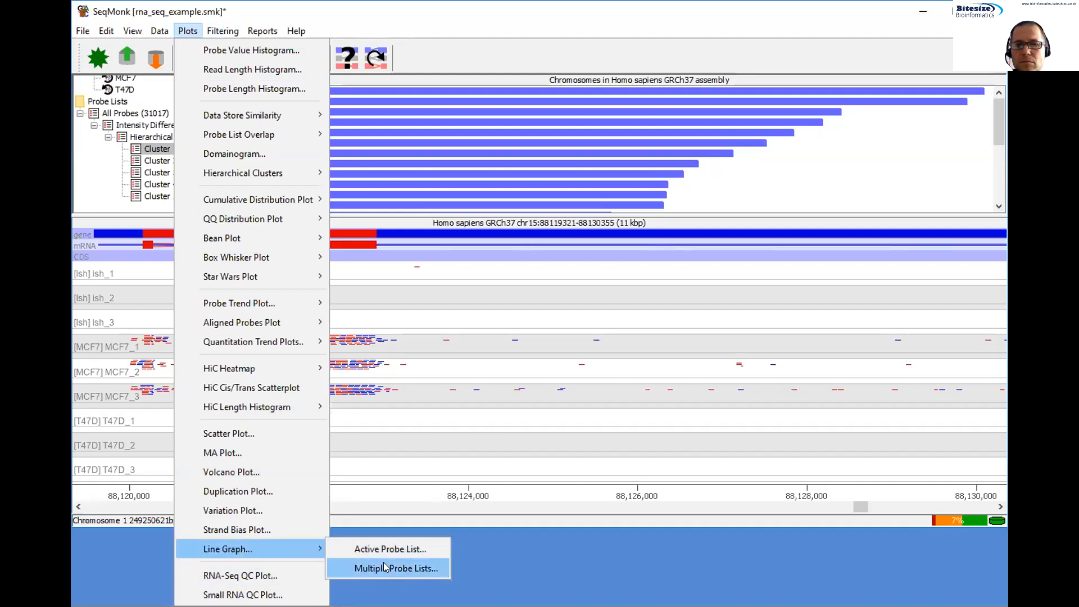
pyautogui.click(384, 567)
pyautogui.click(493, 244)
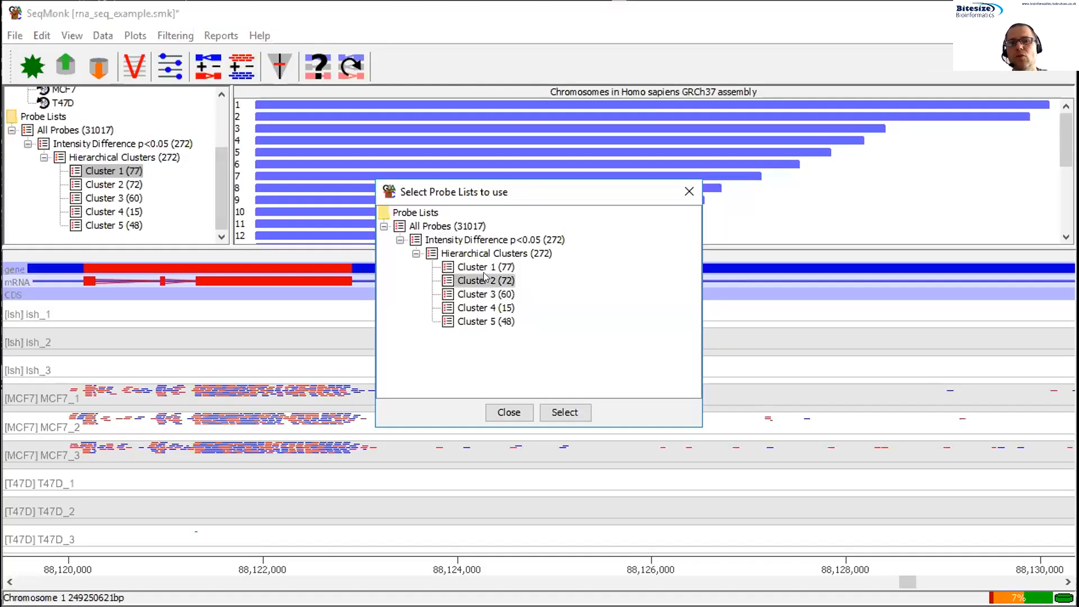
pyautogui.click(487, 268)
pyautogui.keyDown('ctrl'); pyautogui.click(484, 280); pyautogui.keyUp('ctrl')
pyautogui.keyDown('ctrl'); pyautogui.click(484, 294); pyautogui.keyUp('ctrl')
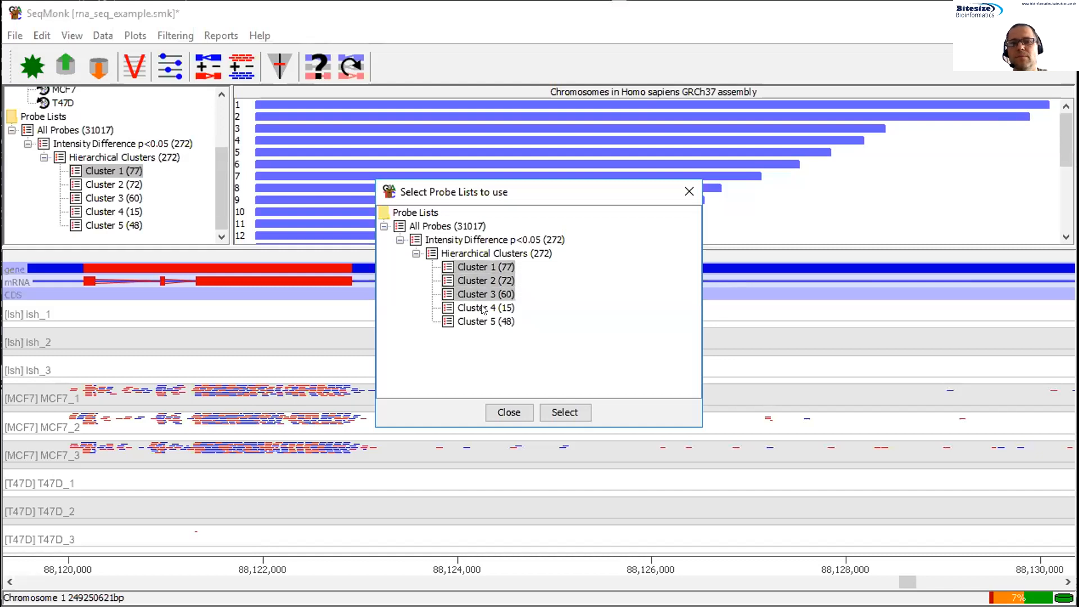
pyautogui.keyDown('ctrl'); pyautogui.click(482, 307); pyautogui.keyUp('ctrl')
pyautogui.keyDown('ctrl'); pyautogui.click(482, 322); pyautogui.keyUp('ctrl')
pyautogui.click(566, 414)
# - Normalise the probes in the cluster line graphs and highlight the Ish, MCF7 and T47D replicate sets, closing the graphs after viewing
pyautogui.click(396, 91)
pyautogui.click(641, 90)
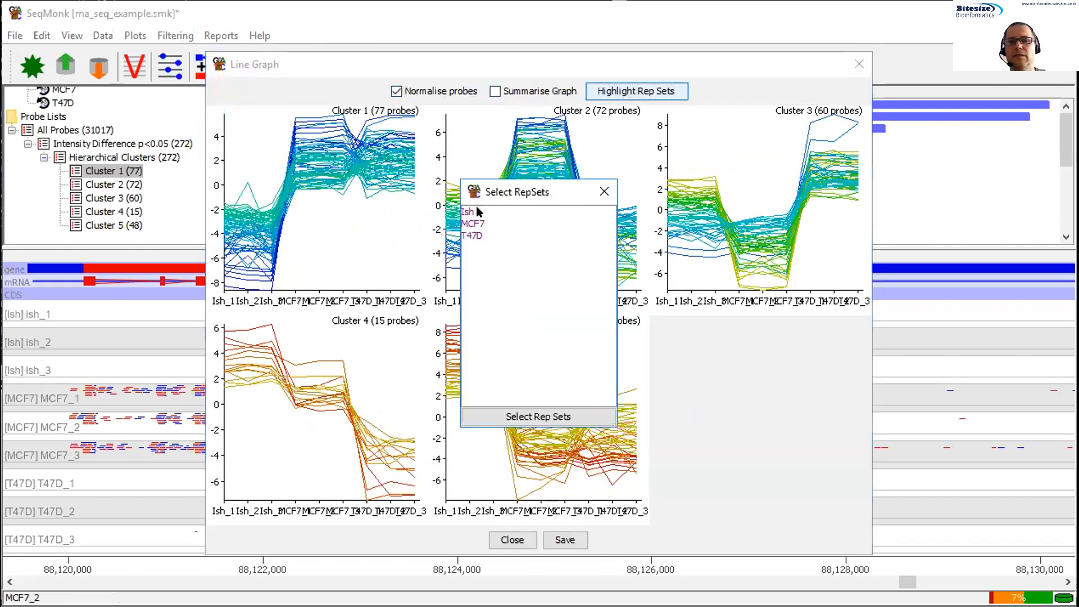
pyautogui.click(481, 212)
pyautogui.keyDown('ctrl'); pyautogui.click(481, 224); pyautogui.keyUp('ctrl')
pyautogui.keyDown('ctrl'); pyautogui.click(472, 226); pyautogui.keyUp('ctrl')
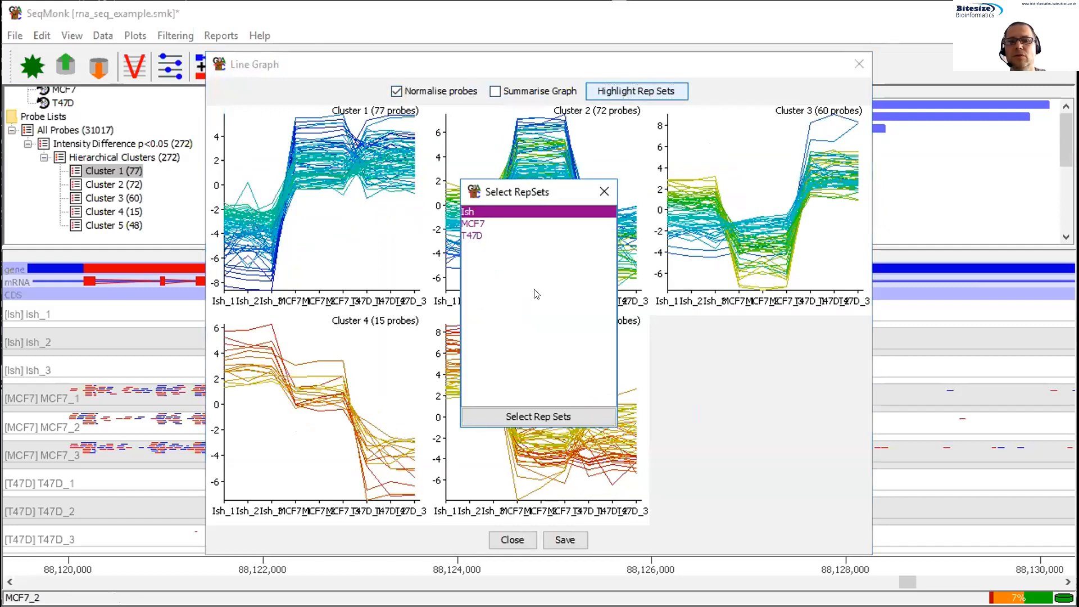
pyautogui.keyDown('ctrl'); pyautogui.click(475, 225); pyautogui.keyUp('ctrl')
pyautogui.keyDown('ctrl'); pyautogui.click(478, 235); pyautogui.keyUp('ctrl')
pyautogui.click(552, 414)
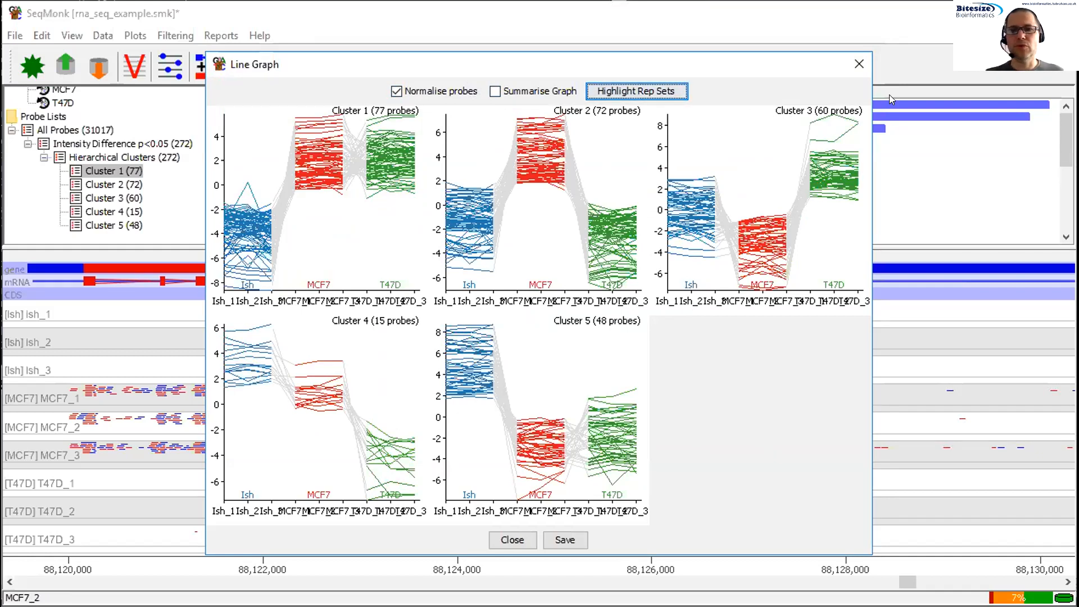
pyautogui.click(851, 66)
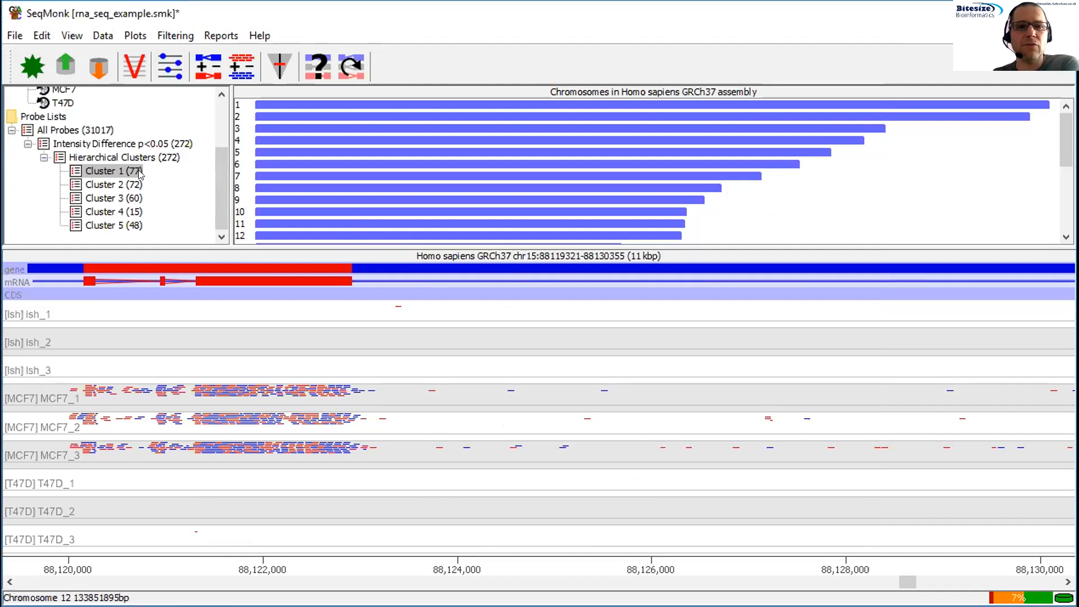
# - Generate an annotated probe report for Cluster 1, annotated with name matched gene features
pyautogui.click(221, 36)
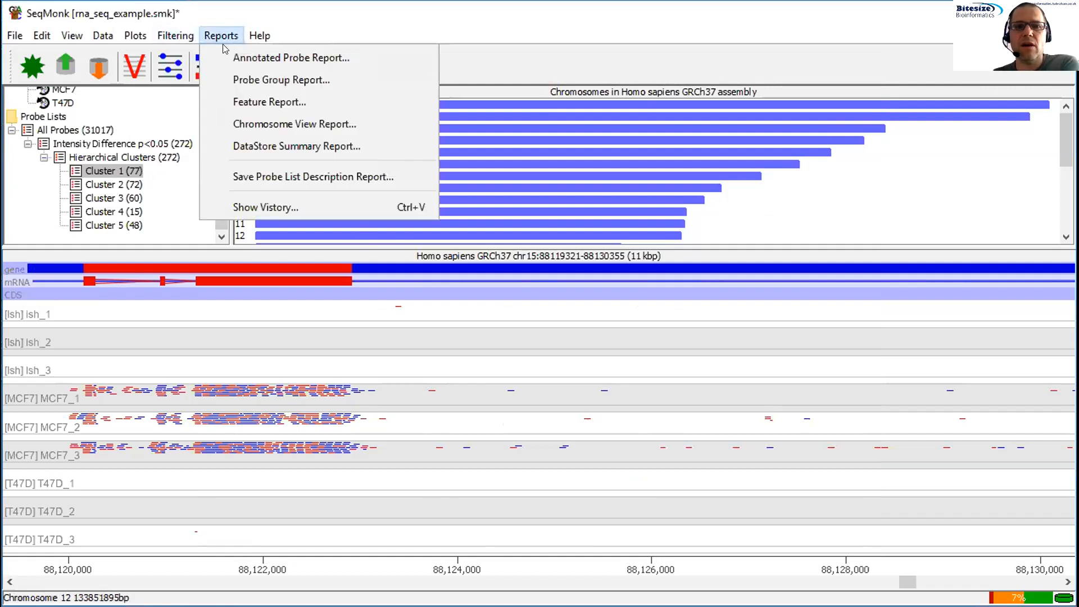
pyautogui.click(277, 53)
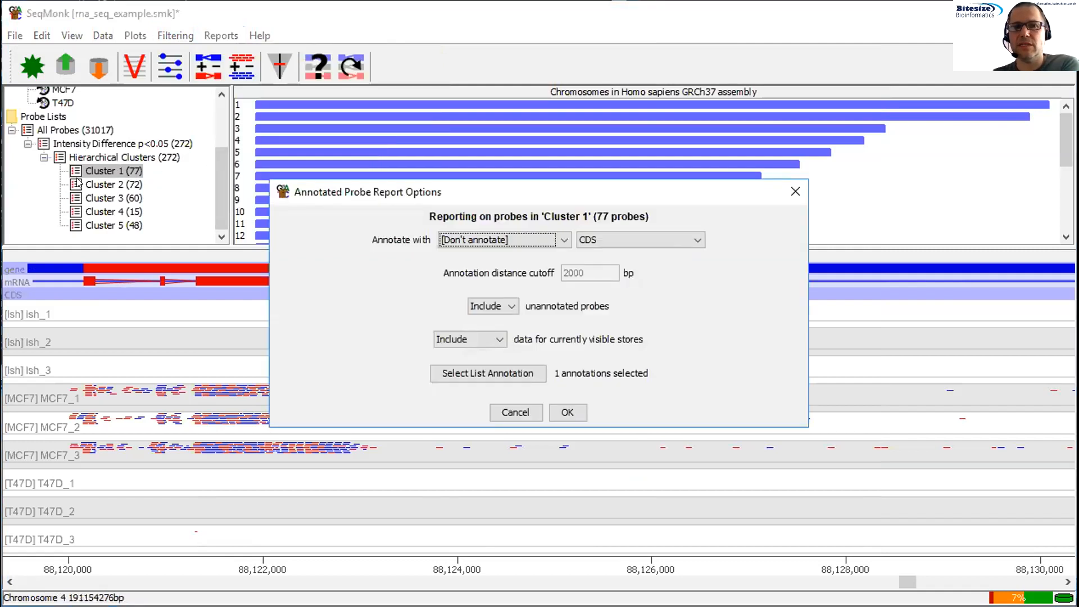
pyautogui.click(500, 240)
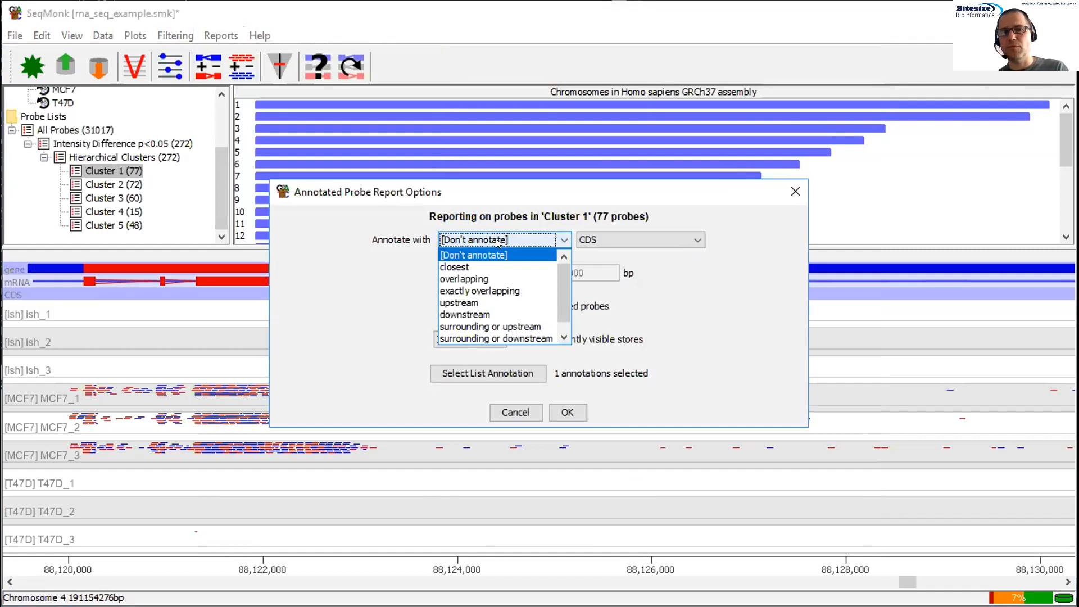
pyautogui.scroll(-8, 497, 242)
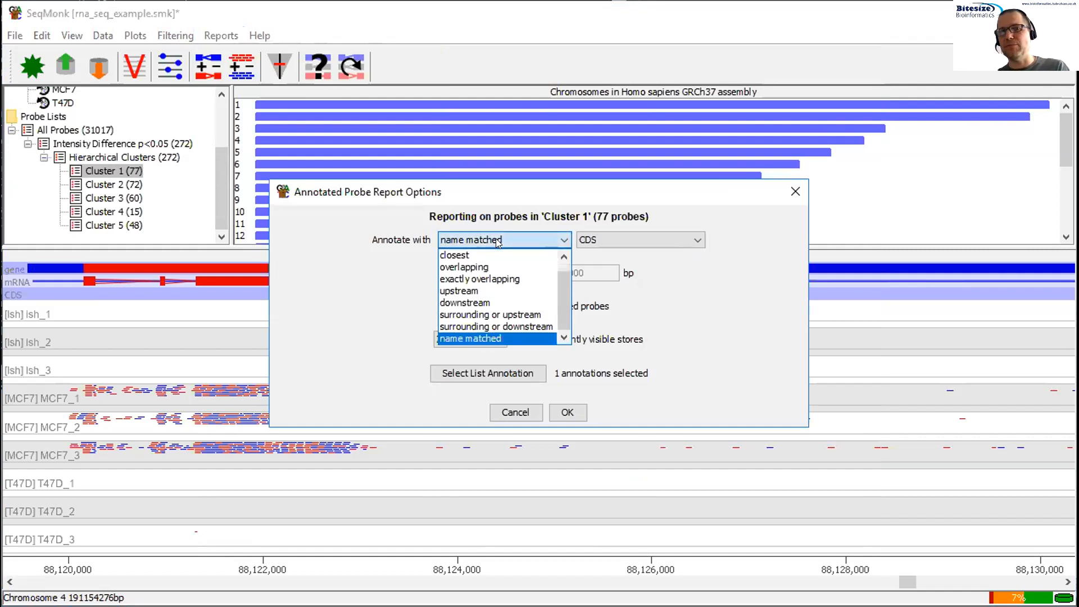
pyautogui.click(478, 336)
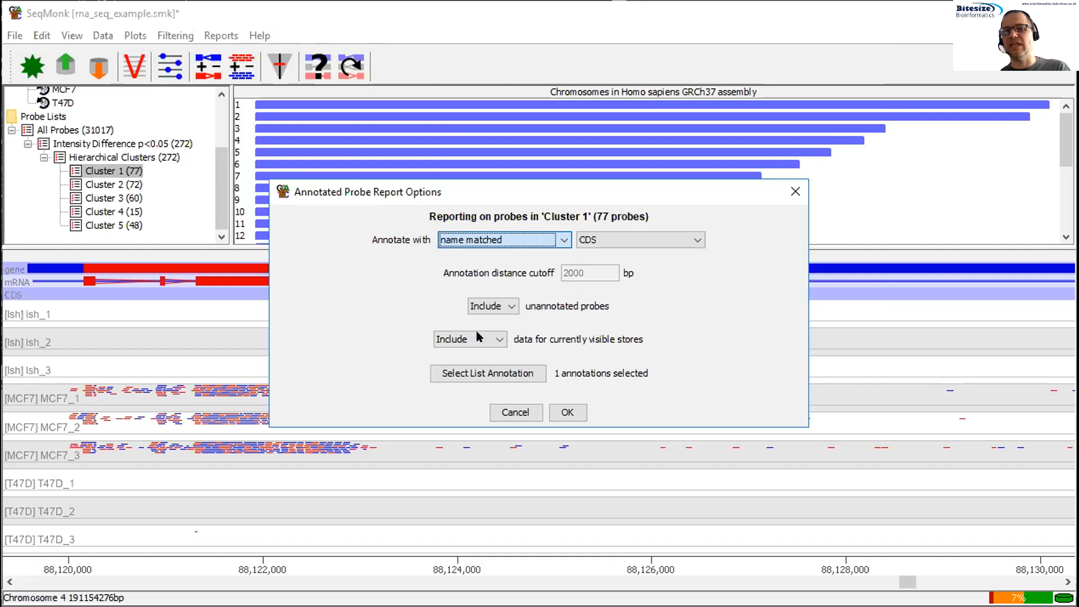
pyautogui.click(633, 239)
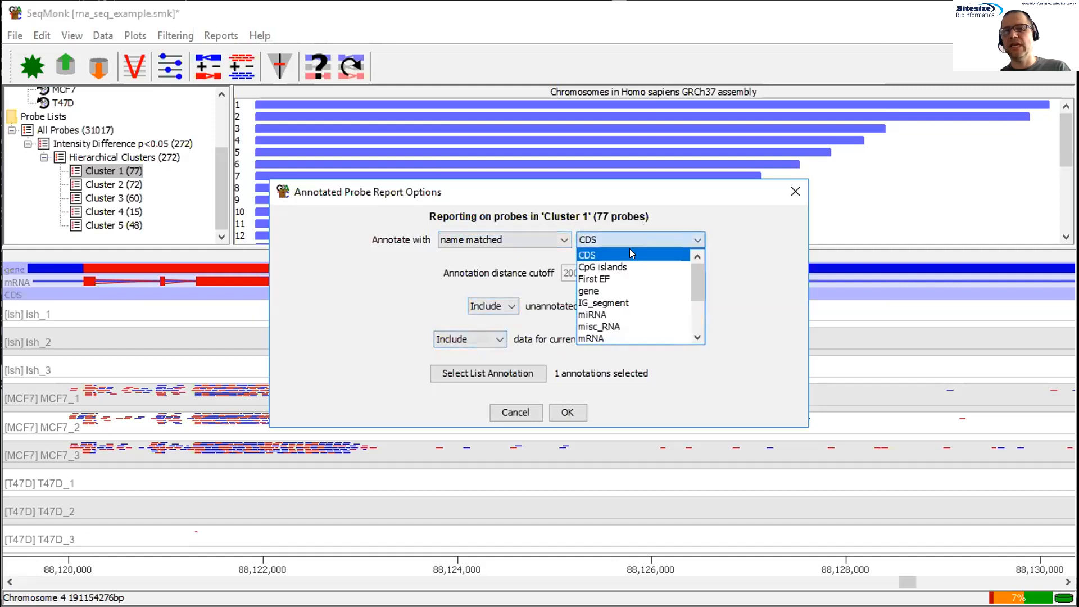
pyautogui.click(631, 293)
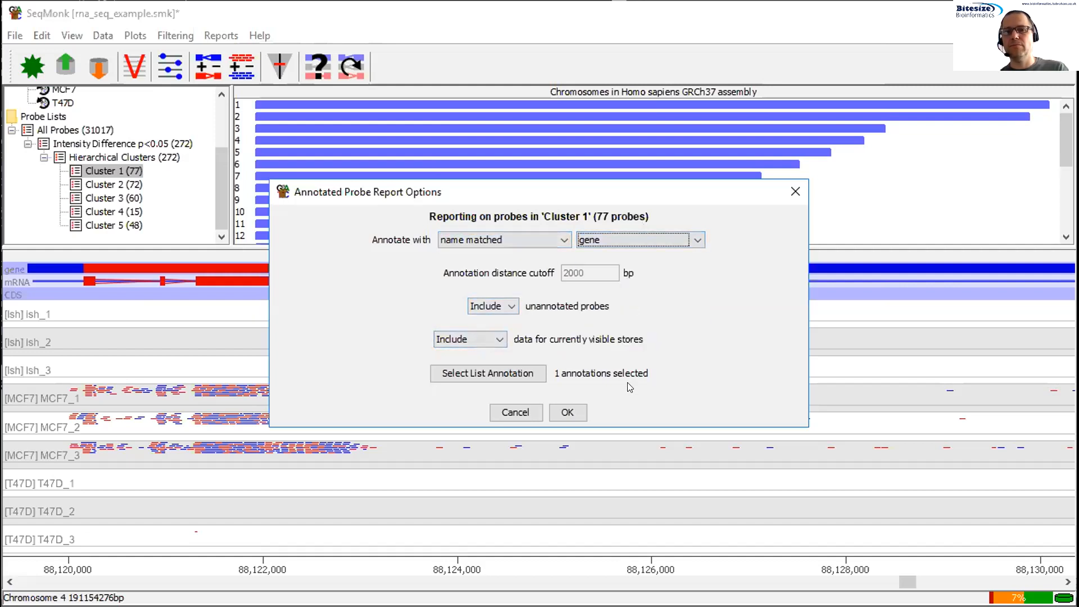
pyautogui.click(570, 412)
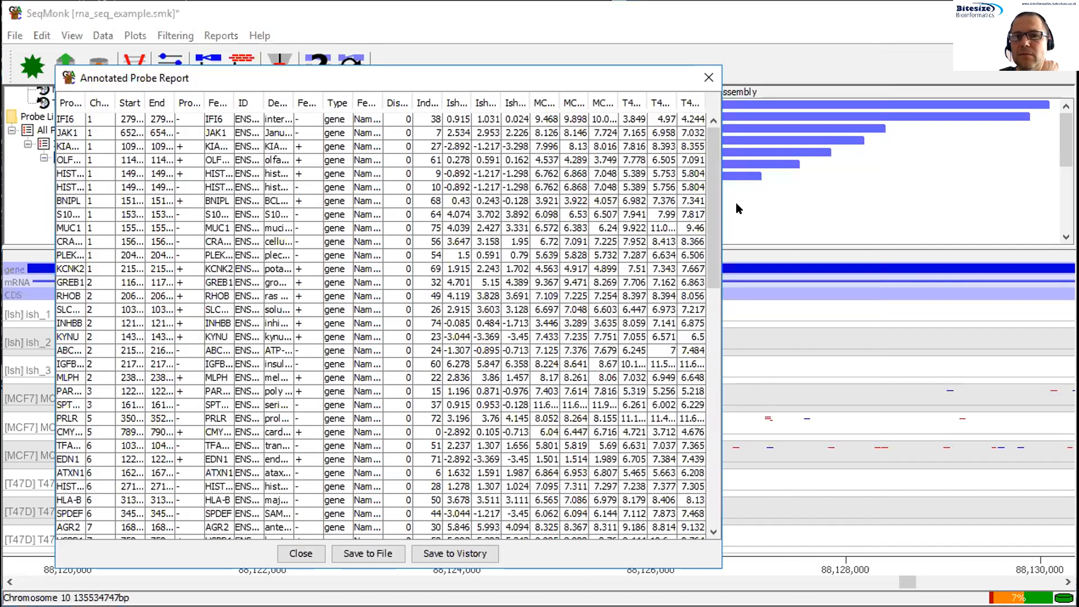
# - Widen the probe report and its Description column, sort the genes by descending MCF7_3 value, and close the report after viewing
pyautogui.moveTo(718, 201); pyautogui.dragTo(1038, 200)
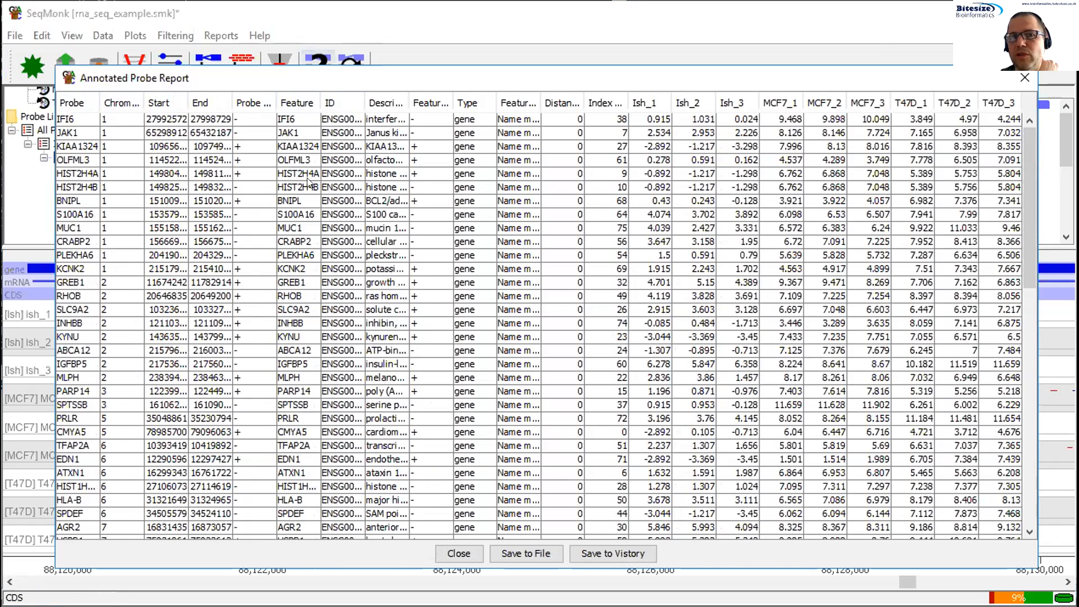
pyautogui.moveTo(402, 98); pyautogui.dragTo(424, 97)
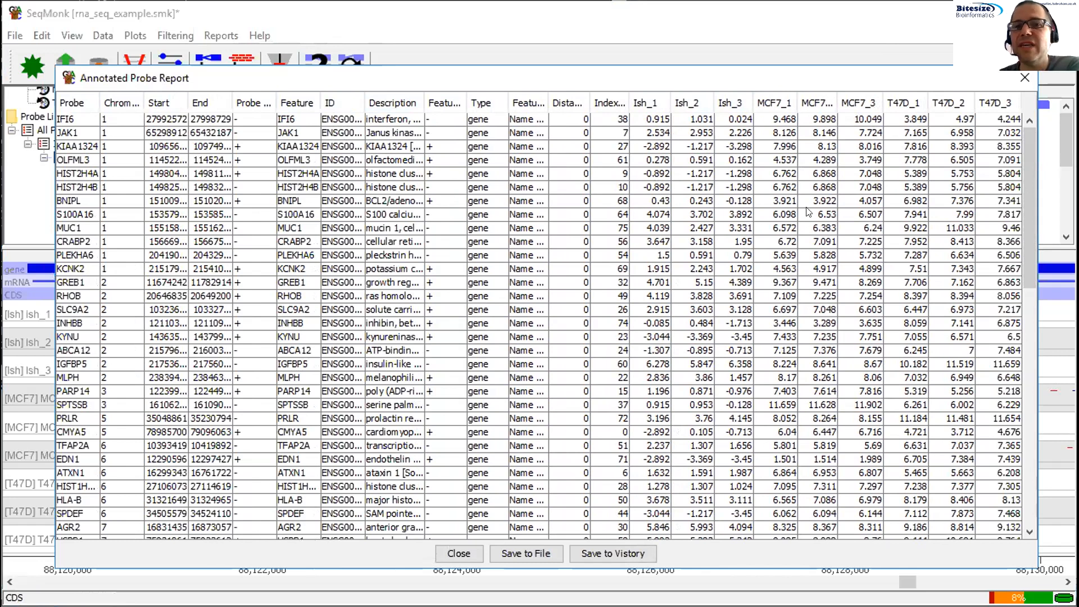
pyautogui.click(852, 104)
pyautogui.click(852, 104)
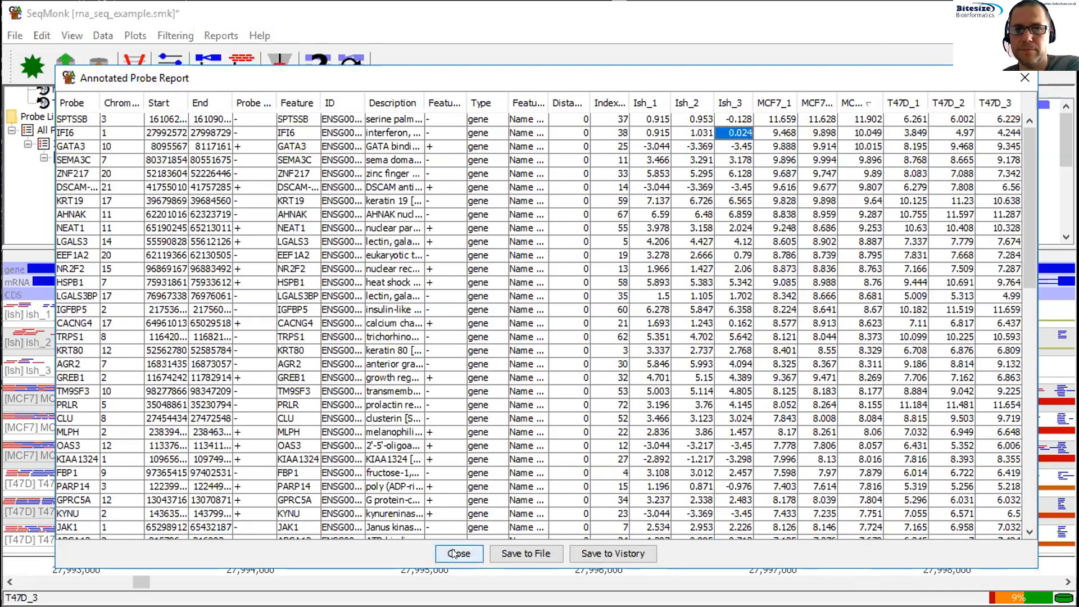
pyautogui.click(470, 556)
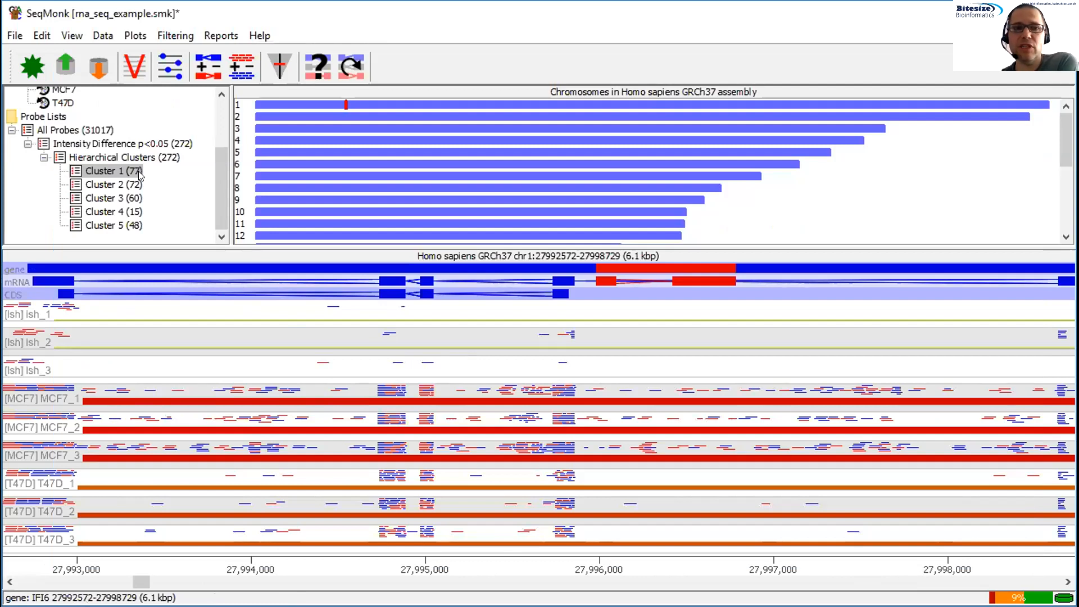
# - Create a bean plot of Cluster 1 for the visible data stores
pyautogui.click(137, 35)
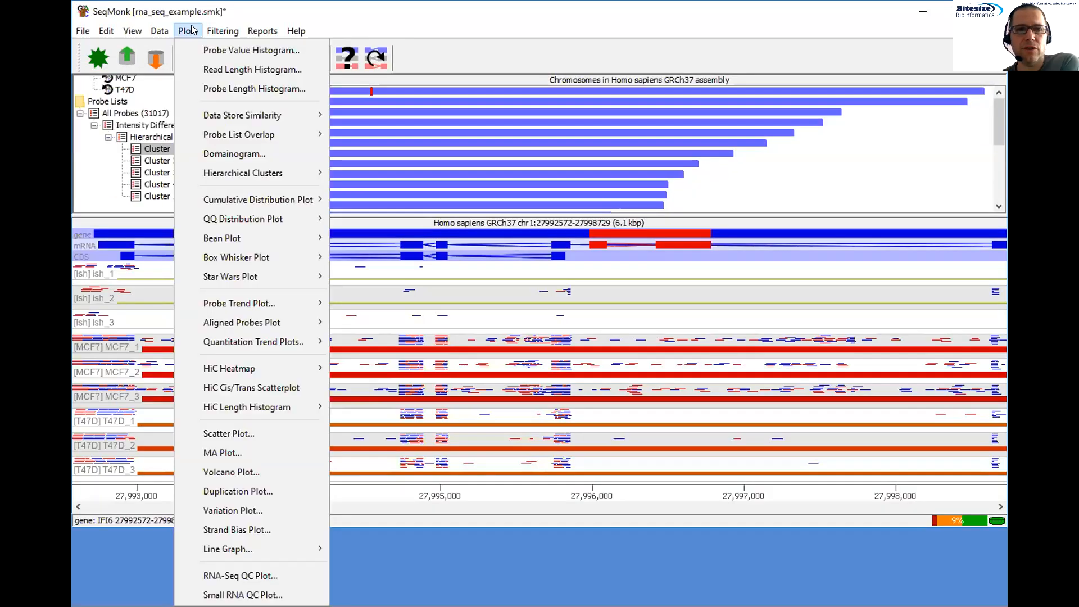
pyautogui.moveTo(242, 239)
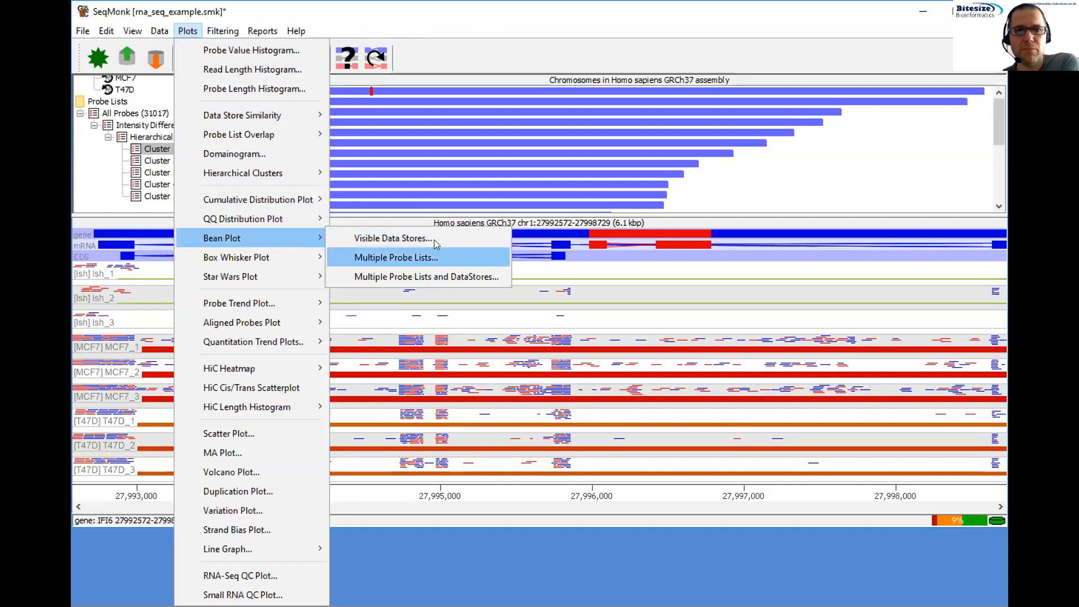
pyautogui.click(404, 239)
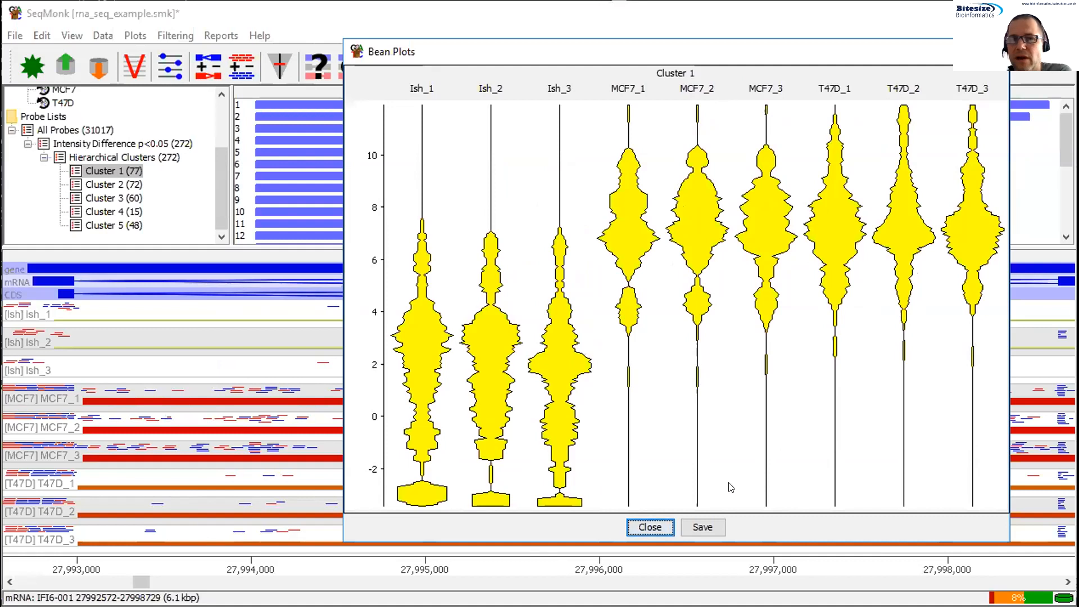
# - Save the Cluster 1 bean plot as an SVG file named beanplot in the Example Data folder
pyautogui.click(711, 525)
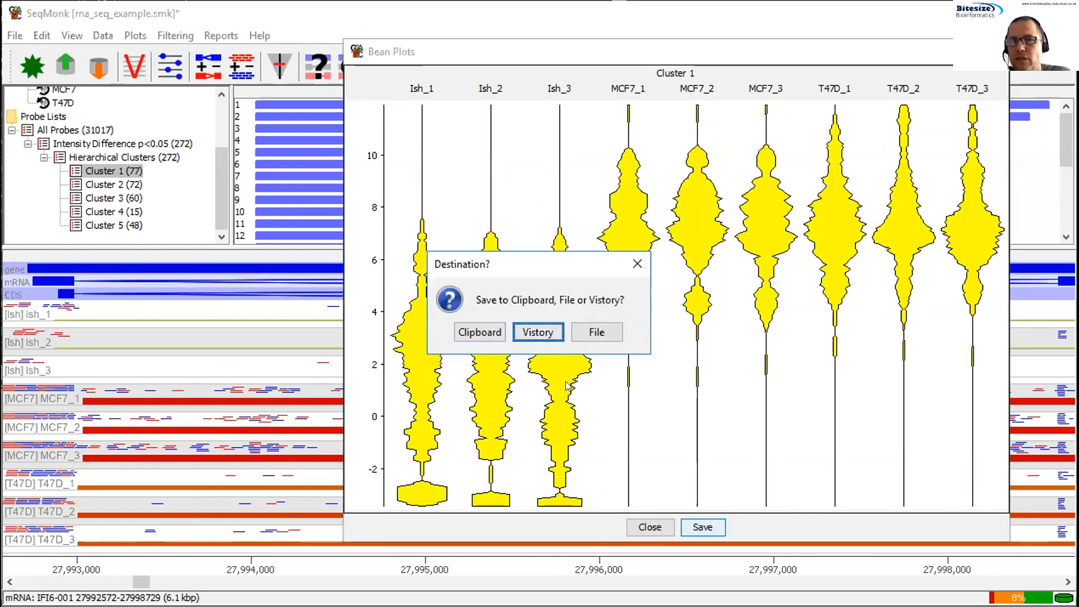
pyautogui.click(609, 333)
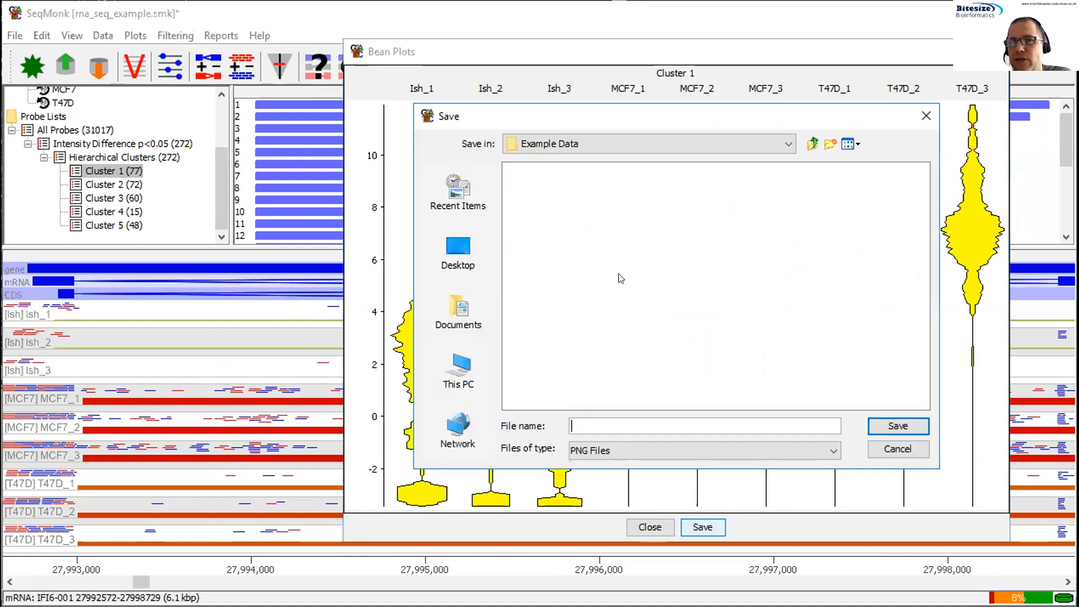
pyautogui.click(610, 453)
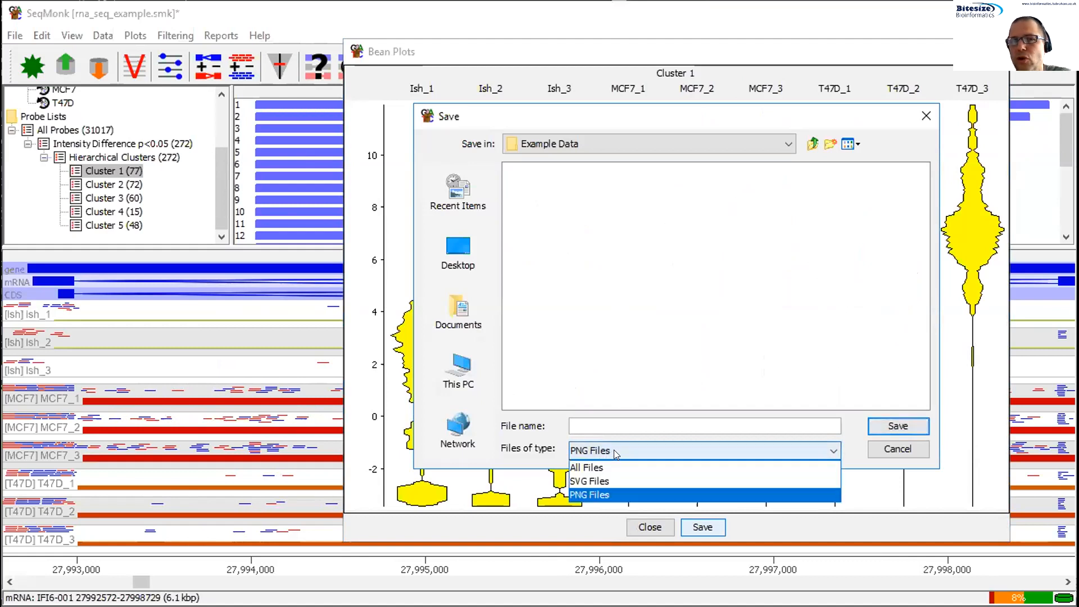
pyautogui.click(603, 482)
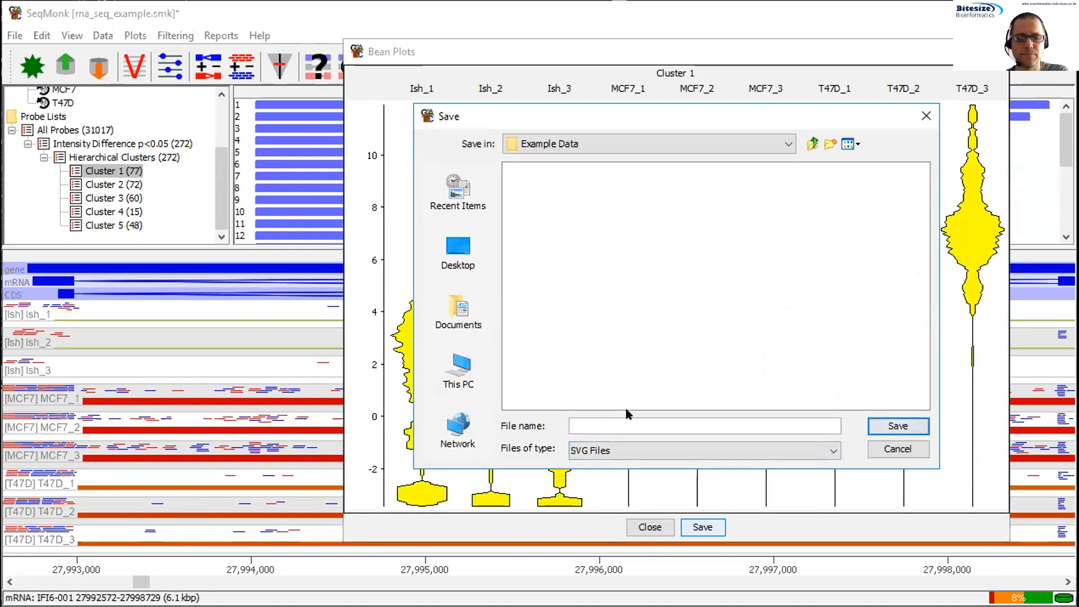
pyautogui.write('beanplot')
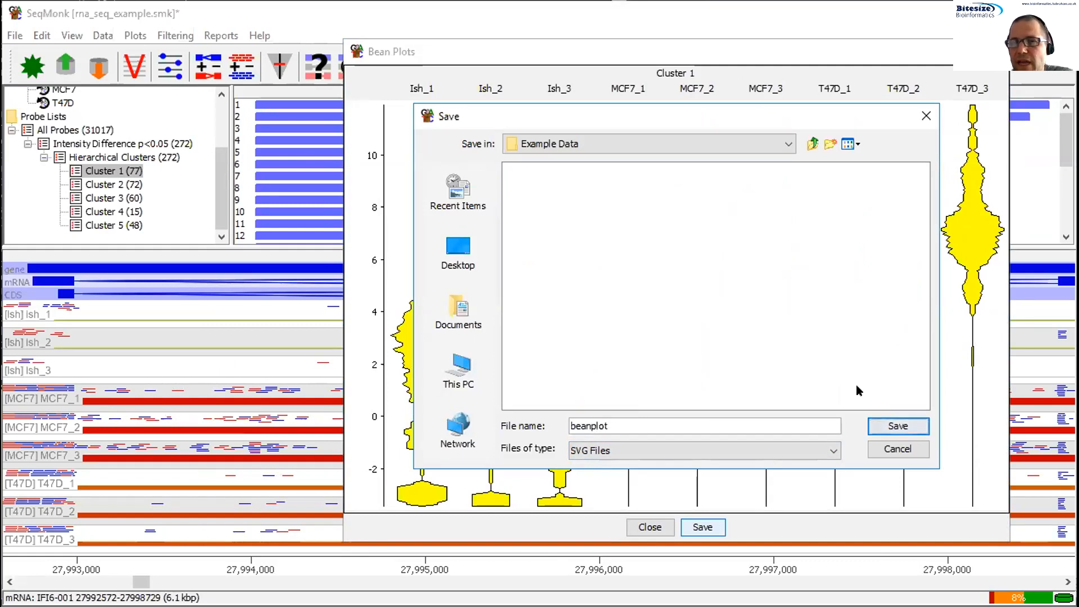
pyautogui.click(900, 426)
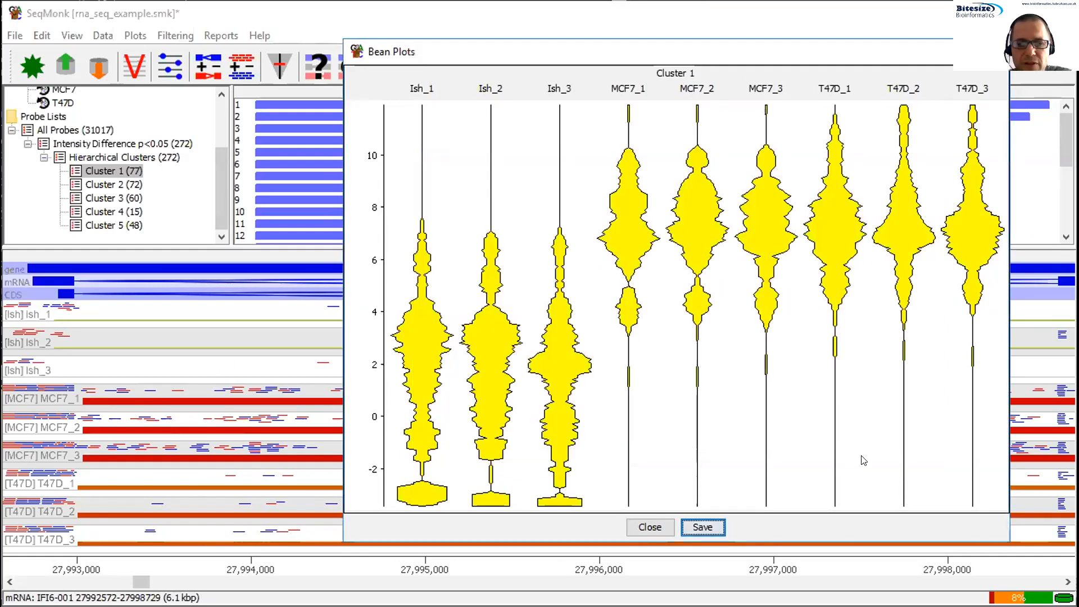
# - Switch to Inkscape and open beanplot.svg from the Example Data folder on the Desktop in a maximised window
pyautogui.hotkey('alt', 'Tab')
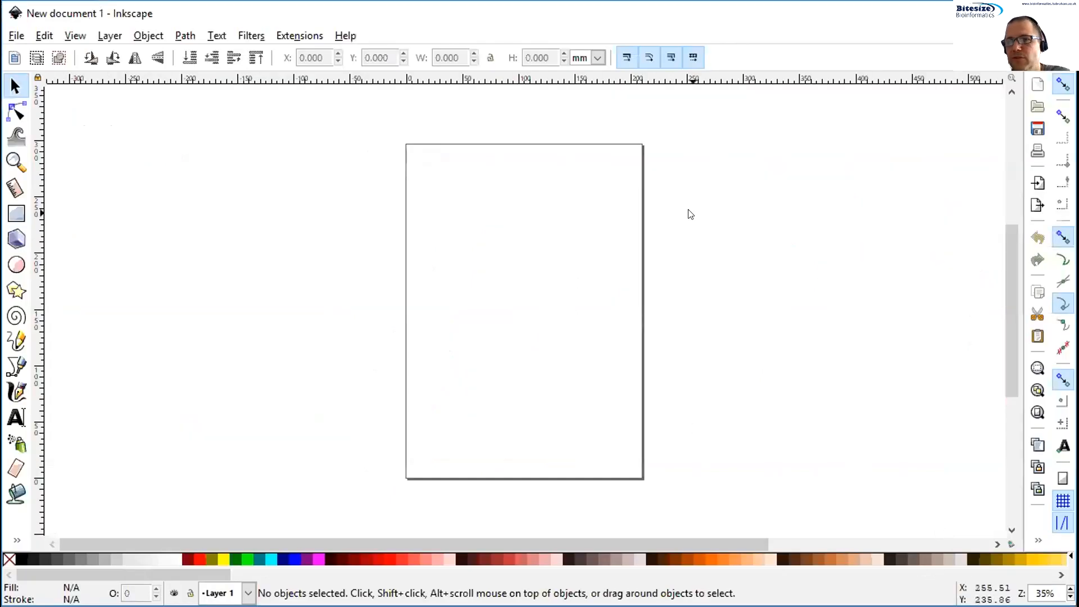
pyautogui.click(12, 36)
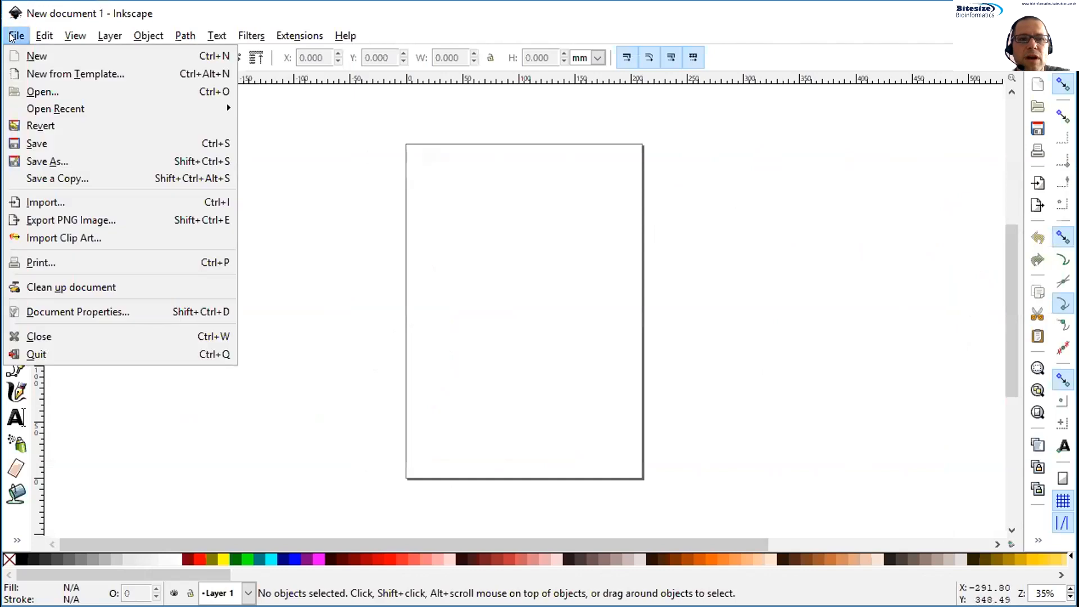
pyautogui.click(37, 92)
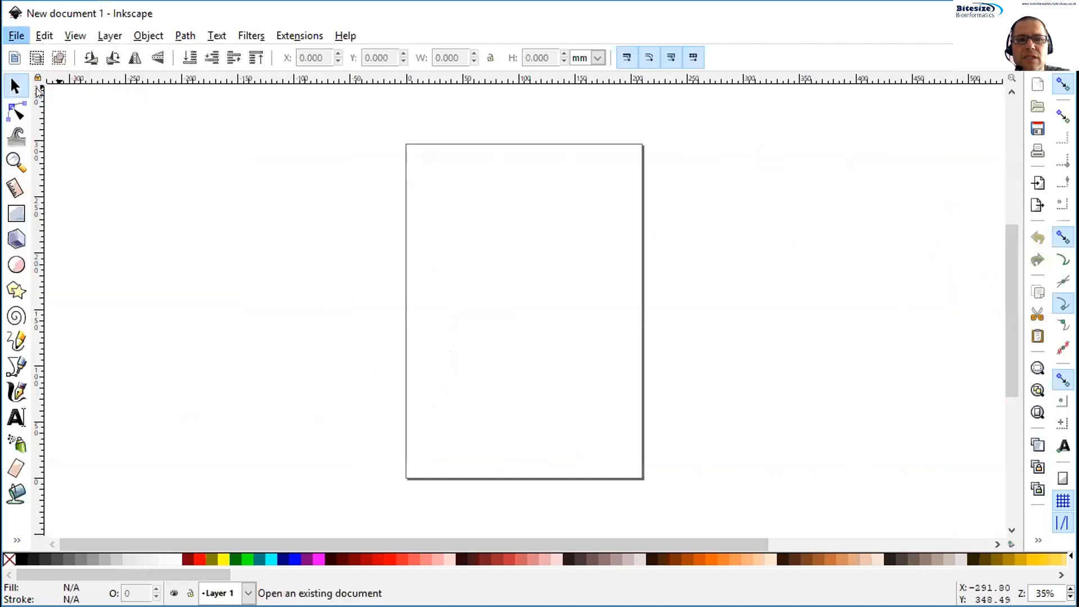
pyautogui.click(46, 155)
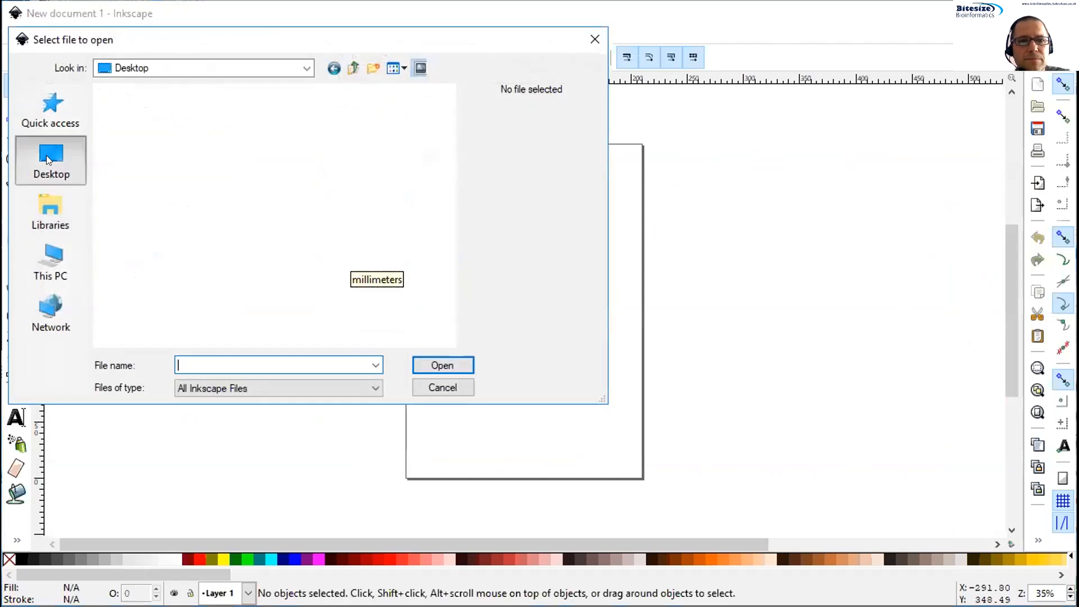
pyautogui.scroll(-5, 208, 271)
pyautogui.scroll(2, 209, 275)
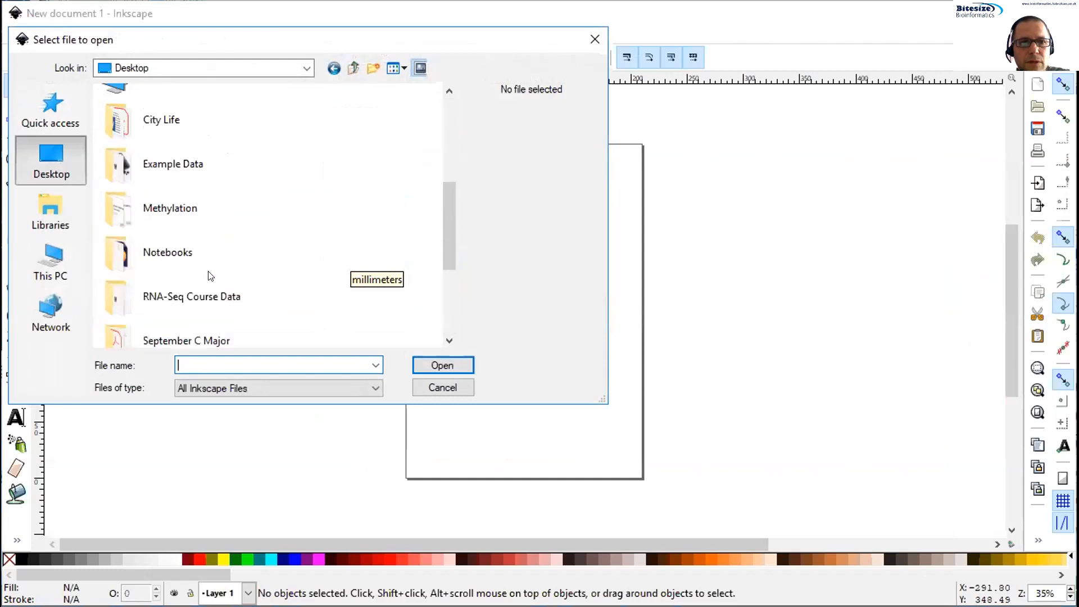
pyautogui.doubleClick(169, 165)
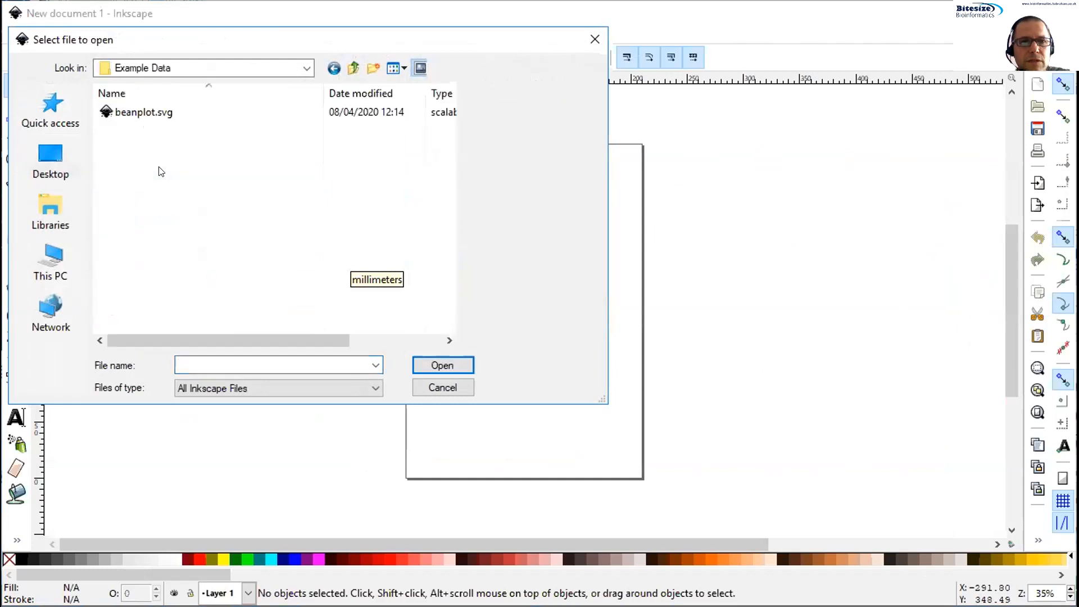
pyautogui.click(140, 112)
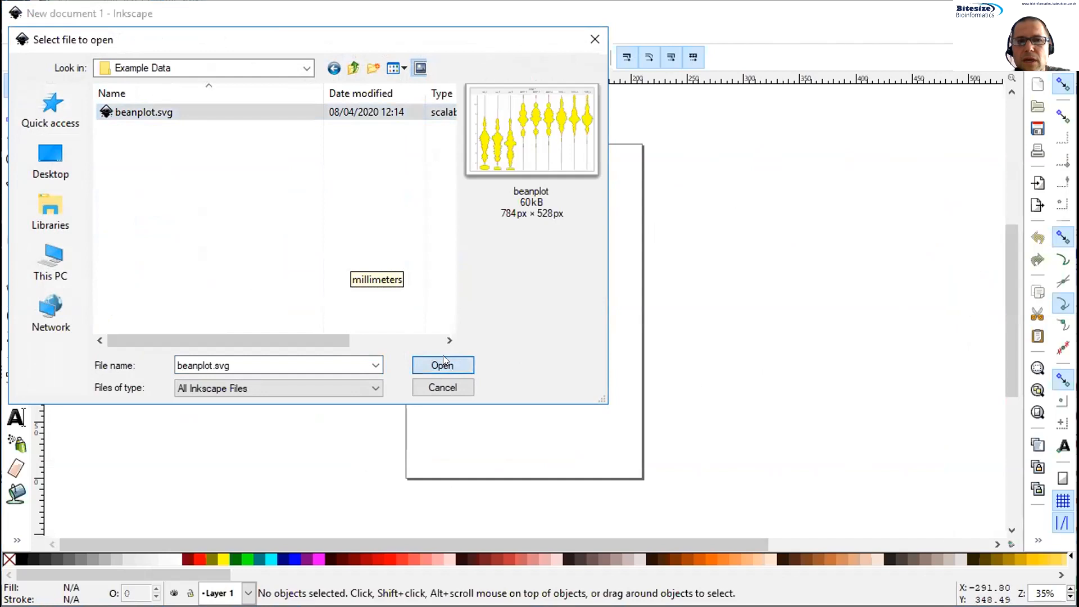
pyautogui.click(443, 357)
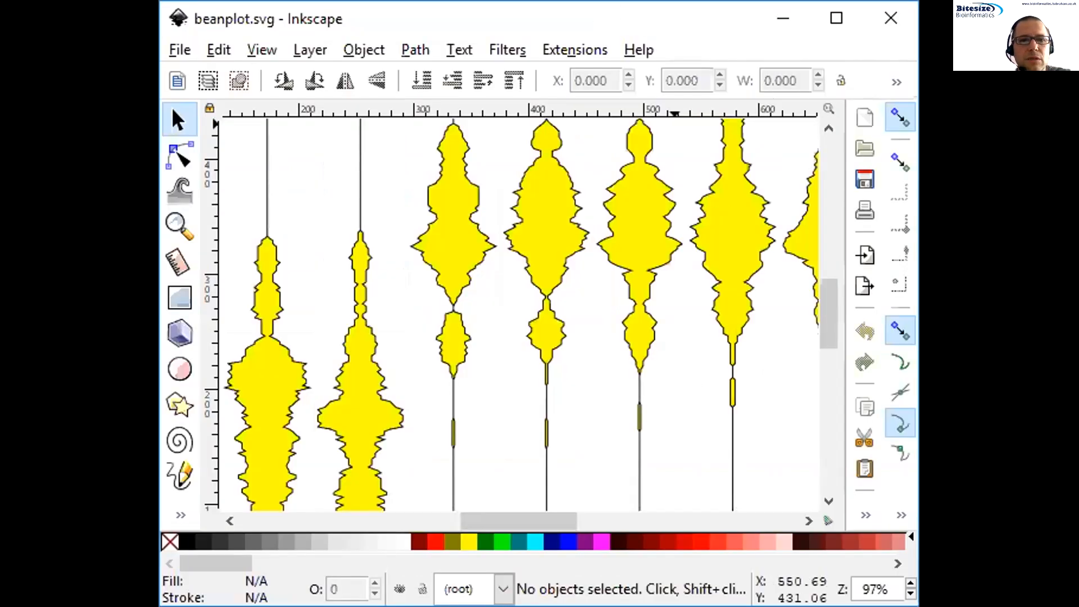
pyautogui.click(836, 18)
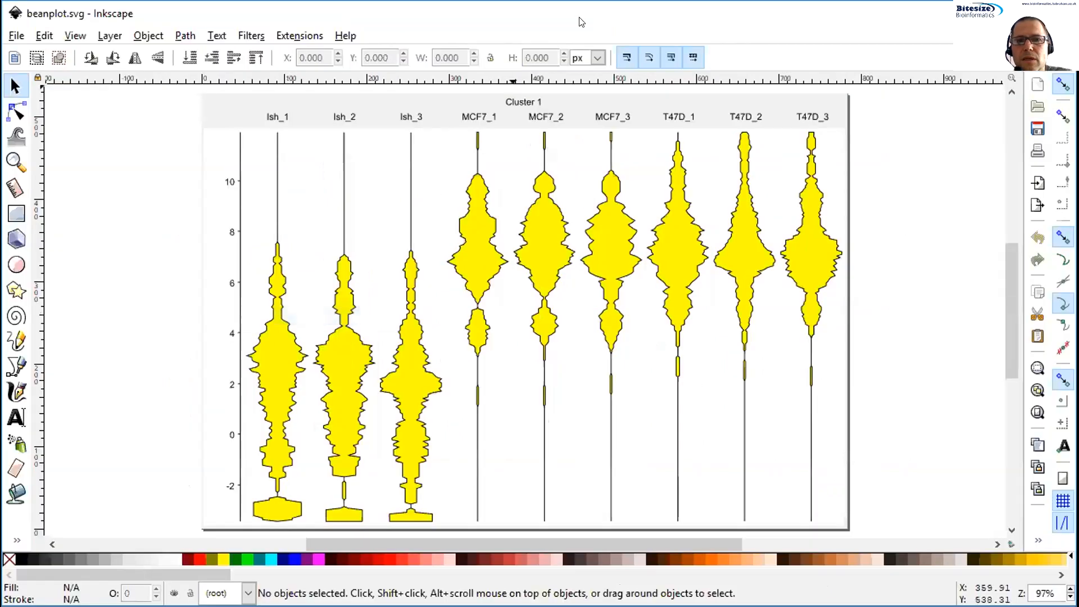
# - Fill the MCF7_3 bean shape with red and the MCF7_2 bean shape with cyan
pyautogui.click(615, 234)
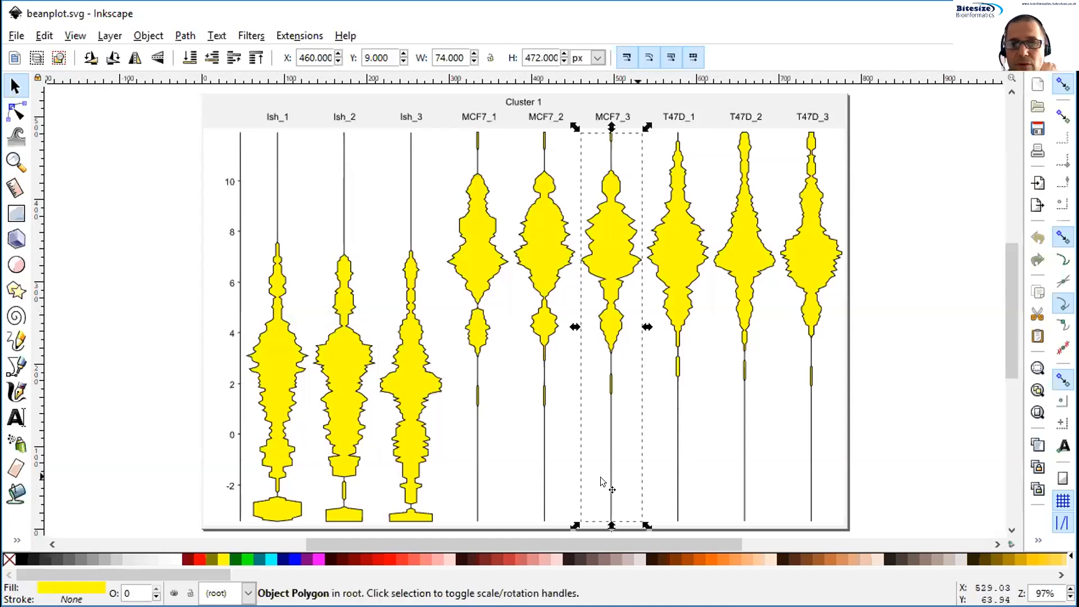
pyautogui.click(388, 561)
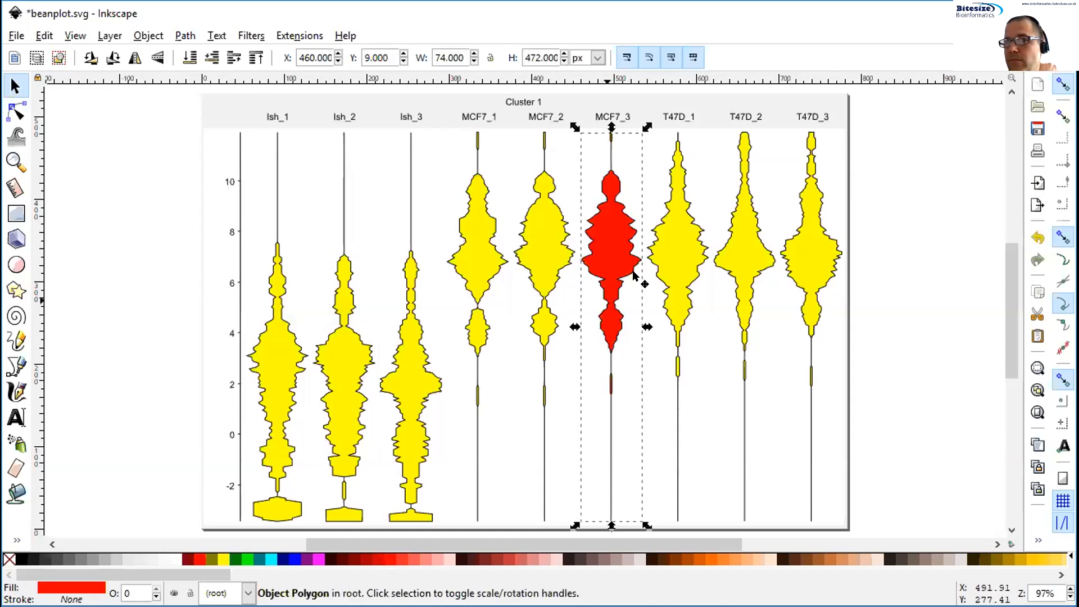
pyautogui.click(549, 248)
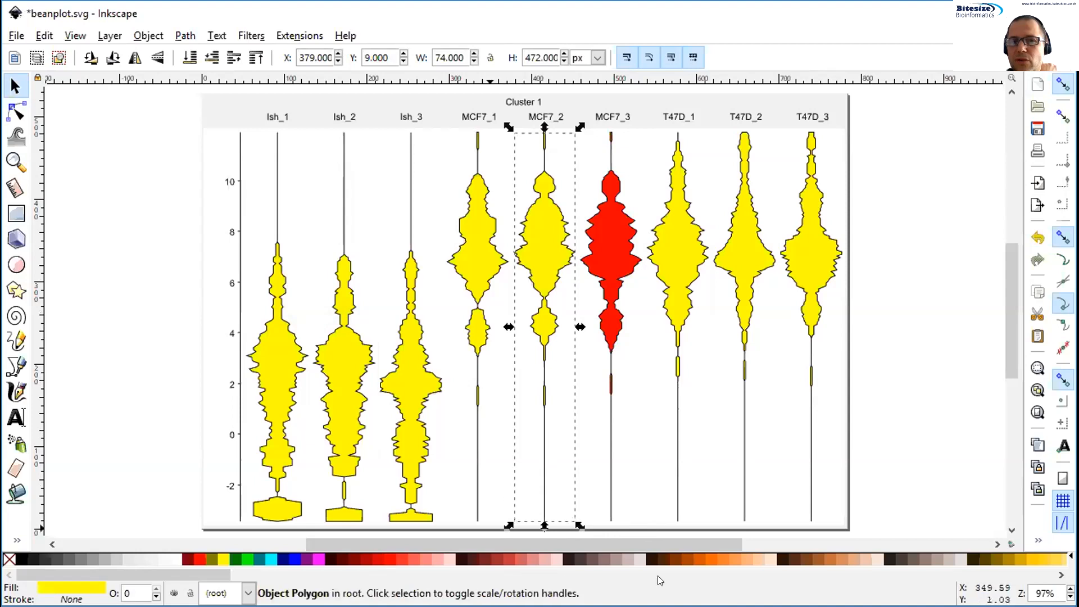
pyautogui.click(270, 559)
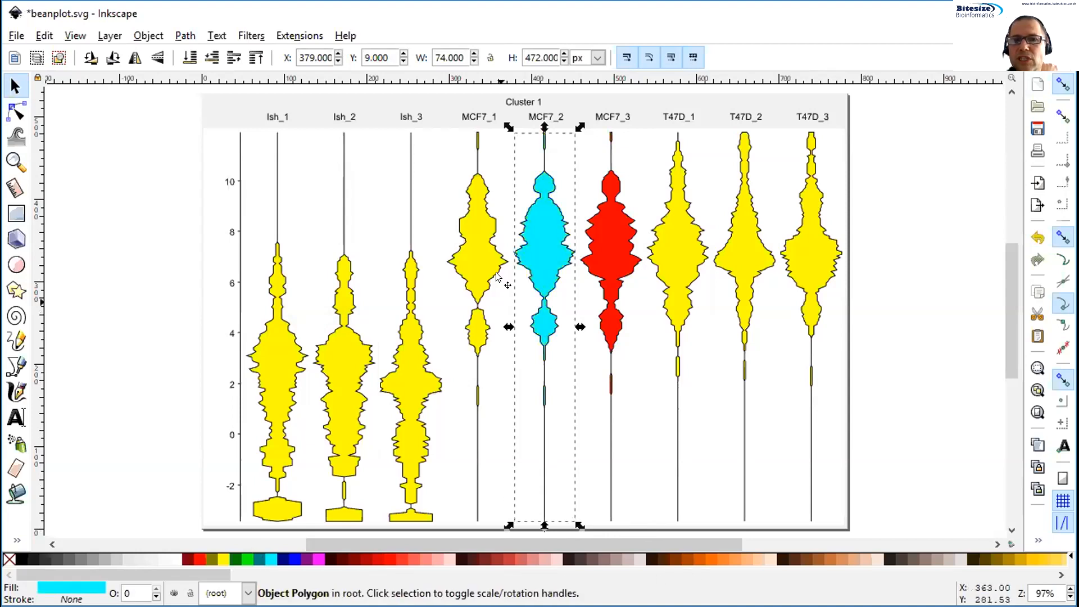
# - Enlarge the MCF7_2 text label to about 62 px wide and 15 px high
pyautogui.click(554, 118)
pyautogui.scroll(1, 561, 130)
pyautogui.scroll(5, 561, 130)
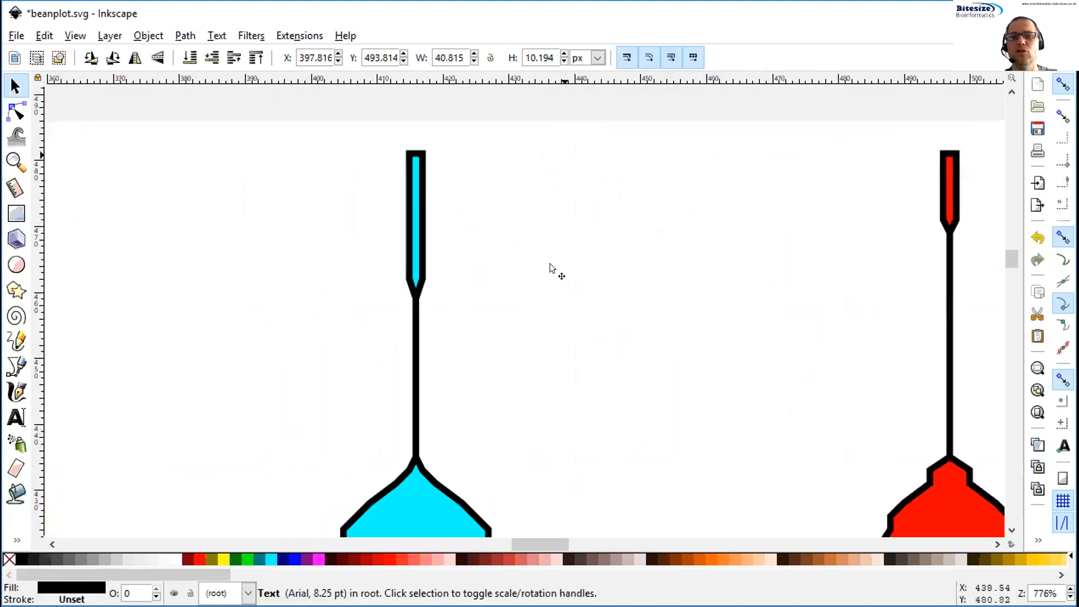
pyautogui.moveTo(574, 417); pyautogui.dragTo(645, 357)
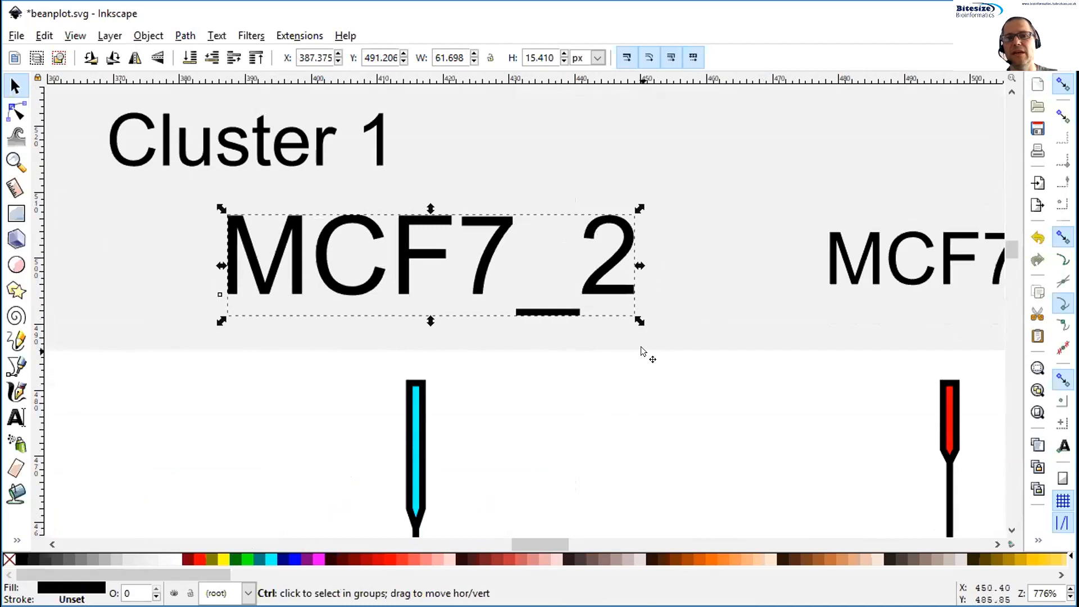
# - Examine the whole edited bean plot, from the sample labels down to the lower ends of the beans
pyautogui.scroll(-6, 643, 350)
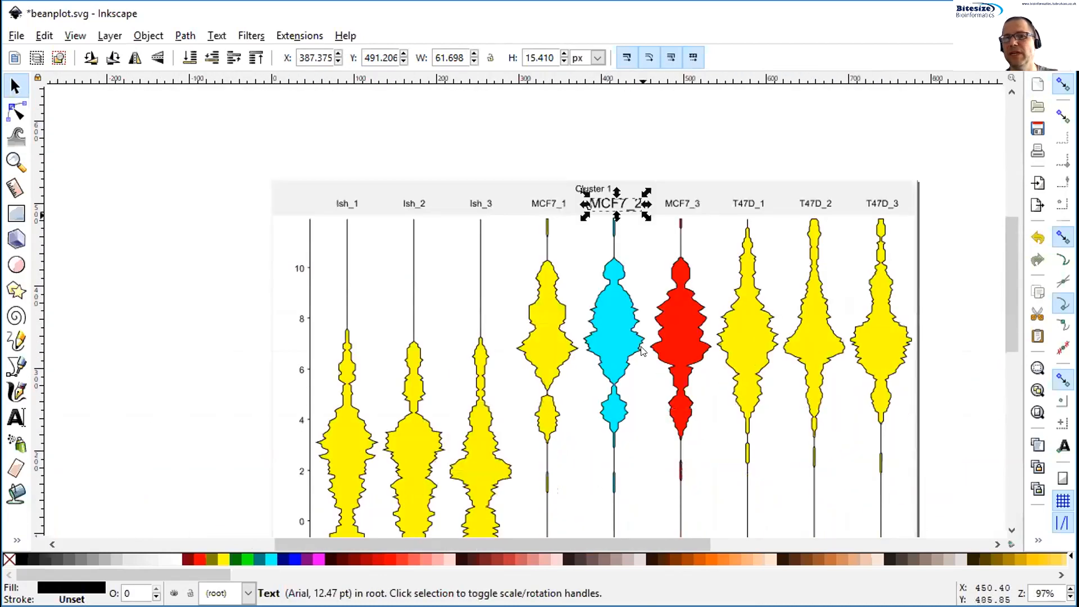
pyautogui.scroll(-3, 644, 350)
pyautogui.scroll(-6, 643, 351)
pyautogui.scroll(3, 644, 352)
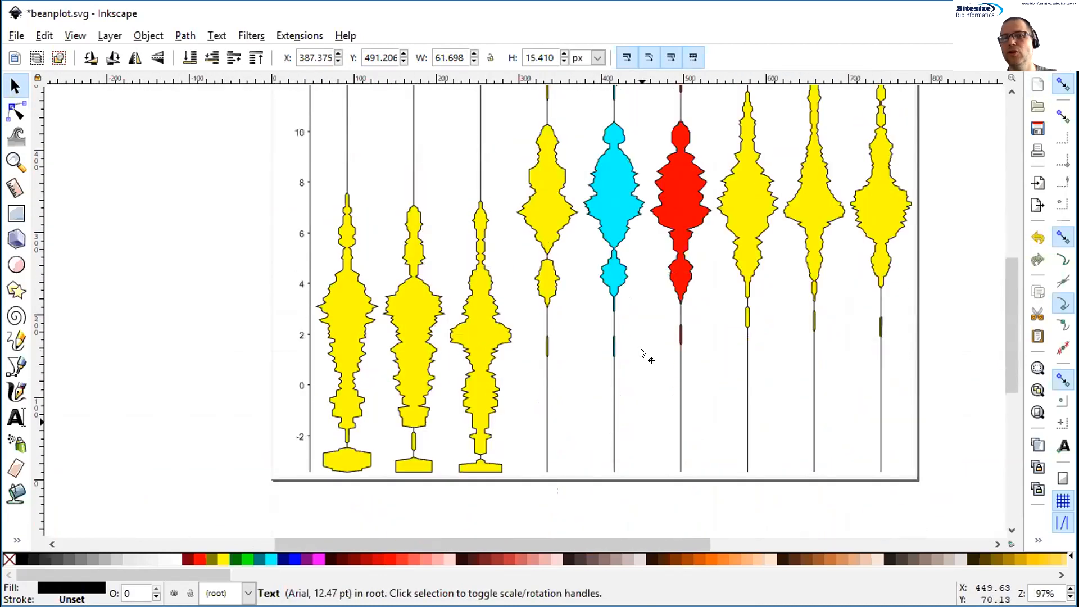
pyautogui.scroll(3, 644, 351)
pyautogui.scroll(-3, 641, 353)
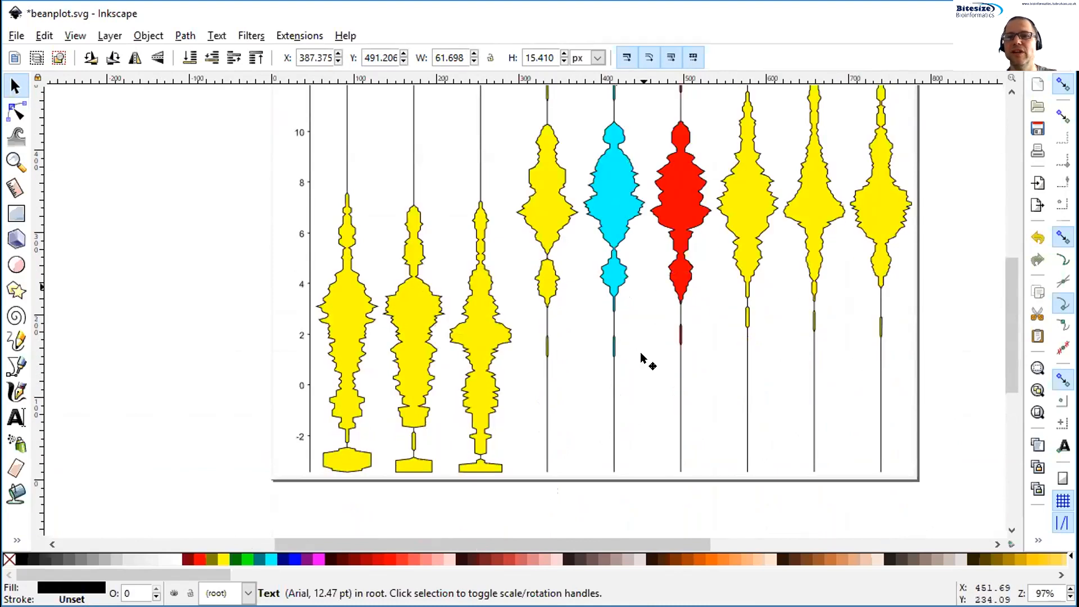
pyautogui.moveTo(709, 544); pyautogui.dragTo(786, 545)
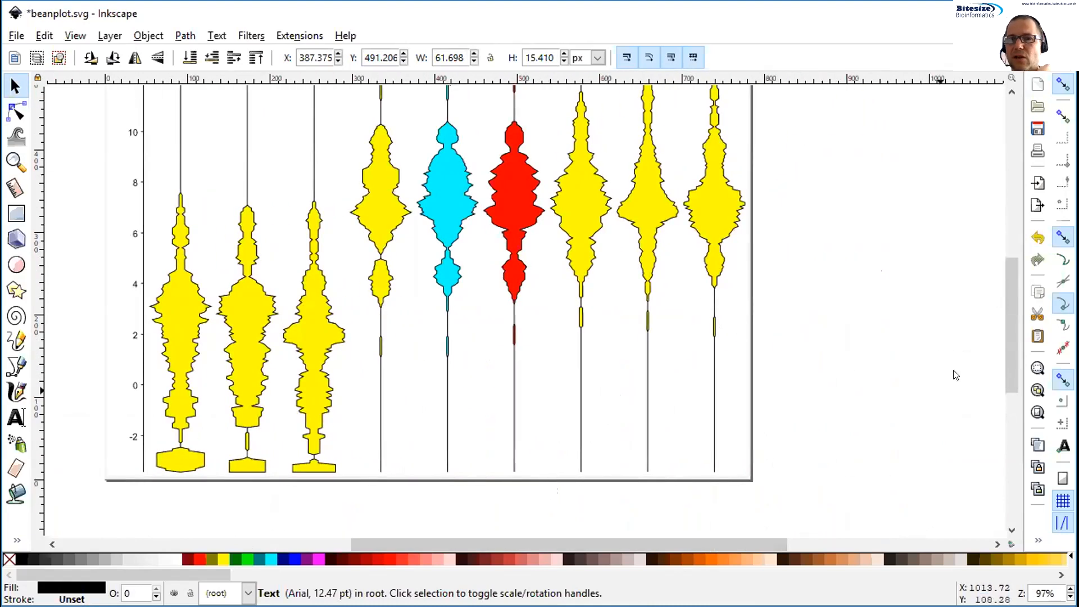
pyautogui.scroll(2, 1008, 347)
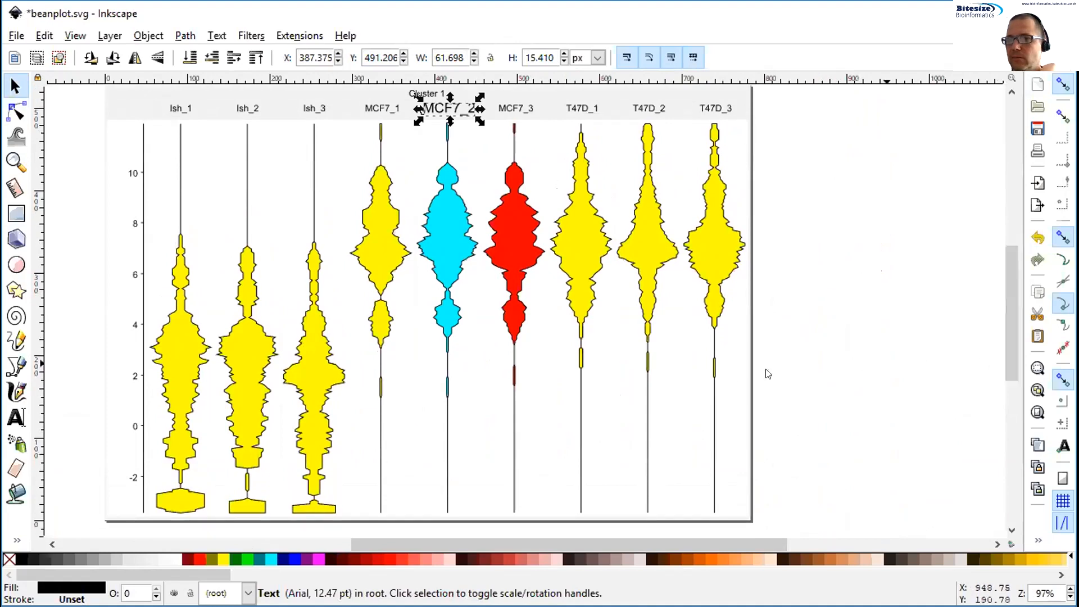